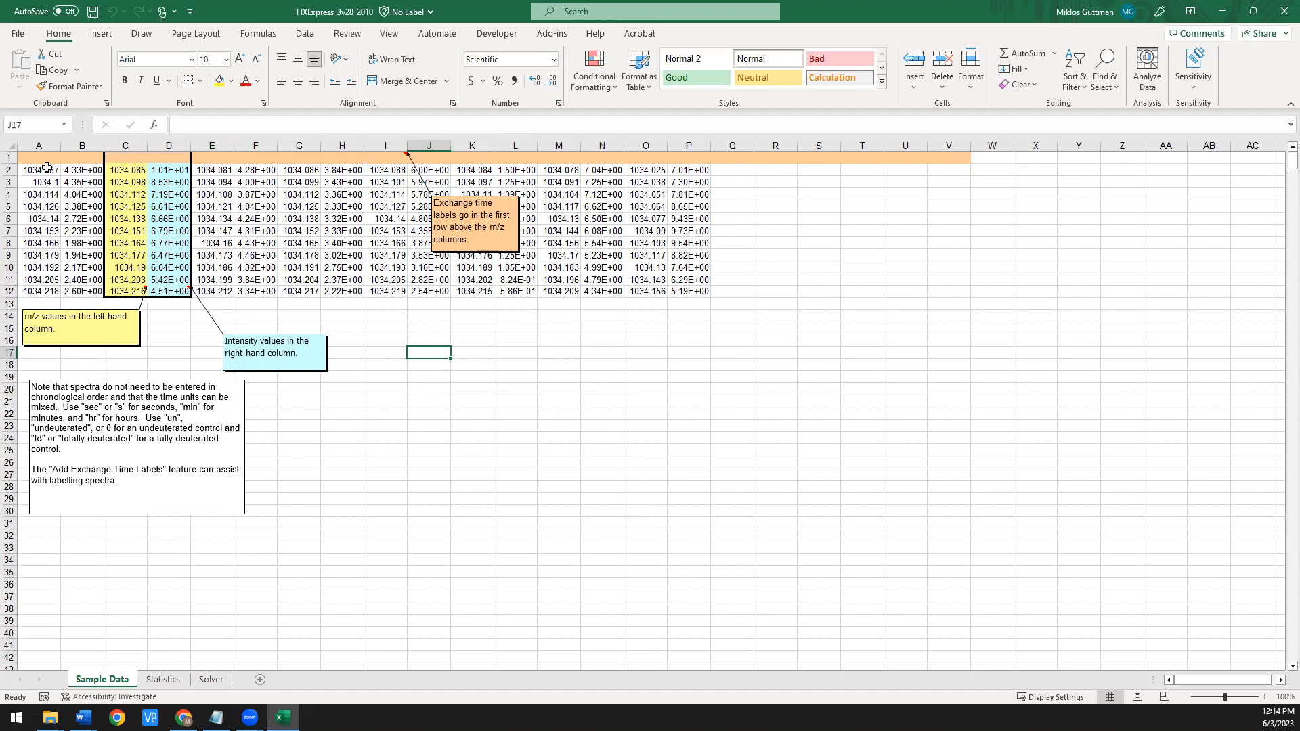
# - Examine the sample m/z and intensity data in A2:B12, look over the Statistics and Solver sheets, and return to Sample Data
pyautogui.moveTo(43, 170); pyautogui.dragTo(82, 291)
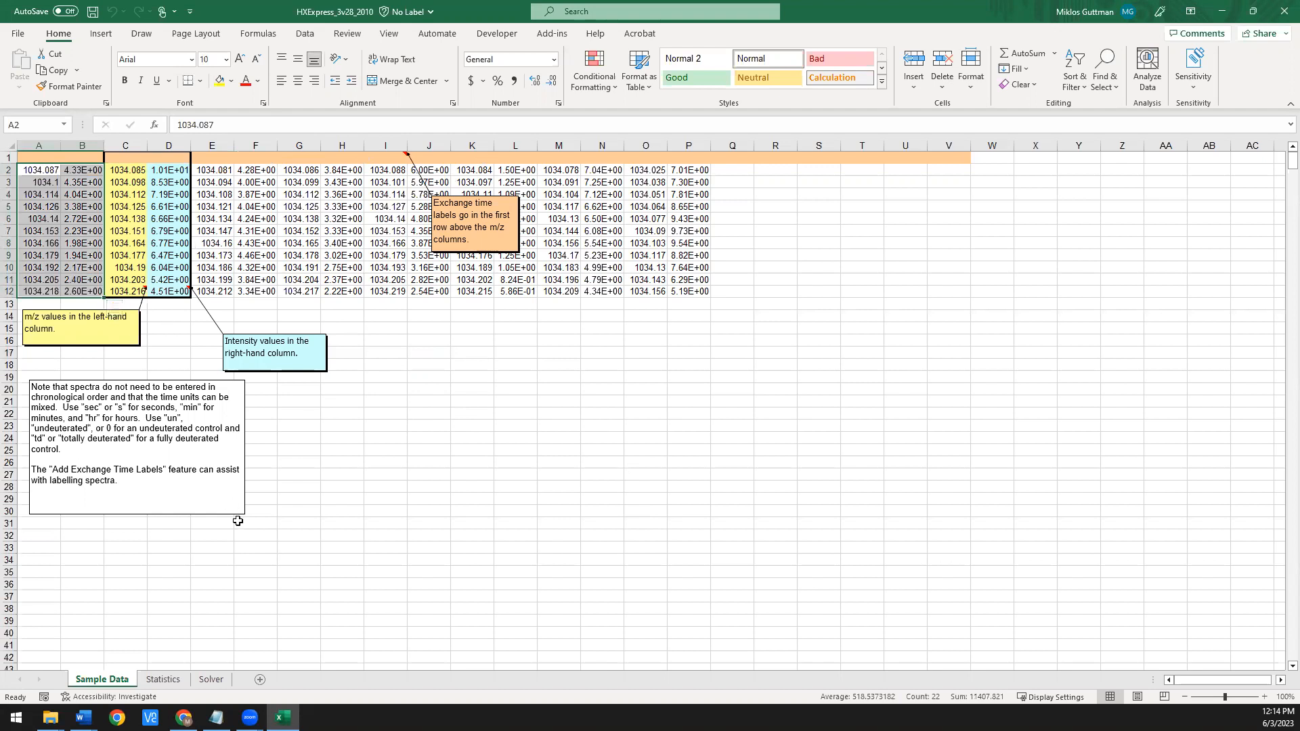
pyautogui.click(455, 302)
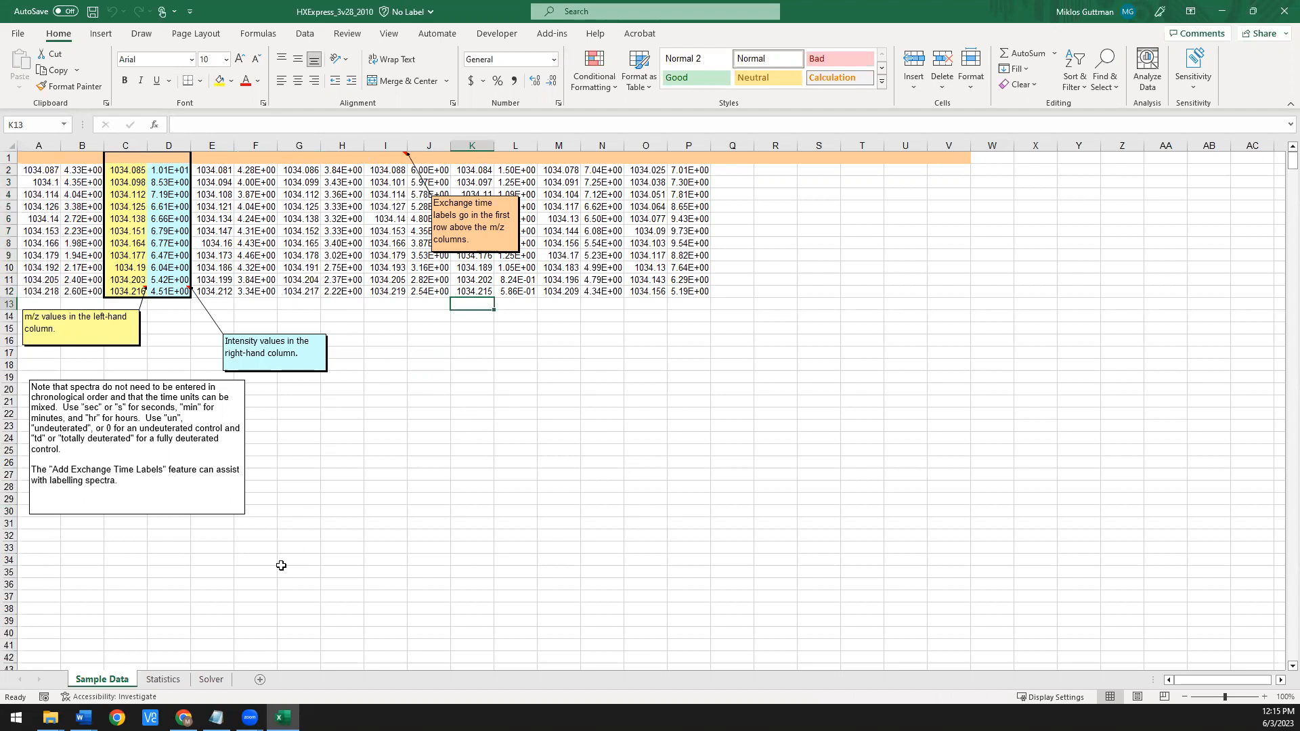
pyautogui.click(160, 683)
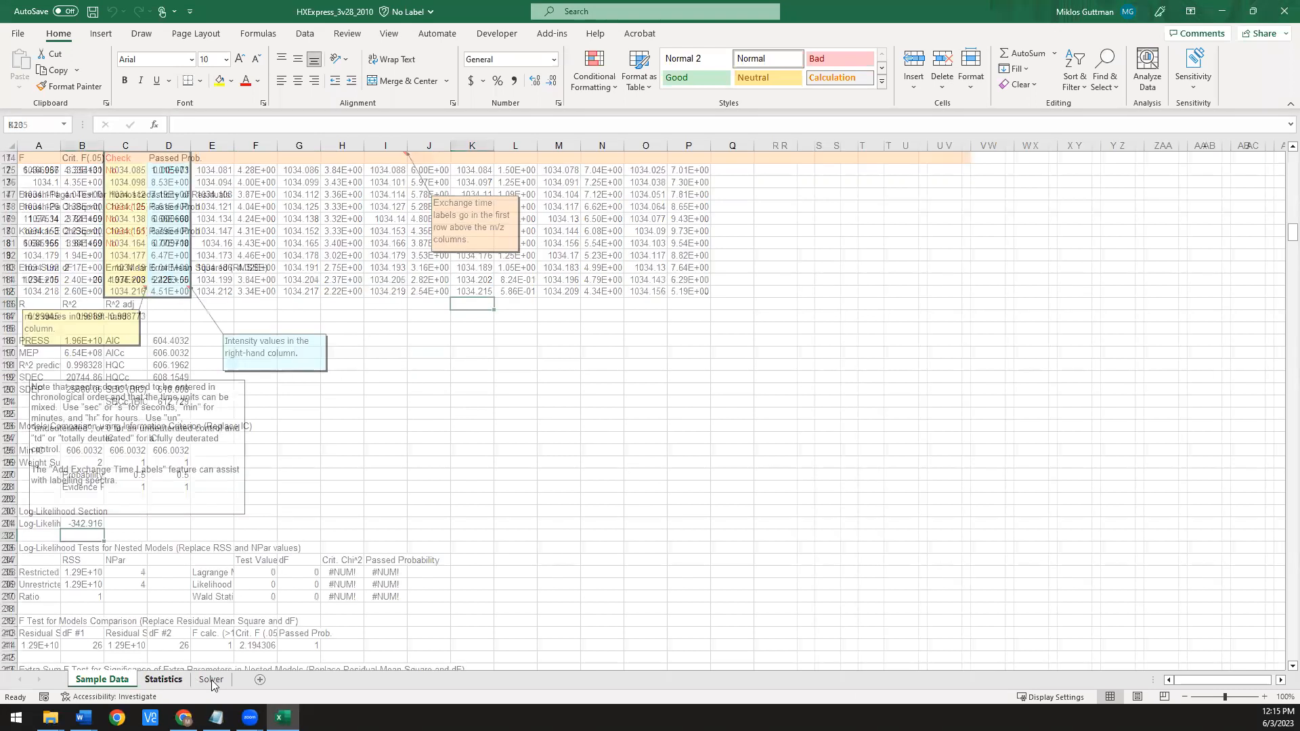
pyautogui.click(214, 683)
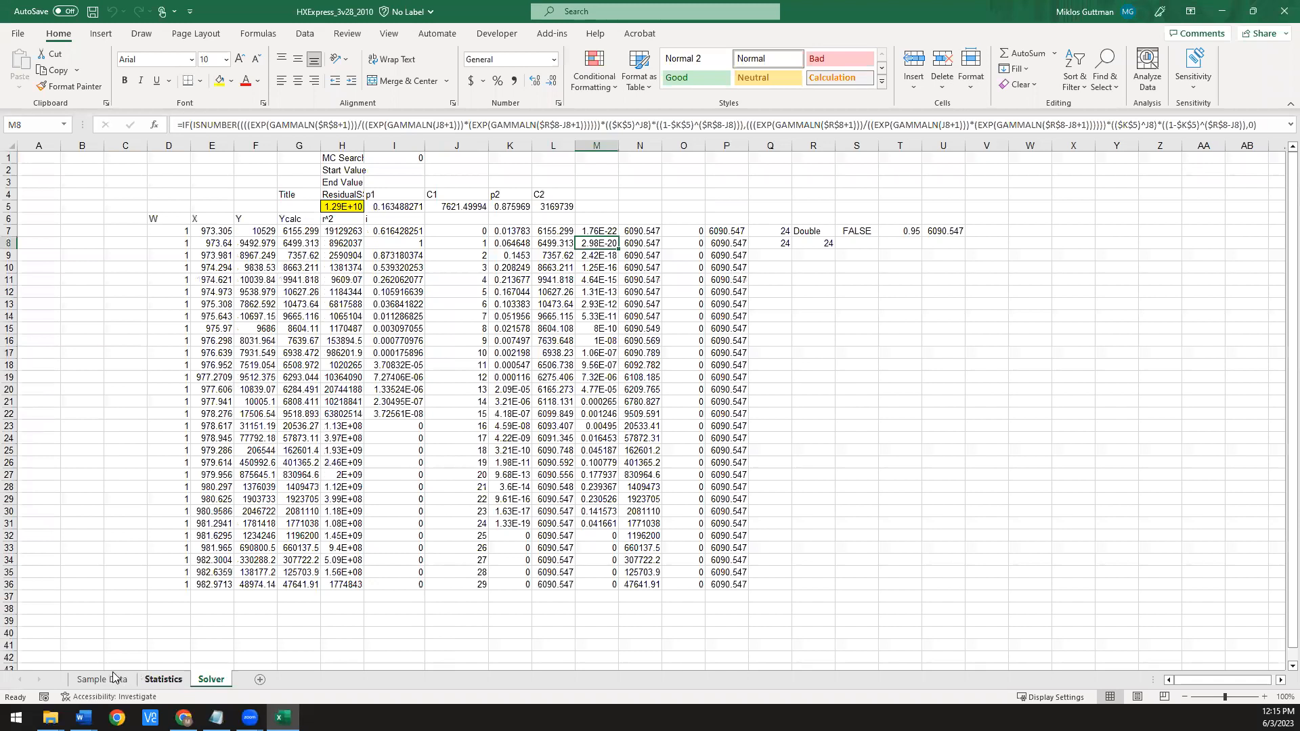
pyautogui.click(159, 681)
pyautogui.hotkey('ctrl', 'pageup')
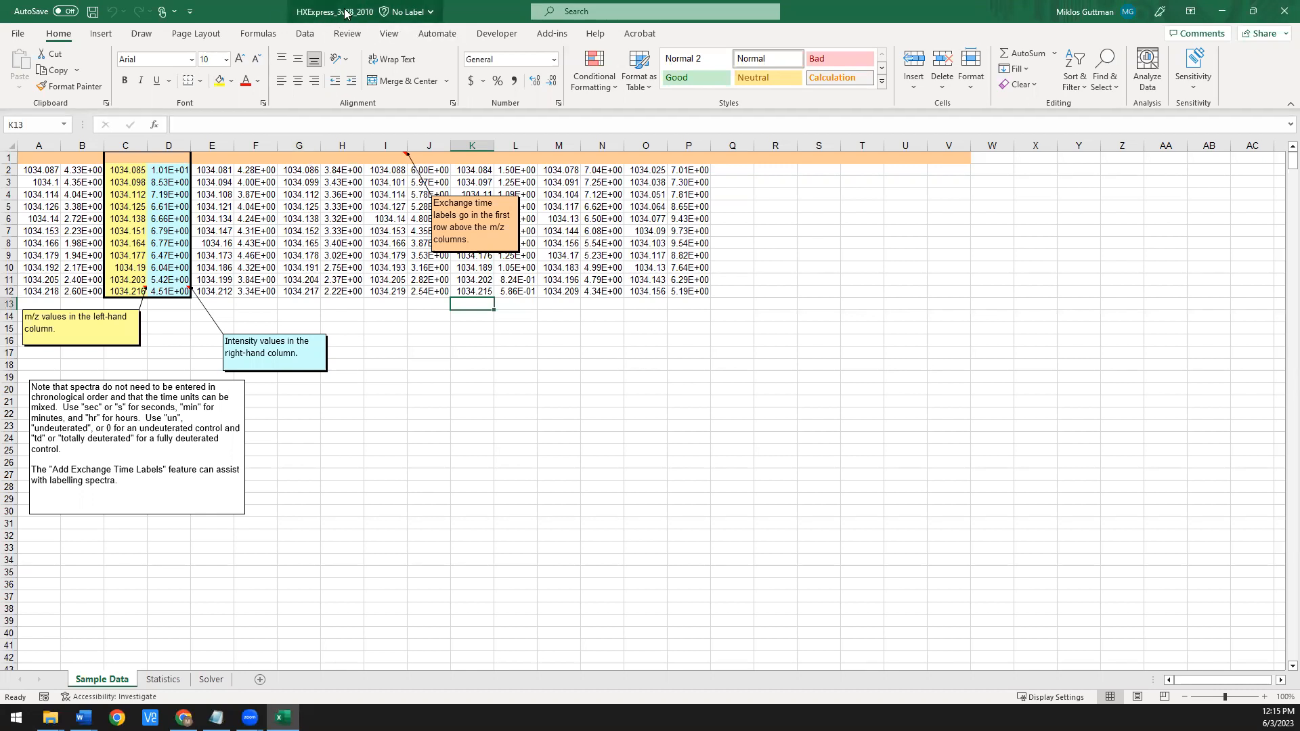
# - Review the commands offered by the HX-Express add-in without running any
pyautogui.click(553, 35)
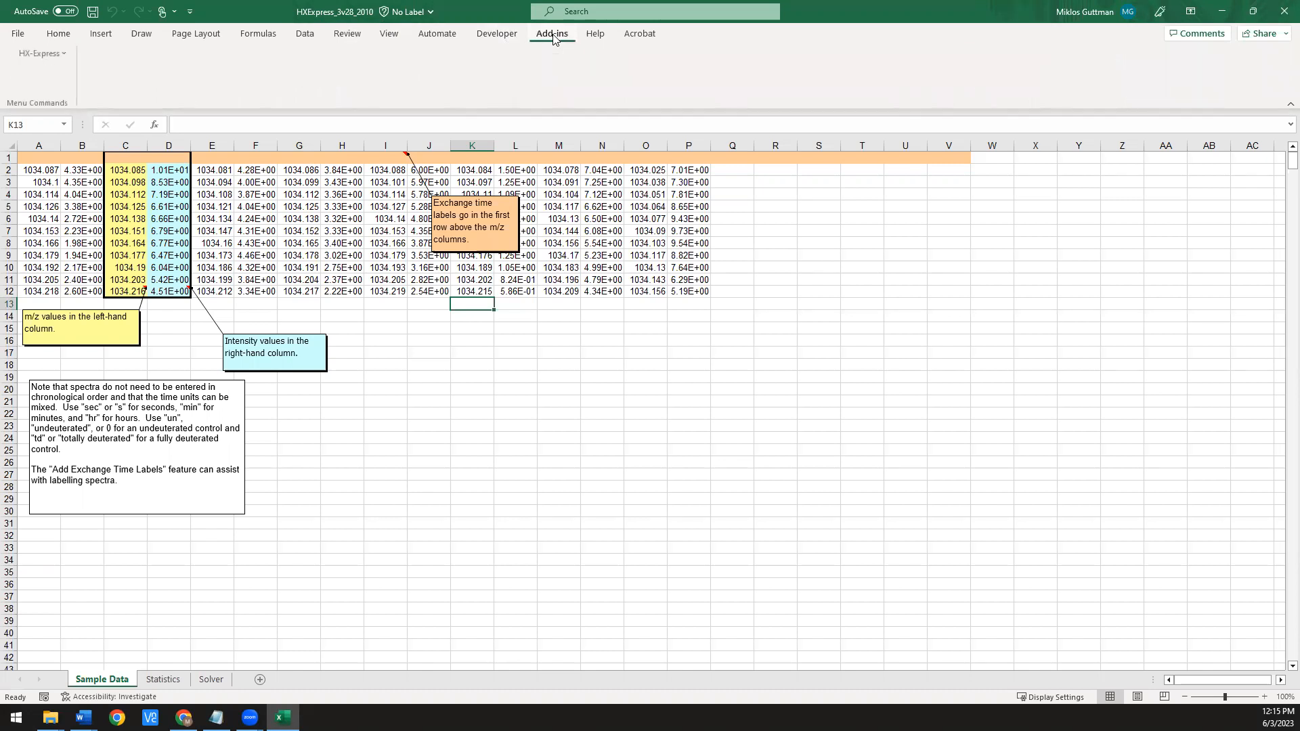
pyautogui.click(46, 54)
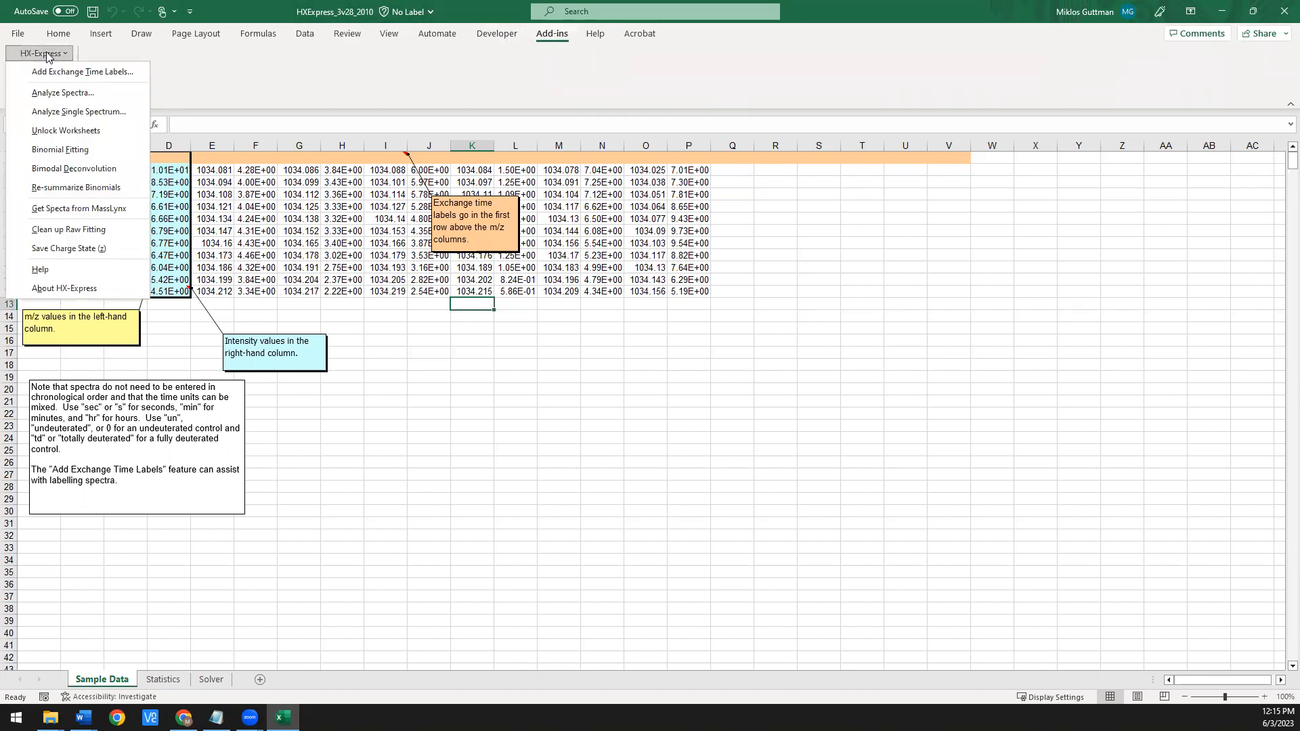
pyautogui.click(155, 59)
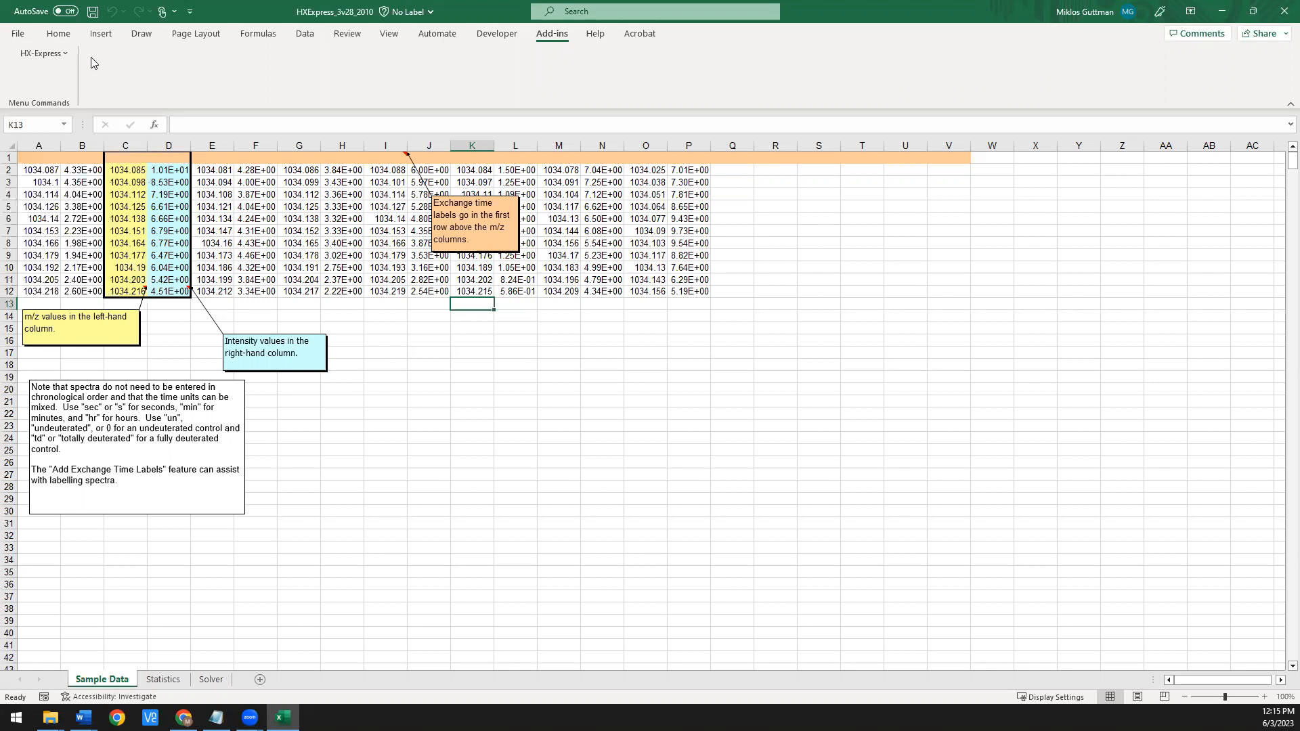
# - Check in the Excel add-ins manager that Analysis ToolPak, Analysis ToolPak - VBA and Solver Add-in are enabled, and accept
pyautogui.click(18, 39)
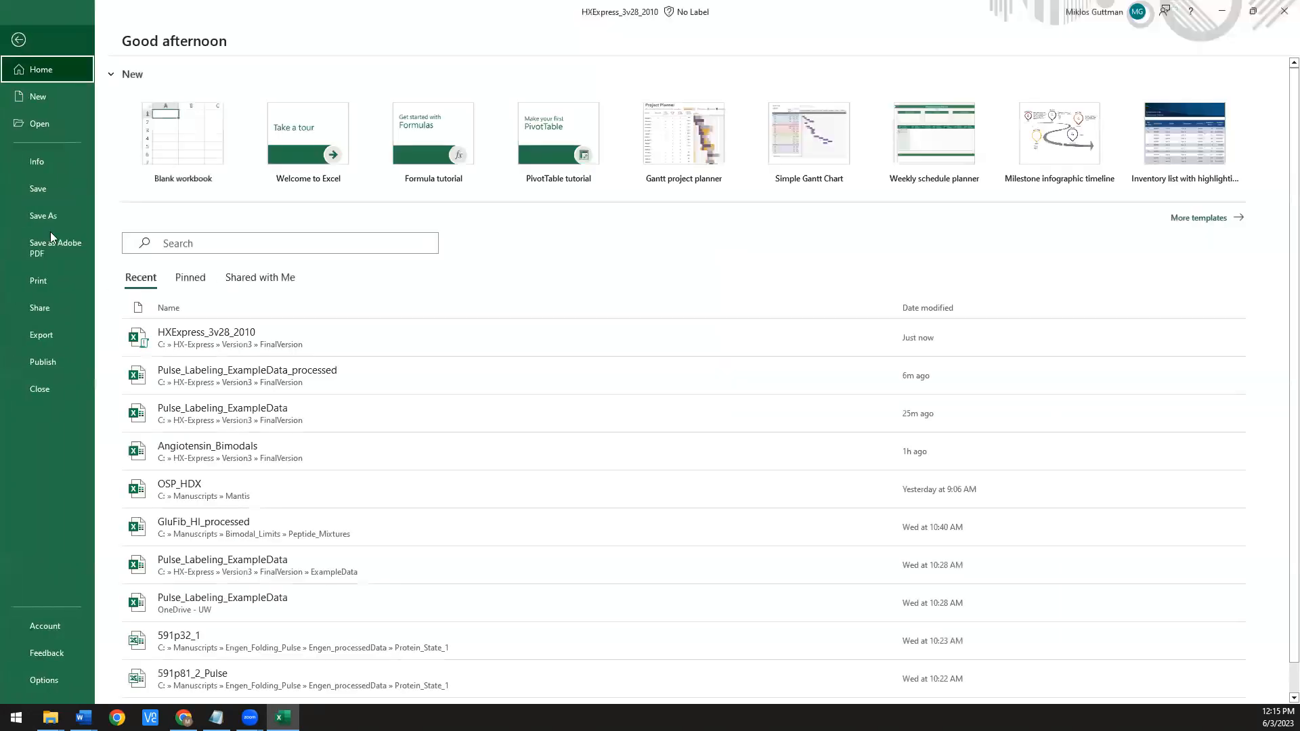
pyautogui.click(48, 679)
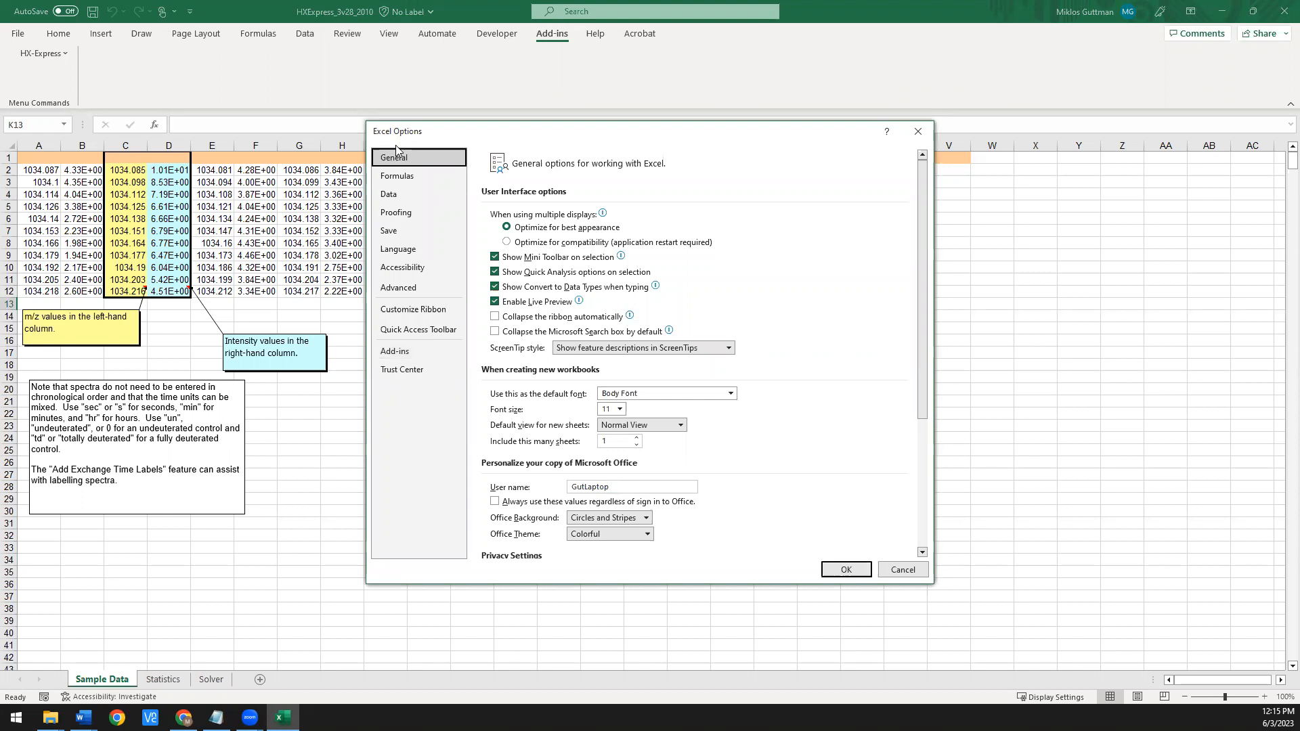
pyautogui.click(399, 357)
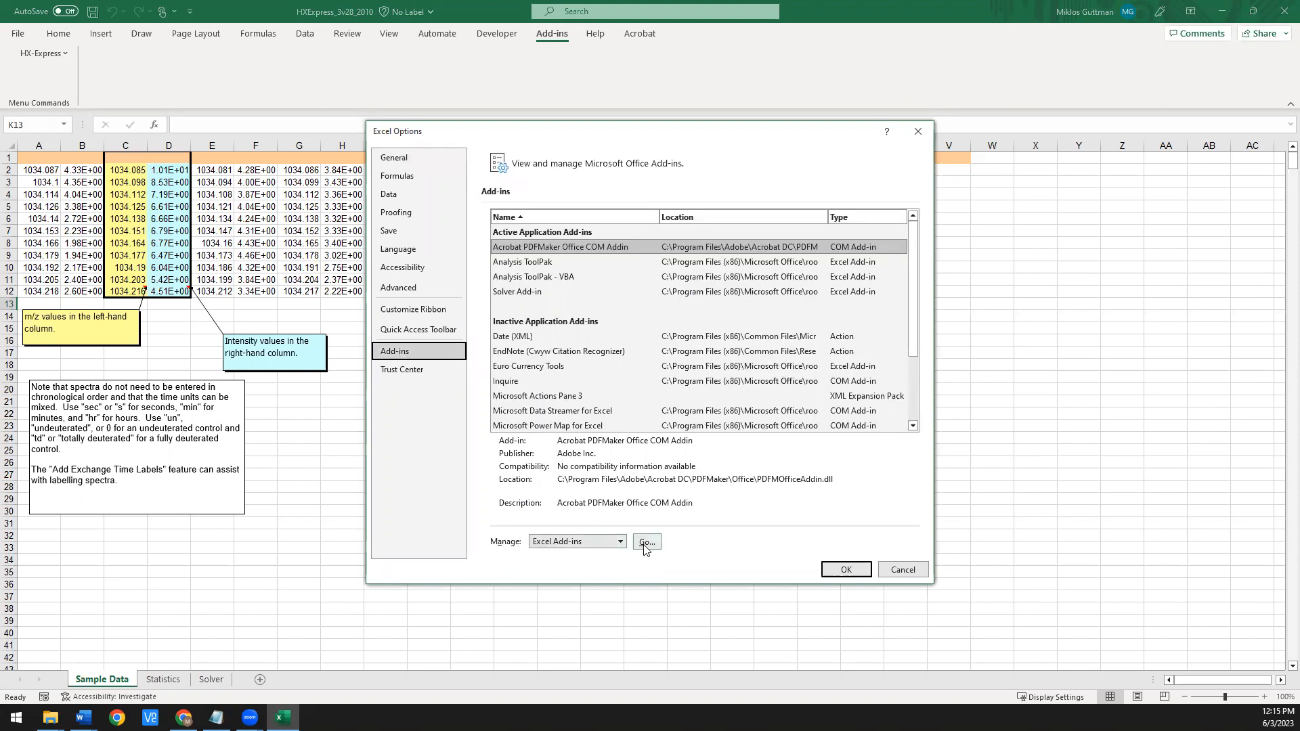
pyautogui.click(652, 546)
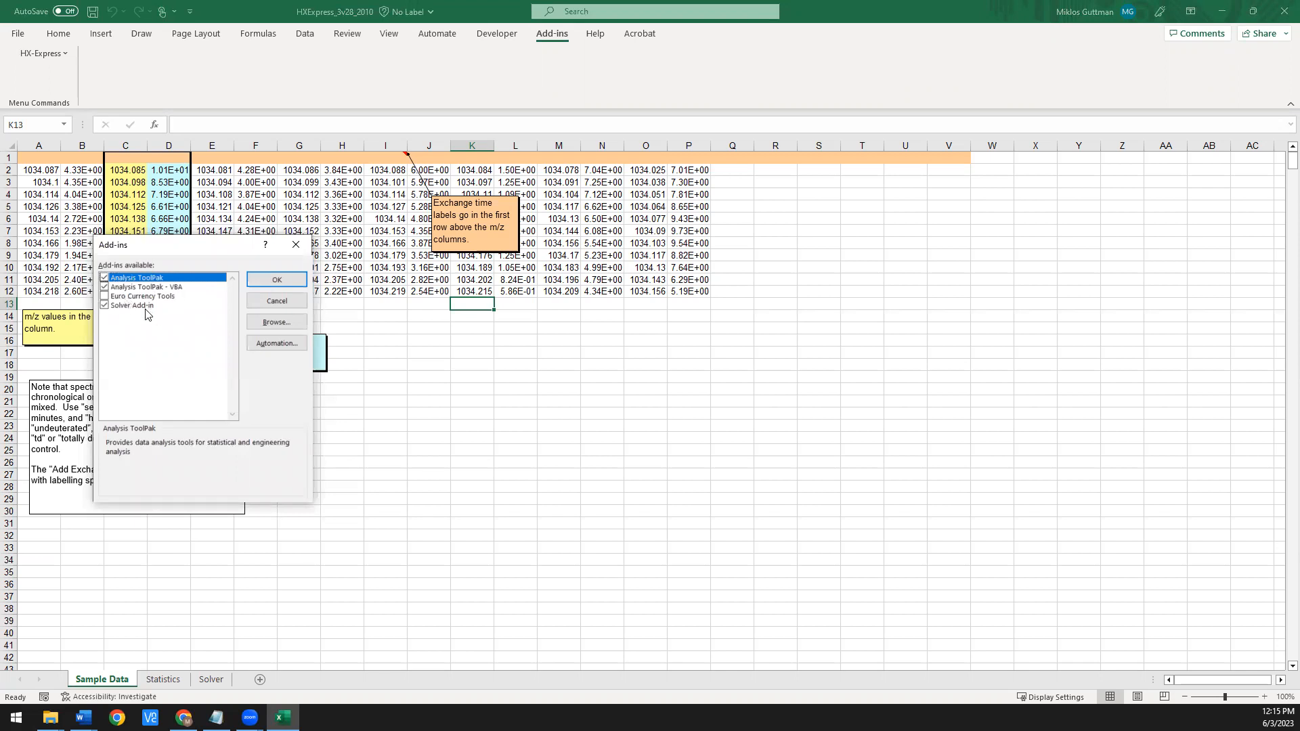
pyautogui.click(285, 286)
# - Check in the Trust Center macro settings that VBA macros and trusted access to the VBA project object model are enabled, and accept
pyautogui.click(15, 36)
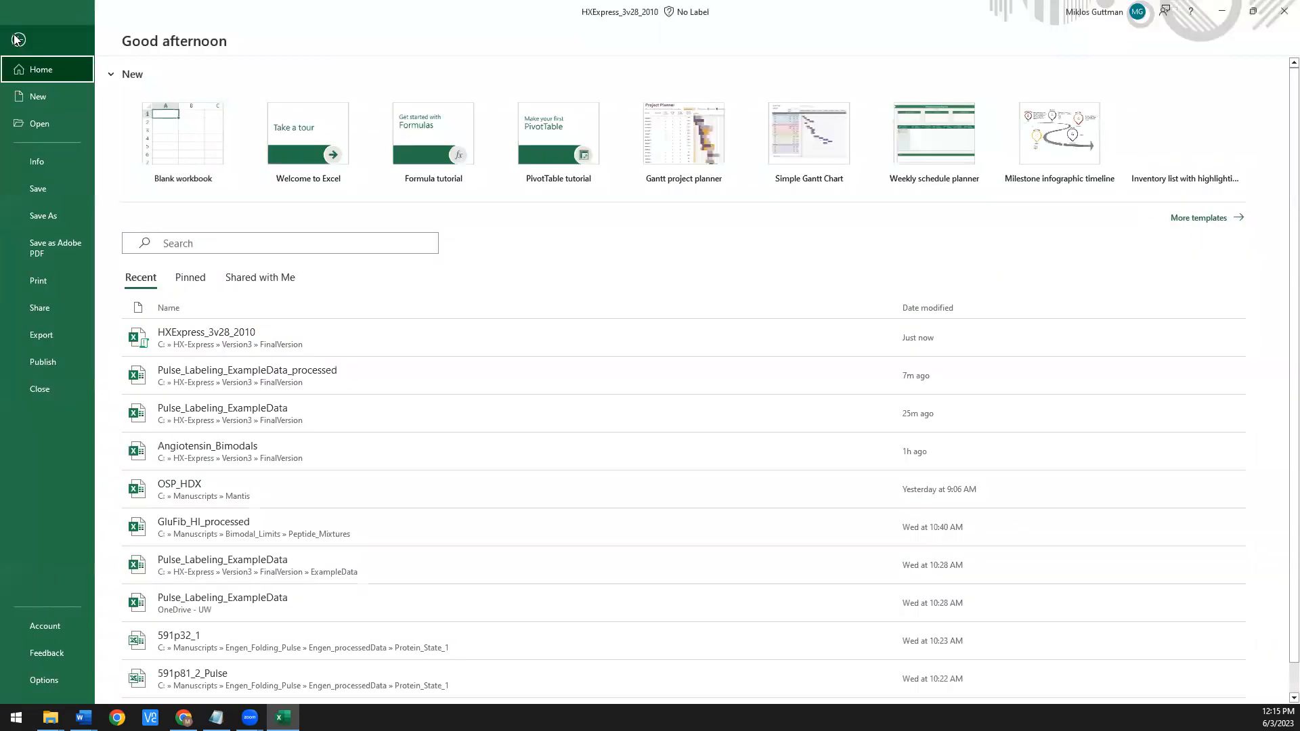
pyautogui.click(34, 682)
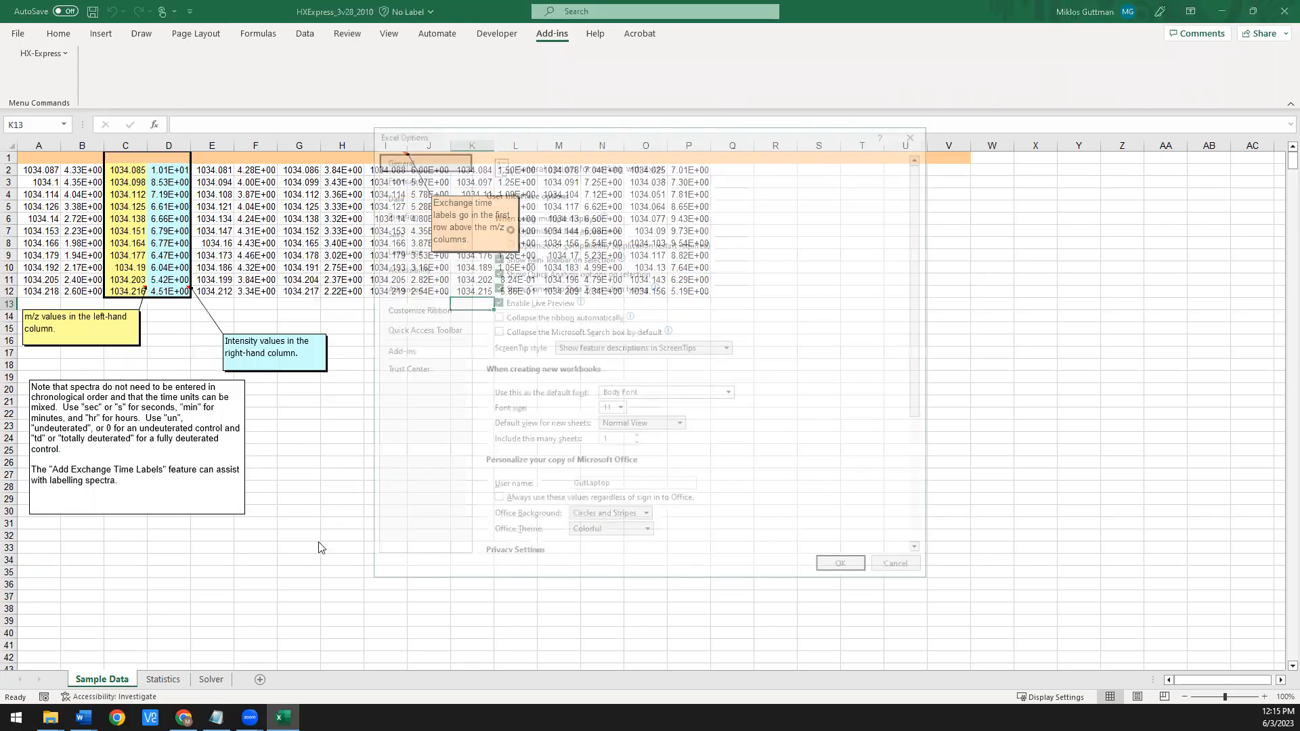
pyautogui.click(399, 372)
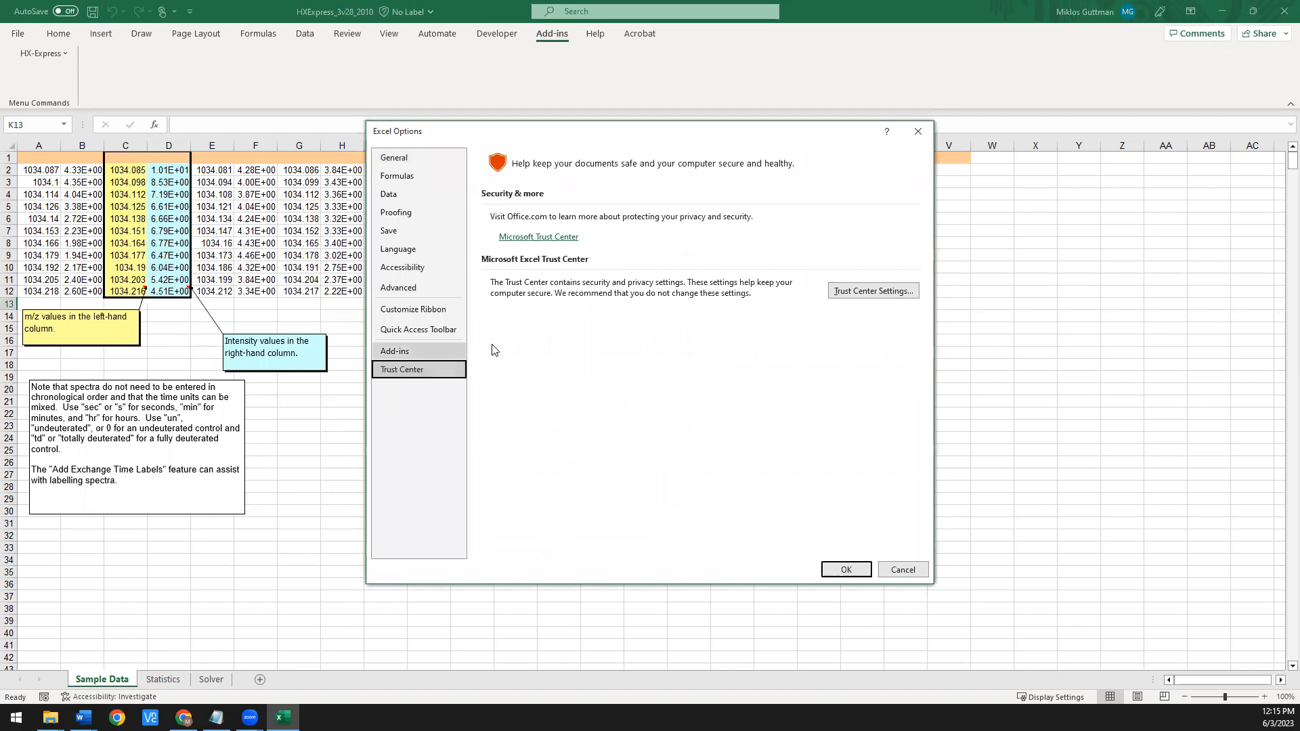
pyautogui.click(883, 296)
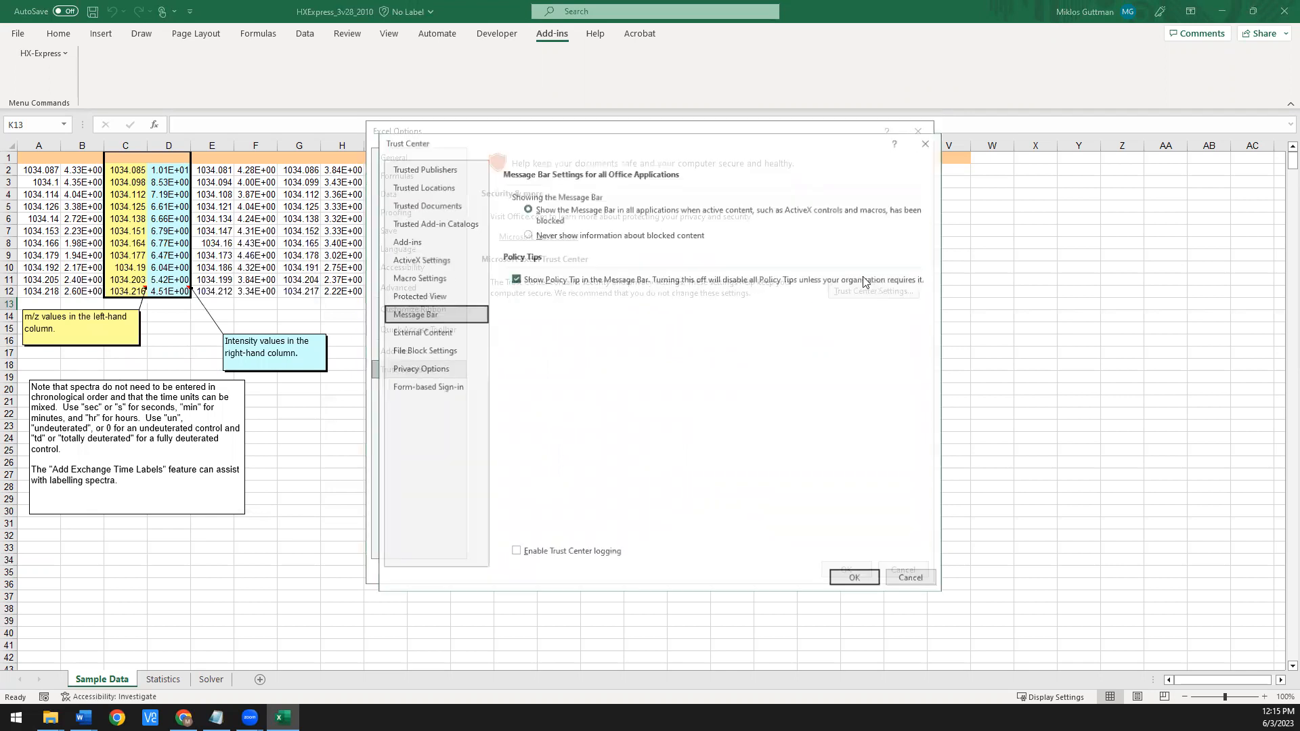
pyautogui.click(443, 242)
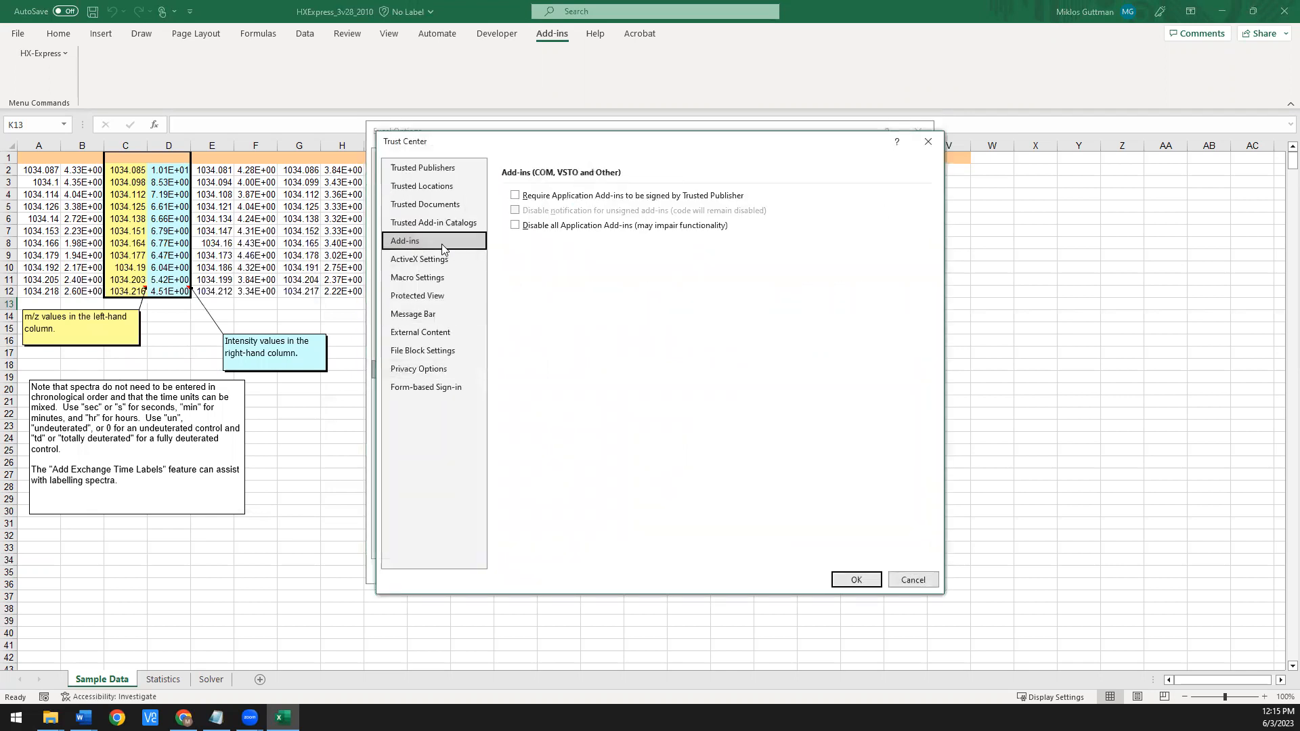
pyautogui.click(438, 281)
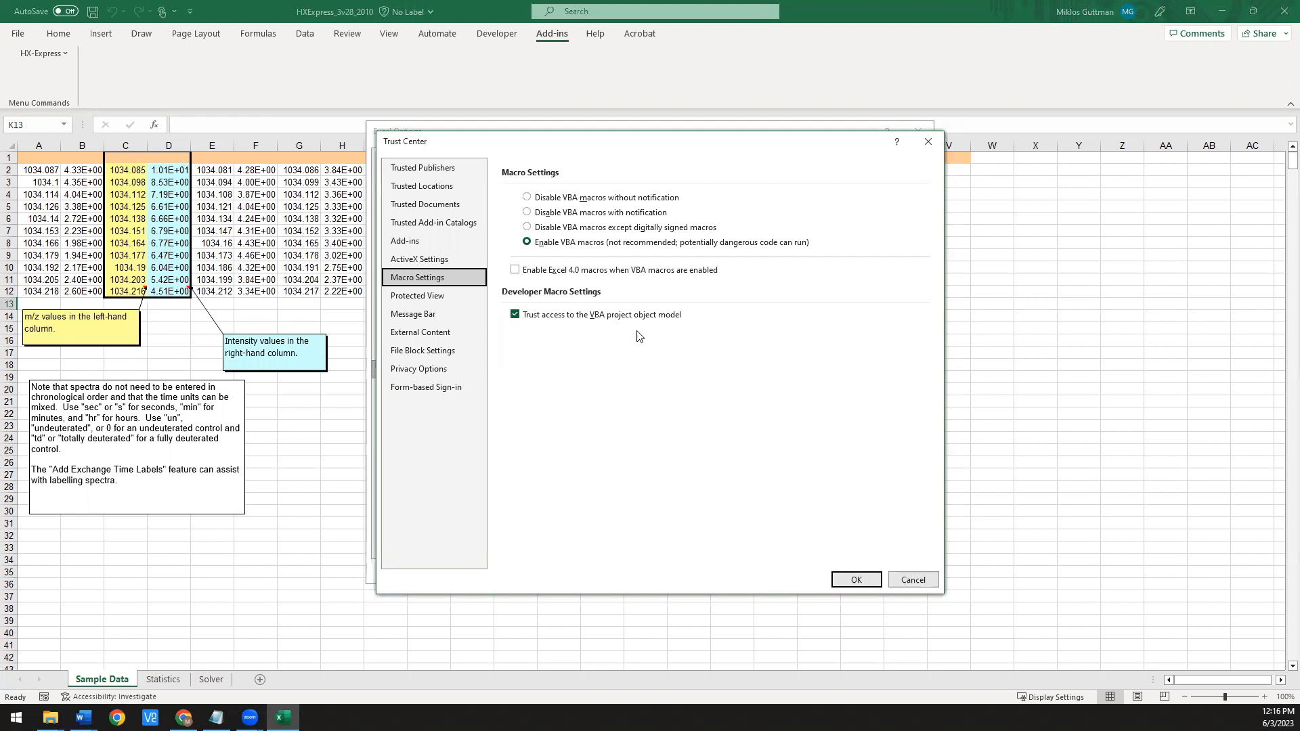
pyautogui.click(862, 580)
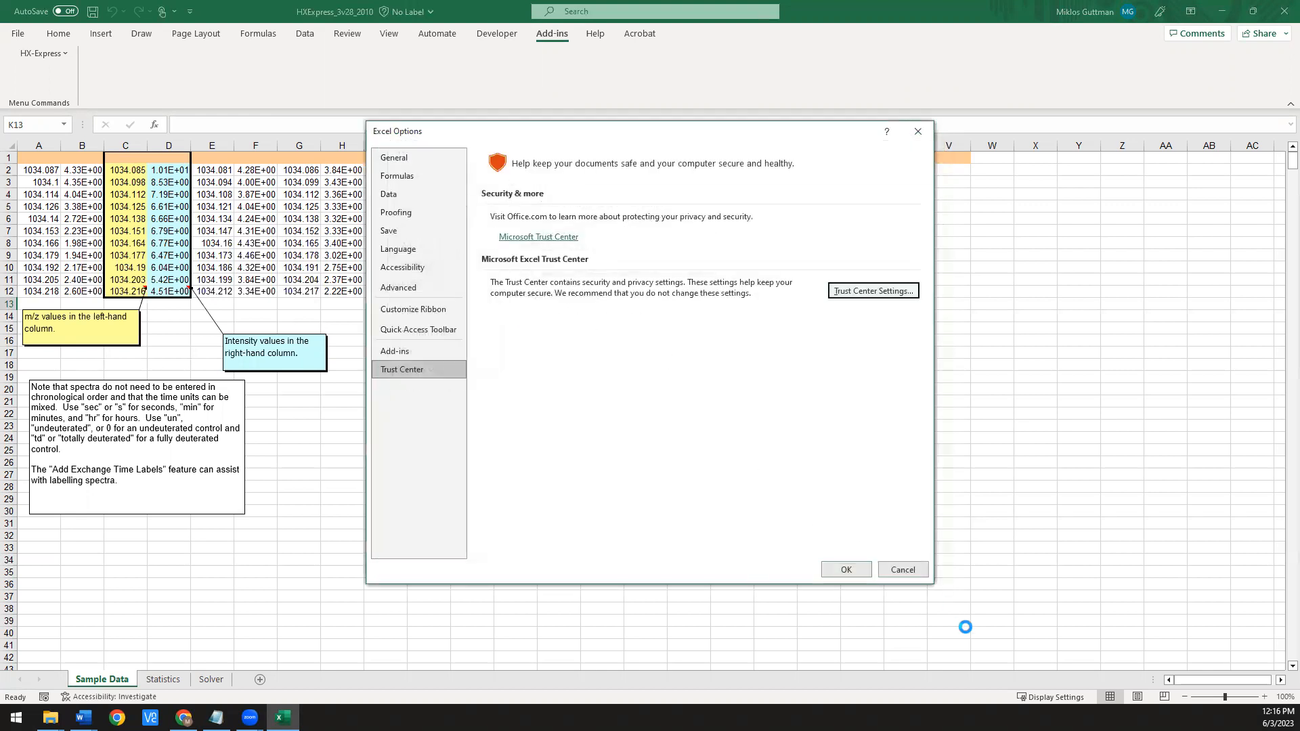
pyautogui.click(855, 575)
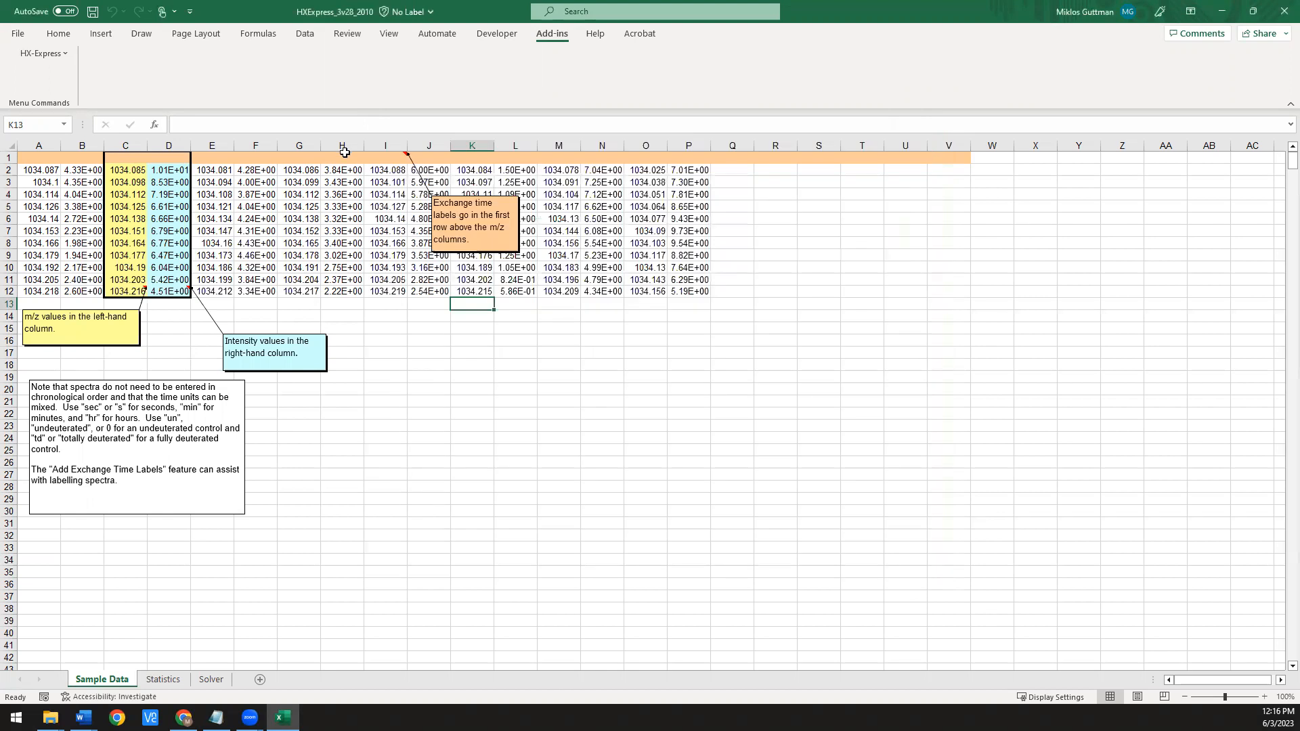
# - Check in the ribbon customization options that Developer is enabled among the main tabs, and accept the options
pyautogui.click(495, 35)
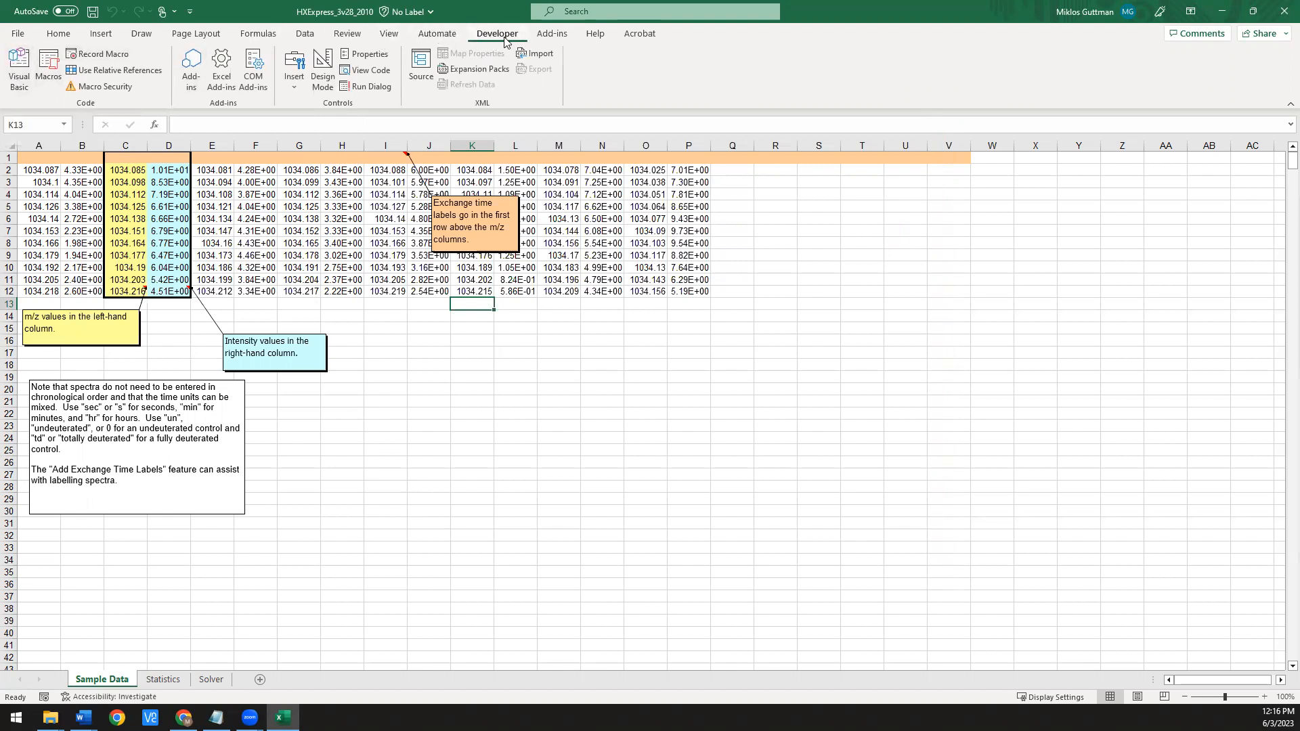
pyautogui.click(19, 34)
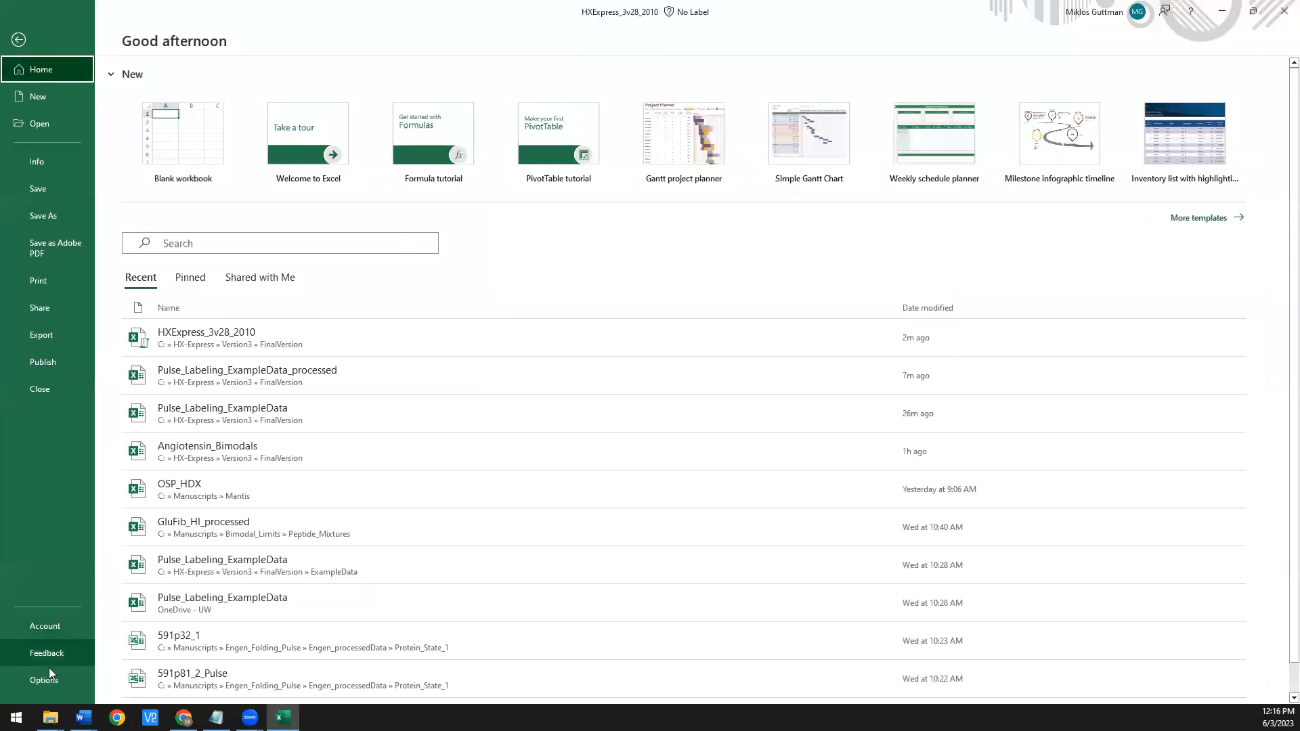
pyautogui.click(44, 679)
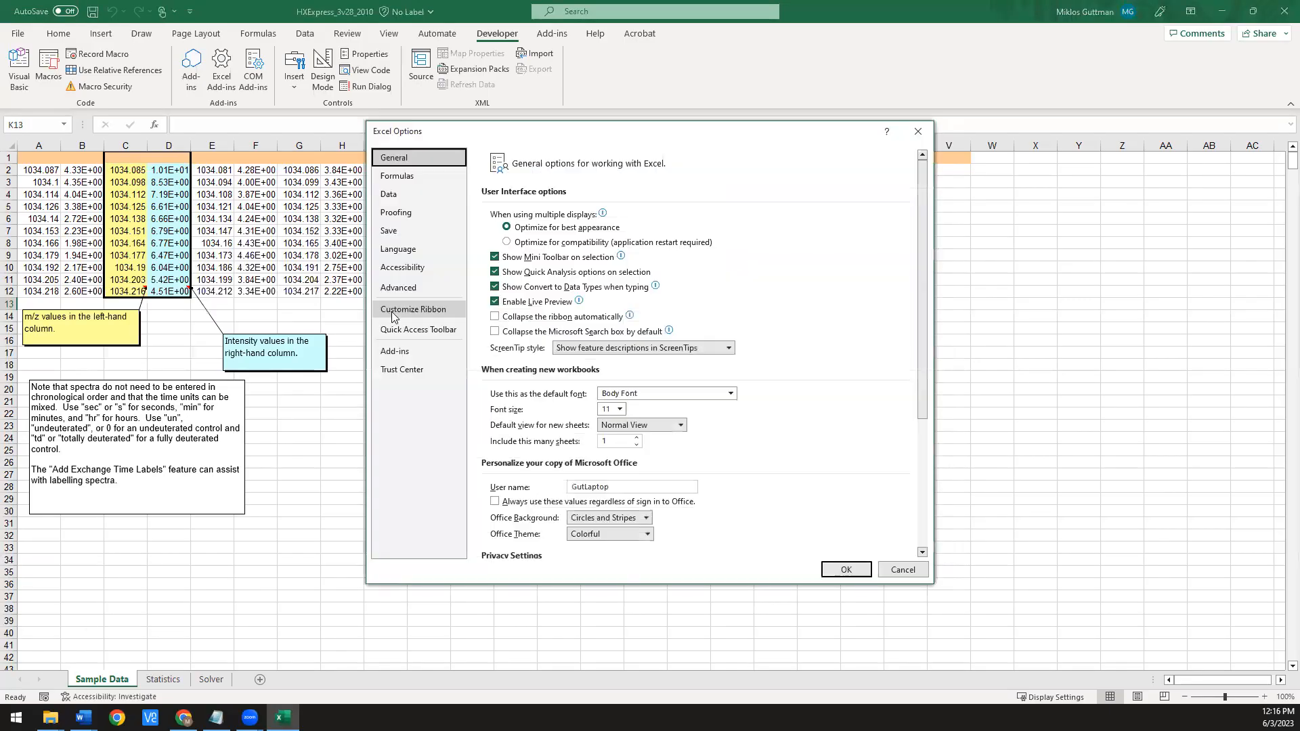
pyautogui.click(393, 313)
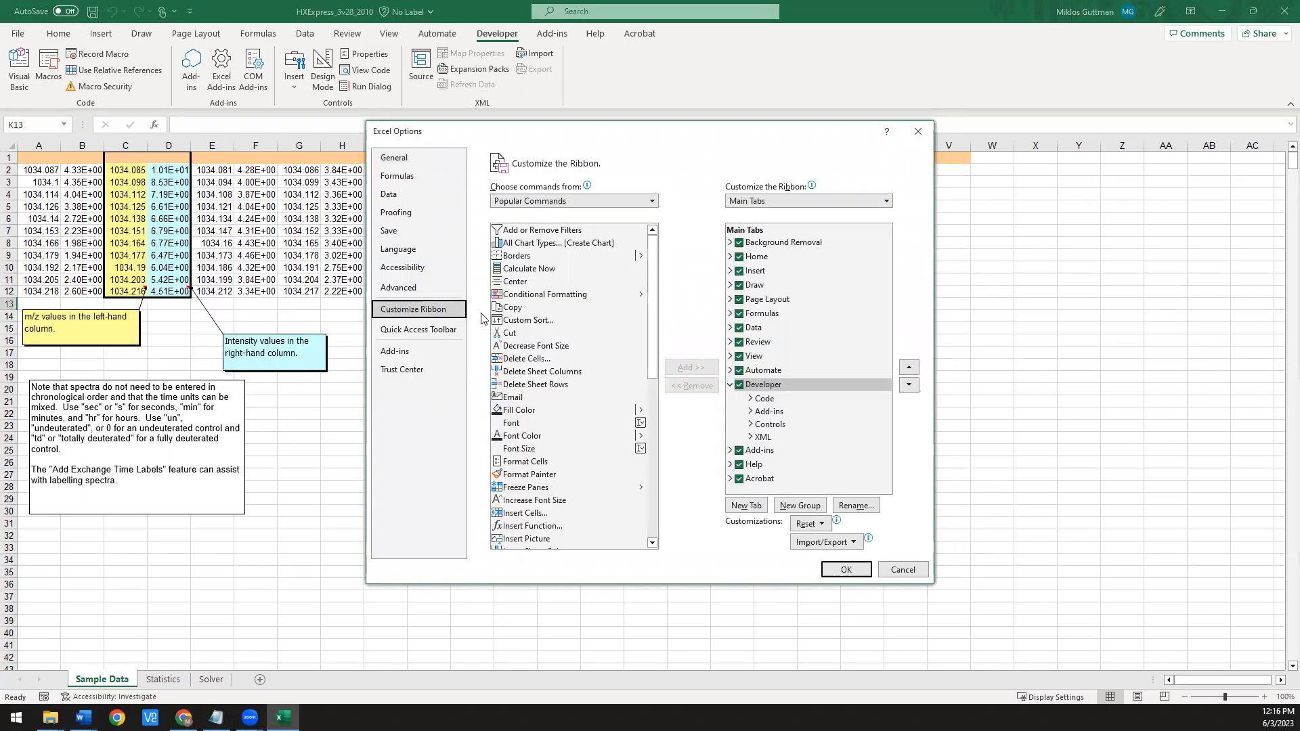
pyautogui.click(747, 390)
pyautogui.doubleClick(743, 388)
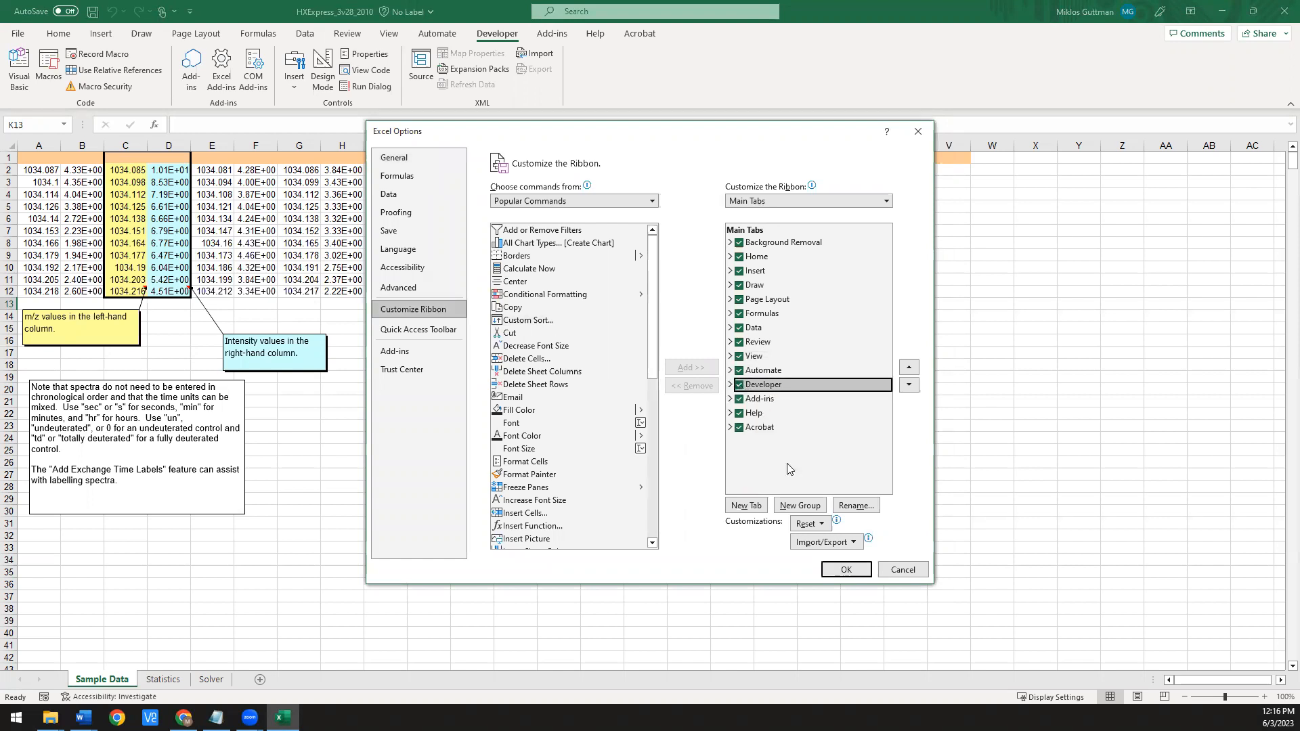
pyautogui.click(847, 571)
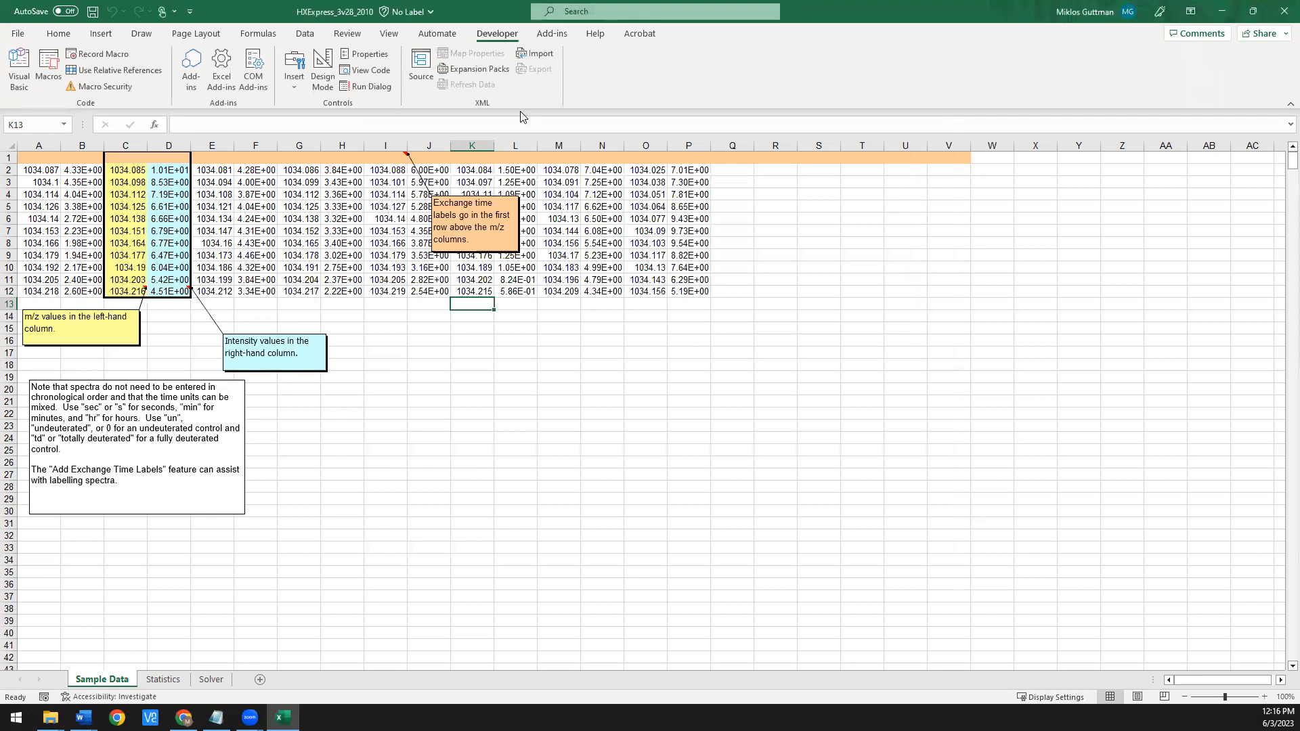
# - Verify that atpvbaen.xls and Solver are enabled in the HXToolsProject references, accept, and close the Visual Basic editor
pyautogui.click(17, 64)
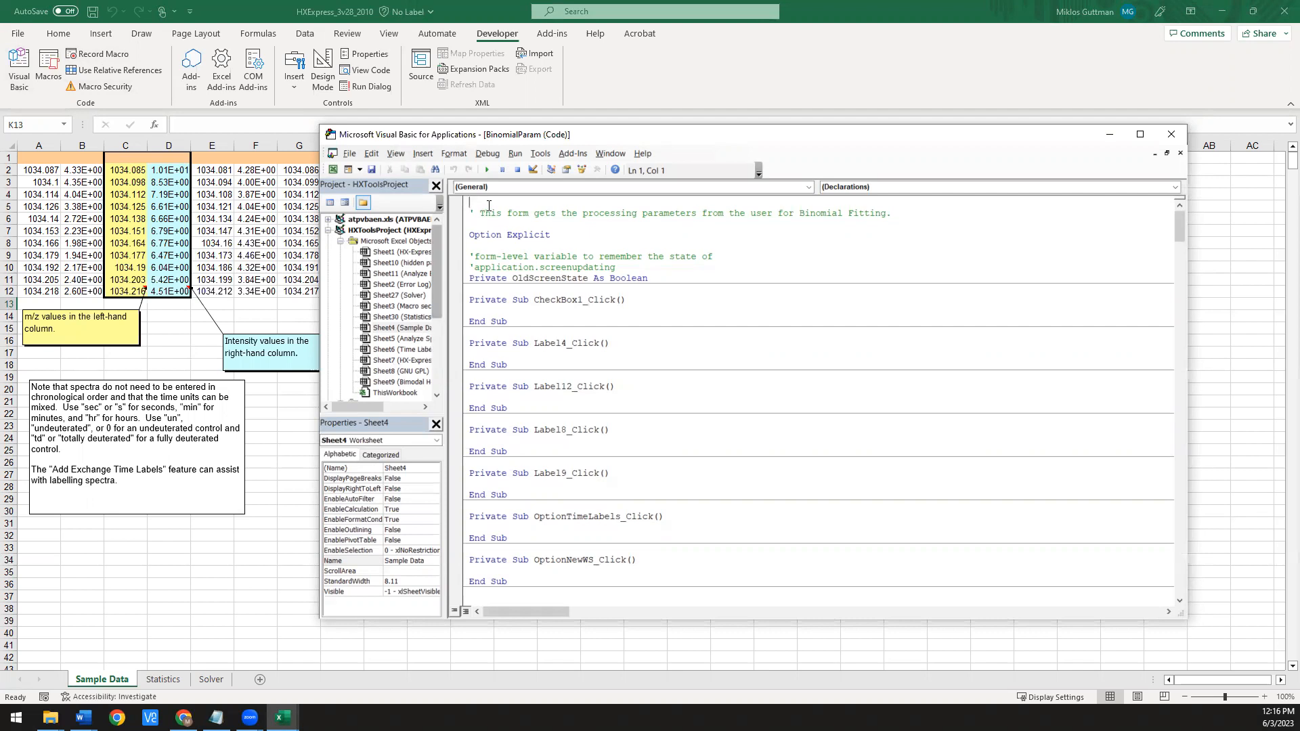
pyautogui.click(540, 154)
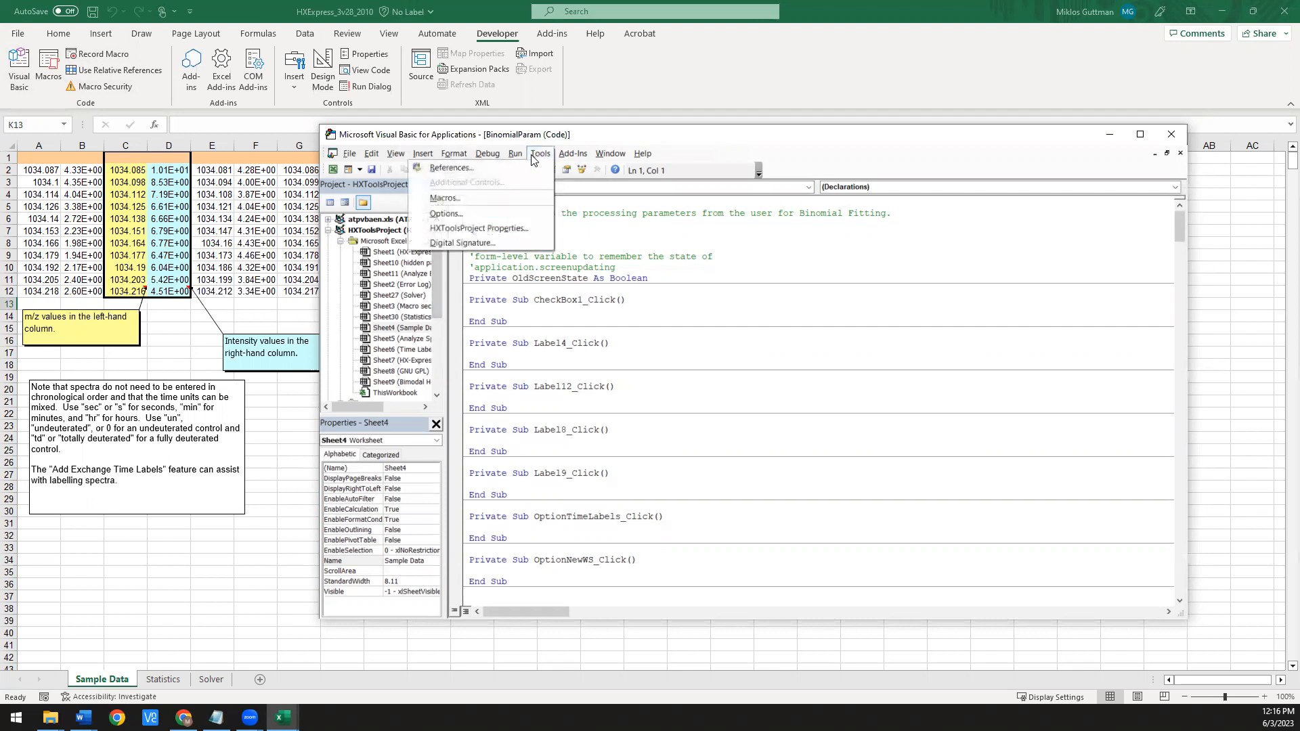
pyautogui.click(510, 166)
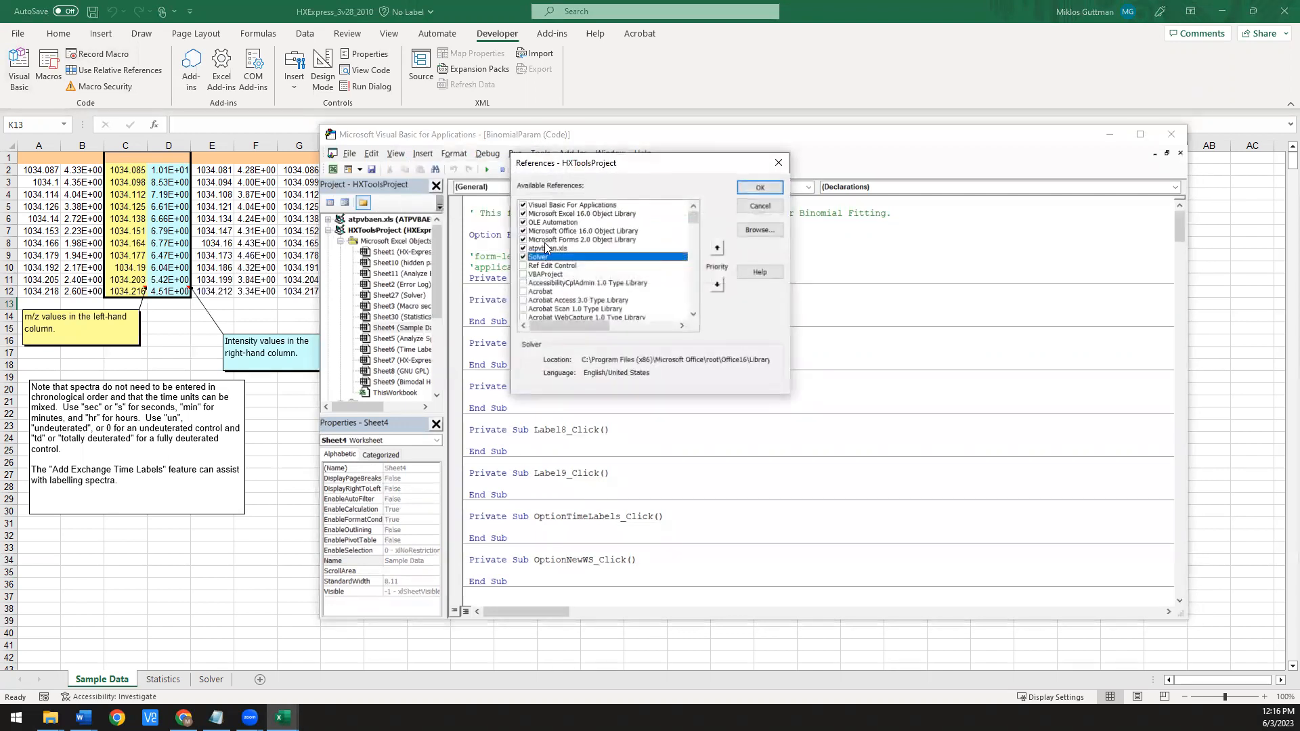
pyautogui.click(546, 249)
pyautogui.click(547, 257)
pyautogui.click(568, 249)
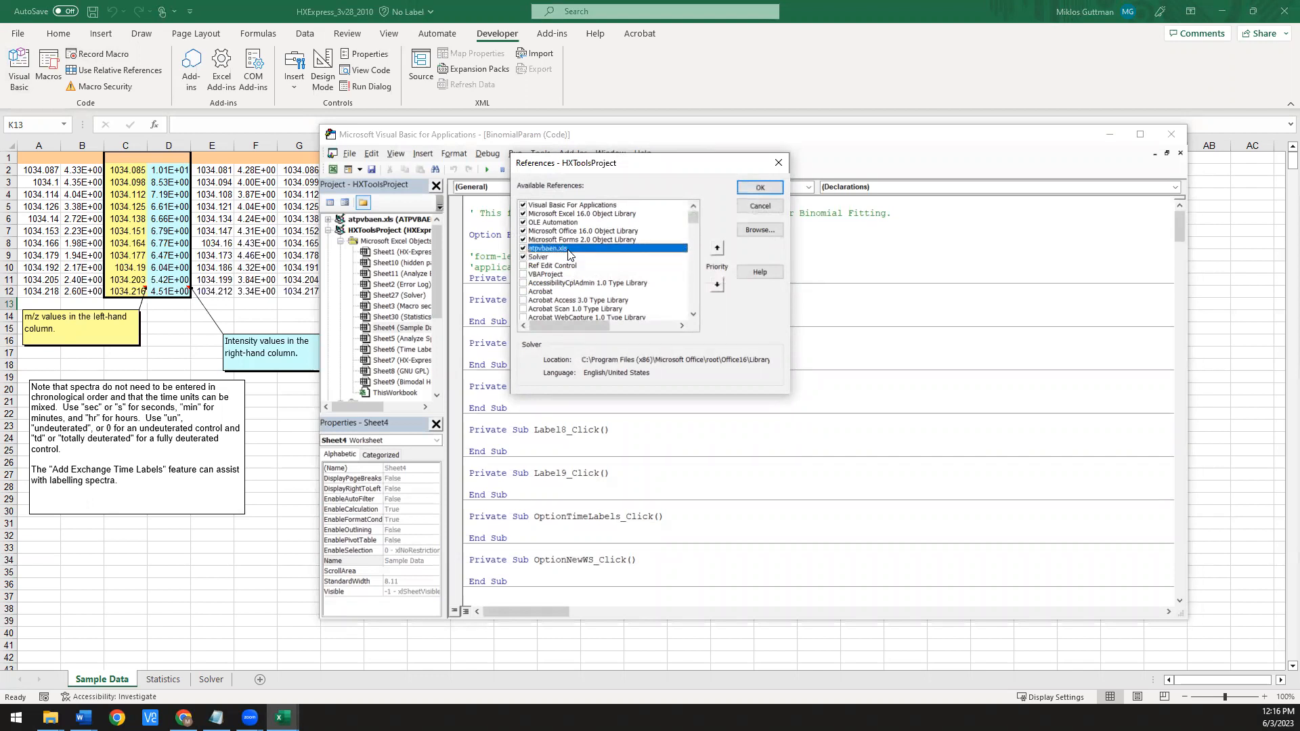
pyautogui.click(528, 256)
pyautogui.click(523, 257)
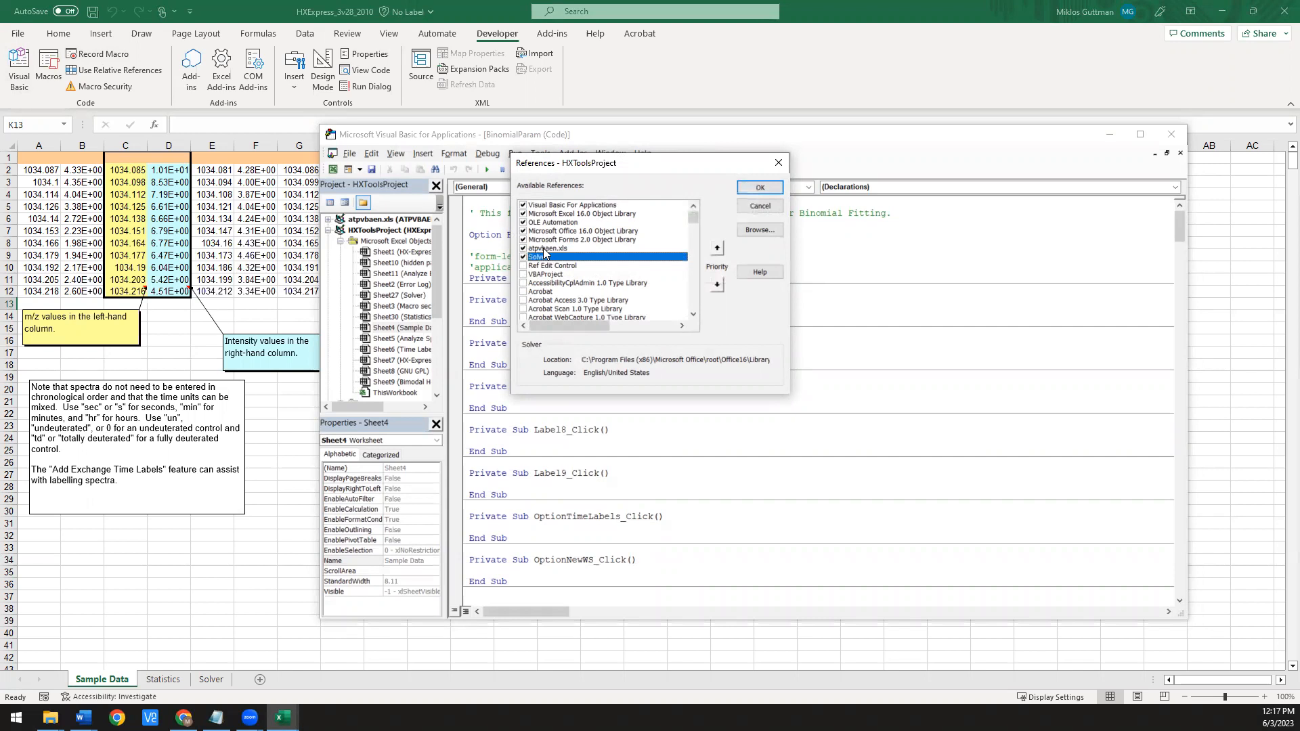
pyautogui.click(760, 189)
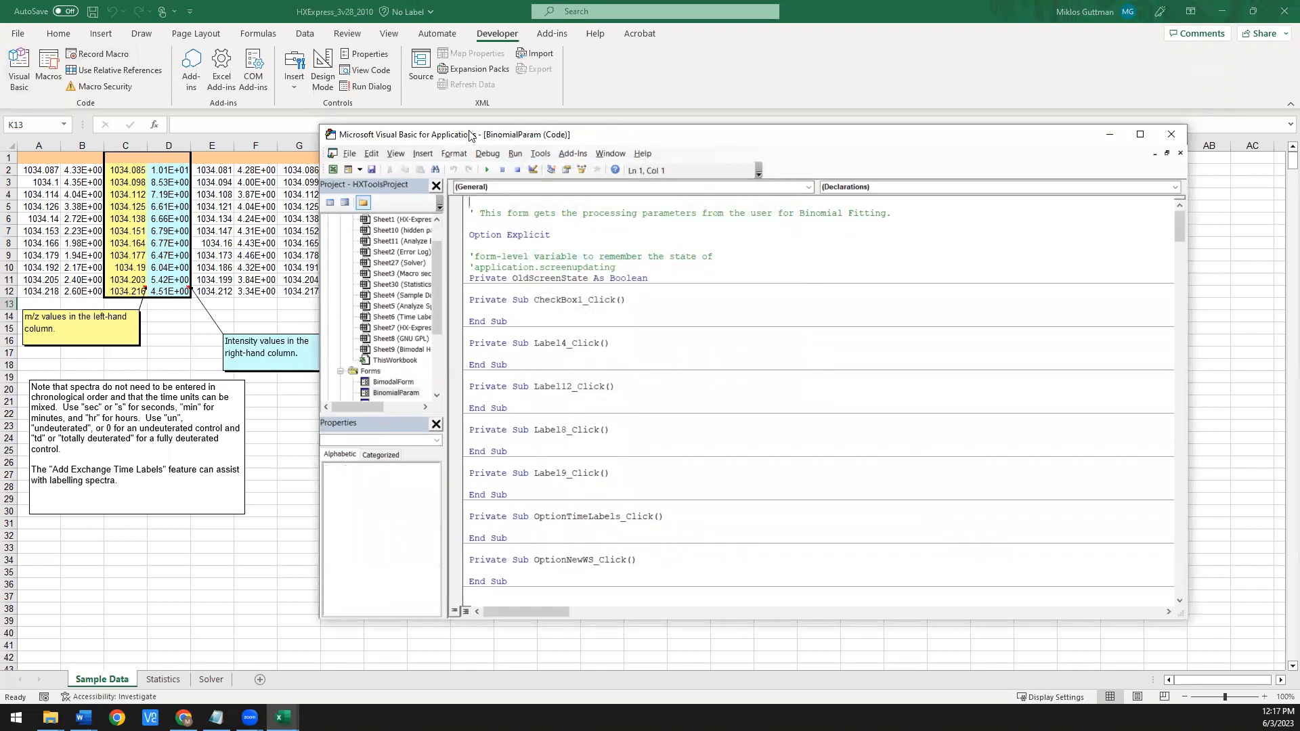
pyautogui.click(1173, 135)
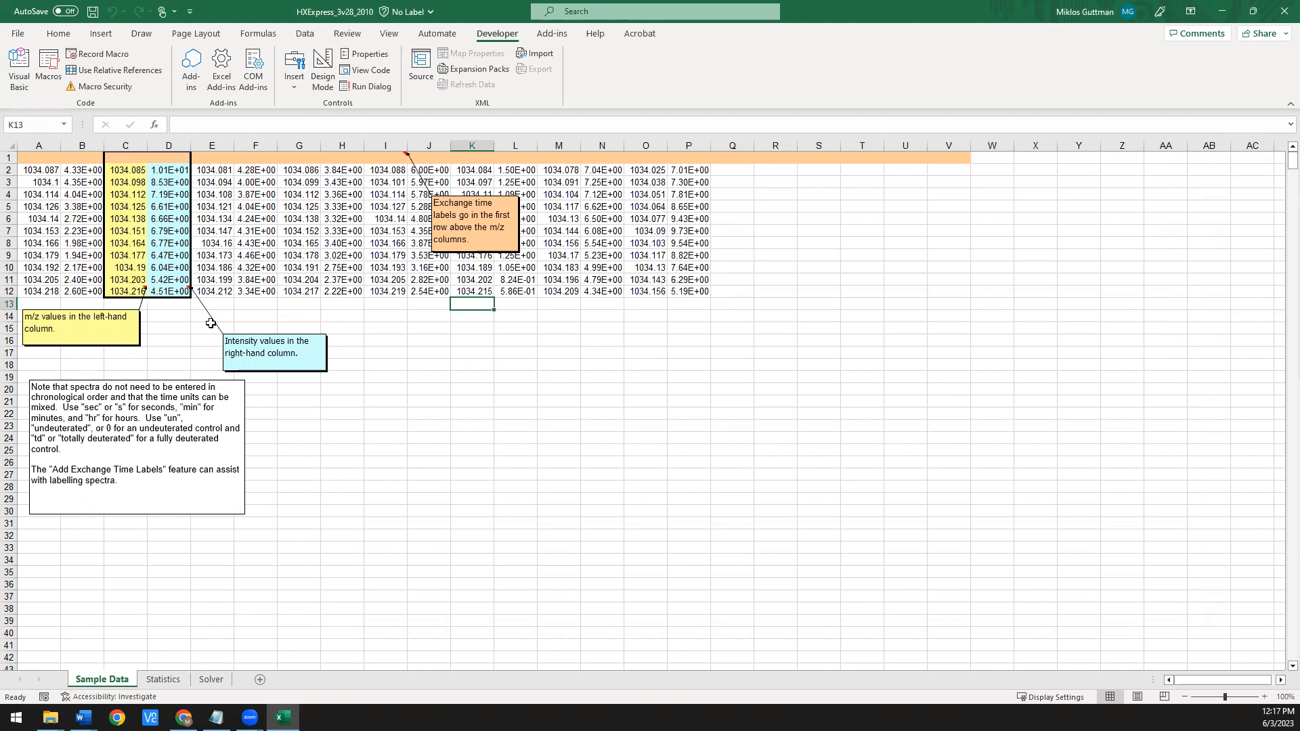
# - Open the Angiotensin_Bimodals workbook from the FinalVersion folder
pyautogui.moveTo(50, 718)
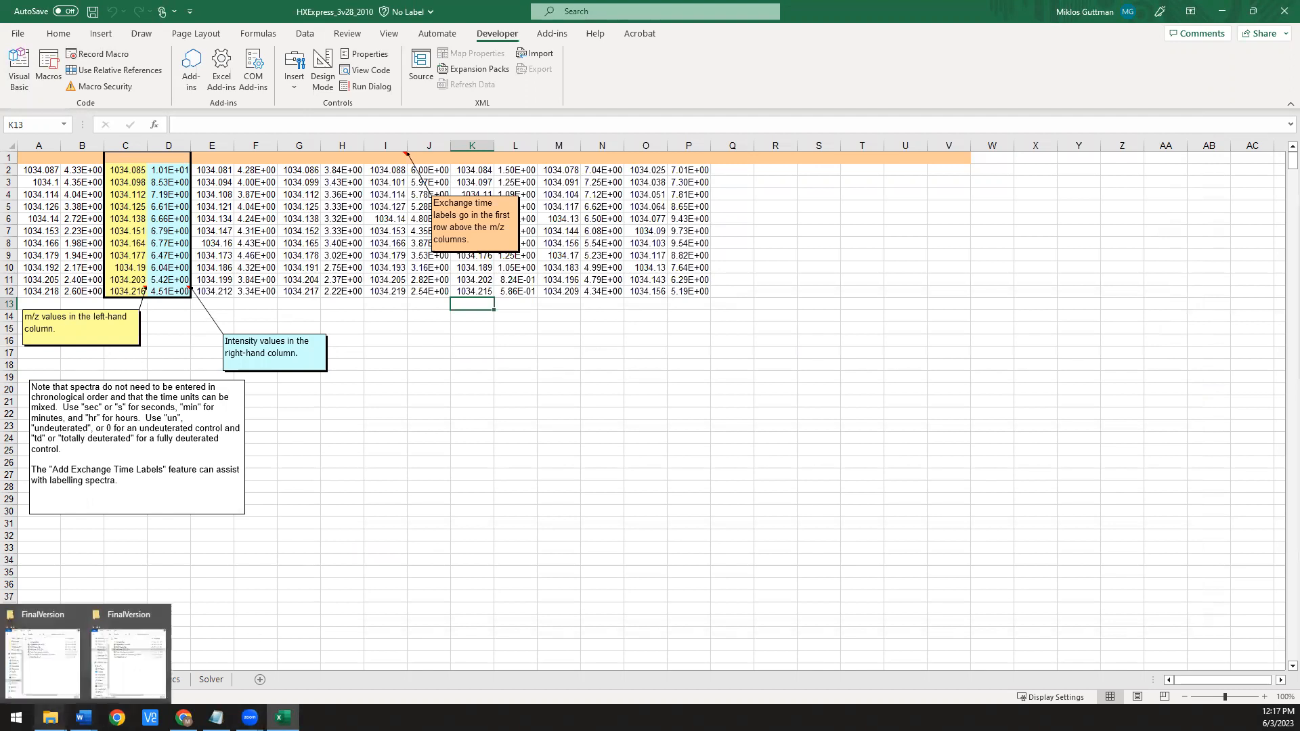
pyautogui.click(129, 660)
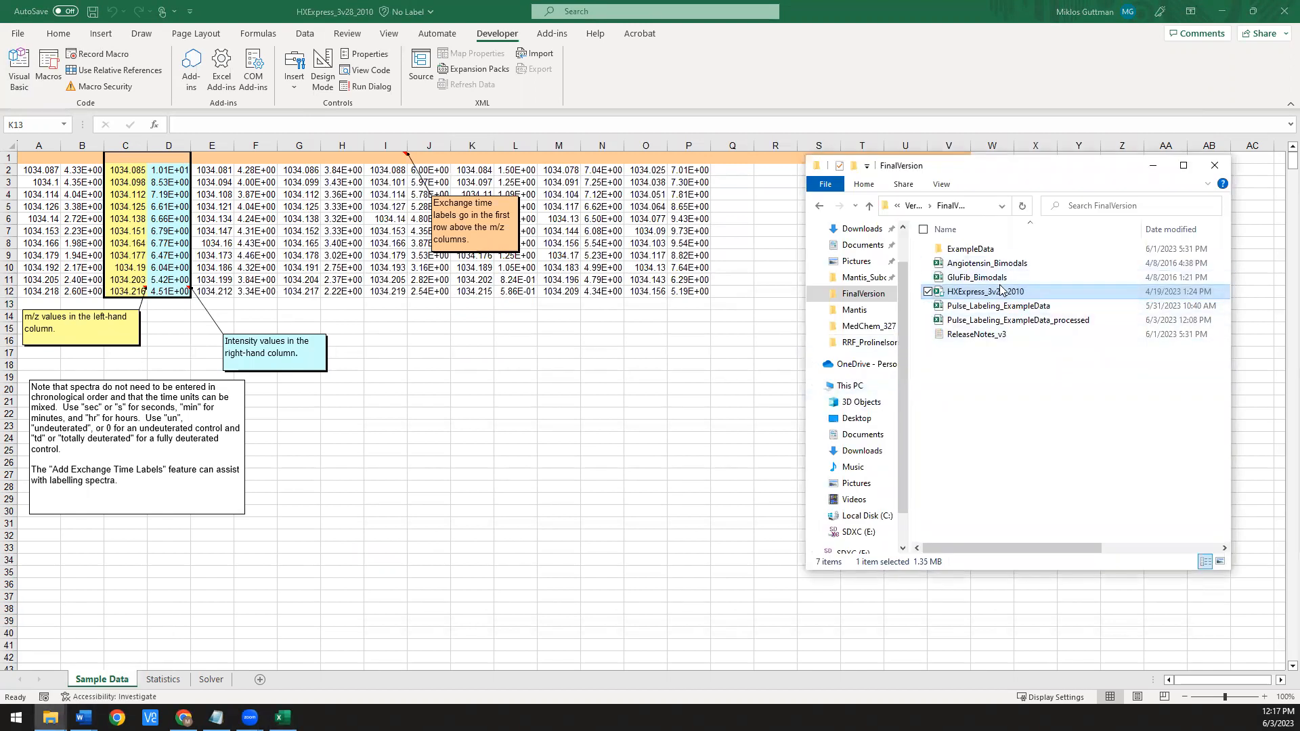
pyautogui.click(990, 265)
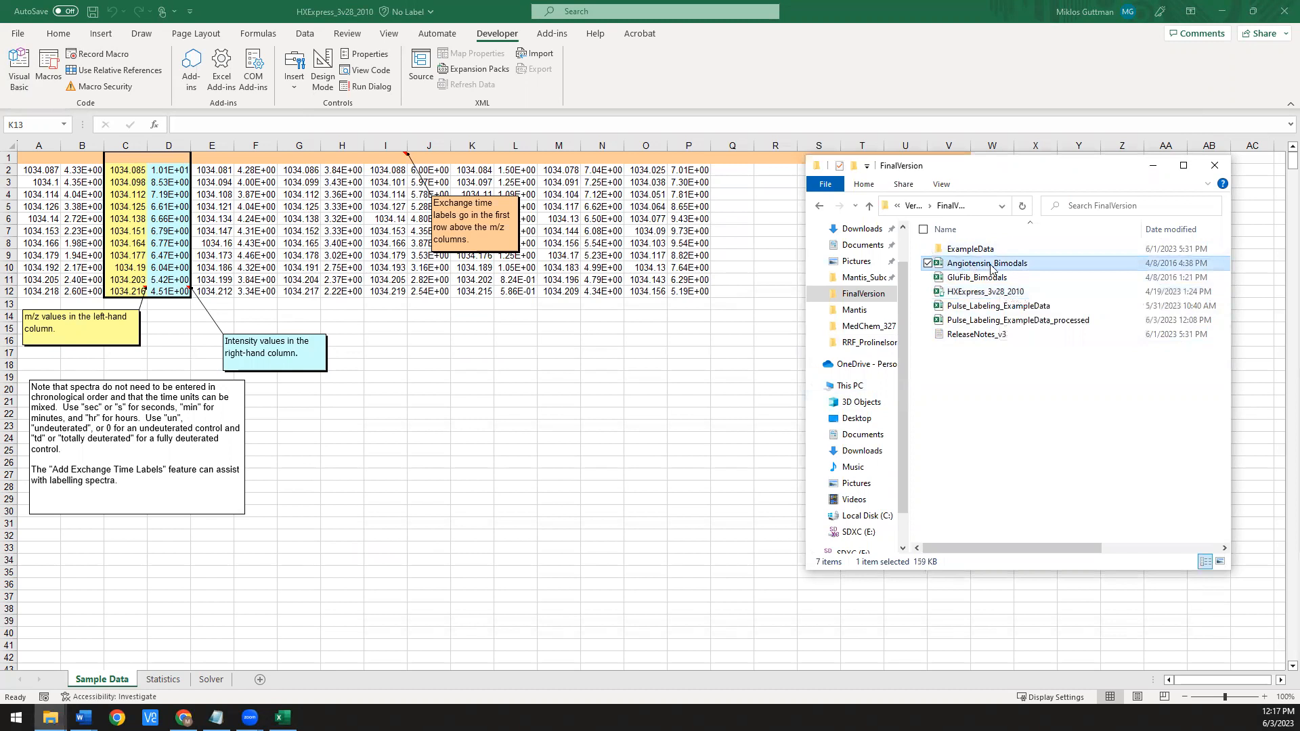
pyautogui.doubleClick(994, 266)
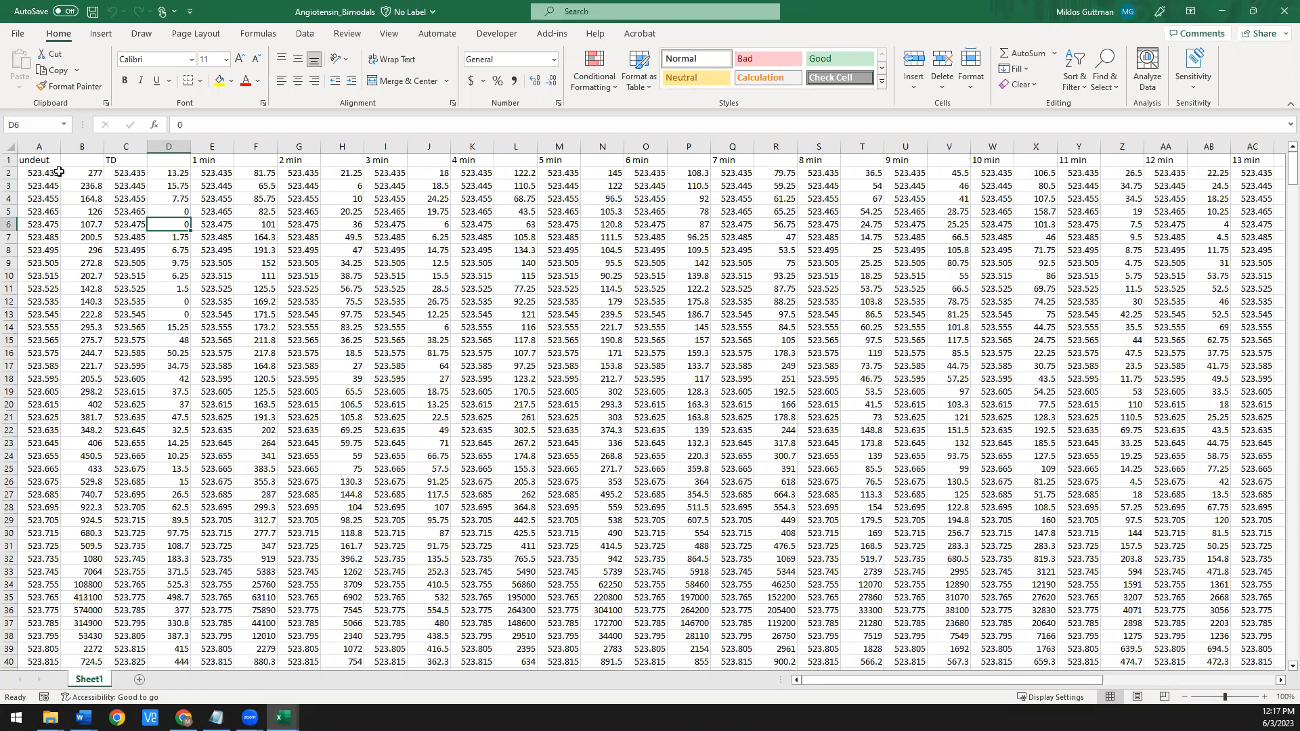
# - Examine the undeut spectrum's m/z values in column A, intensities in column B and the exchange time labels in row 1
pyautogui.moveTo(39, 146); pyautogui.dragTo(97, 156)
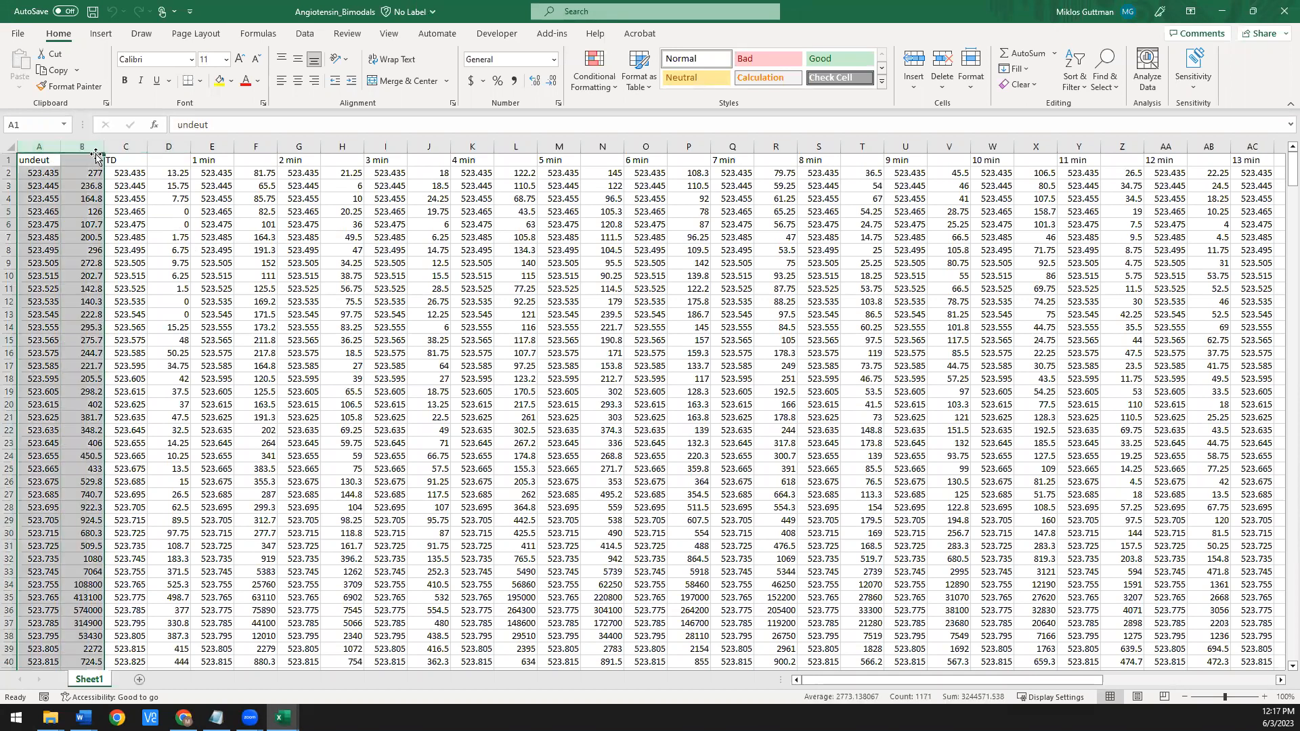
pyautogui.click(49, 173)
pyautogui.moveTo(41, 374); pyautogui.dragTo(41, 455)
pyautogui.moveTo(90, 174); pyautogui.dragTo(86, 444)
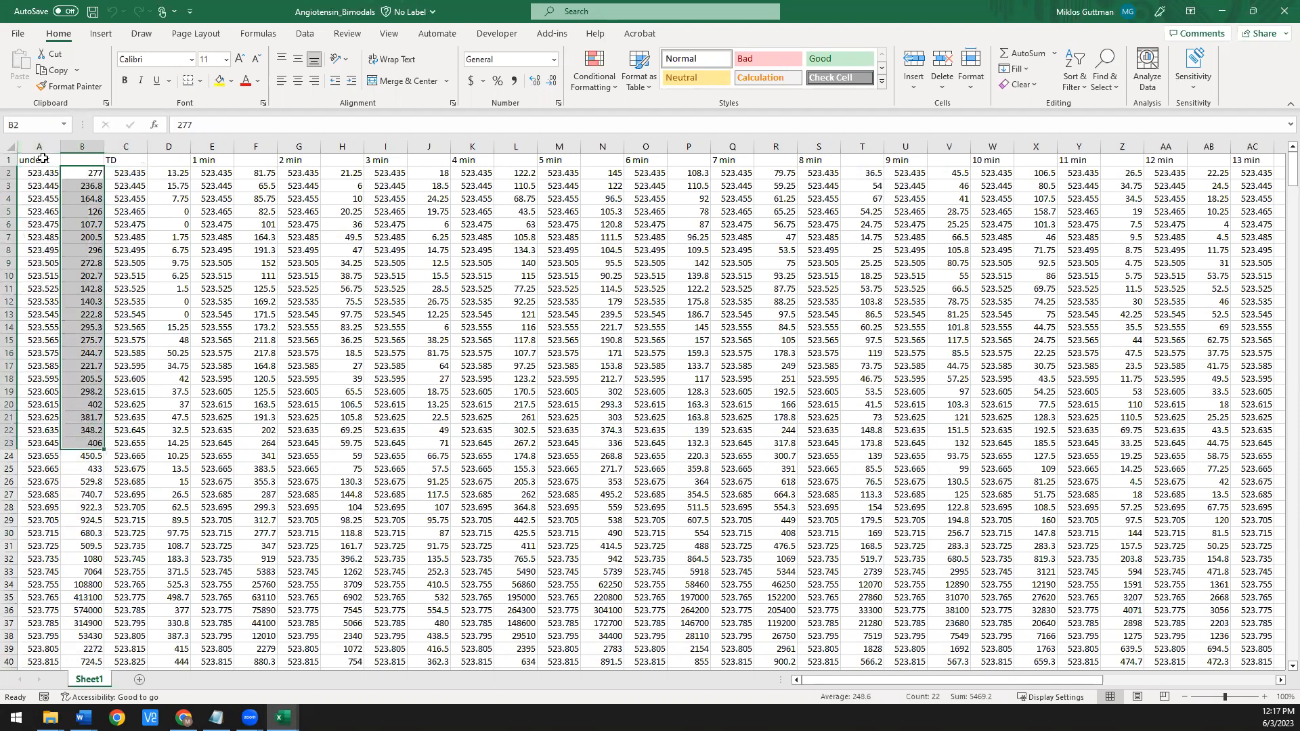
pyautogui.click(9, 160)
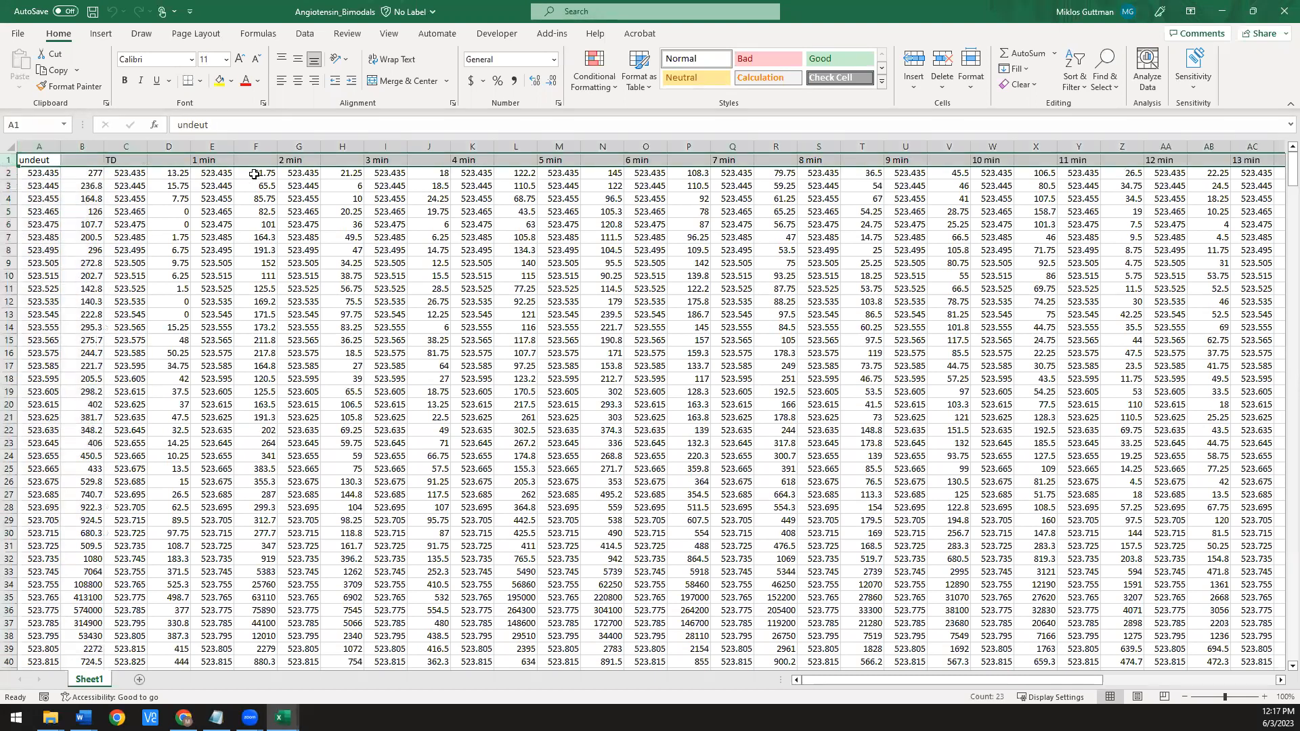
pyautogui.moveTo(42, 172); pyautogui.dragTo(96, 597)
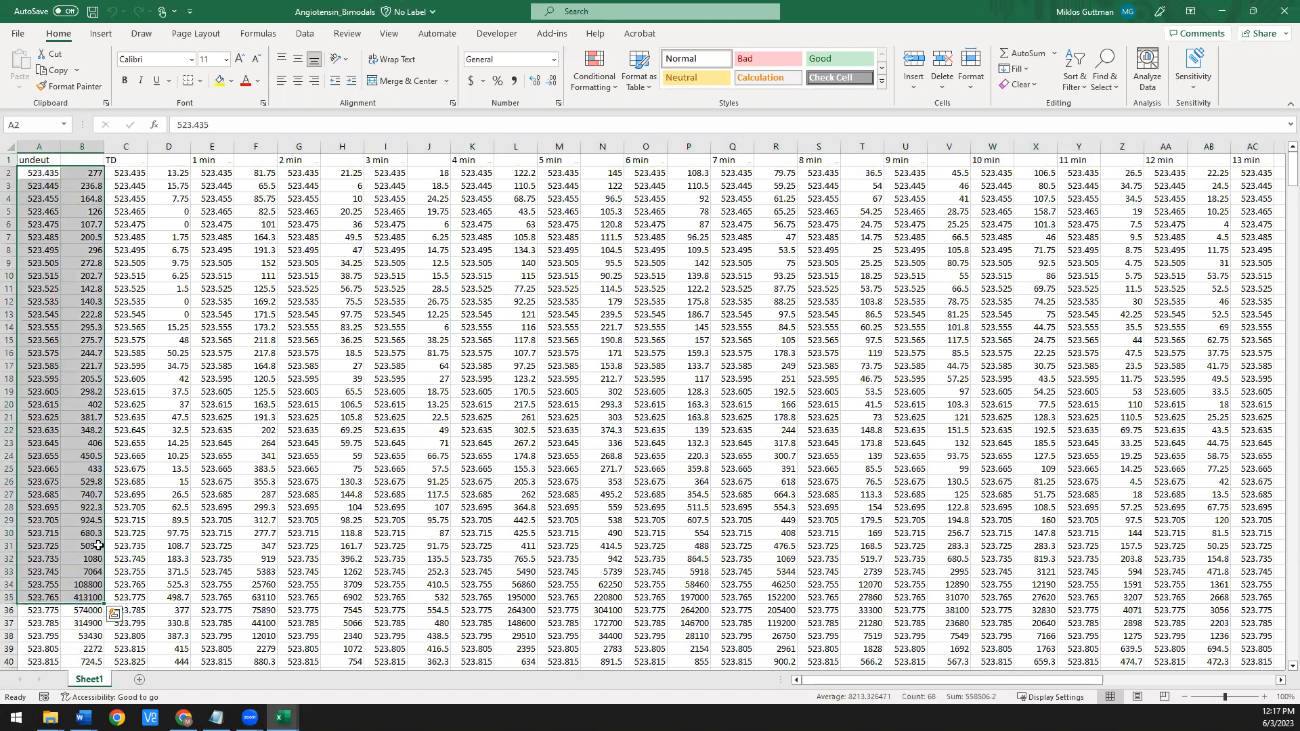
pyautogui.moveTo(42, 172); pyautogui.dragTo(50, 390)
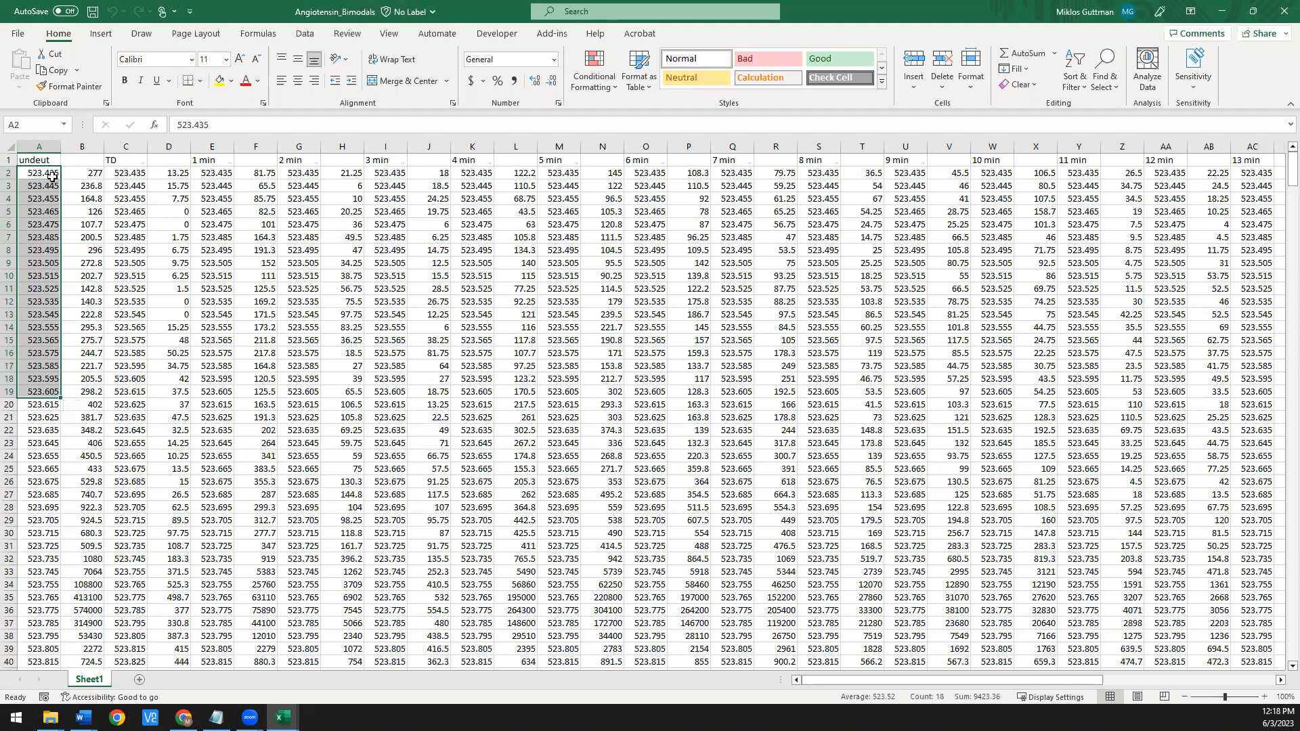
pyautogui.moveTo(52, 176); pyautogui.dragTo(46, 278)
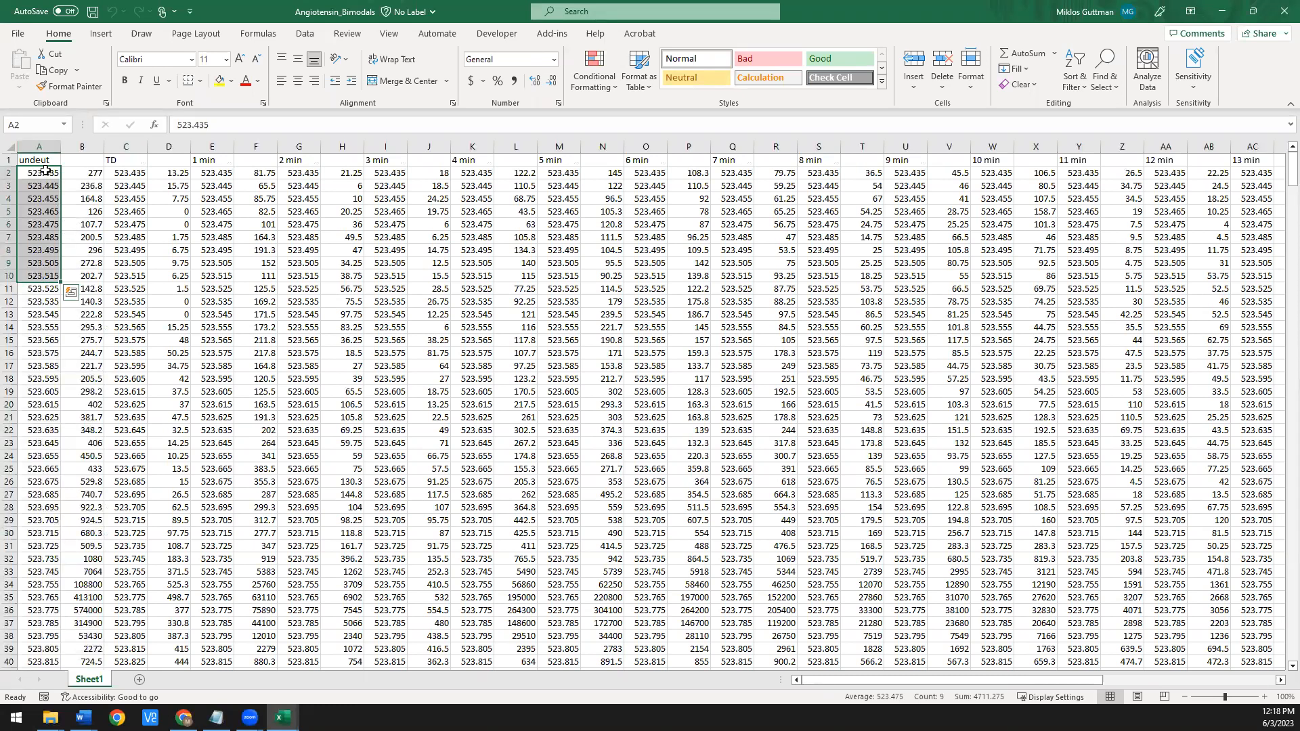
# - Inspect the undeut spectrum's columns for blank rows down to their last entries, and return to cell A1
pyautogui.click(96, 432)
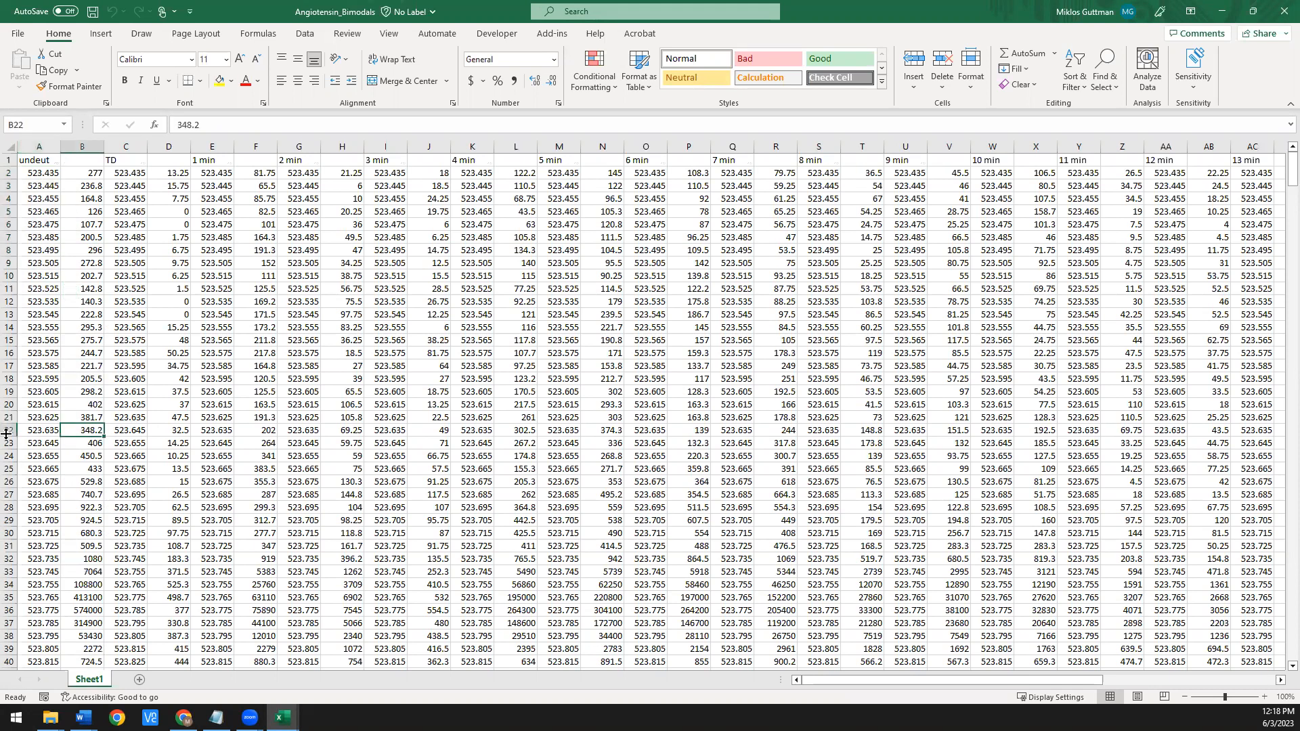
pyautogui.click(8, 430)
pyautogui.scroll(-1, 79, 427)
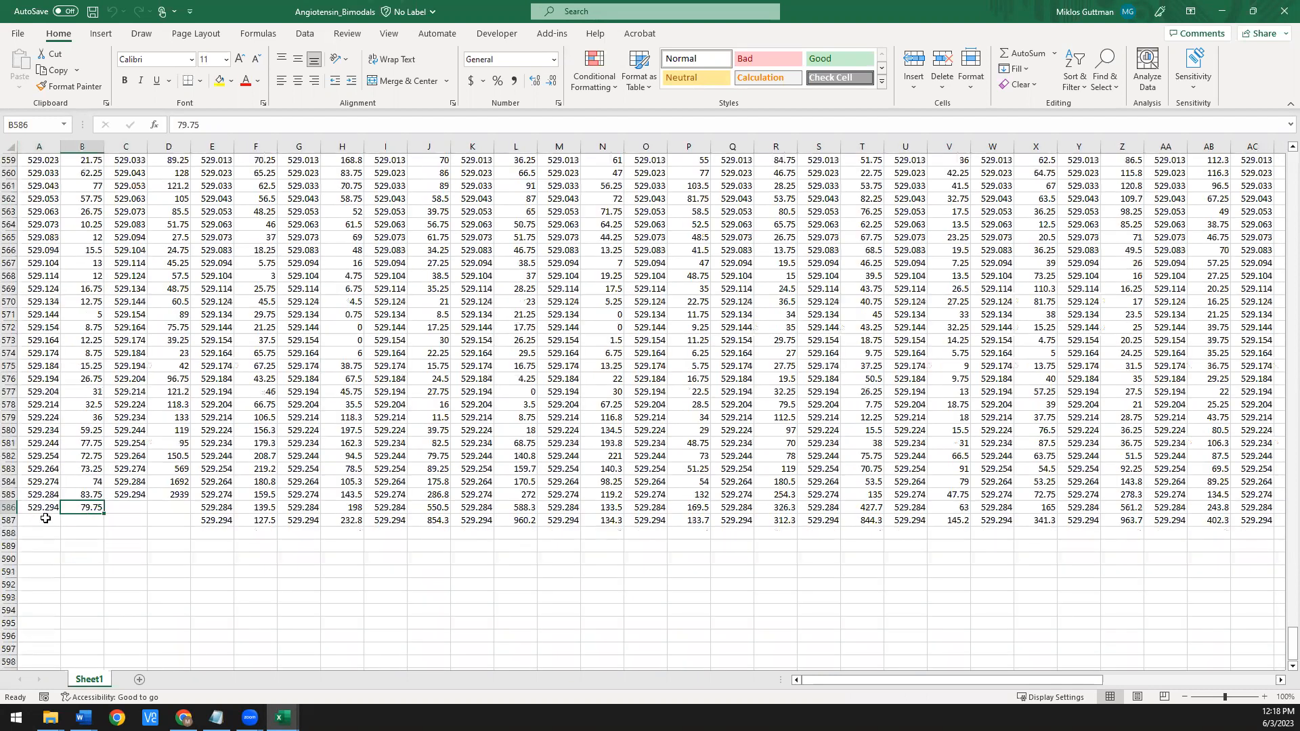
pyautogui.click(79, 520)
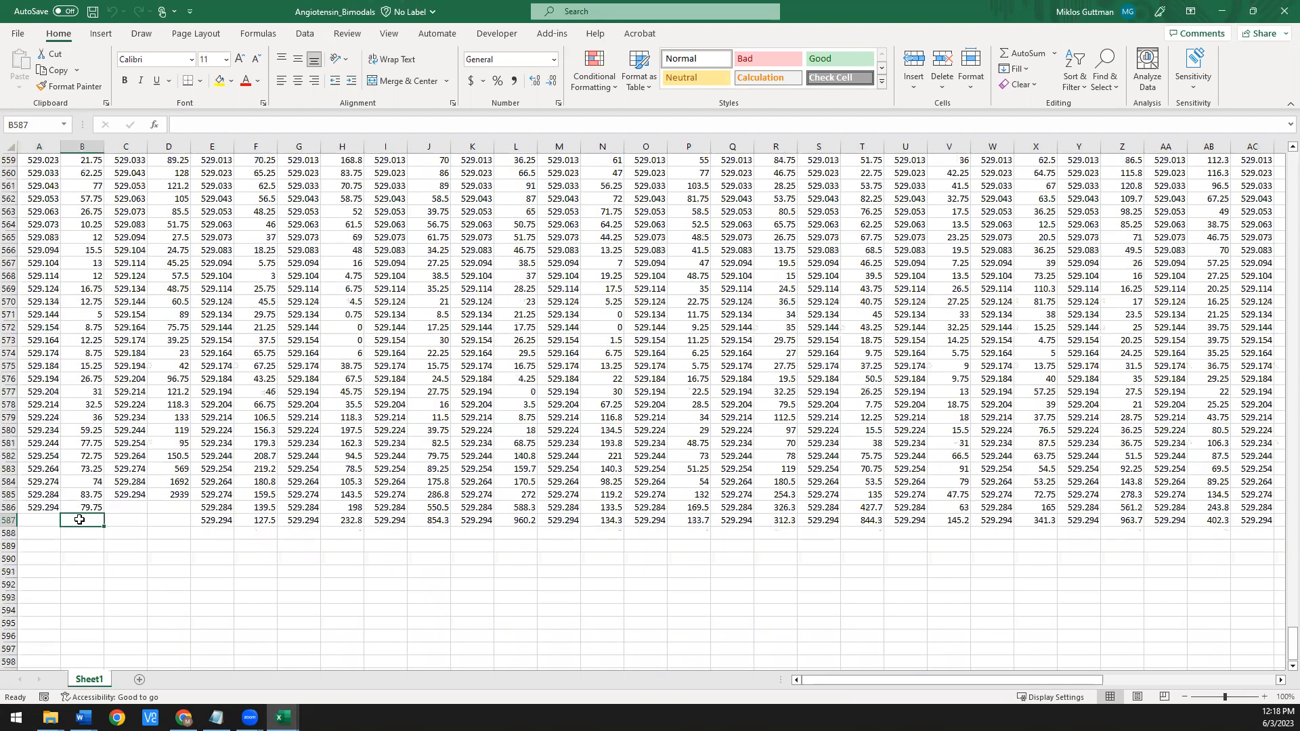
pyautogui.click(78, 507)
pyautogui.press('Down')
pyautogui.hotkey('ctrl', 'Up')
pyautogui.hotkey('ctrl', 'Up')
pyautogui.hotkey('ctrl', 'Up')
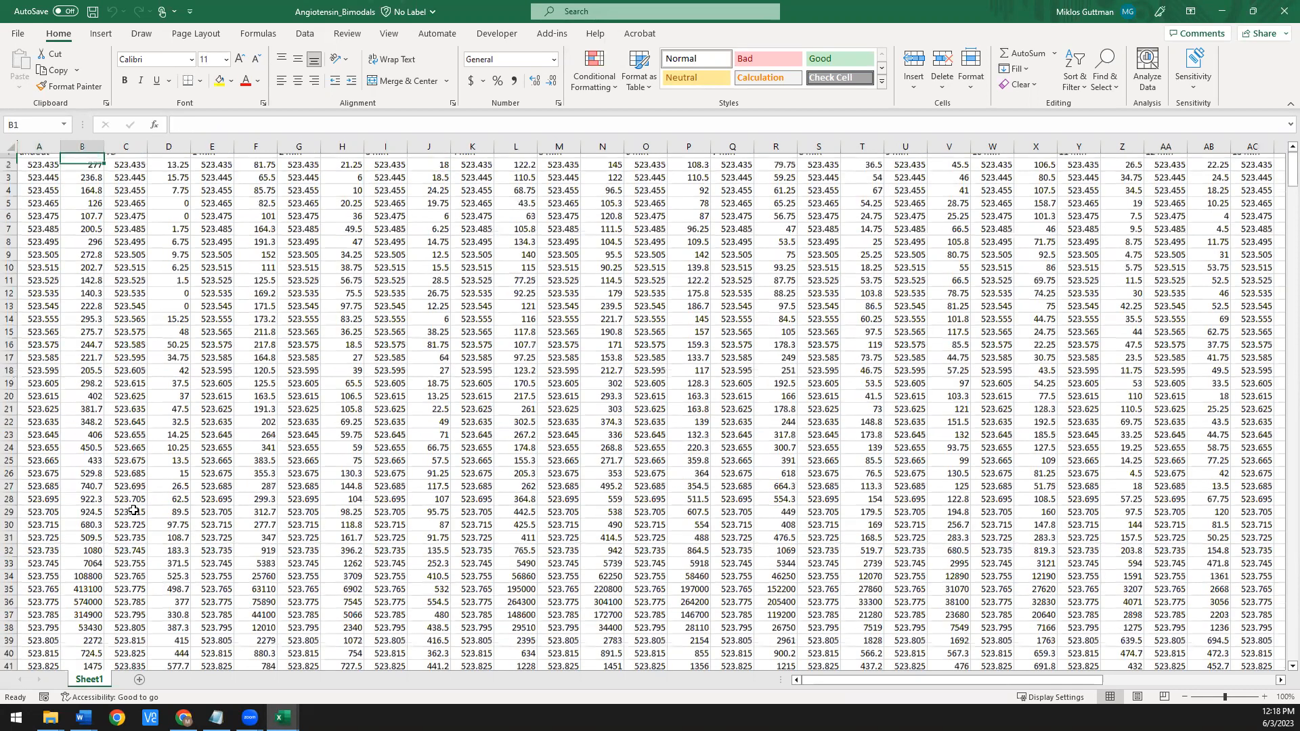
pyautogui.scroll(1, 134, 510)
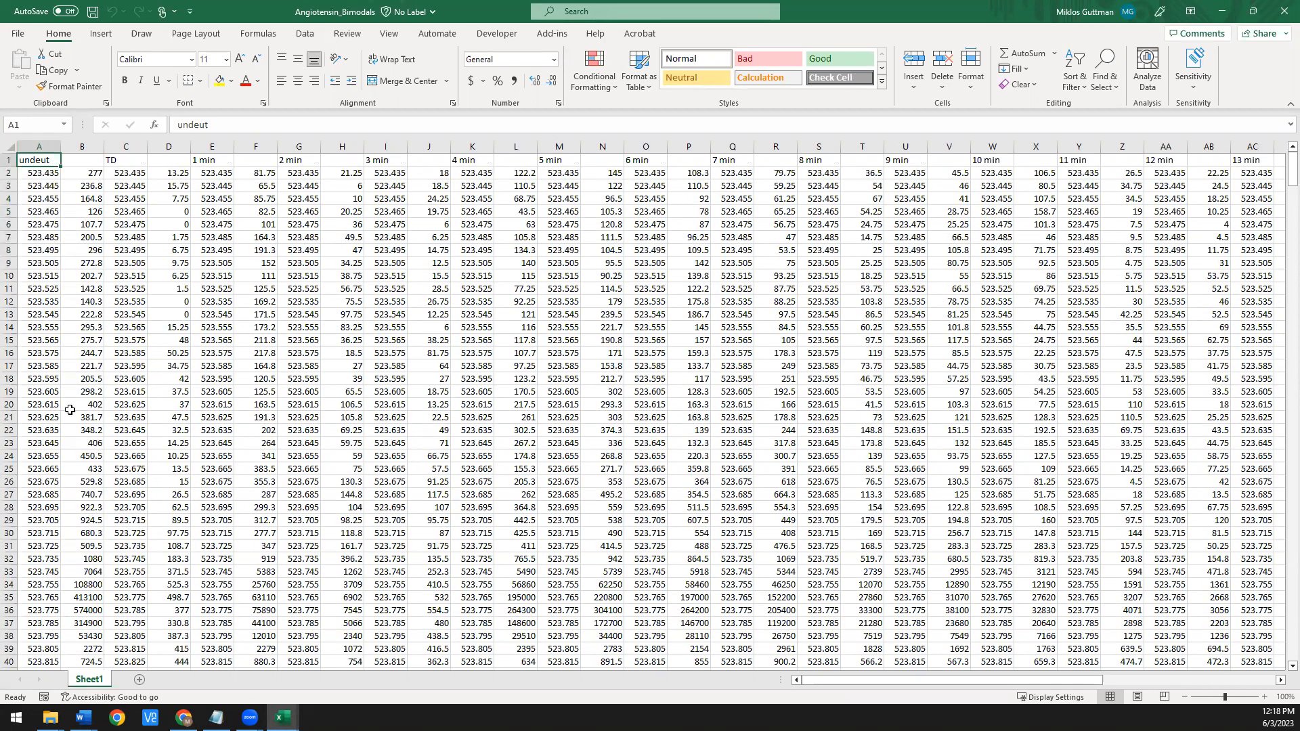
# - Use HX-Express Add Exchange Time Labels to label the first three spectra as undeuterated, fully deuterated and 1 minute
pyautogui.click(10, 160)
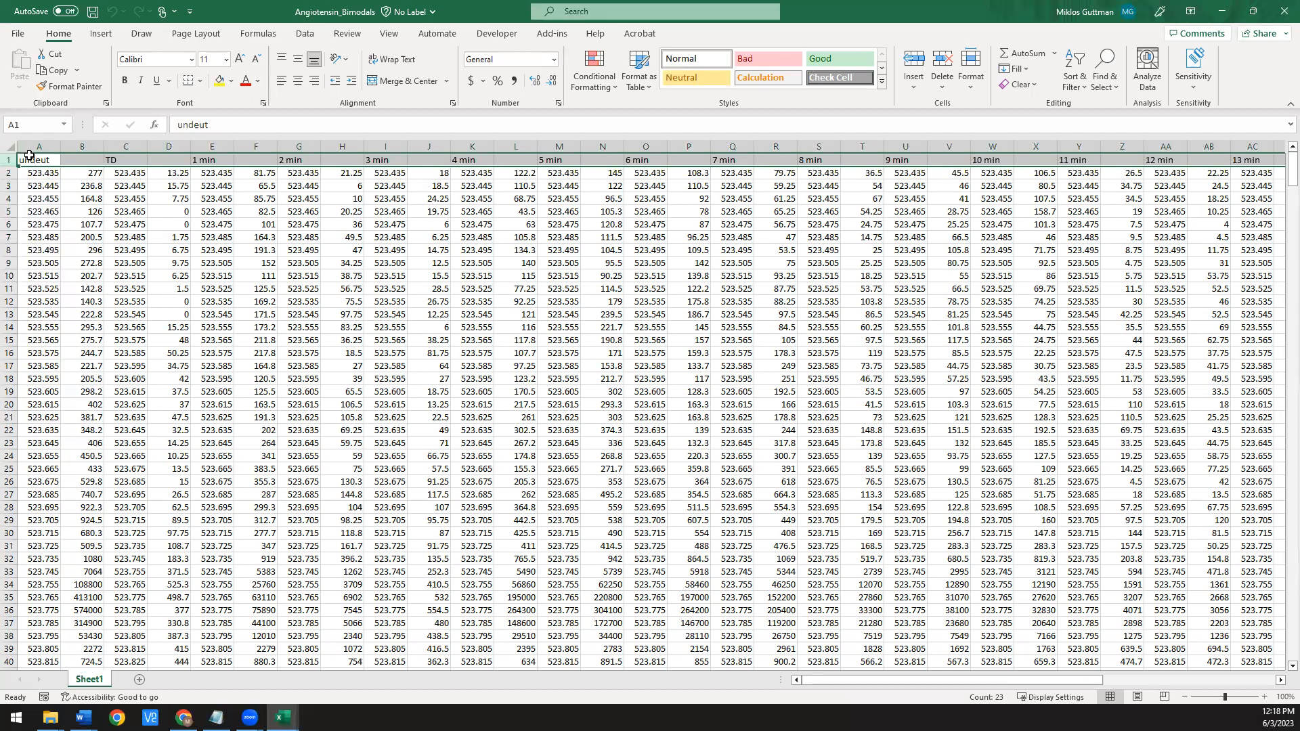
pyautogui.click(551, 35)
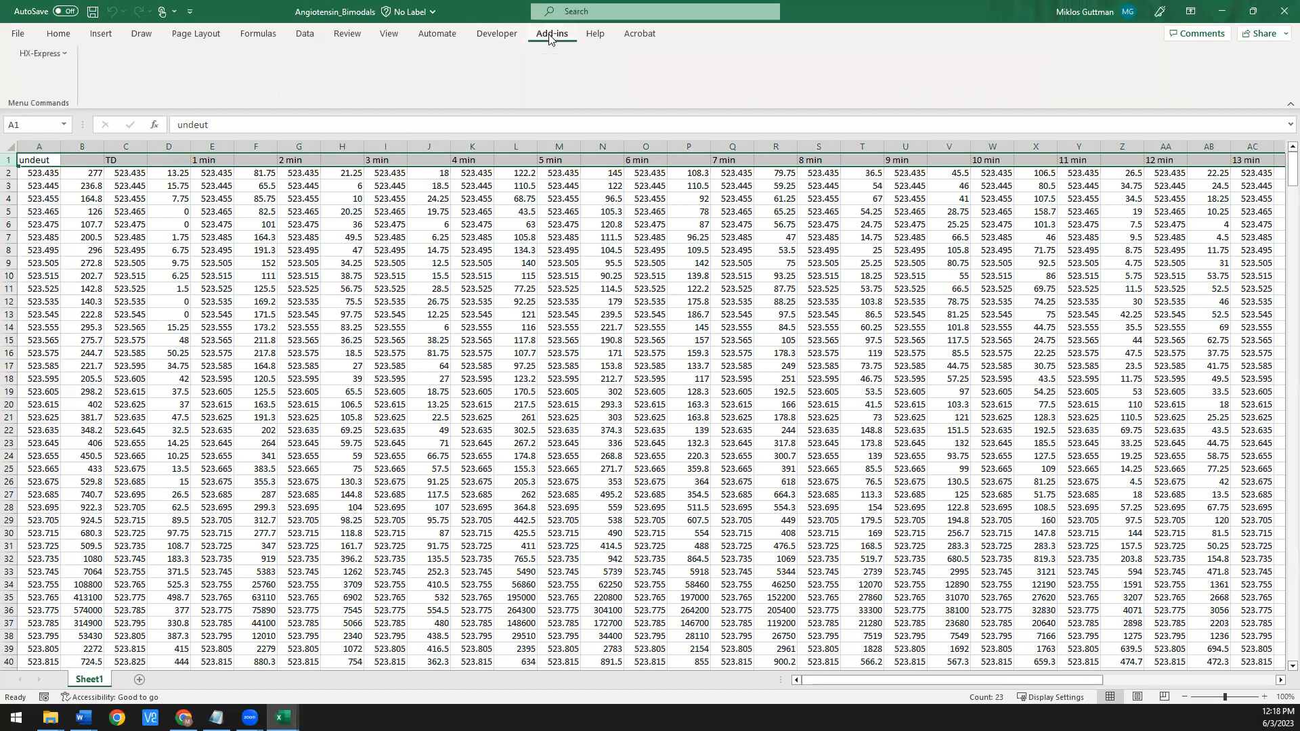
pyautogui.click(42, 54)
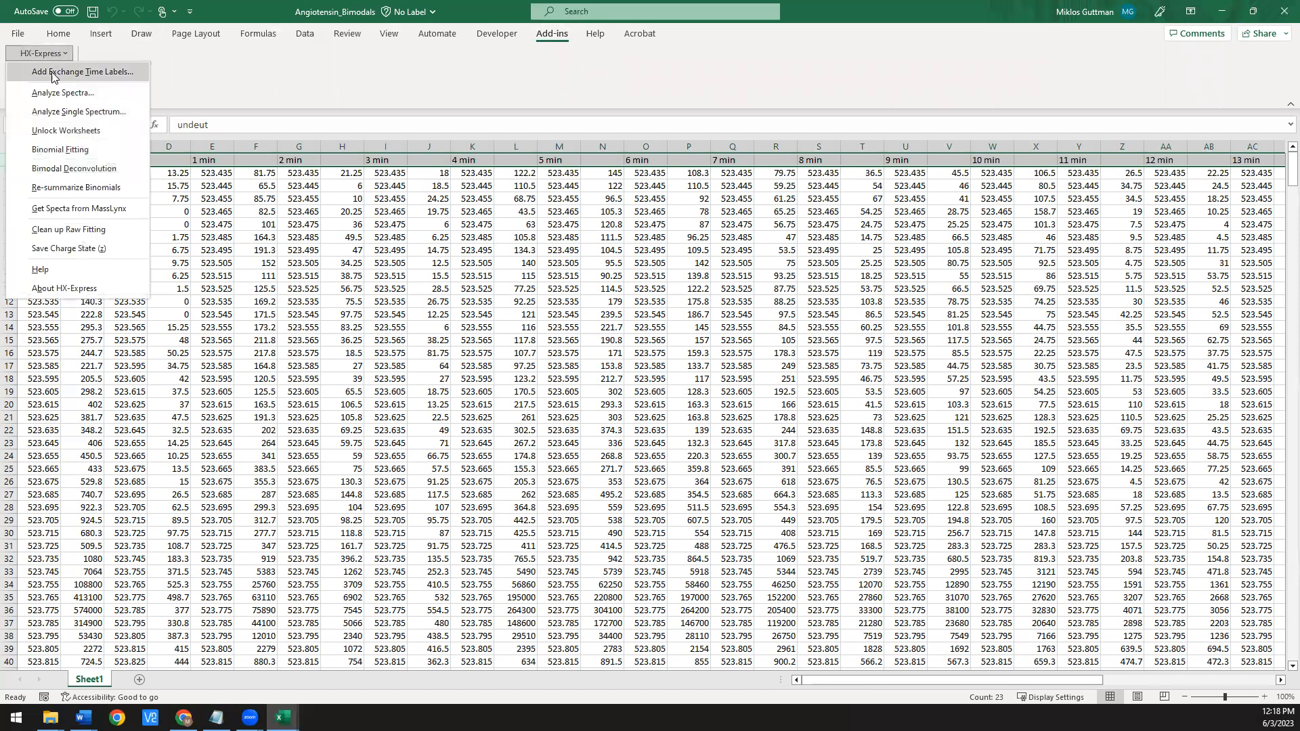
pyautogui.click(81, 72)
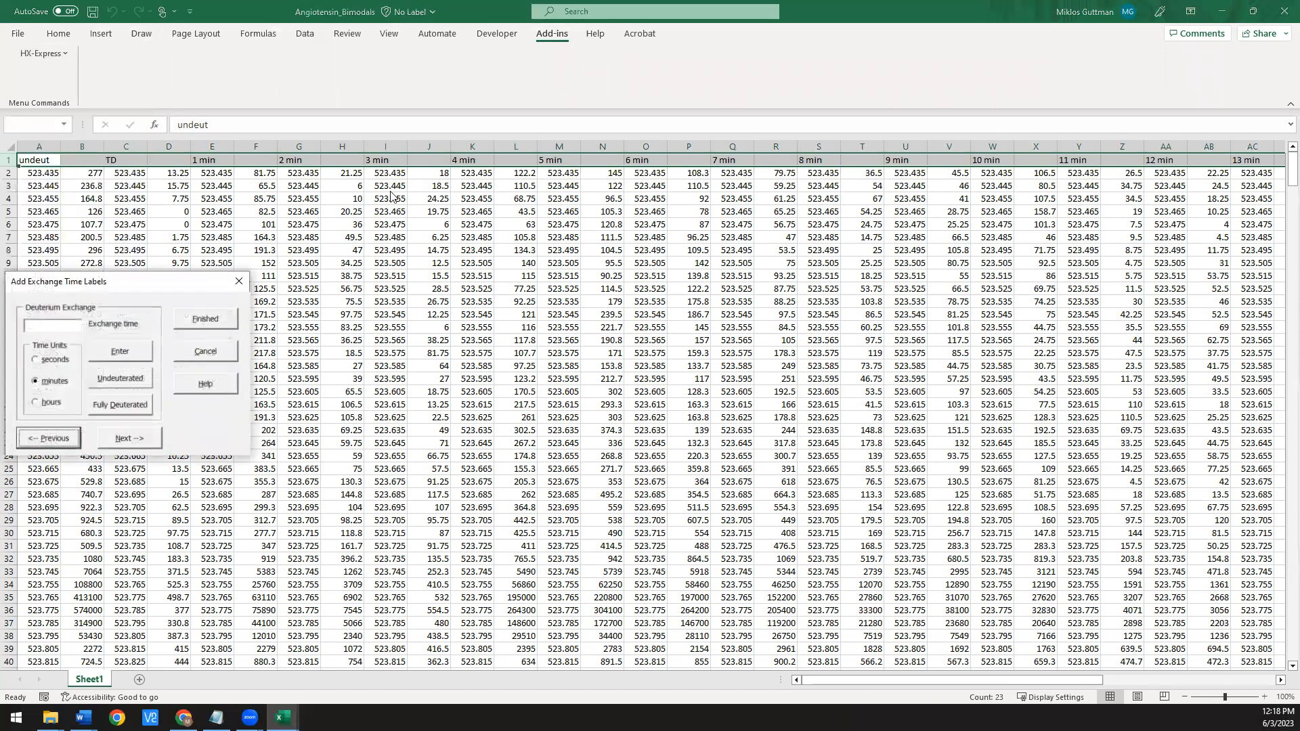
pyautogui.moveTo(149, 285); pyautogui.dragTo(458, 209)
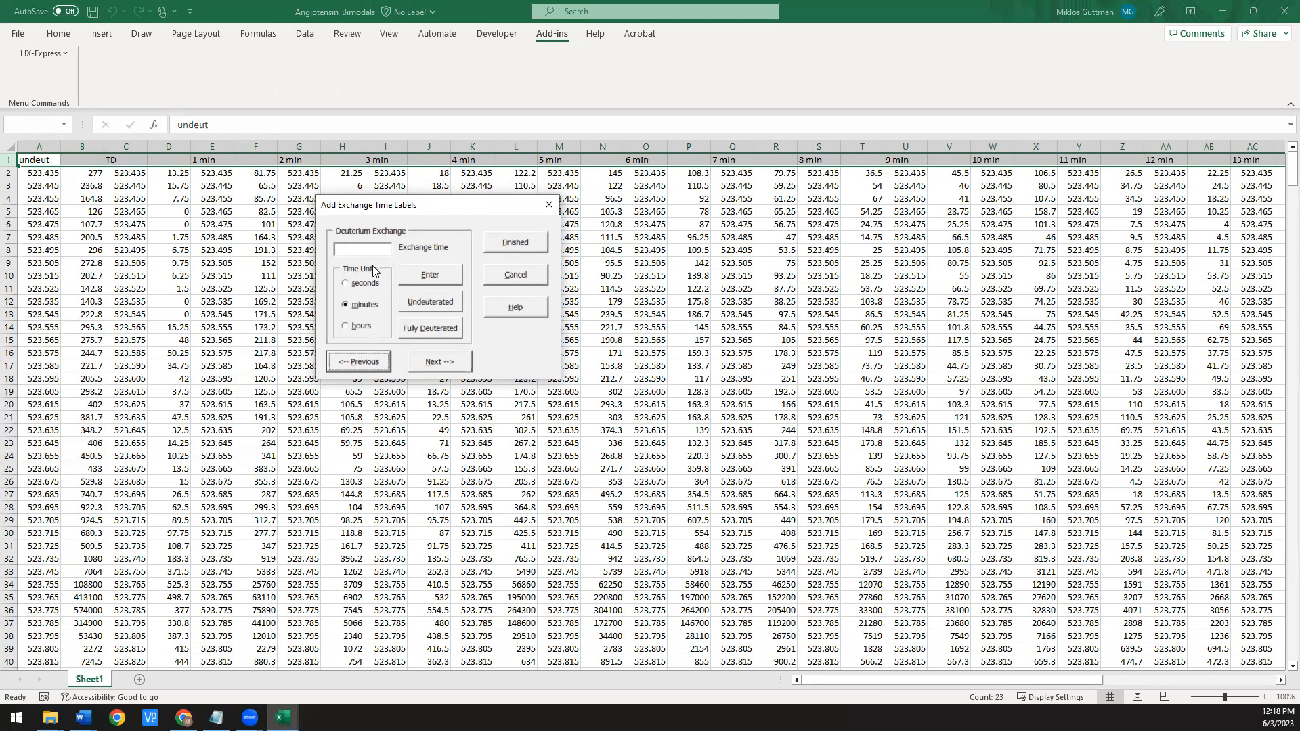
pyautogui.click(435, 307)
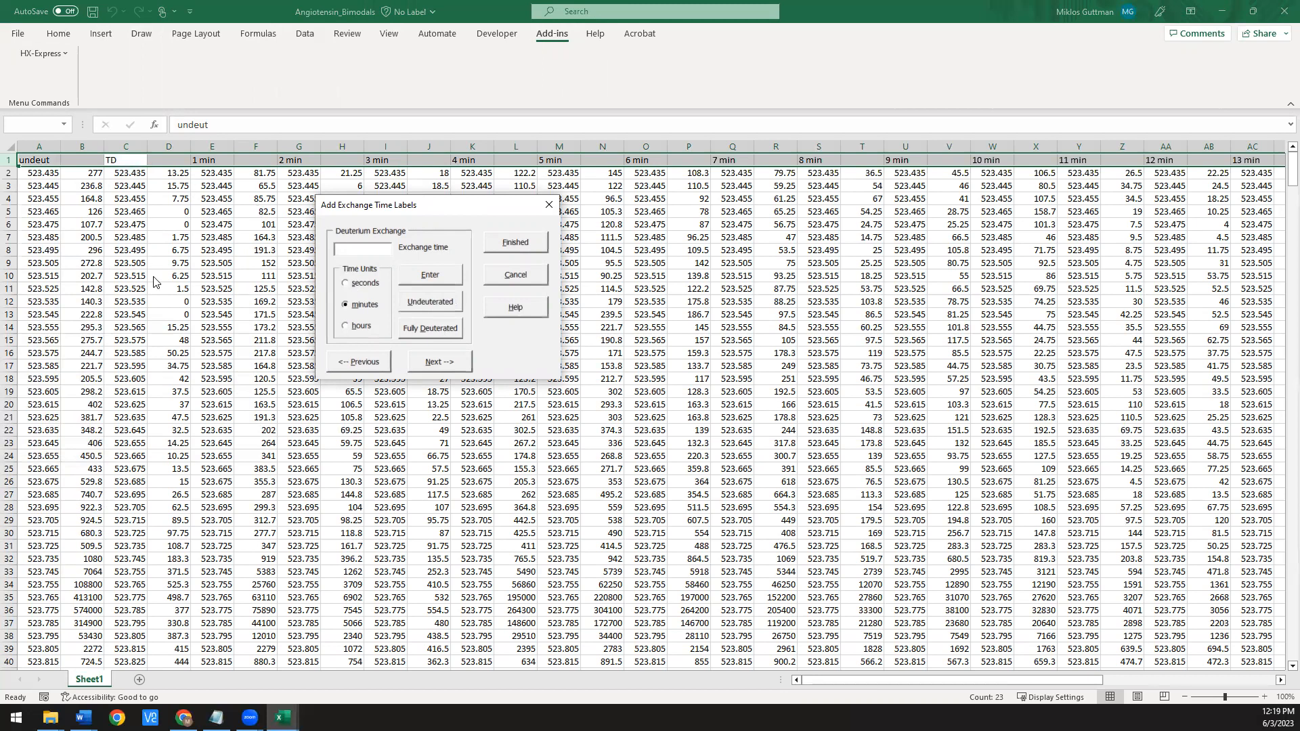
pyautogui.click(436, 338)
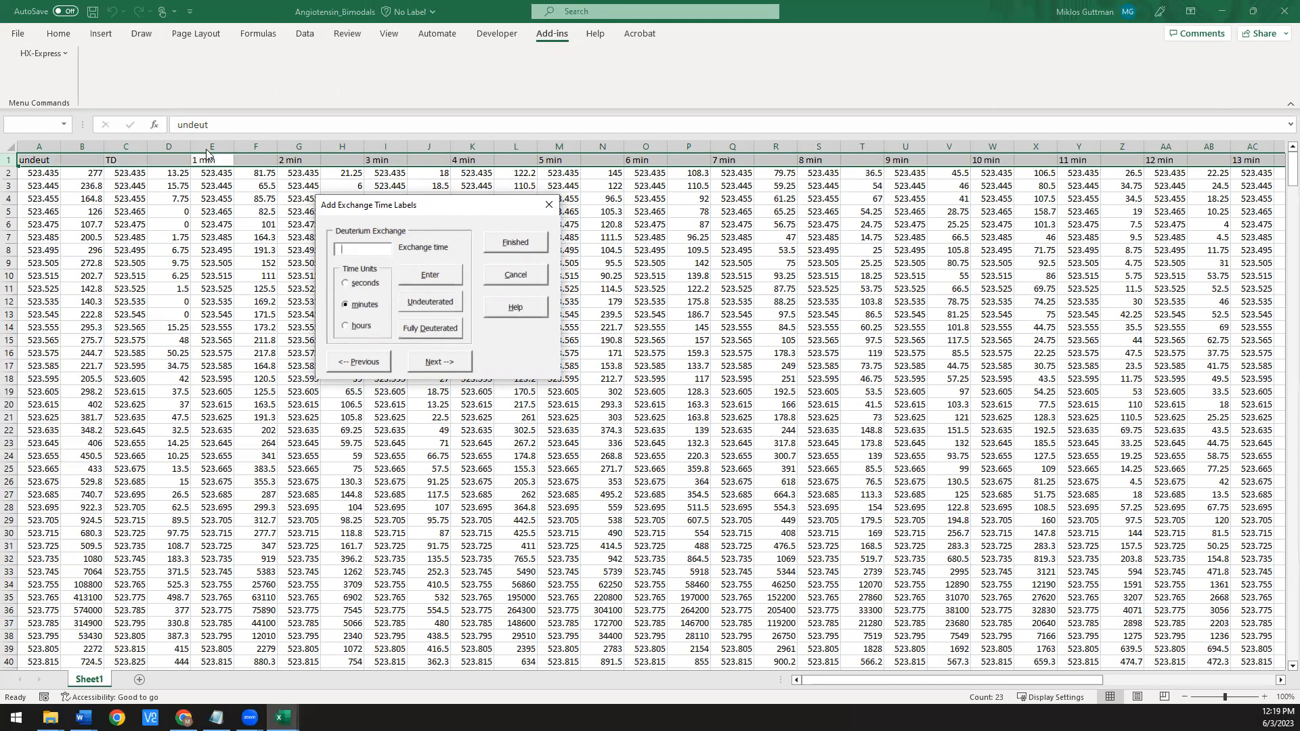
pyautogui.write('1')
pyautogui.click(435, 275)
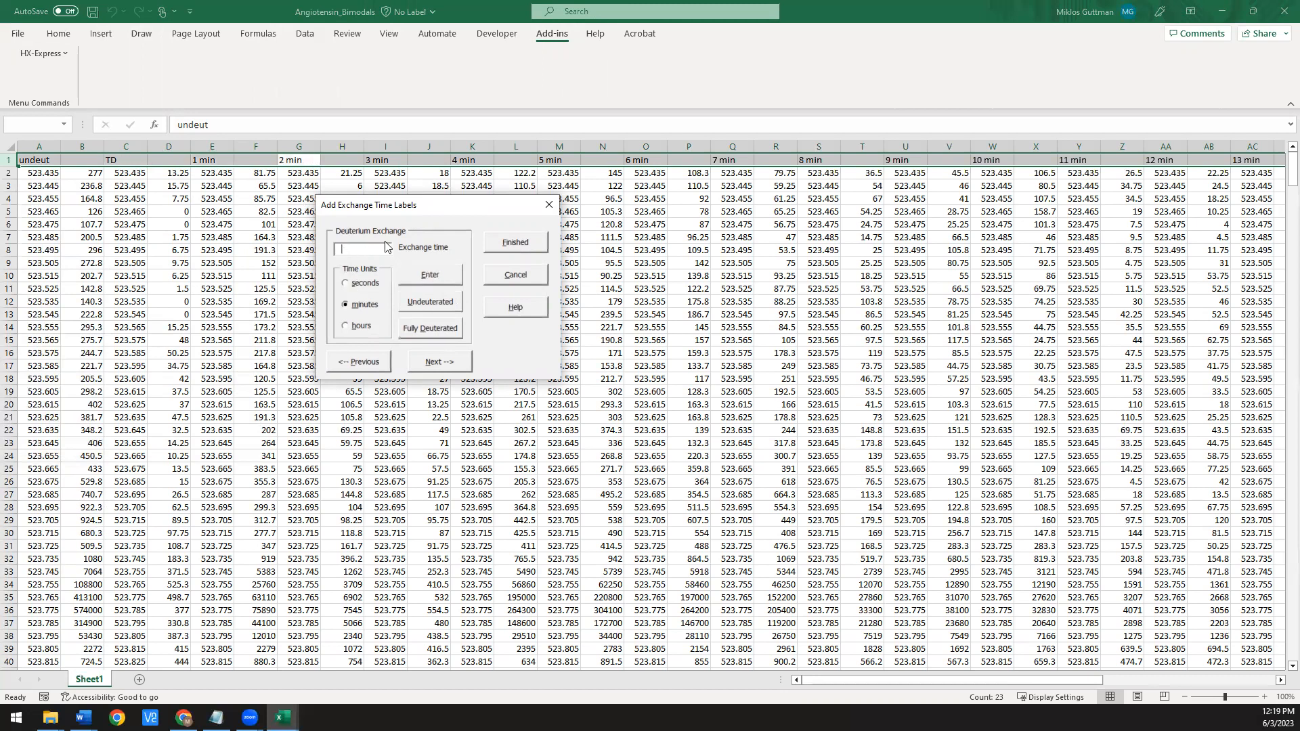
# - Move forward and back through the spectra in the exchange time labelling dialog, and finish labelling
pyautogui.click(436, 360)
pyautogui.click(436, 360)
pyautogui.click(365, 363)
pyautogui.click(366, 363)
pyautogui.click(413, 362)
pyautogui.click(387, 361)
pyautogui.click(513, 241)
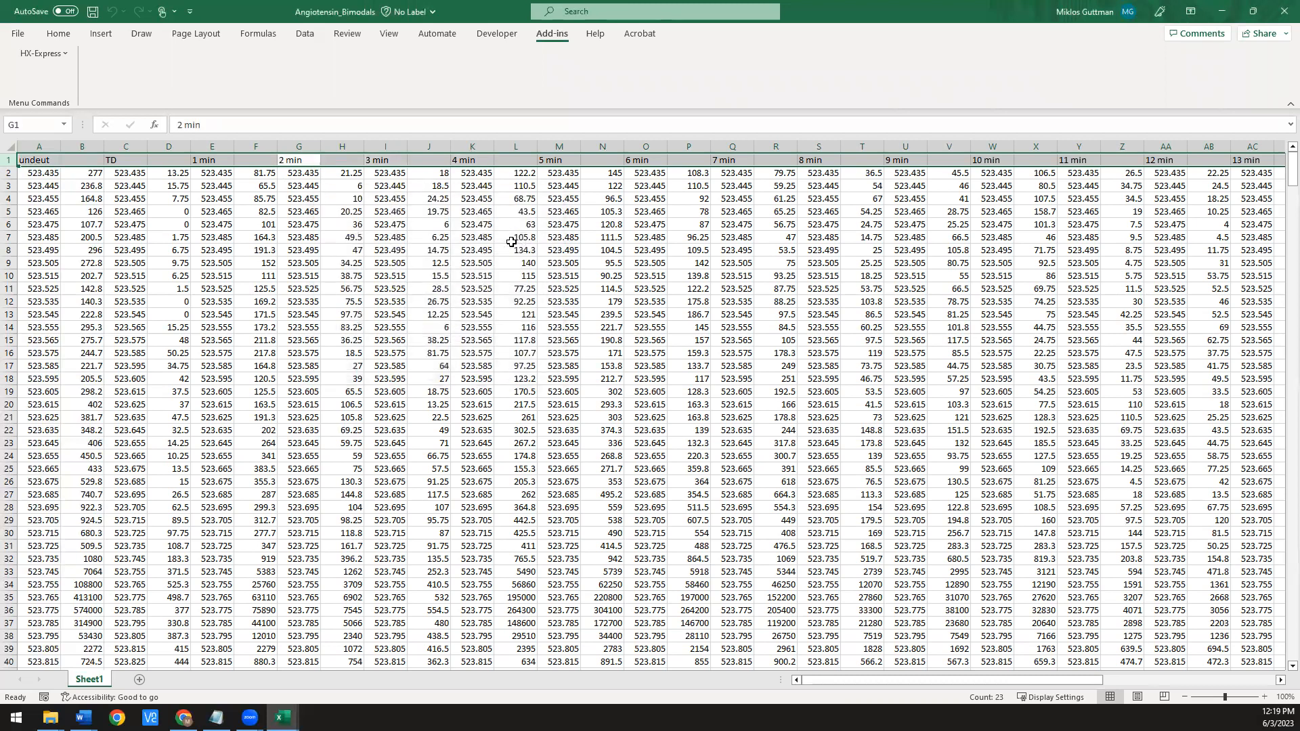
# - Review the paired undeut data columns and the row of exchange time labels once more
pyautogui.click(324, 212)
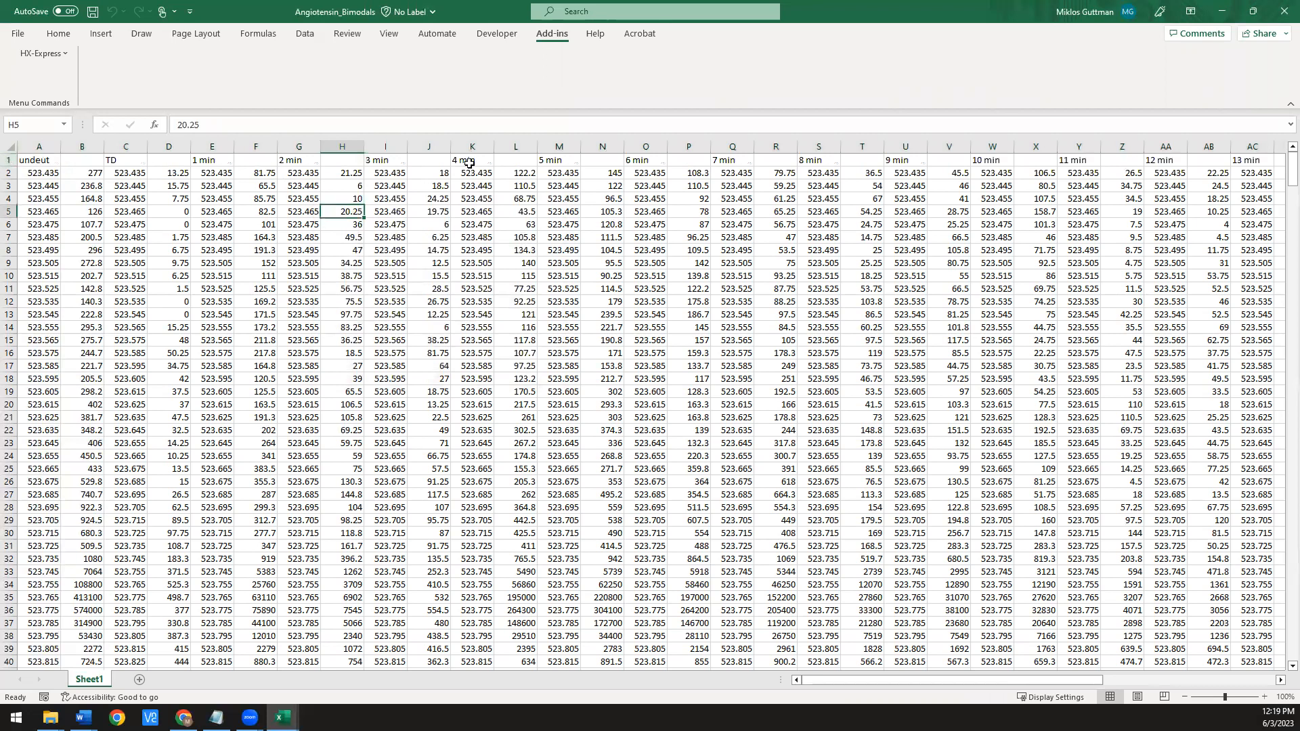
pyautogui.moveTo(51, 176); pyautogui.dragTo(101, 500)
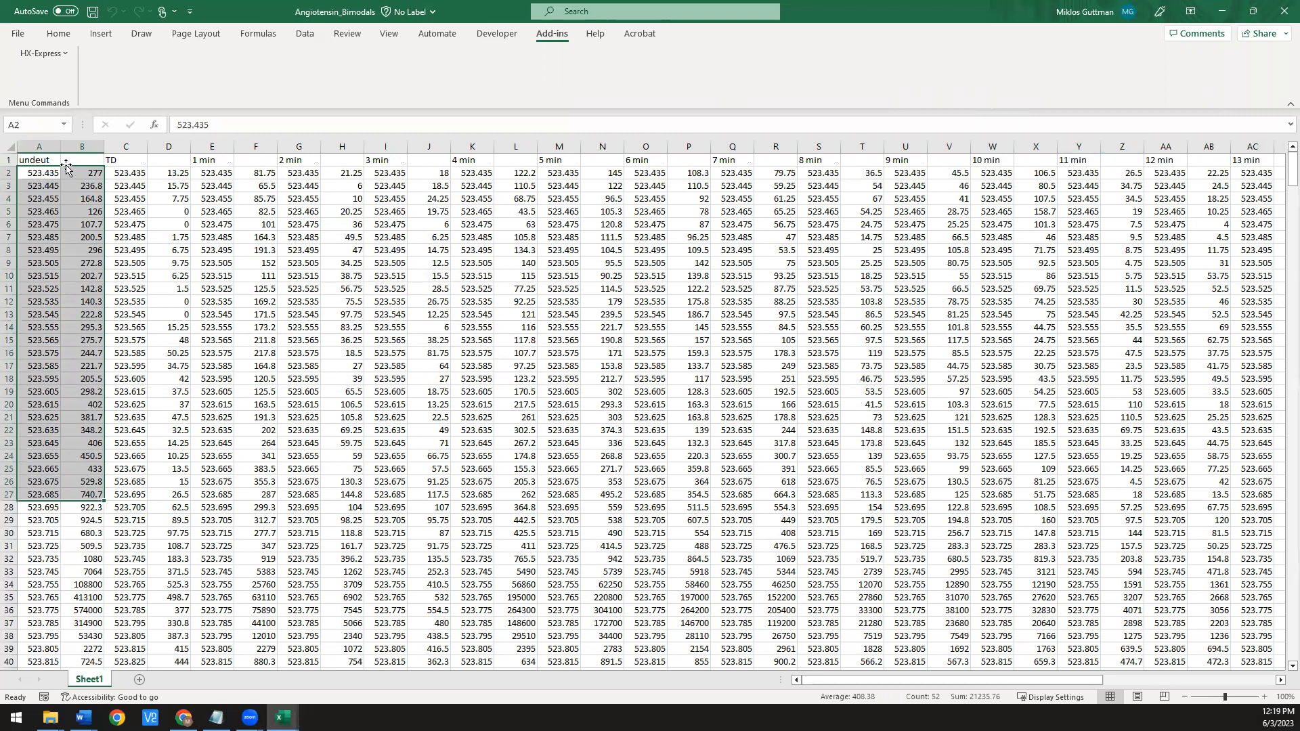
pyautogui.click(40, 160)
pyautogui.click(10, 159)
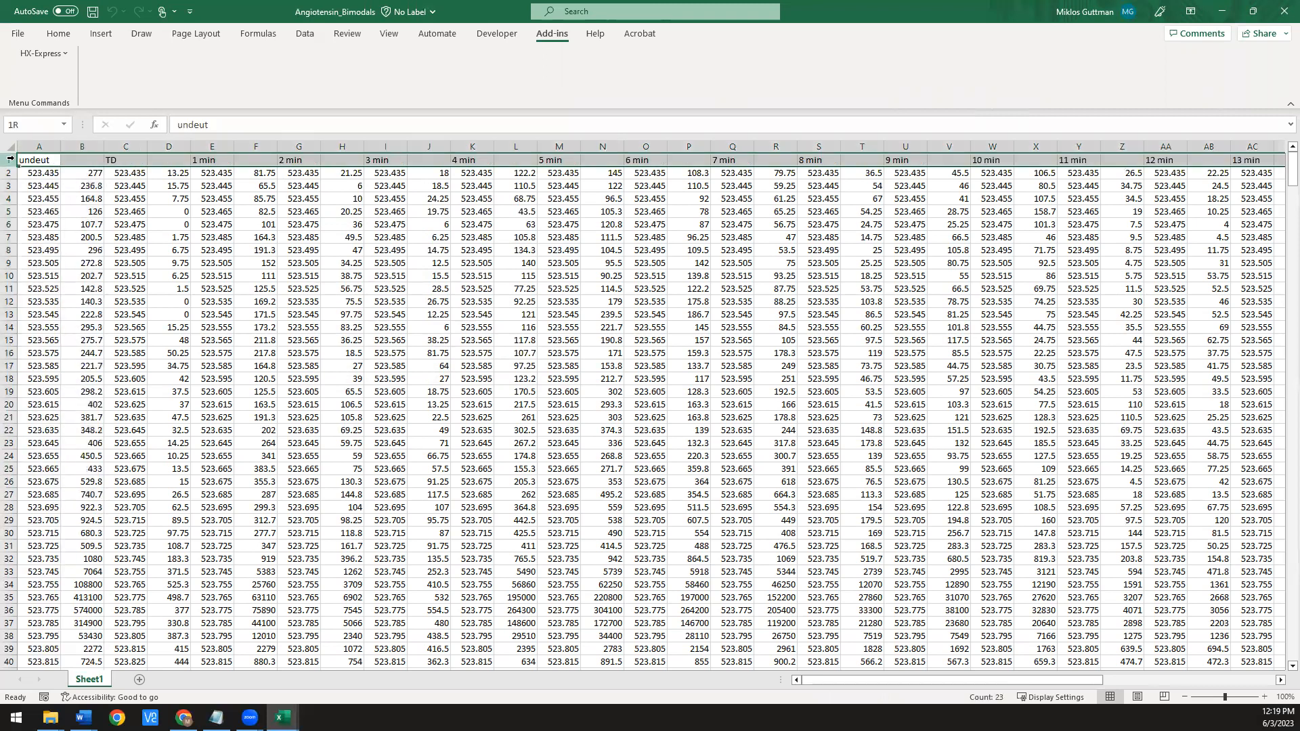
pyautogui.click(115, 174)
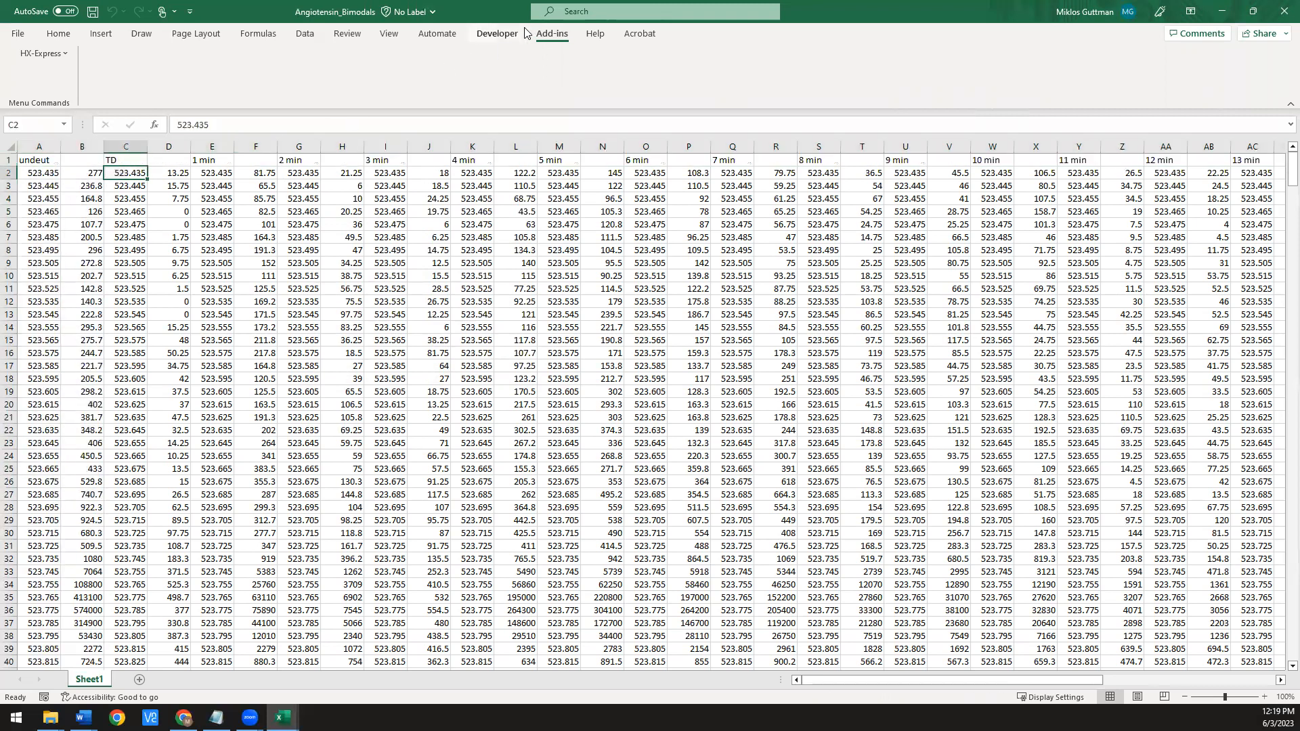
# - Run the HX-Express Analyze Spectra command on the Angiotensin data with a charge state of 2
pyautogui.click(42, 55)
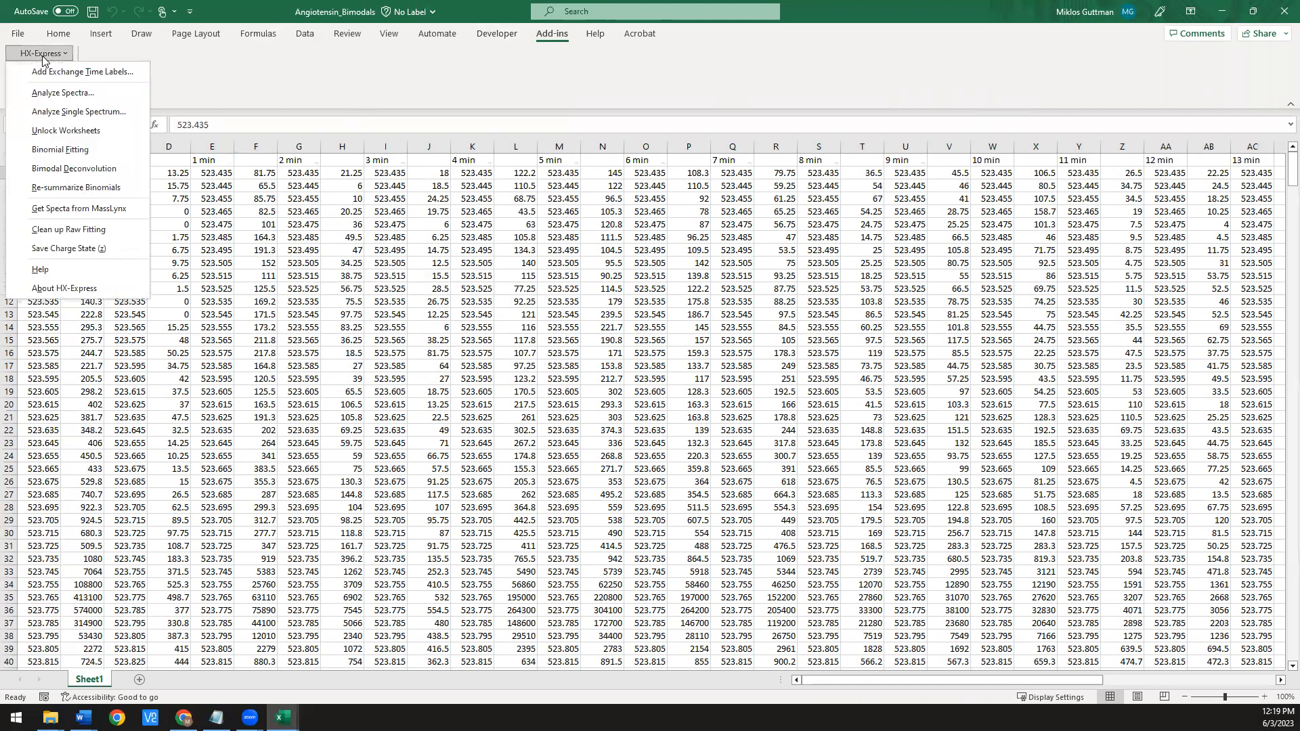
pyautogui.click(60, 94)
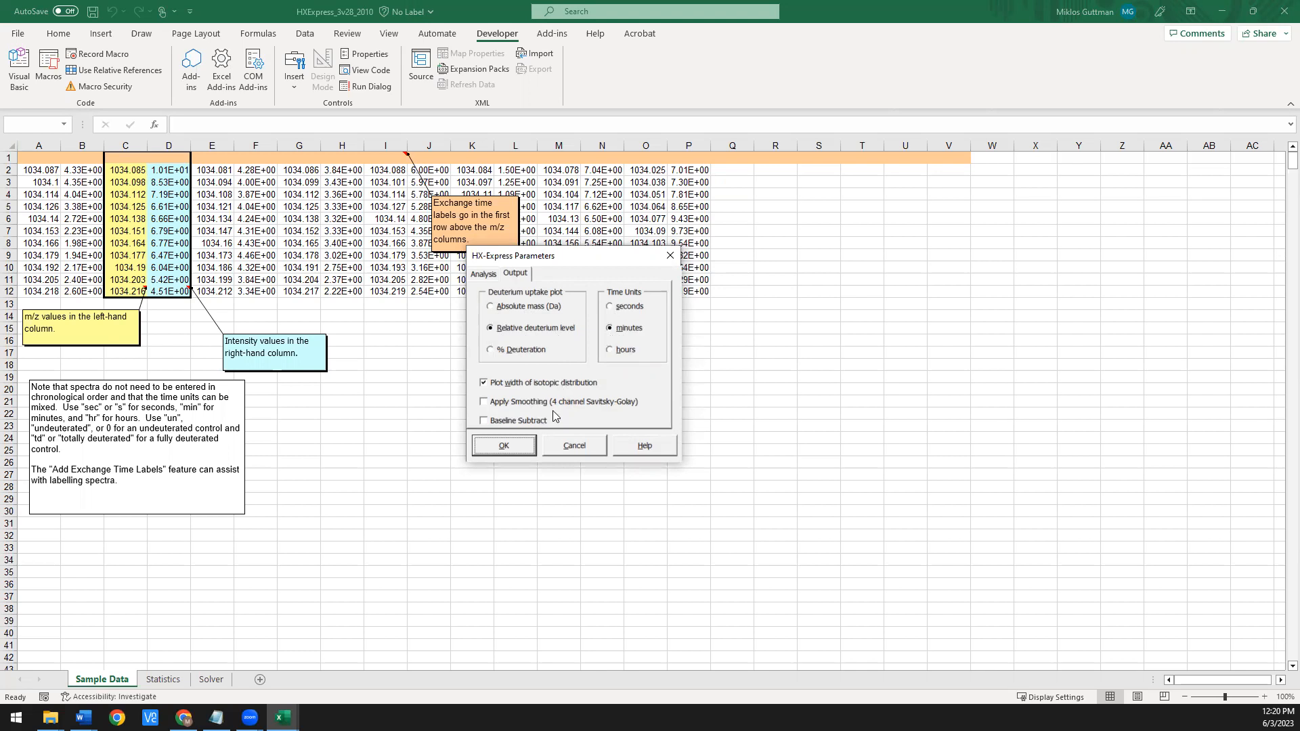
pyautogui.click(483, 276)
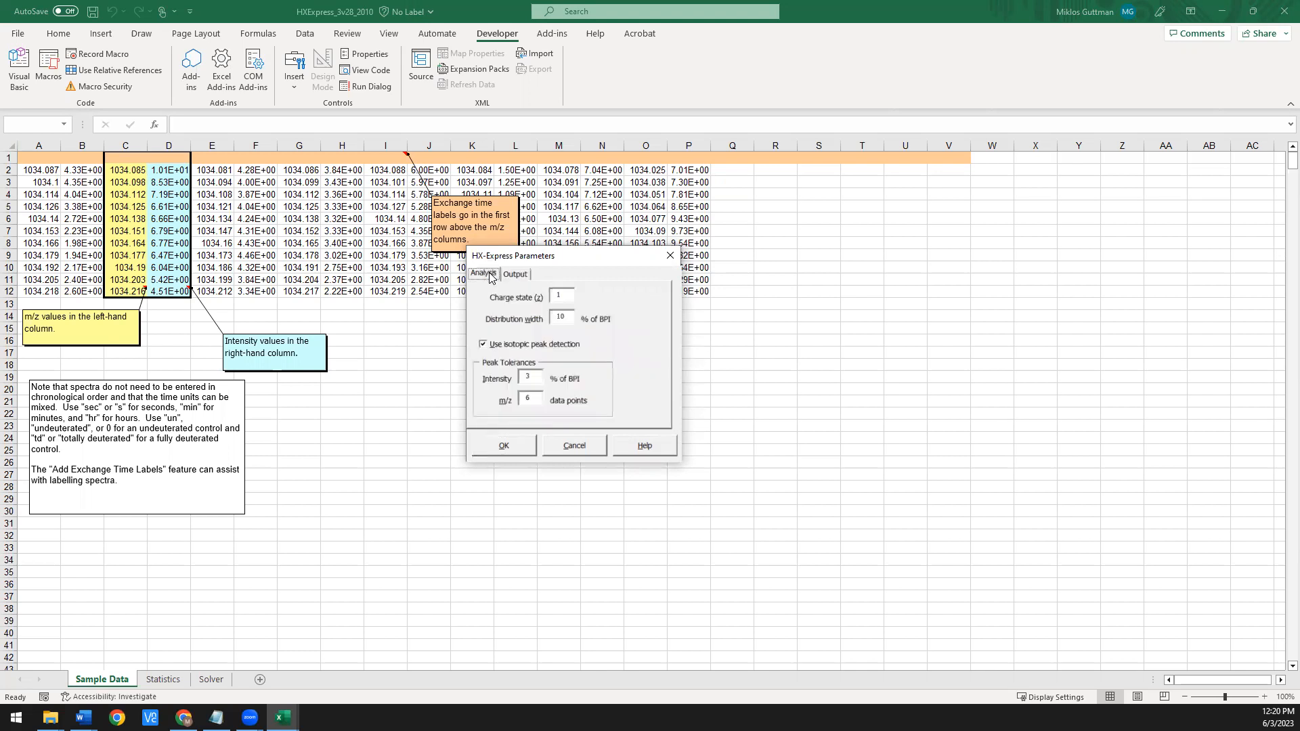
pyautogui.click(565, 296)
pyautogui.write('2')
pyautogui.press('Tab')
pyautogui.click(504, 447)
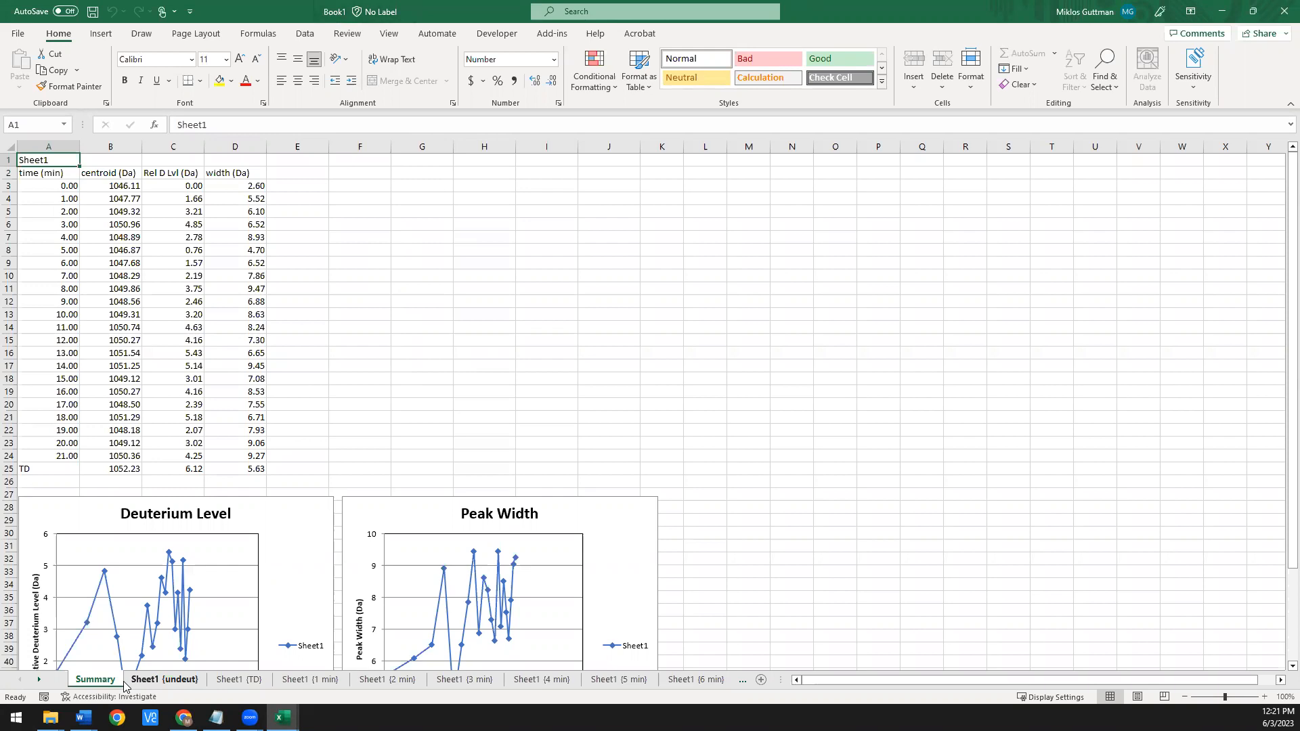
# - Examine the peak envelope, centroid and distribution width on the undeut and TD result sheets
pyautogui.click(169, 683)
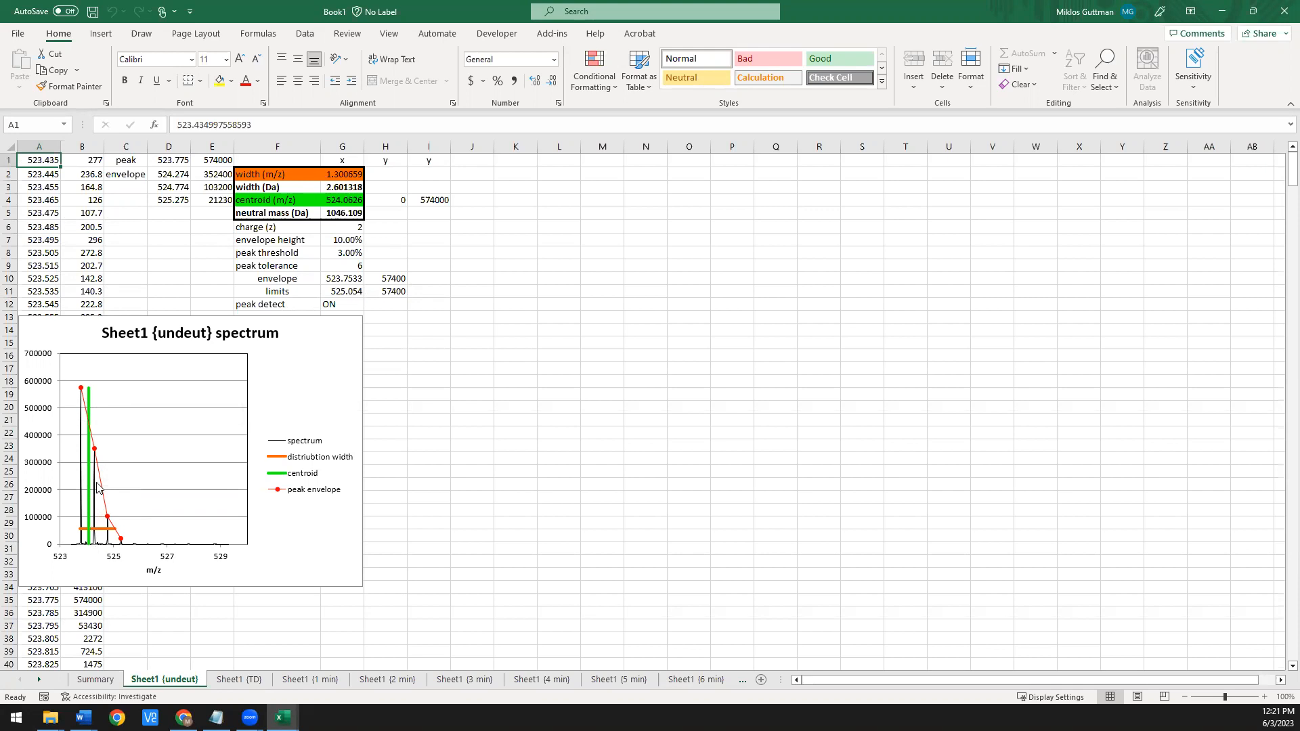
pyautogui.moveTo(103, 533)
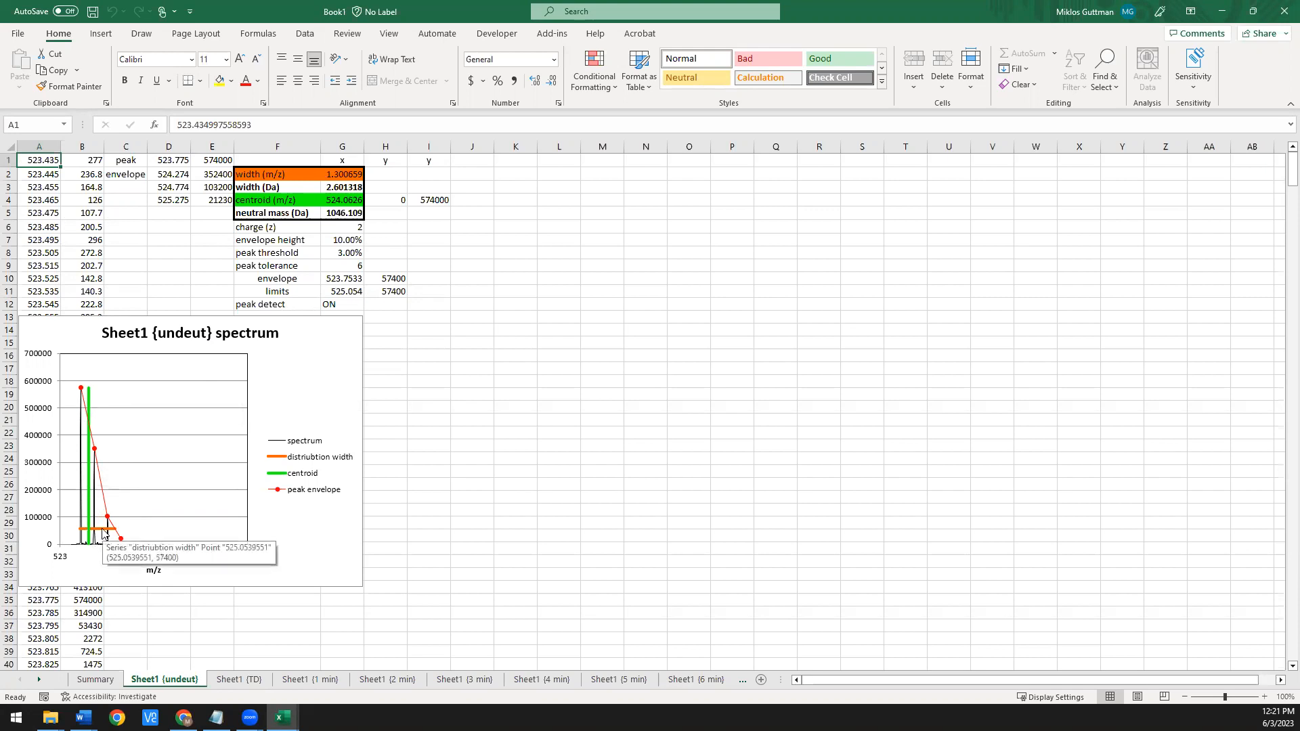
pyautogui.click(233, 680)
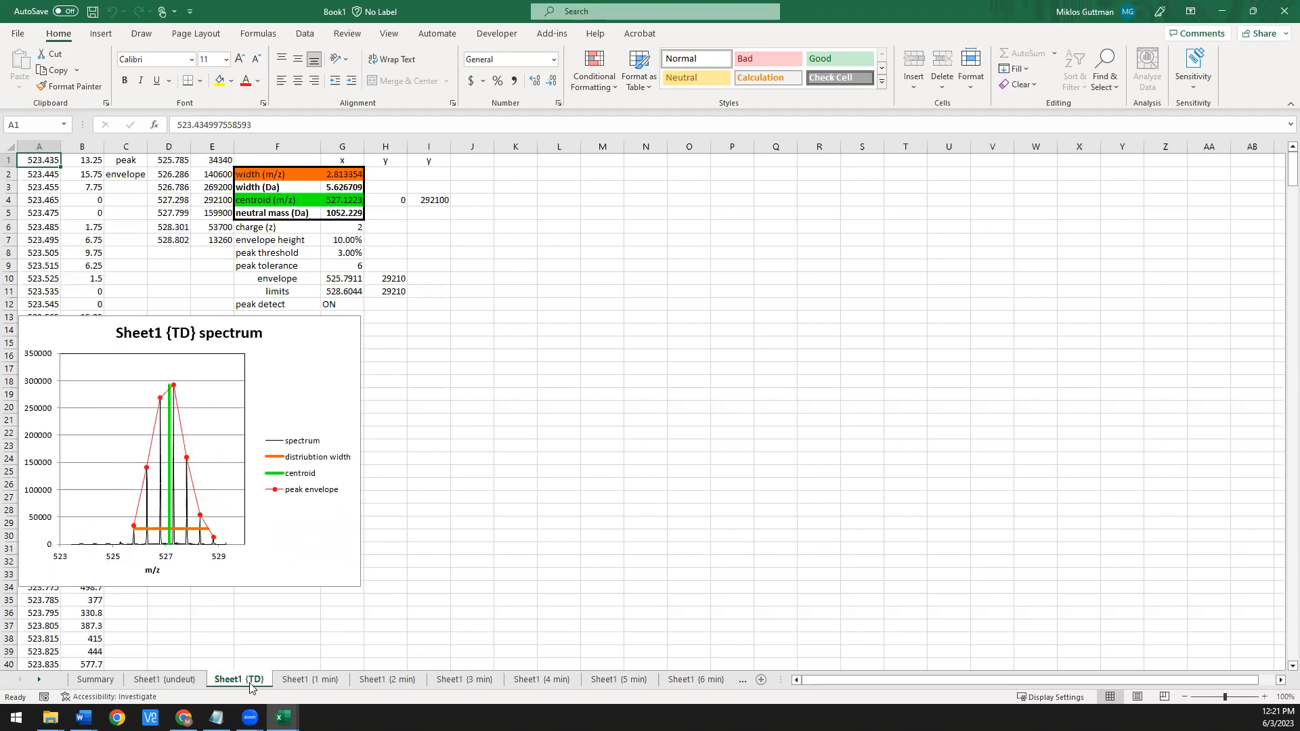
# - Examine the peak envelope, centroid and distribution width on the 1 min, 2 min and 3 min result sheets
pyautogui.click(316, 680)
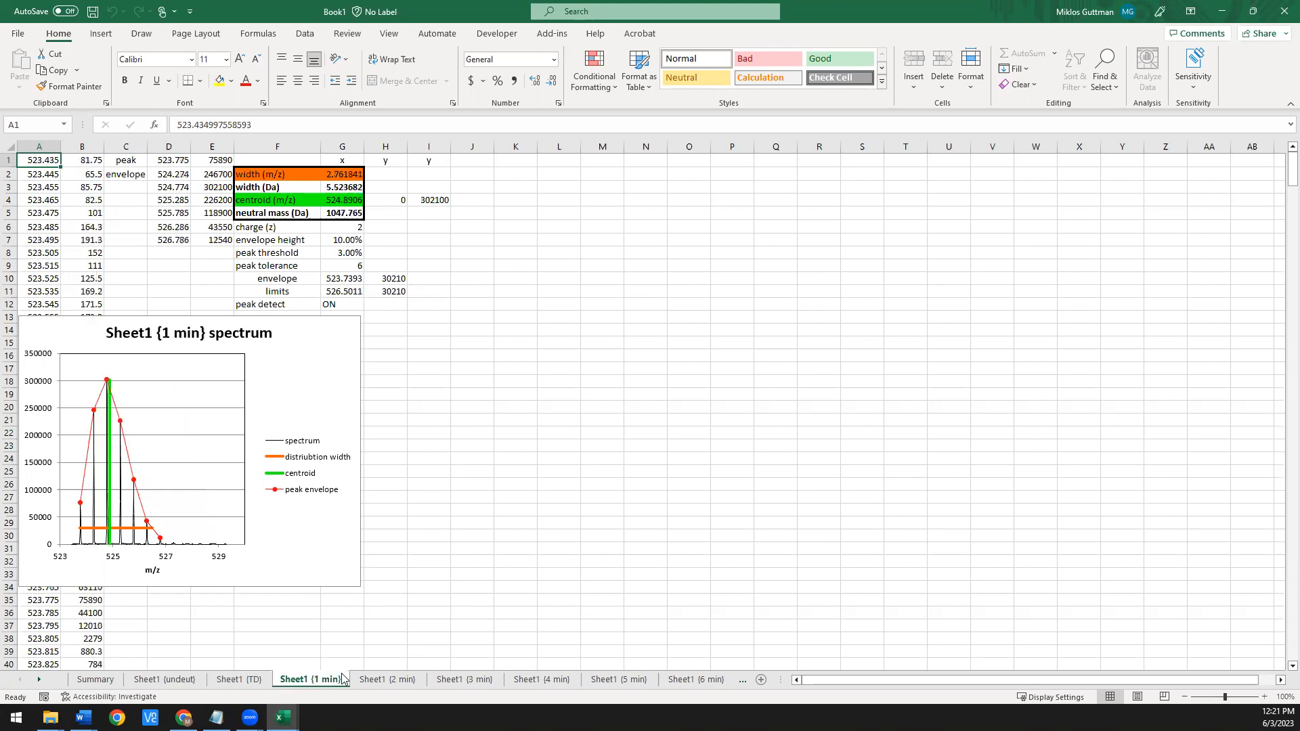
pyautogui.click(392, 680)
pyautogui.click(471, 681)
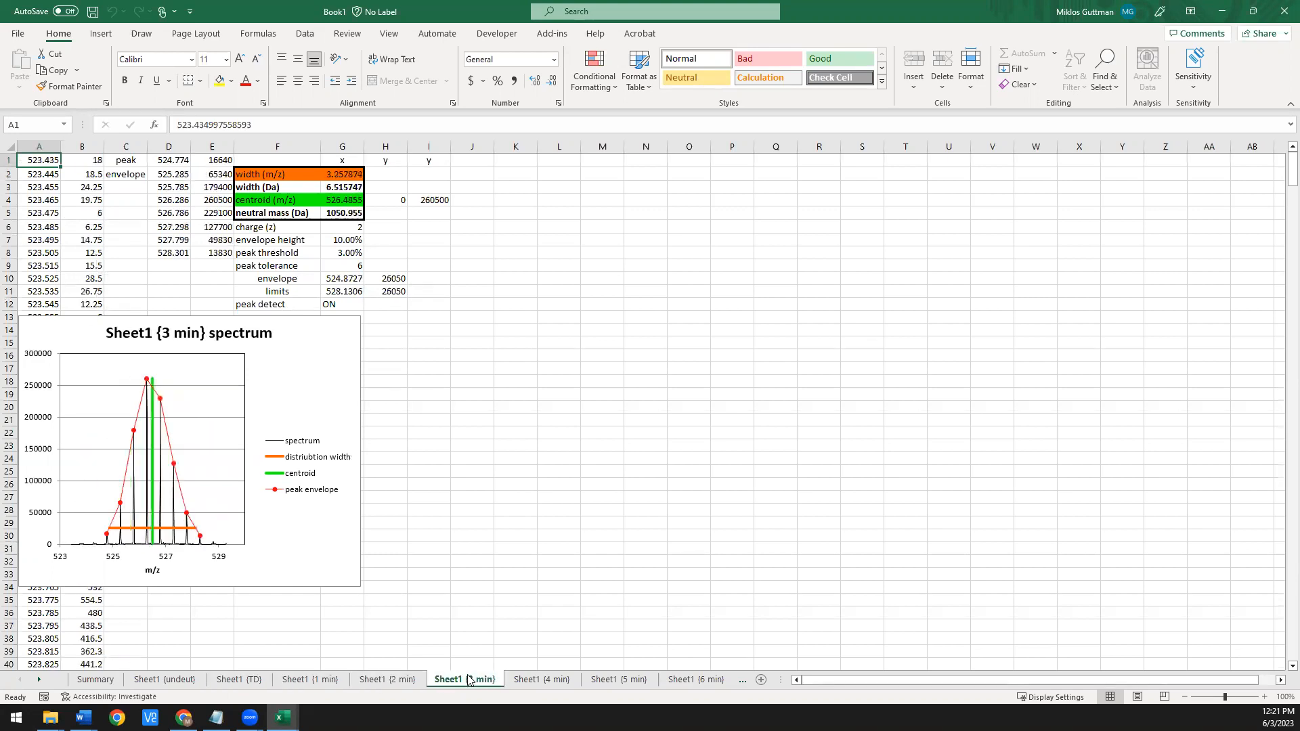
# - Review the time, centroid, relative deuterium level and width columns and the two charts on the Summary sheet
pyautogui.click(100, 681)
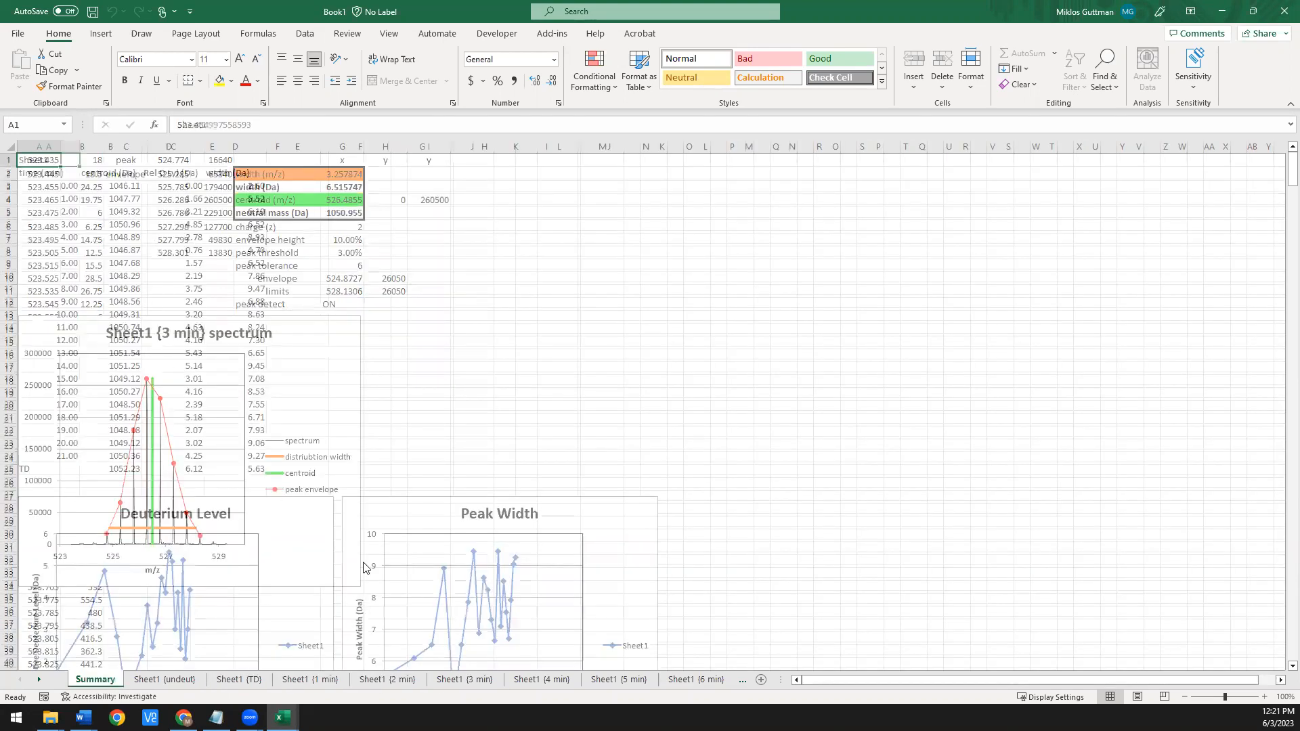
pyautogui.moveTo(63, 189); pyautogui.dragTo(65, 455)
pyautogui.moveTo(124, 187); pyautogui.dragTo(127, 469)
pyautogui.moveTo(185, 183); pyautogui.dragTo(180, 468)
pyautogui.moveTo(236, 188); pyautogui.dragTo(247, 462)
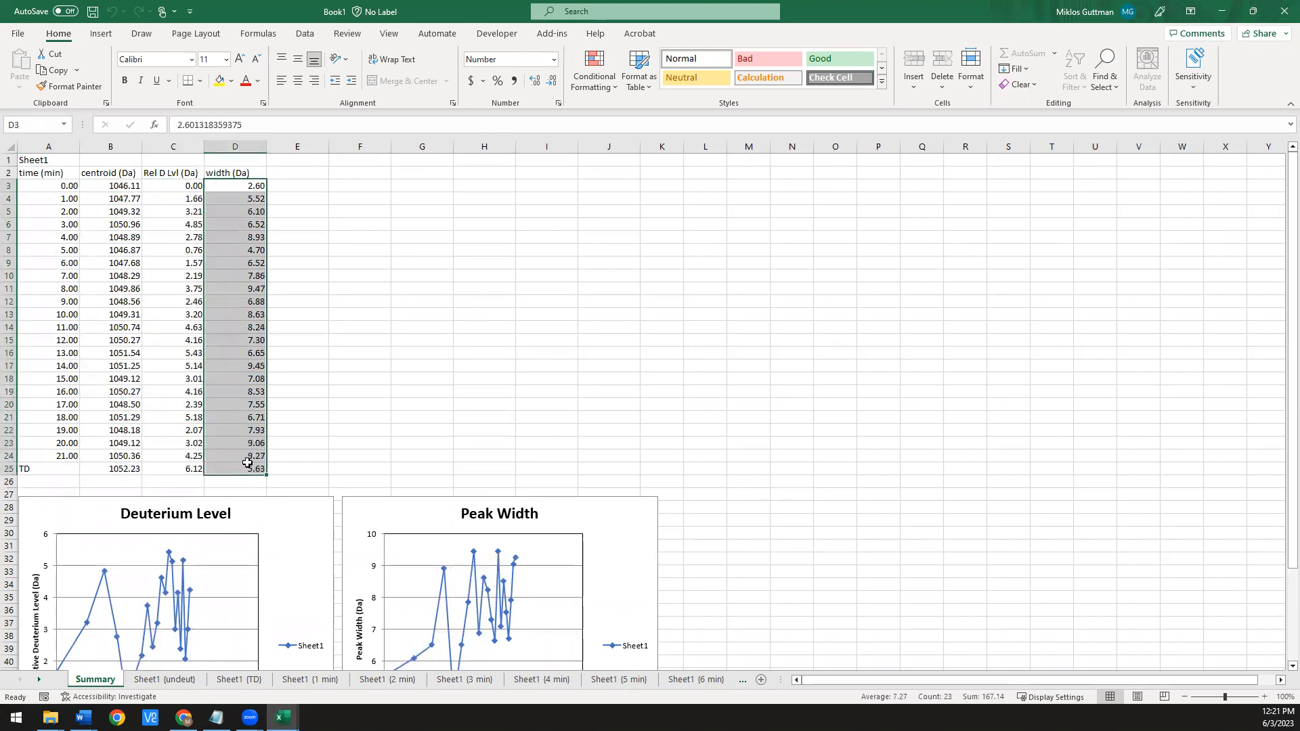
pyautogui.scroll(-2, 261, 406)
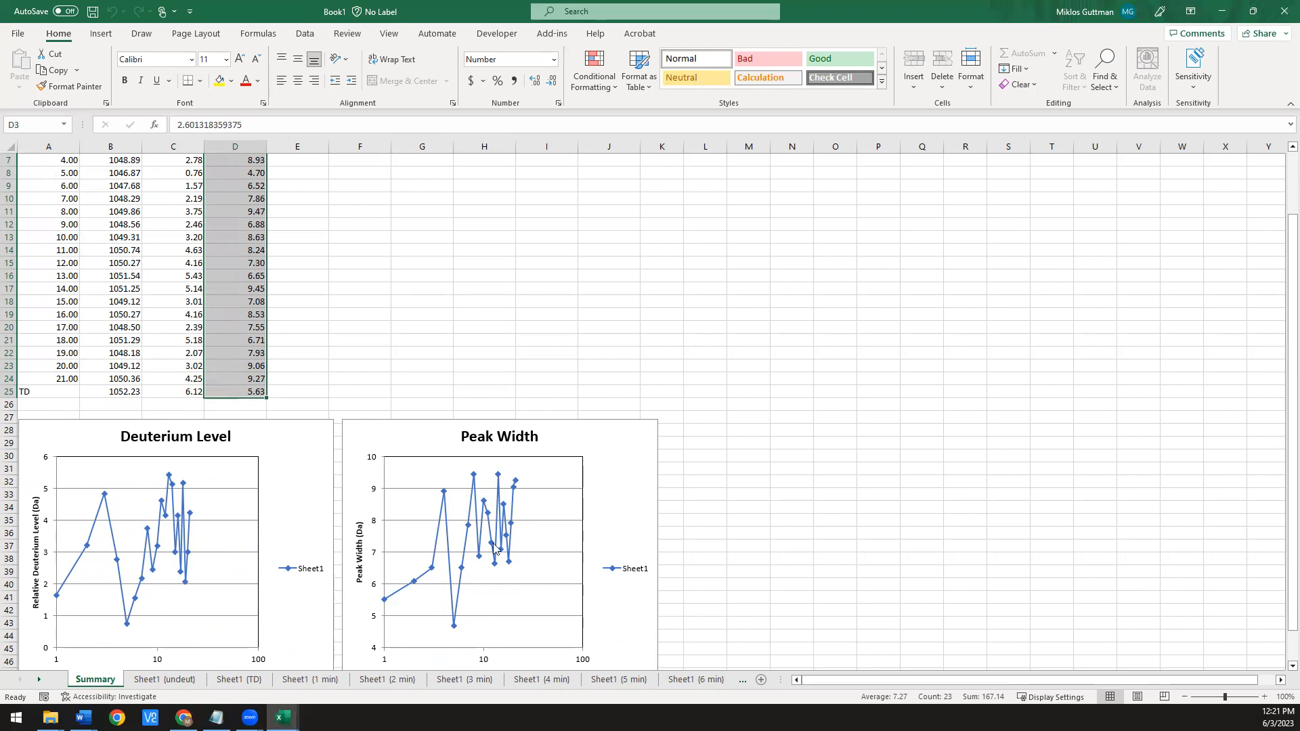
pyautogui.click(364, 297)
pyautogui.scroll(2, 363, 297)
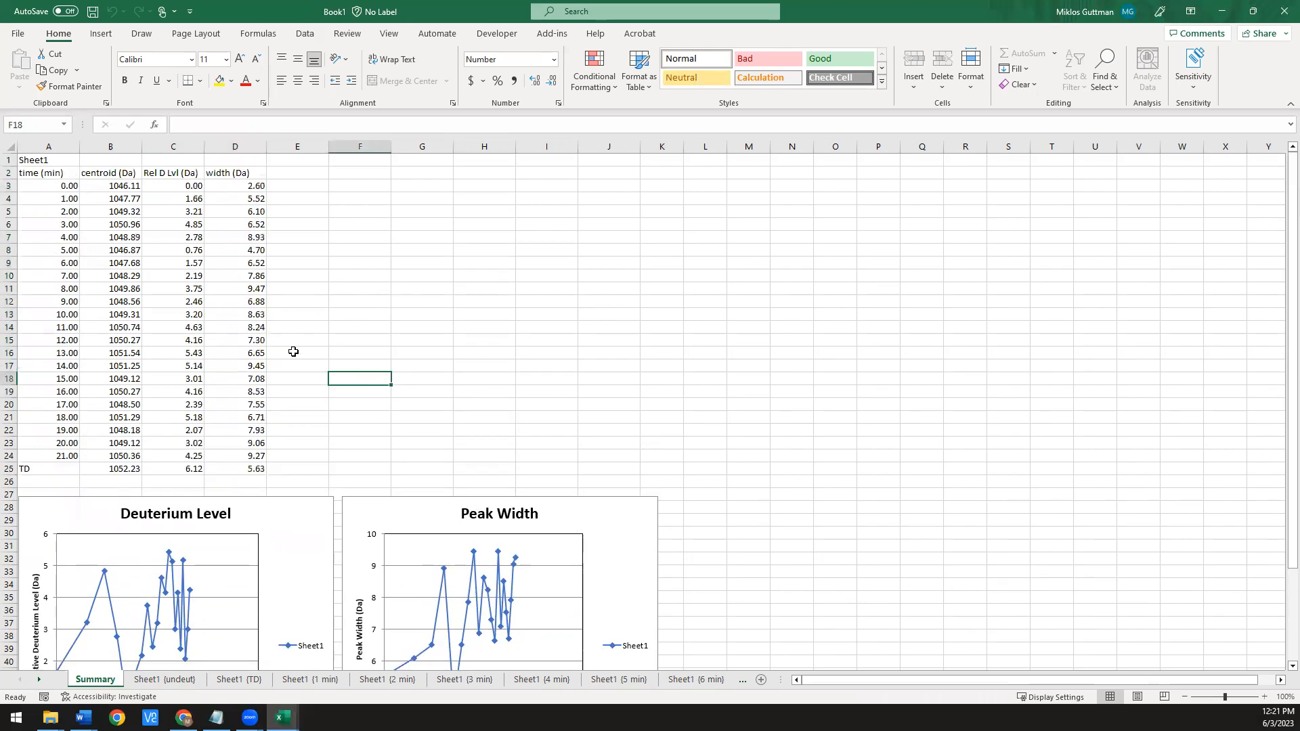
# - Compare the spectra on the result sheets from undeut and TD through 4 min, ending on the 4 min sheet
pyautogui.click(184, 679)
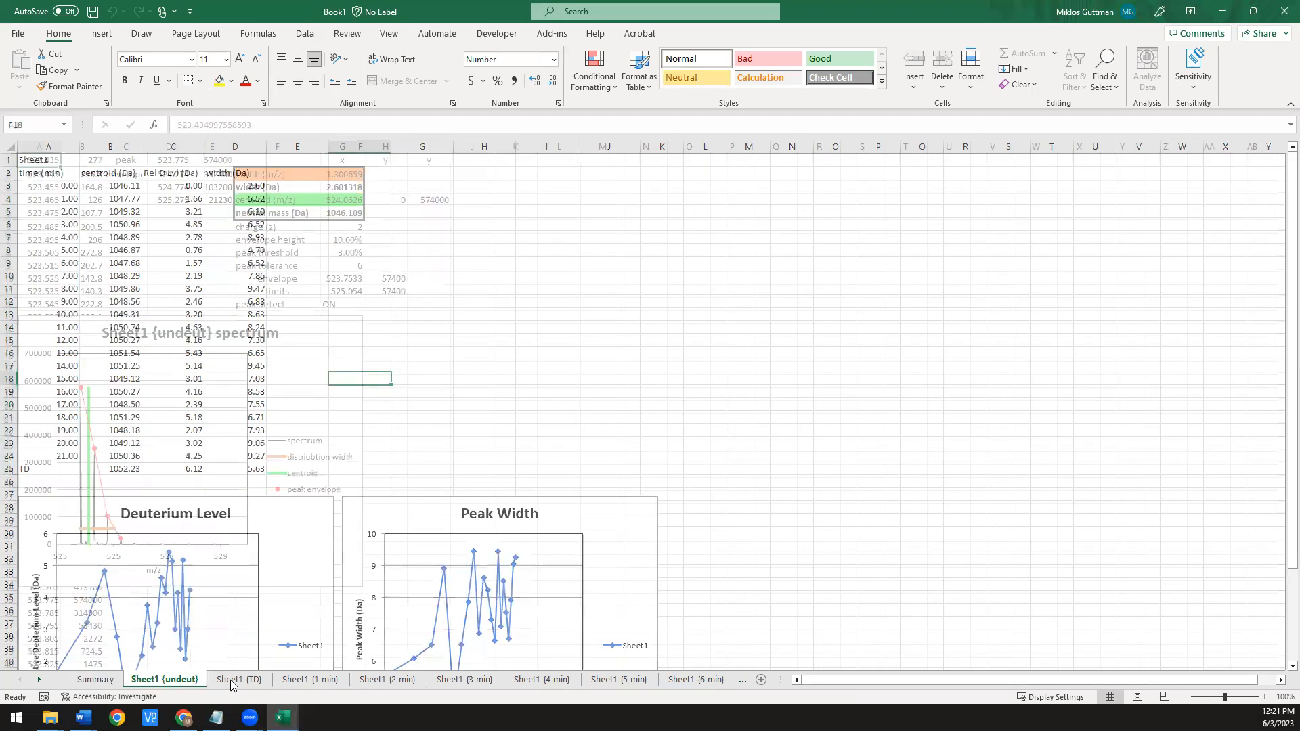
pyautogui.click(240, 680)
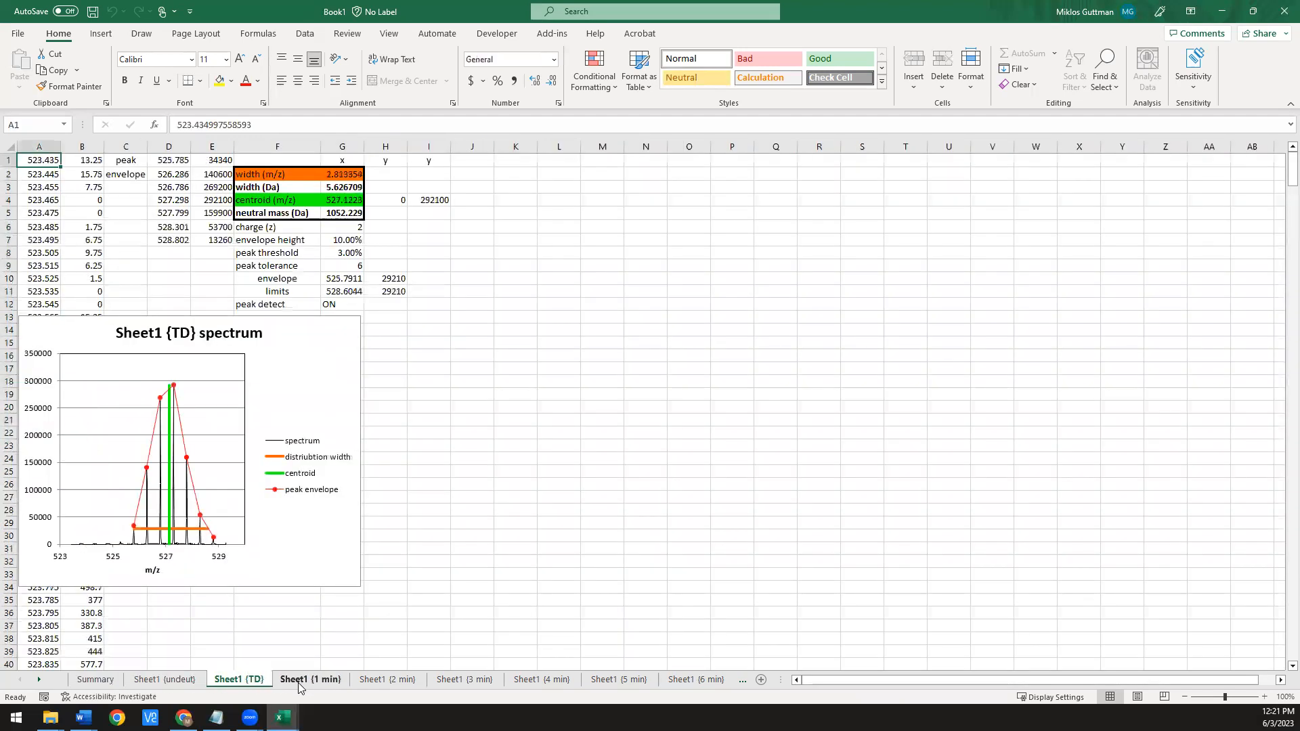
pyautogui.click(305, 680)
pyautogui.click(386, 680)
pyautogui.click(460, 681)
pyautogui.click(542, 679)
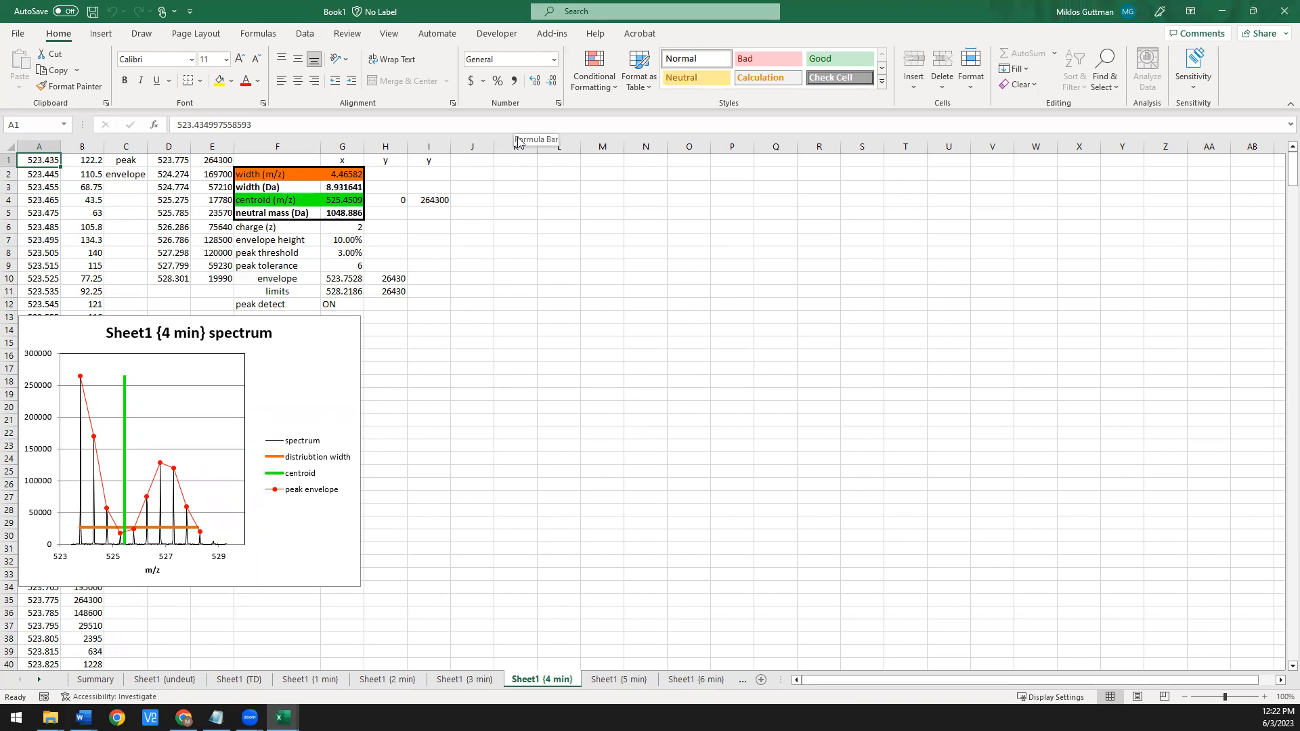
# - Set up HX-Express Binomial Fitting with Optimize Fits on, a fitting asymmetry of 1 and the undeuterated mass envelope calculated from sequence
pyautogui.click(552, 34)
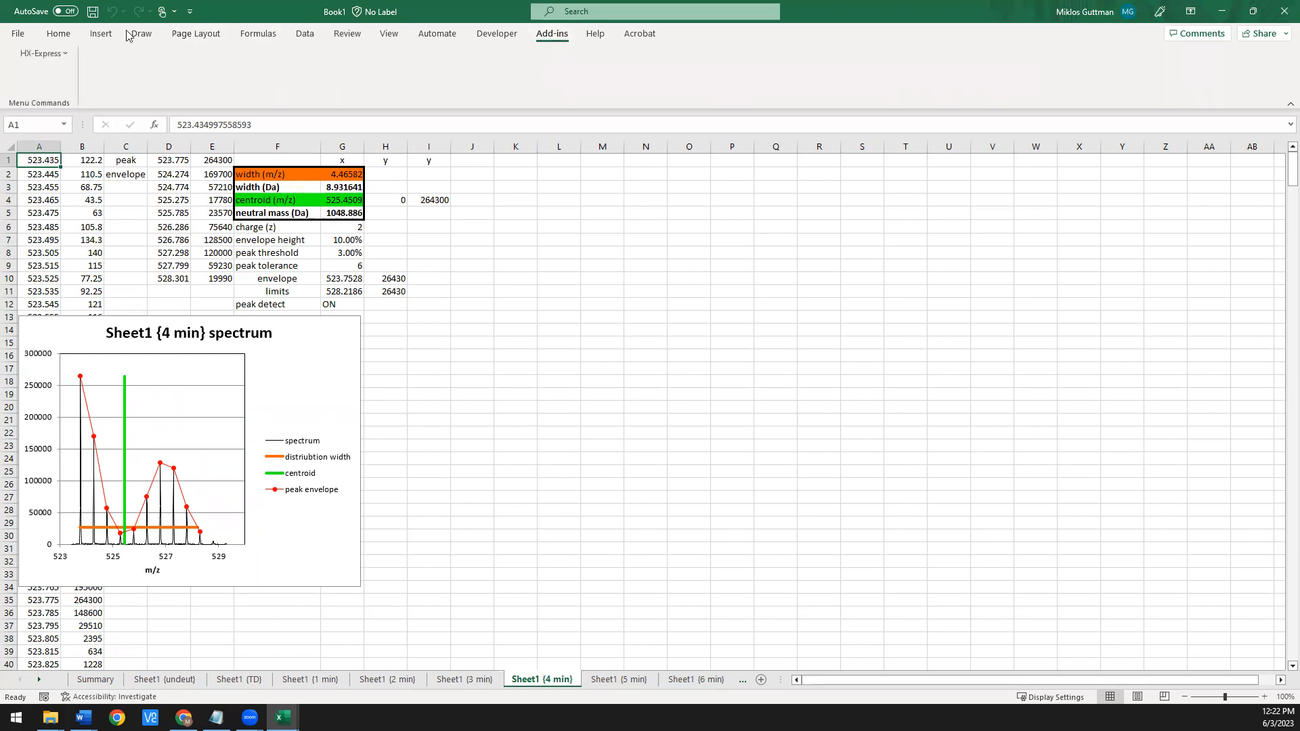
pyautogui.click(38, 54)
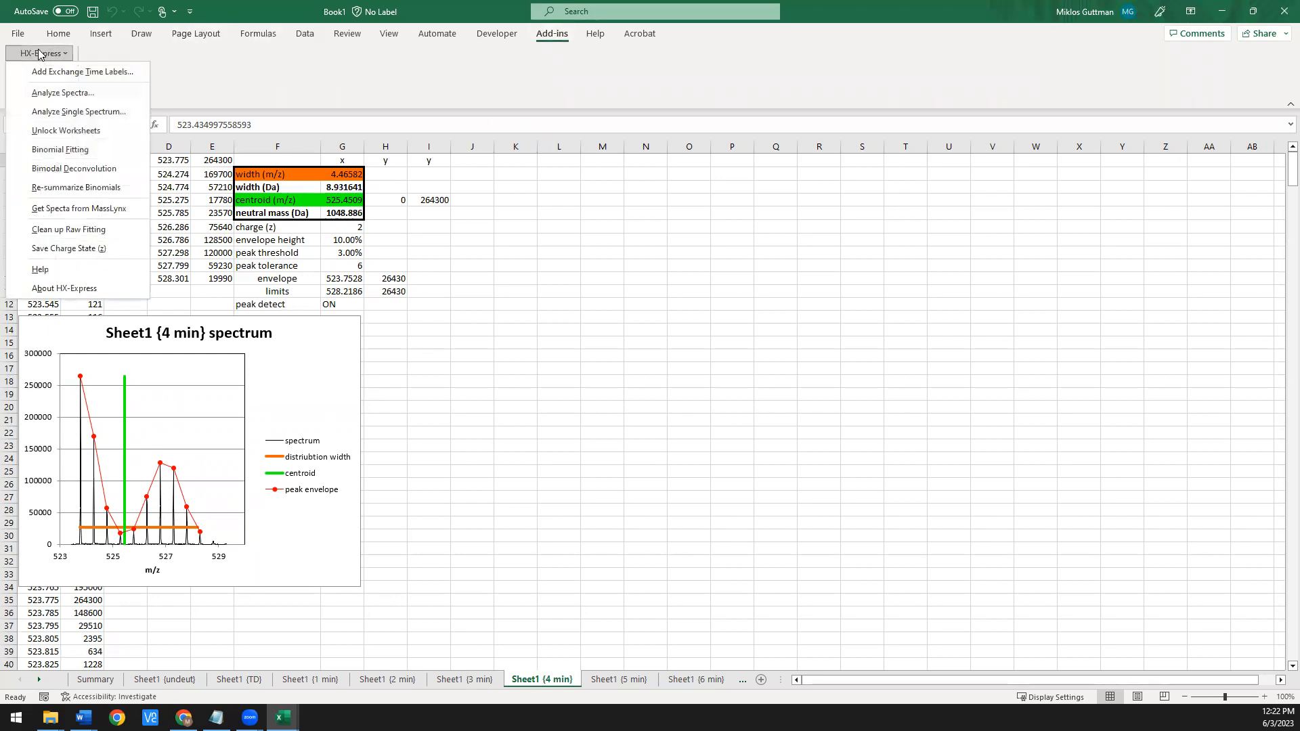
pyautogui.click(59, 149)
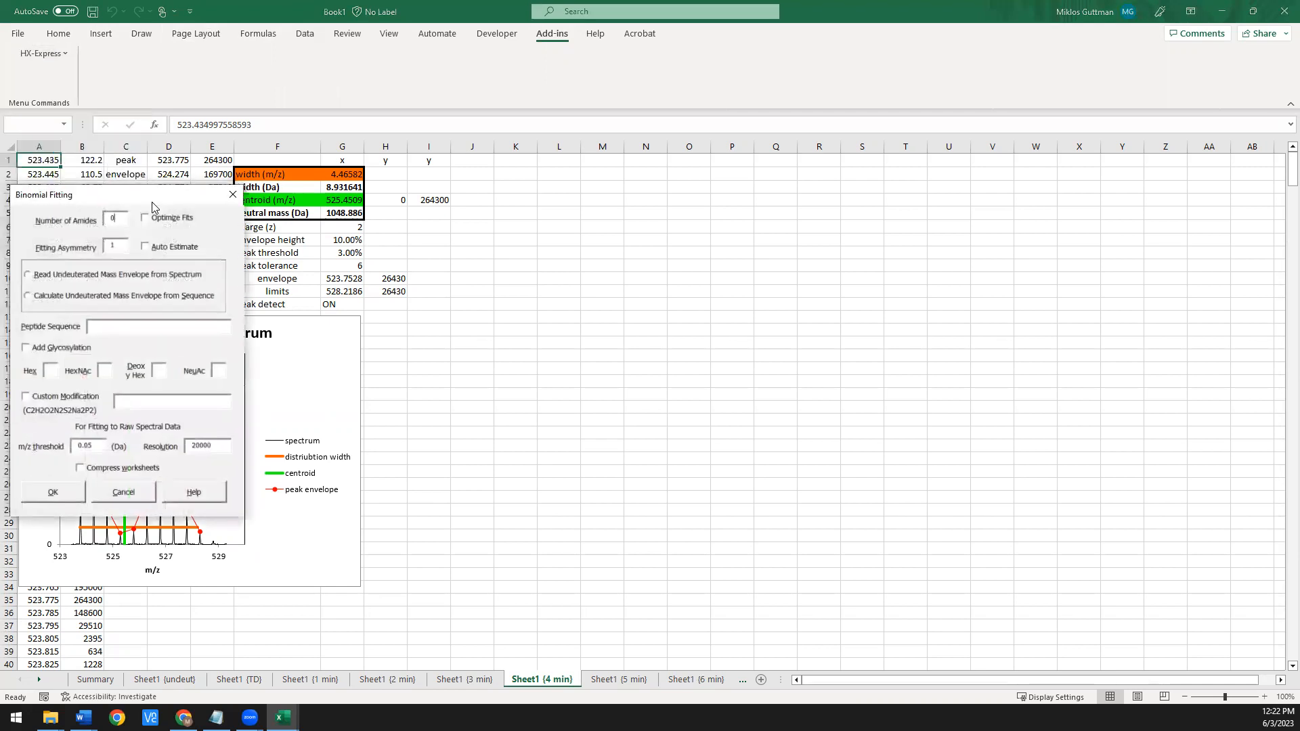
pyautogui.moveTo(152, 206); pyautogui.dragTo(717, 228)
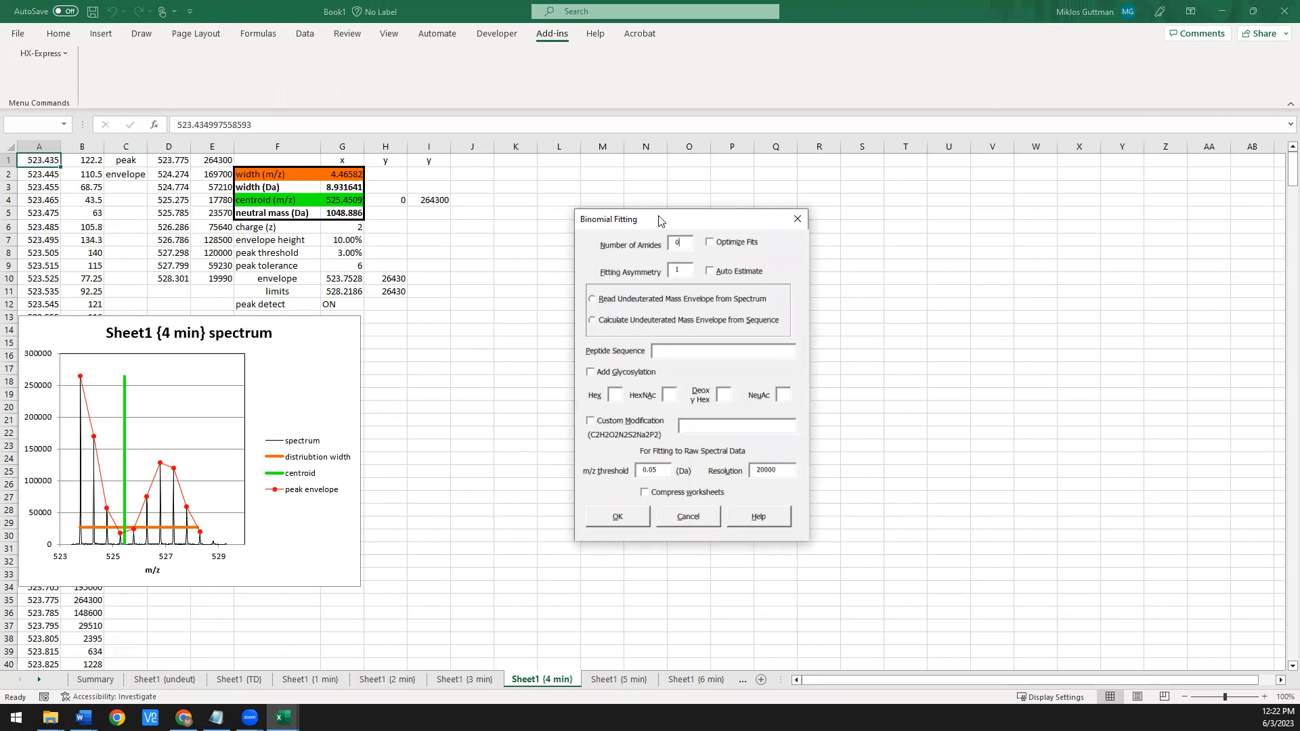
pyautogui.moveTo(659, 219); pyautogui.dragTo(529, 224)
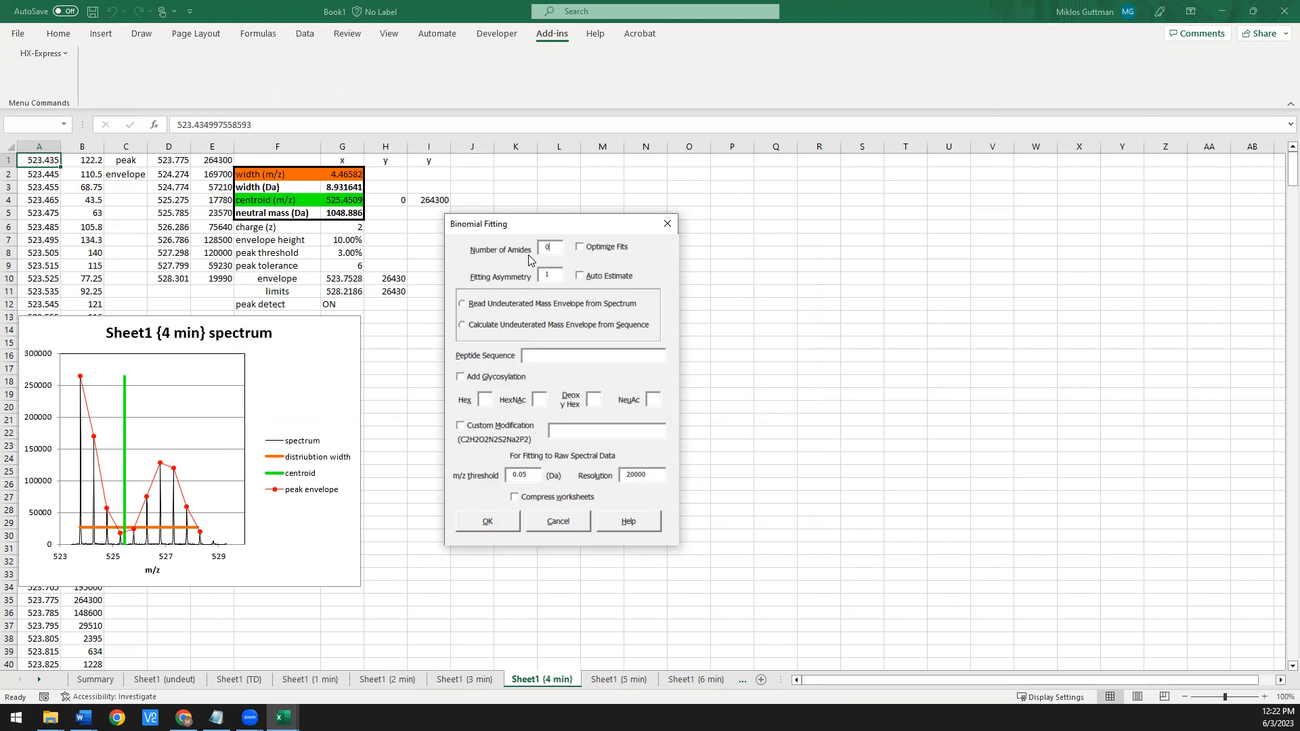
pyautogui.click(582, 248)
pyautogui.click(547, 271)
pyautogui.write('1')
pyautogui.click(463, 326)
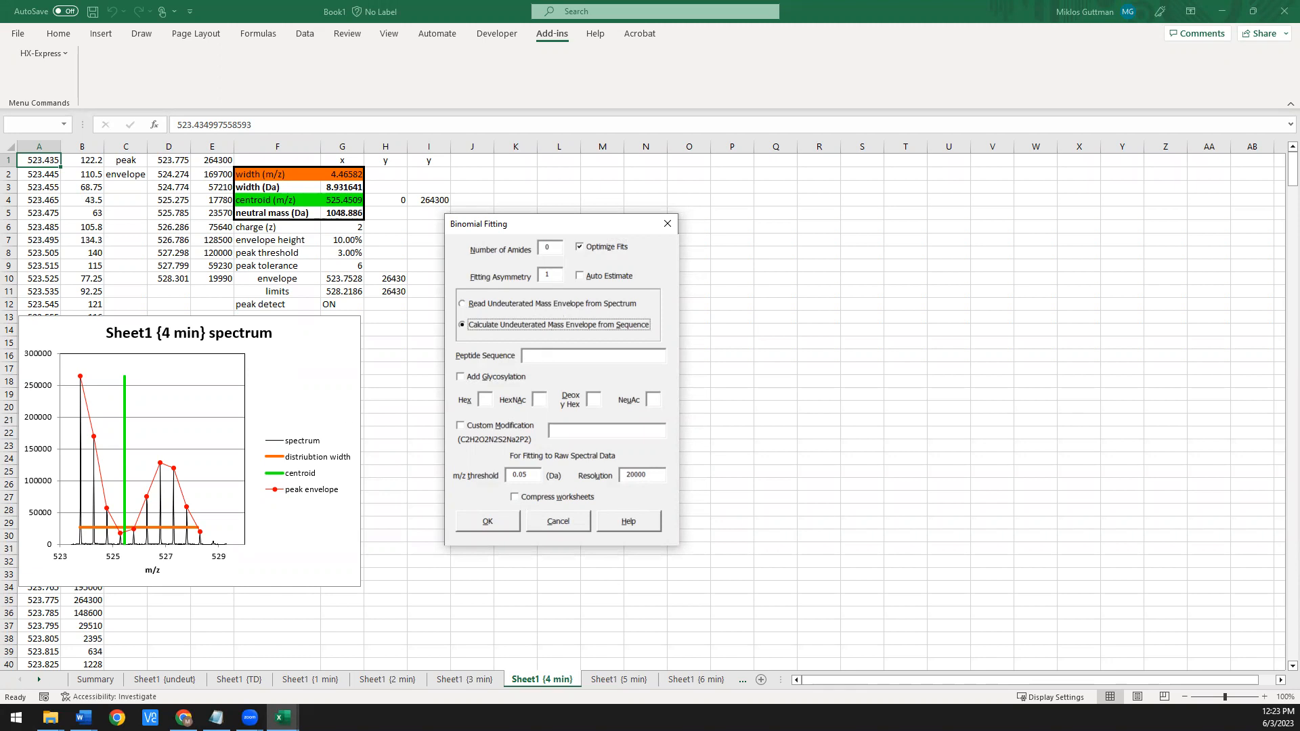
# - Enter the peptide sequence DRVYIHPF and run the binomial fitting
pyautogui.hotkey('alt', 'Tab')
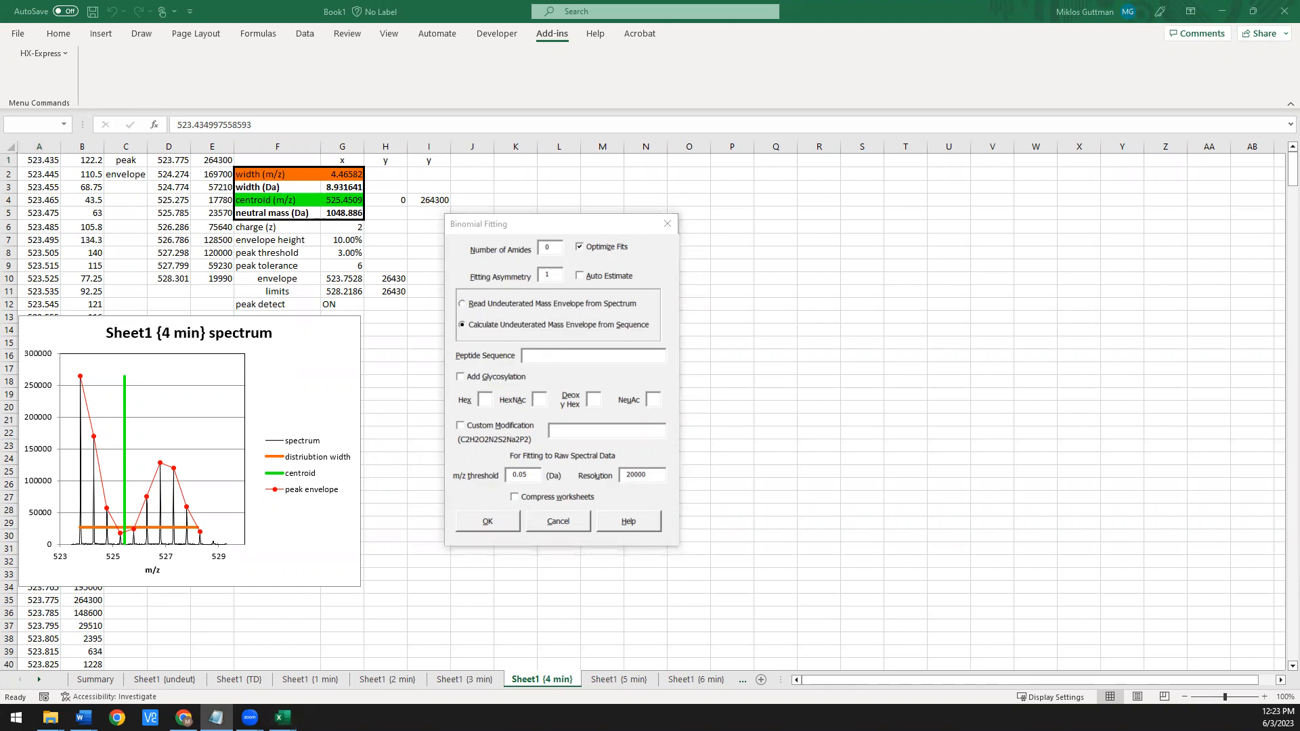
pyautogui.click(573, 362)
pyautogui.write('DRVYIHPF')
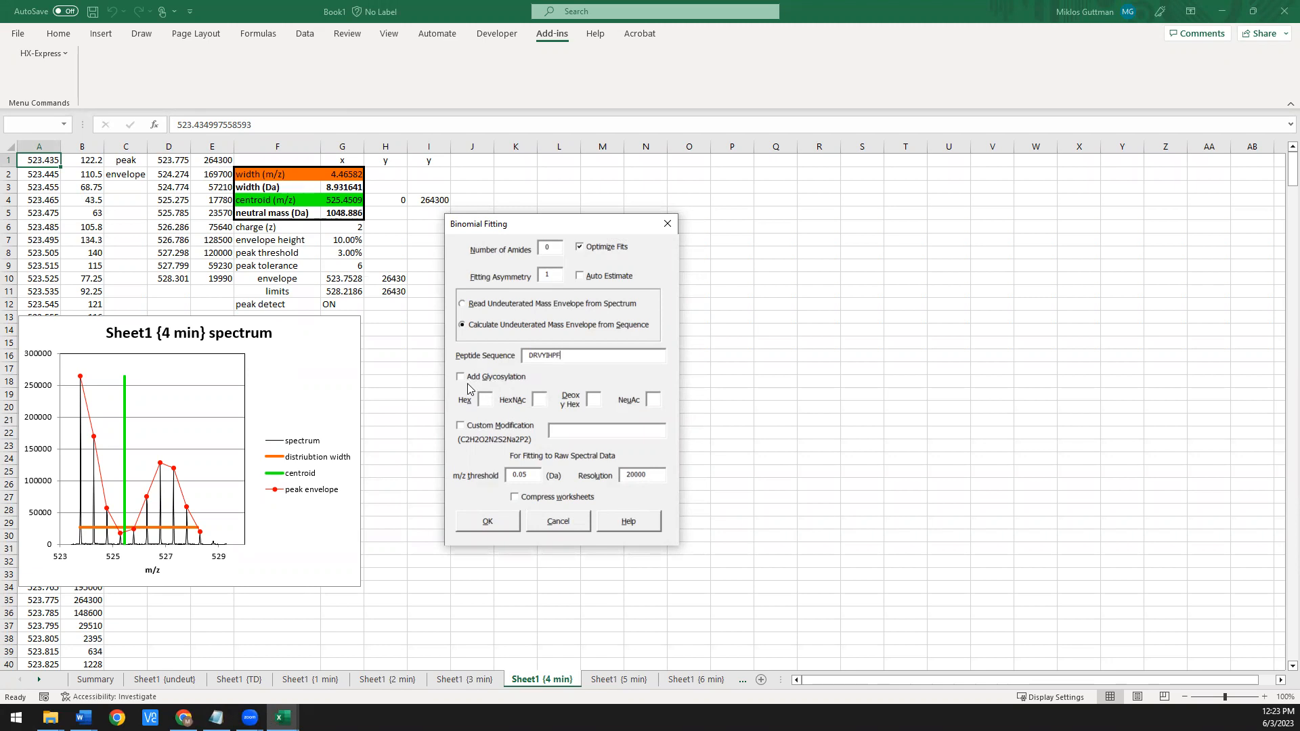
pyautogui.click(460, 427)
pyautogui.click(585, 435)
pyautogui.click(492, 432)
pyautogui.click(492, 429)
pyautogui.click(487, 523)
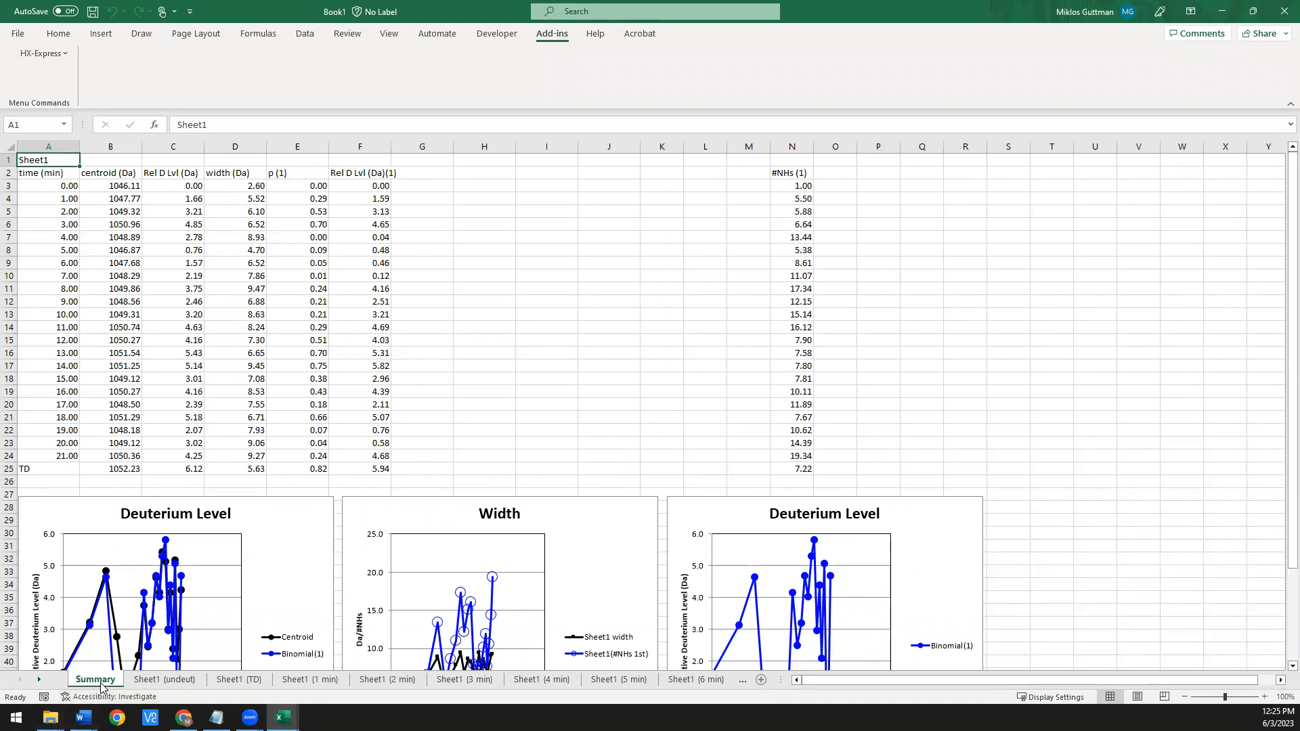
# - Review the centroid, p (1), relative deuterium level and #NHs (1) columns and the deuterium level and width charts on the Summary sheet
pyautogui.scroll(-2, 190, 575)
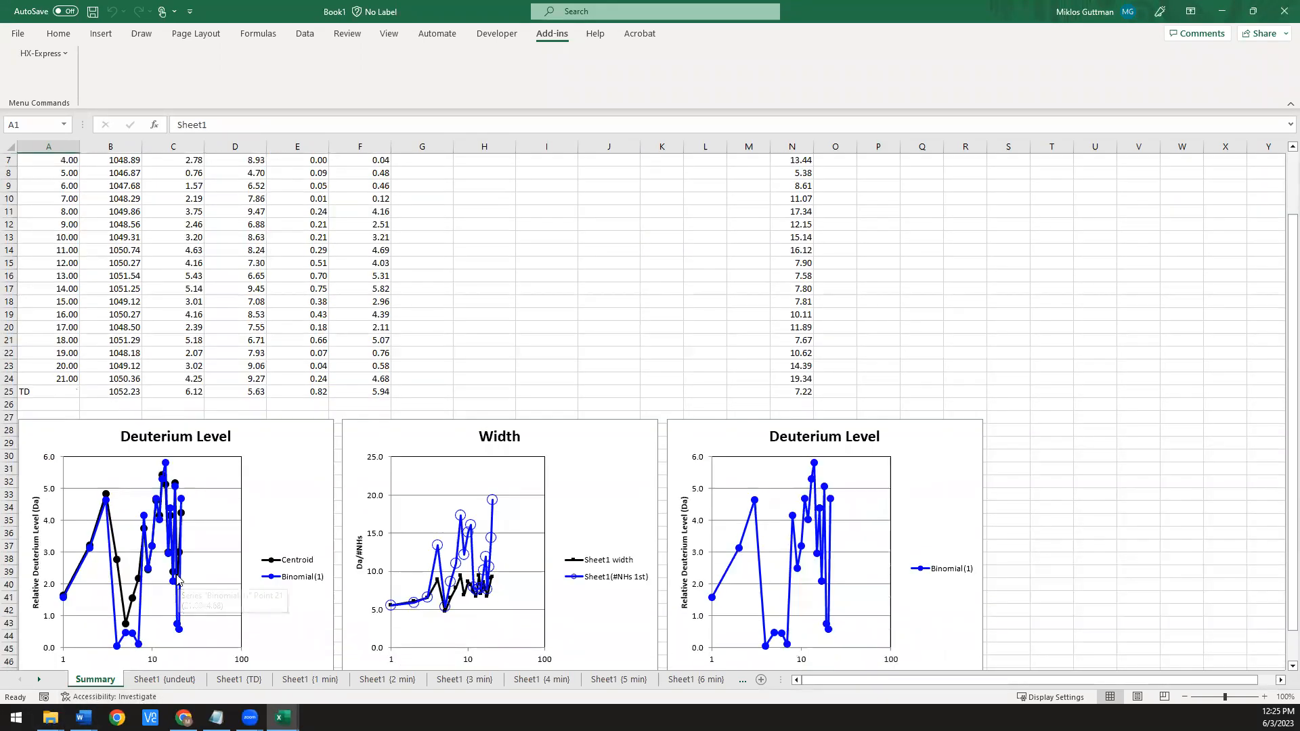
pyautogui.scroll(2, 314, 470)
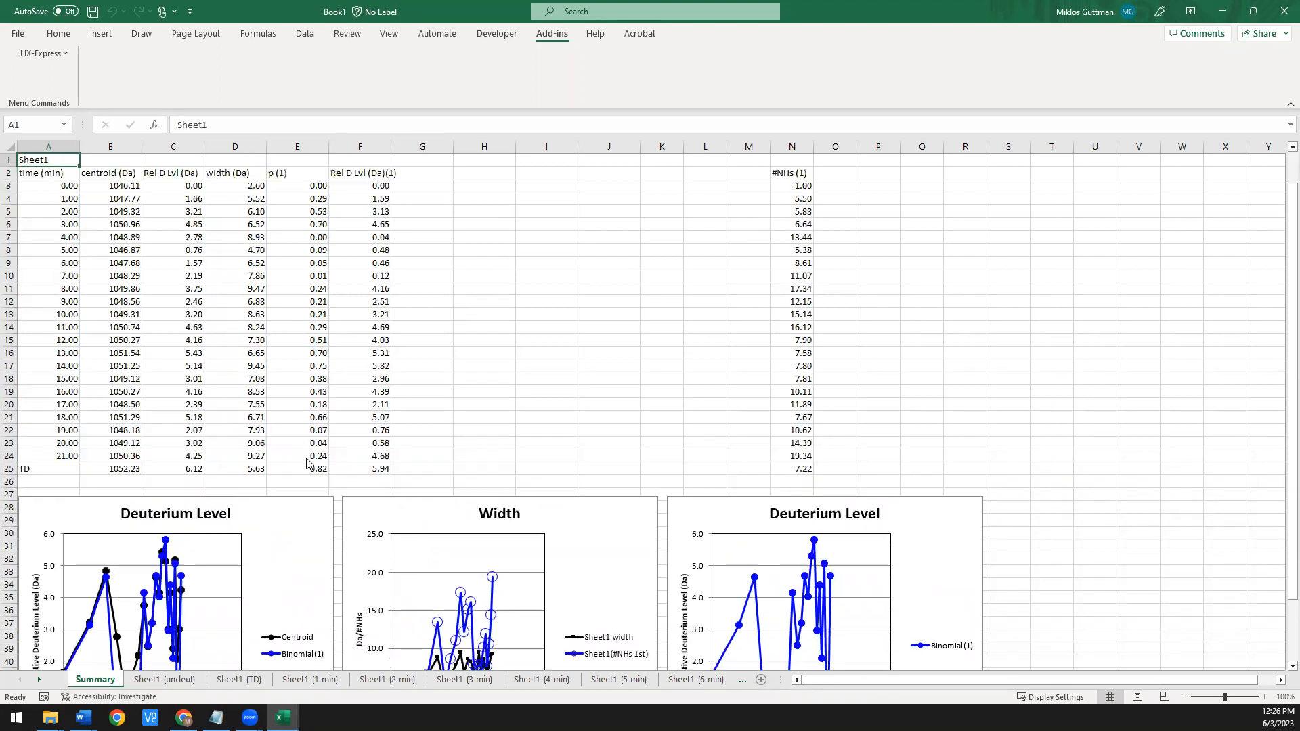
pyautogui.moveTo(130, 173); pyautogui.dragTo(246, 467)
pyautogui.moveTo(309, 173); pyautogui.dragTo(356, 469)
pyautogui.moveTo(296, 174); pyautogui.dragTo(296, 467)
pyautogui.moveTo(371, 174); pyautogui.dragTo(376, 474)
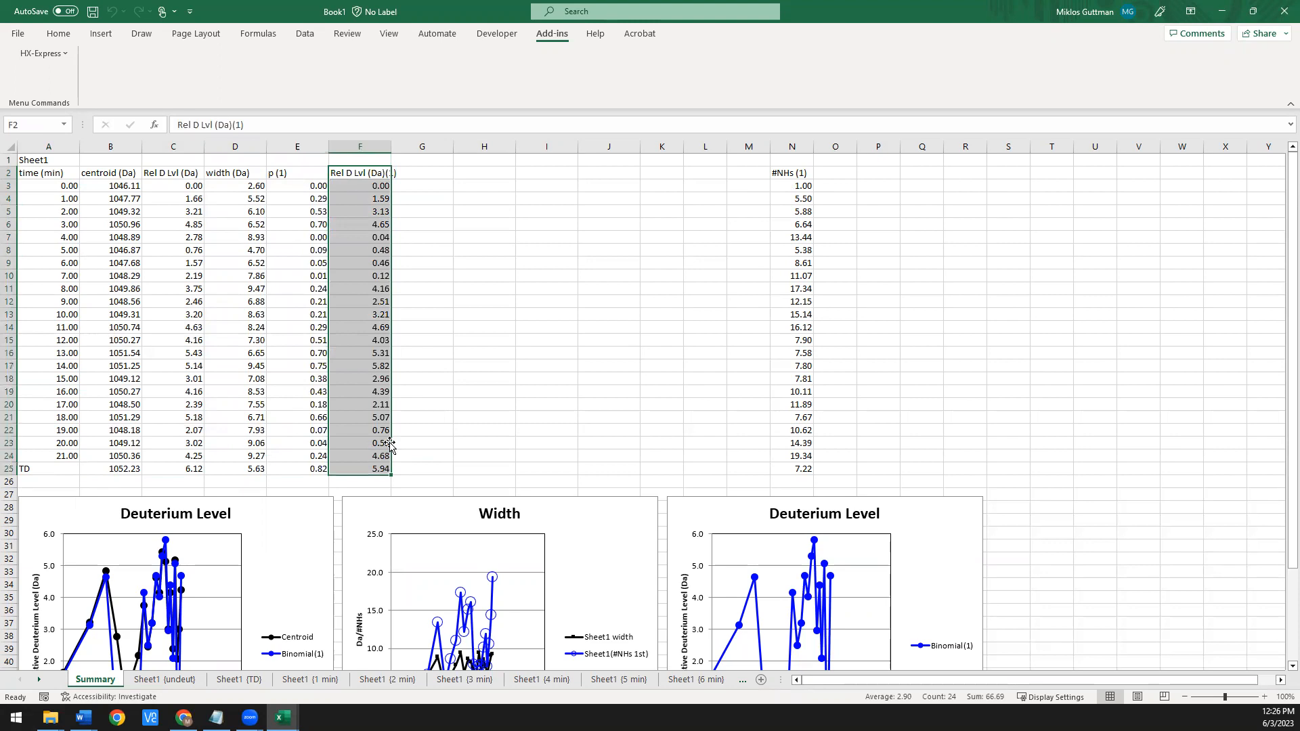
pyautogui.moveTo(806, 178); pyautogui.dragTo(800, 474)
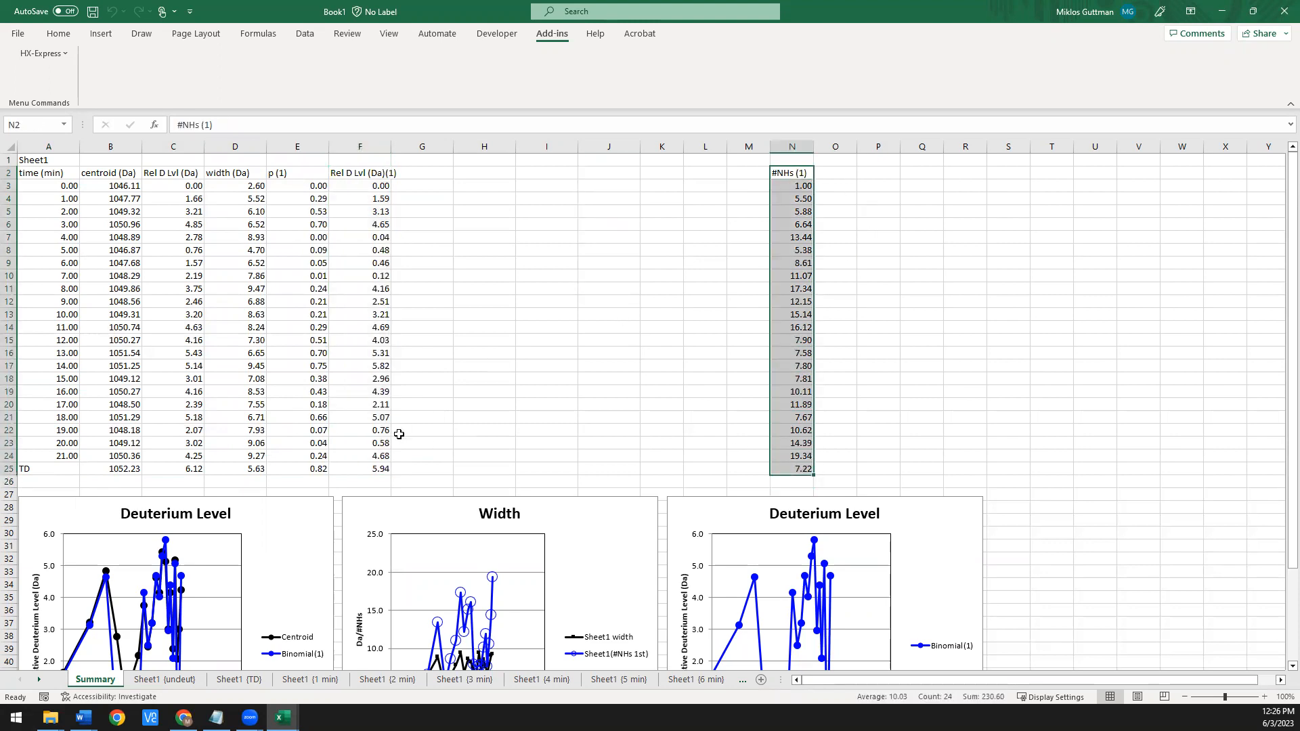
pyautogui.scroll(-3, 399, 434)
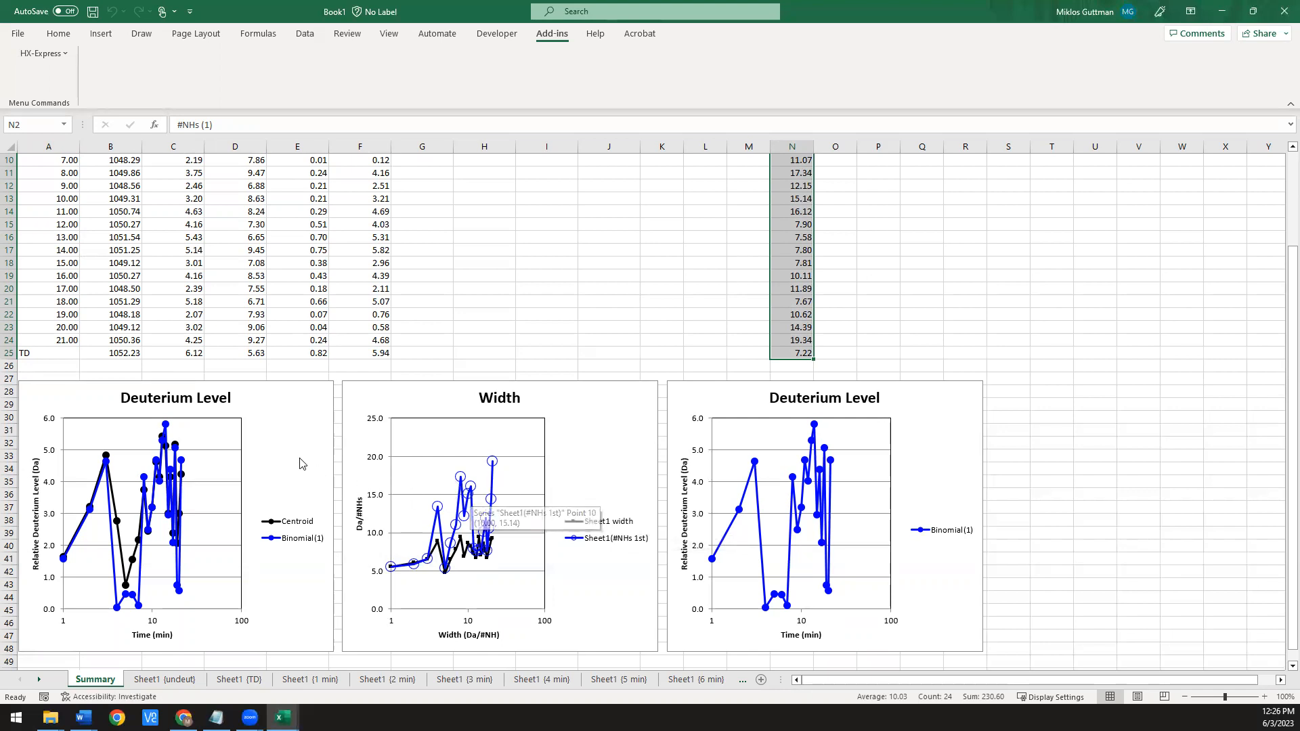
pyautogui.scroll(-1, 275, 380)
# - Examine the binomial fit against the peak envelope on the undeut, TD, 1 min, 2 min and 3 min sheets
pyautogui.click(165, 679)
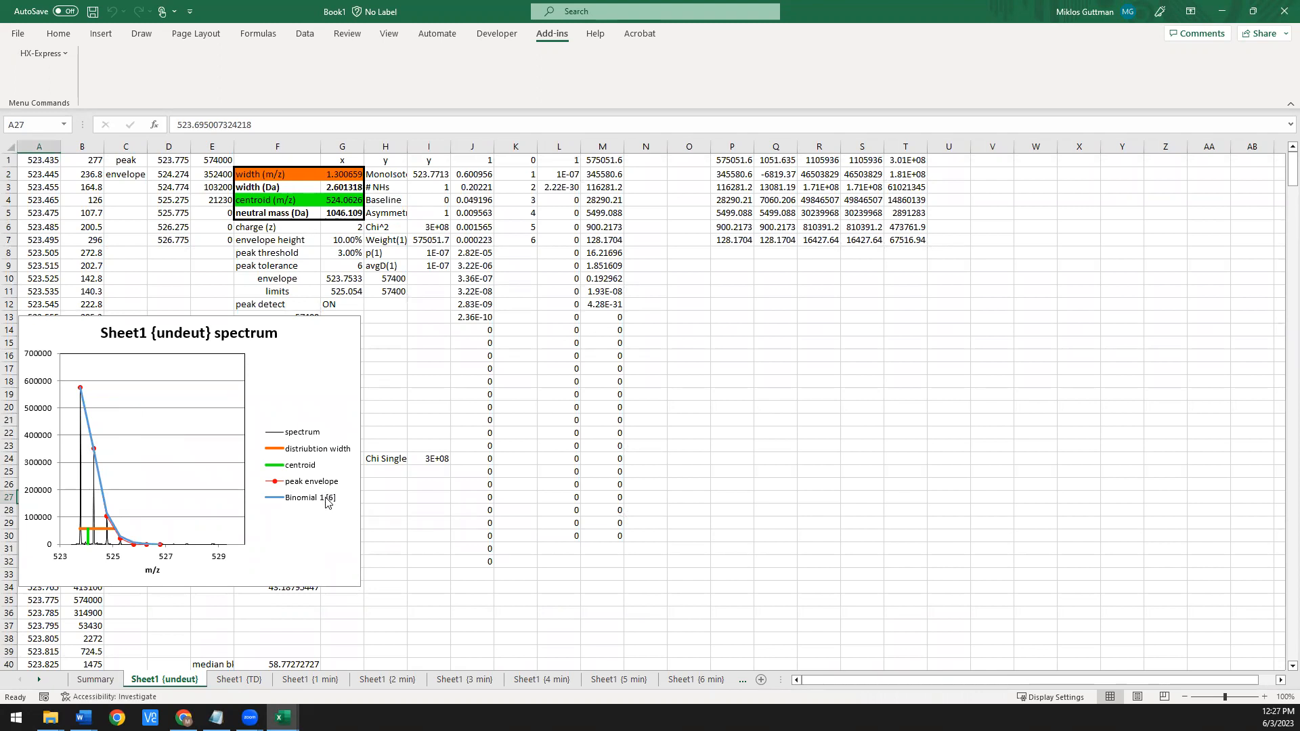
pyautogui.click(241, 681)
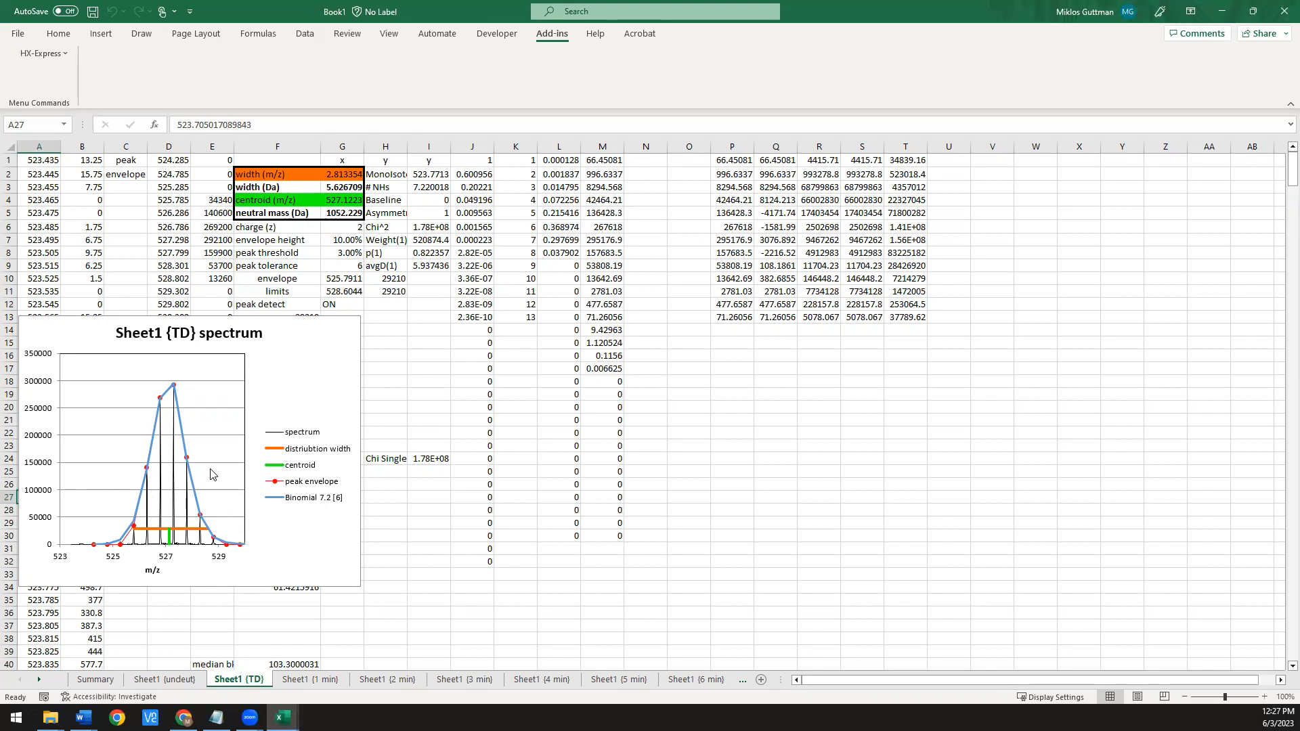
pyautogui.click(305, 680)
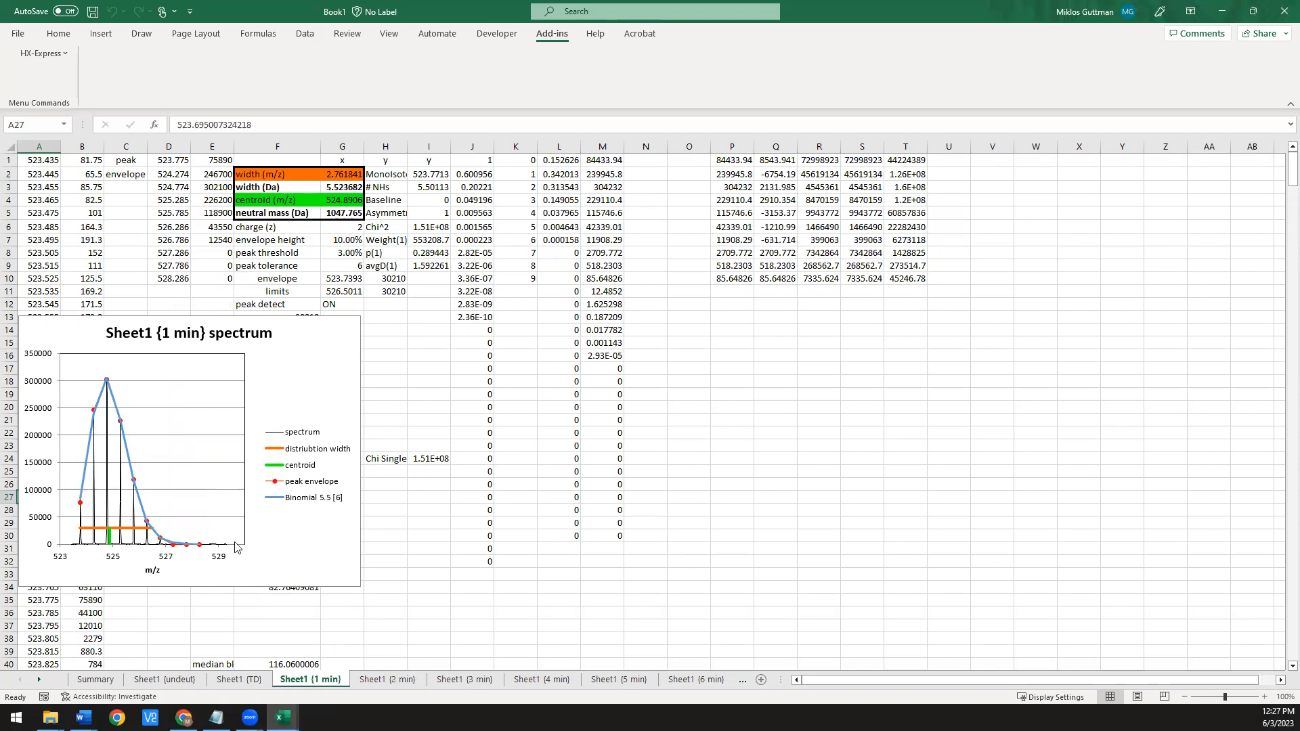
pyautogui.click(398, 680)
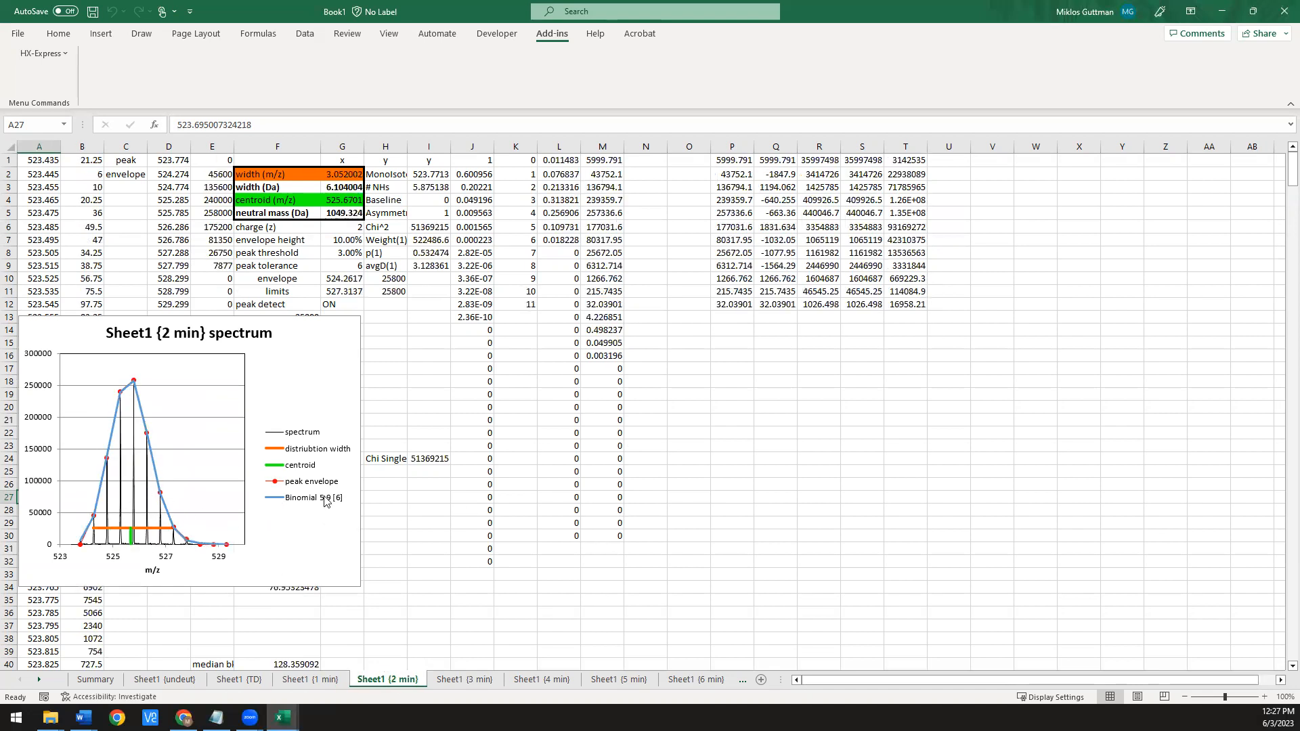
pyautogui.click(465, 680)
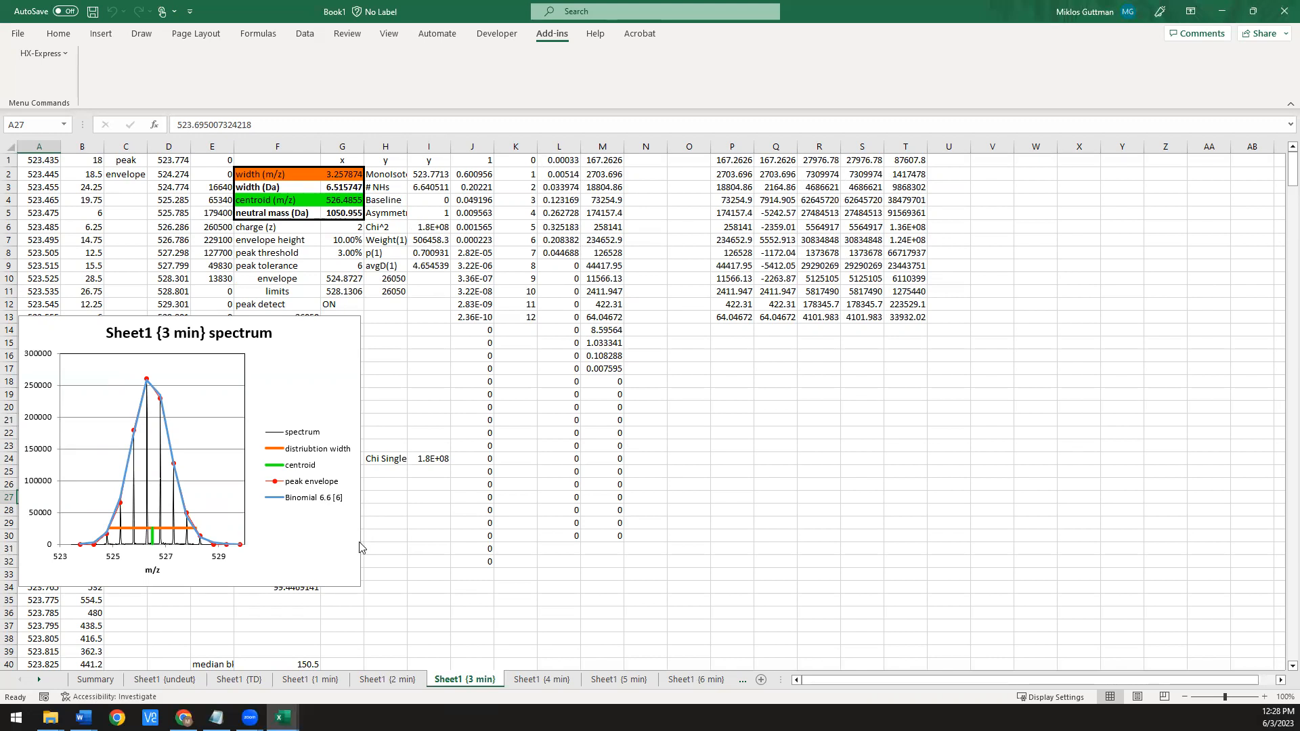
# - Check the 4 min through 9 min sheets for spectra flagged as bimodal and compare their binomial fits with the peak envelopes
pyautogui.click(542, 680)
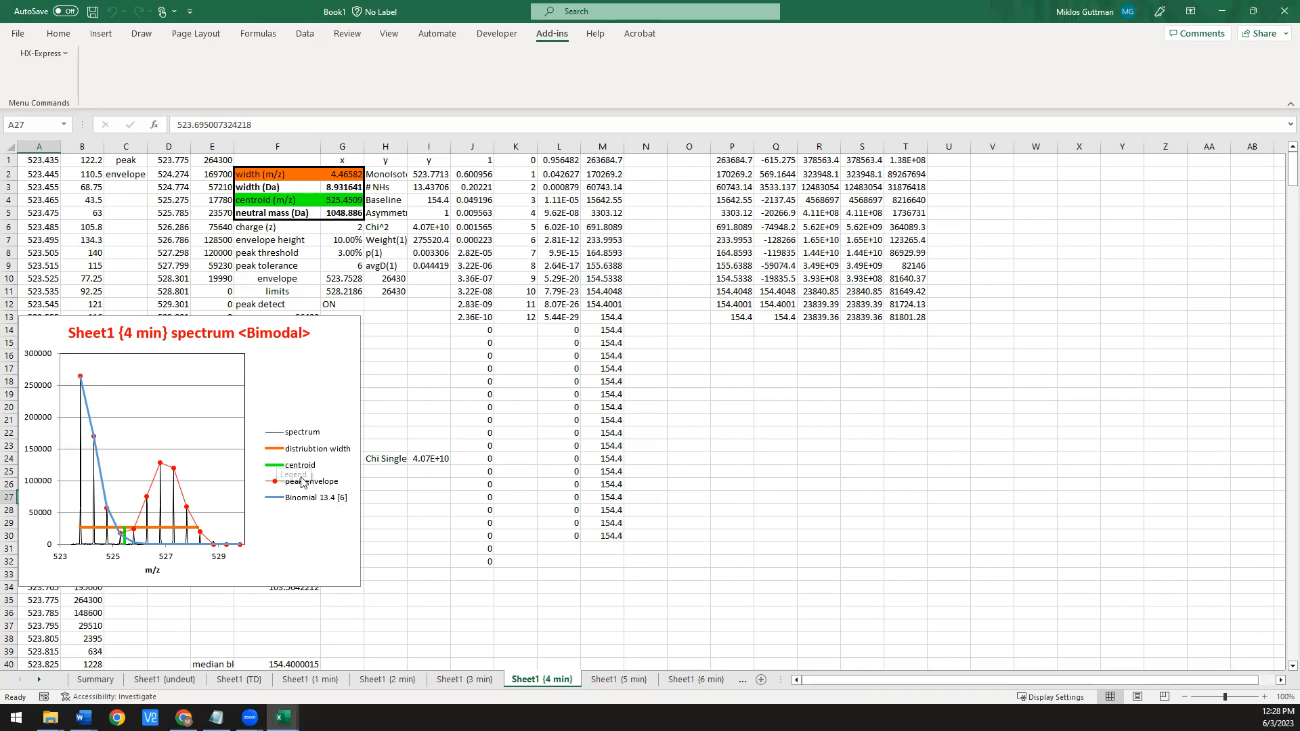
pyautogui.click(629, 681)
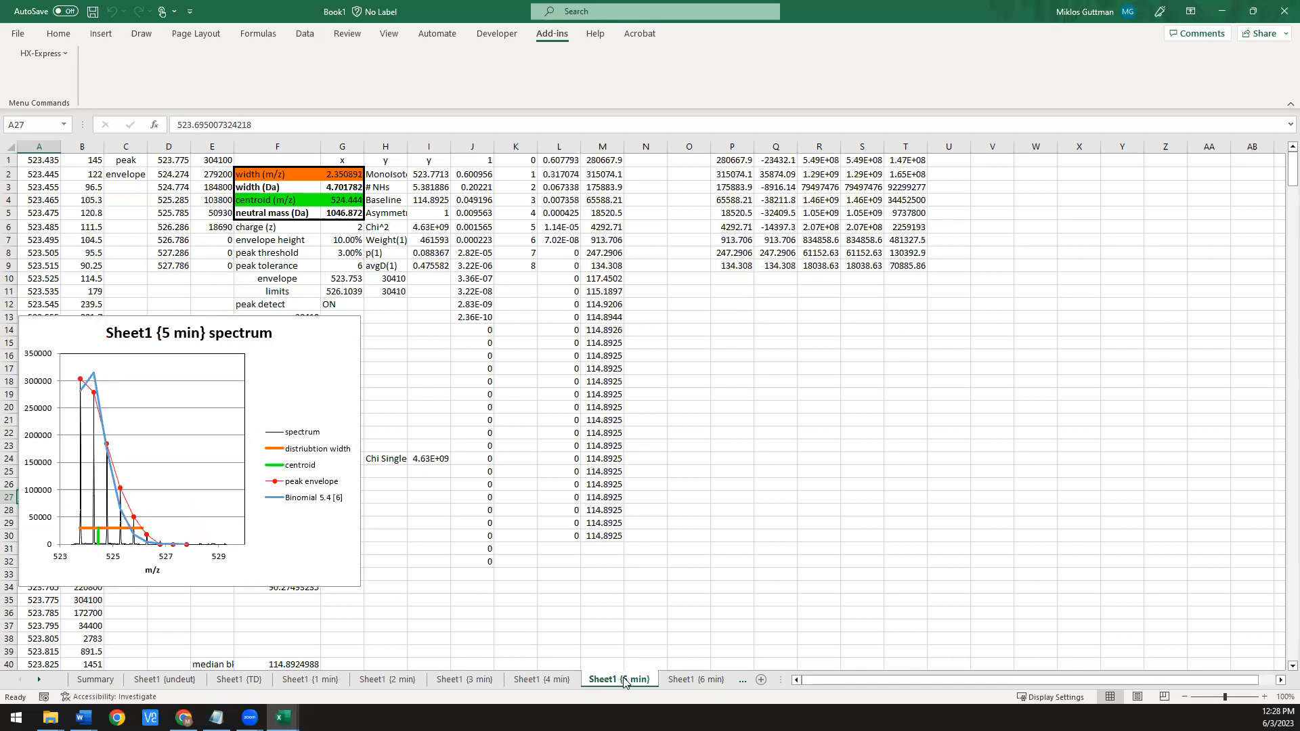
pyautogui.click(670, 684)
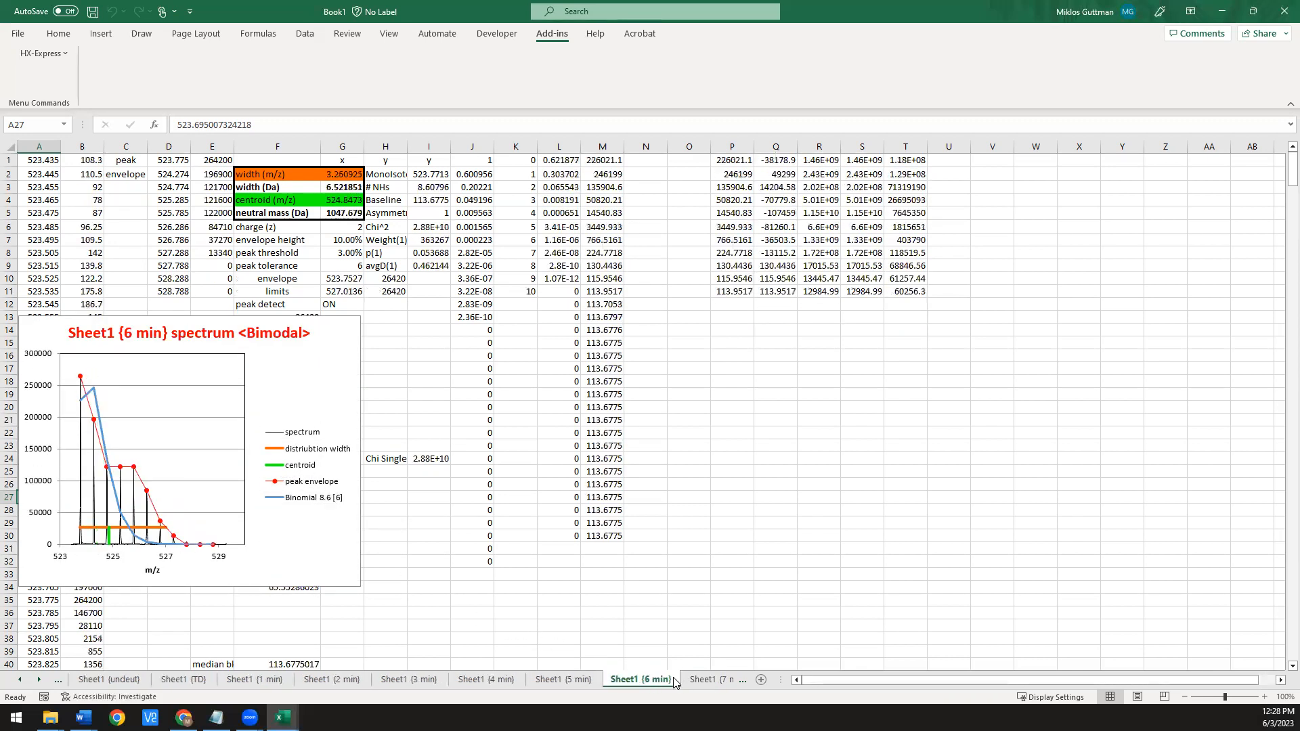
pyautogui.click(706, 681)
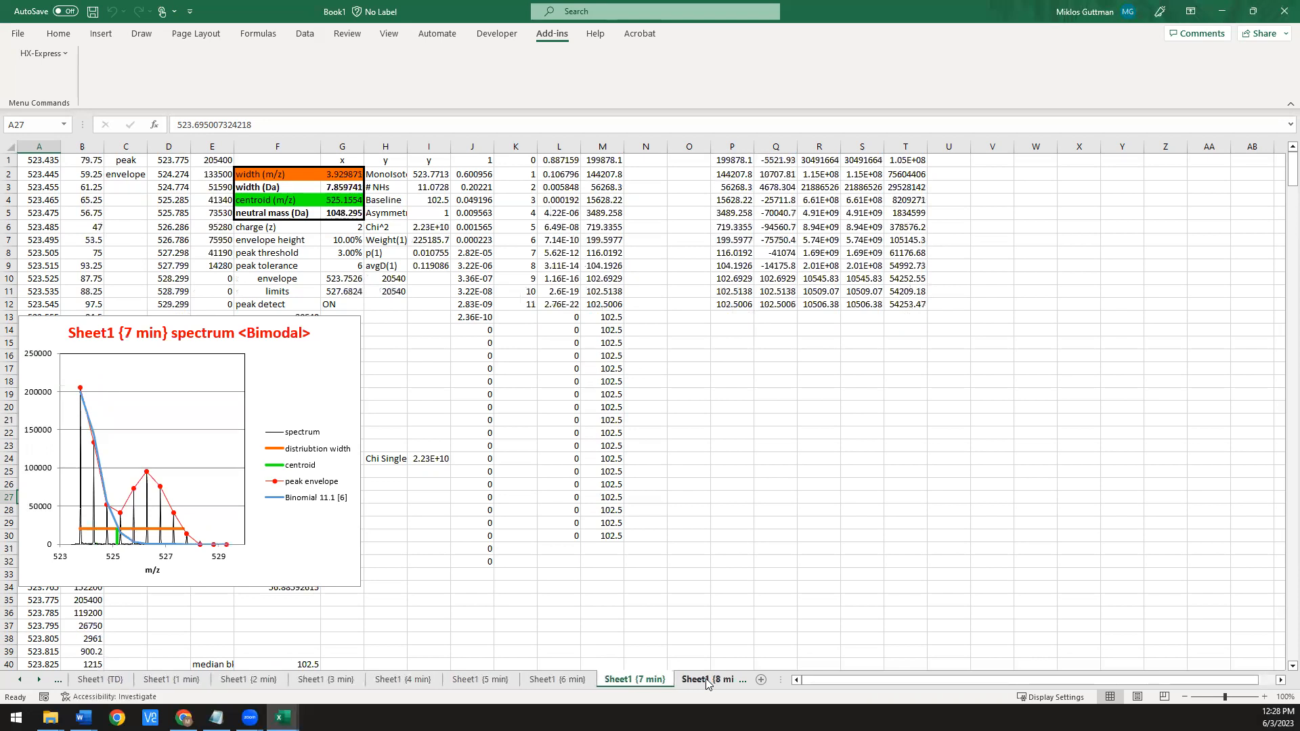
pyautogui.click(557, 676)
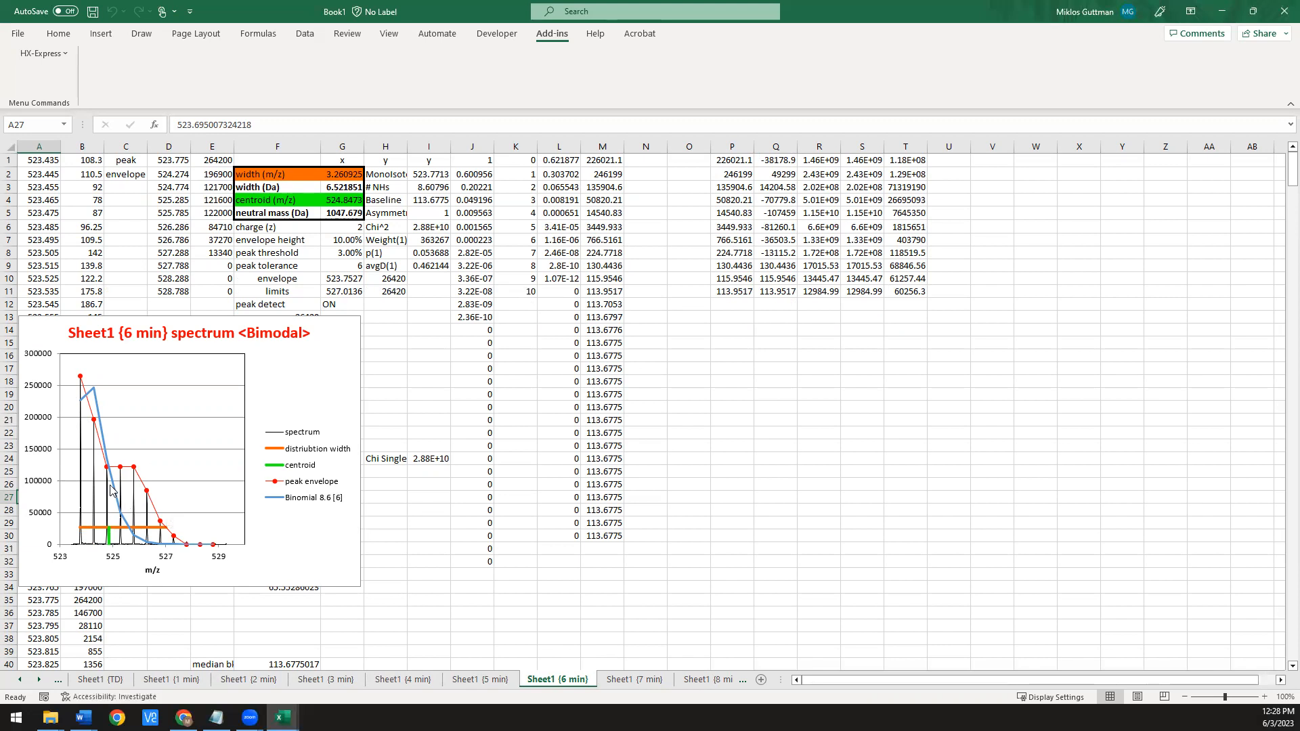
pyautogui.moveTo(112, 490)
pyautogui.click(664, 683)
pyautogui.click(691, 681)
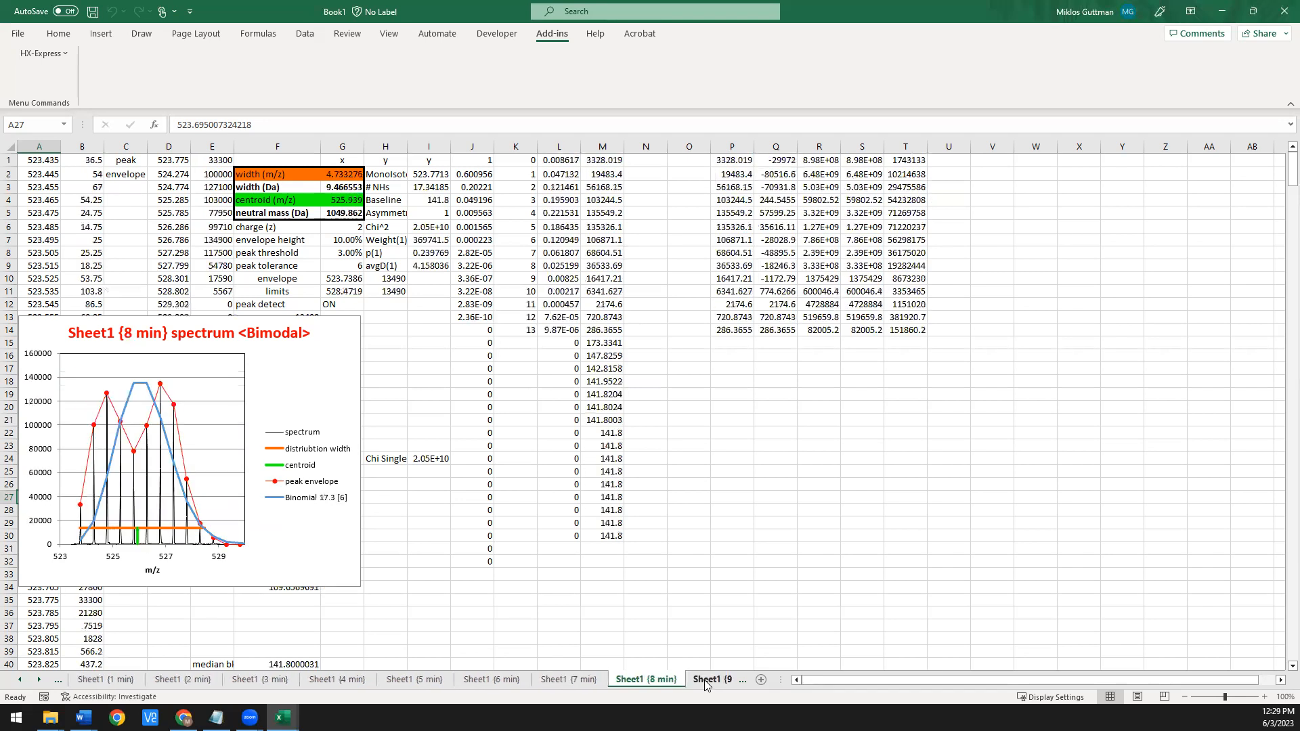
pyautogui.click(704, 683)
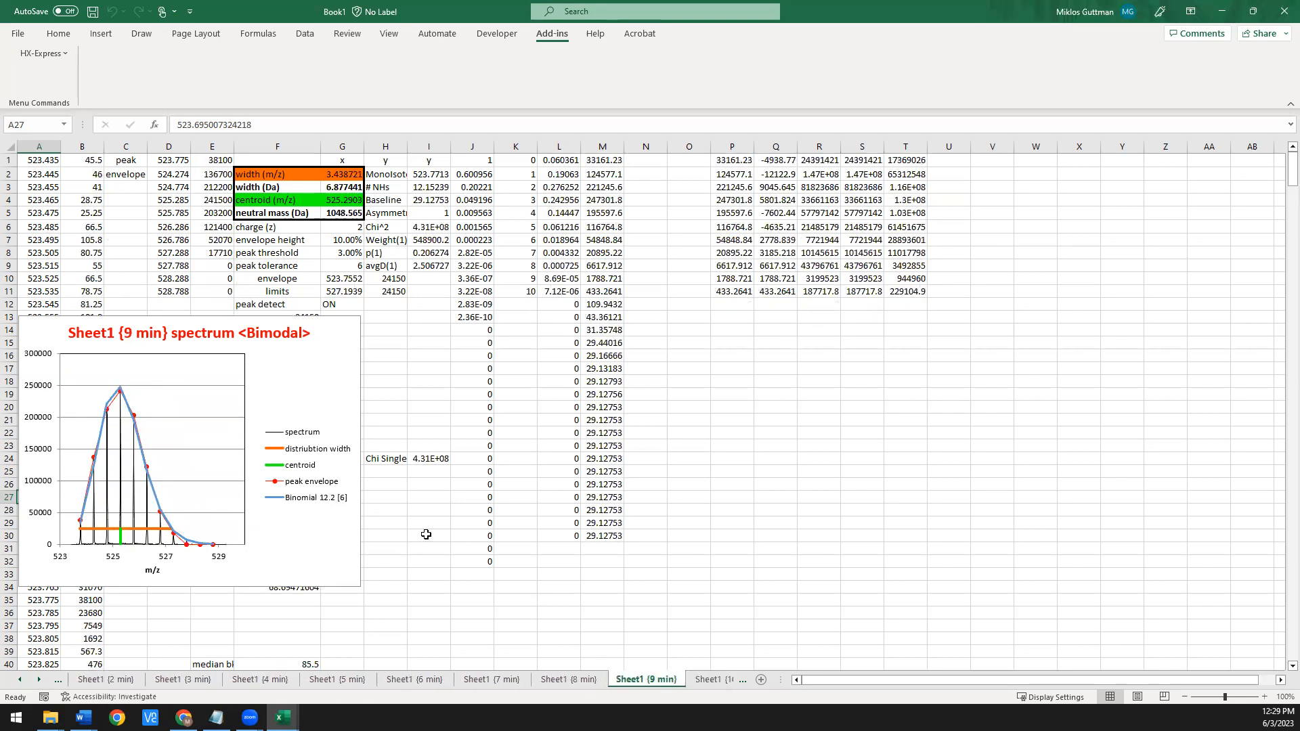
# - Run a Double Binomial bimodal deconvolution on the 4 min spectrum and examine the two fitted populations against the peak envelope
pyautogui.hotkey('alt', 'Tab')
pyautogui.click(262, 680)
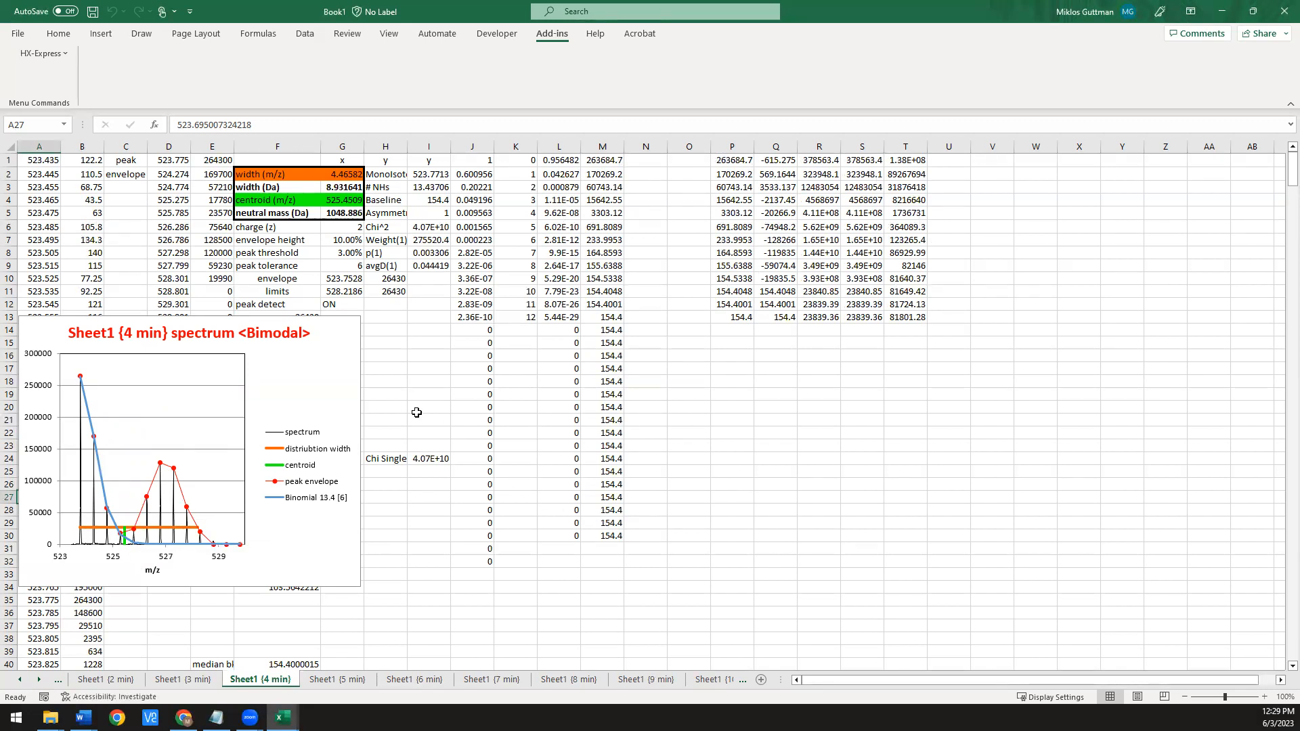
pyautogui.click(39, 54)
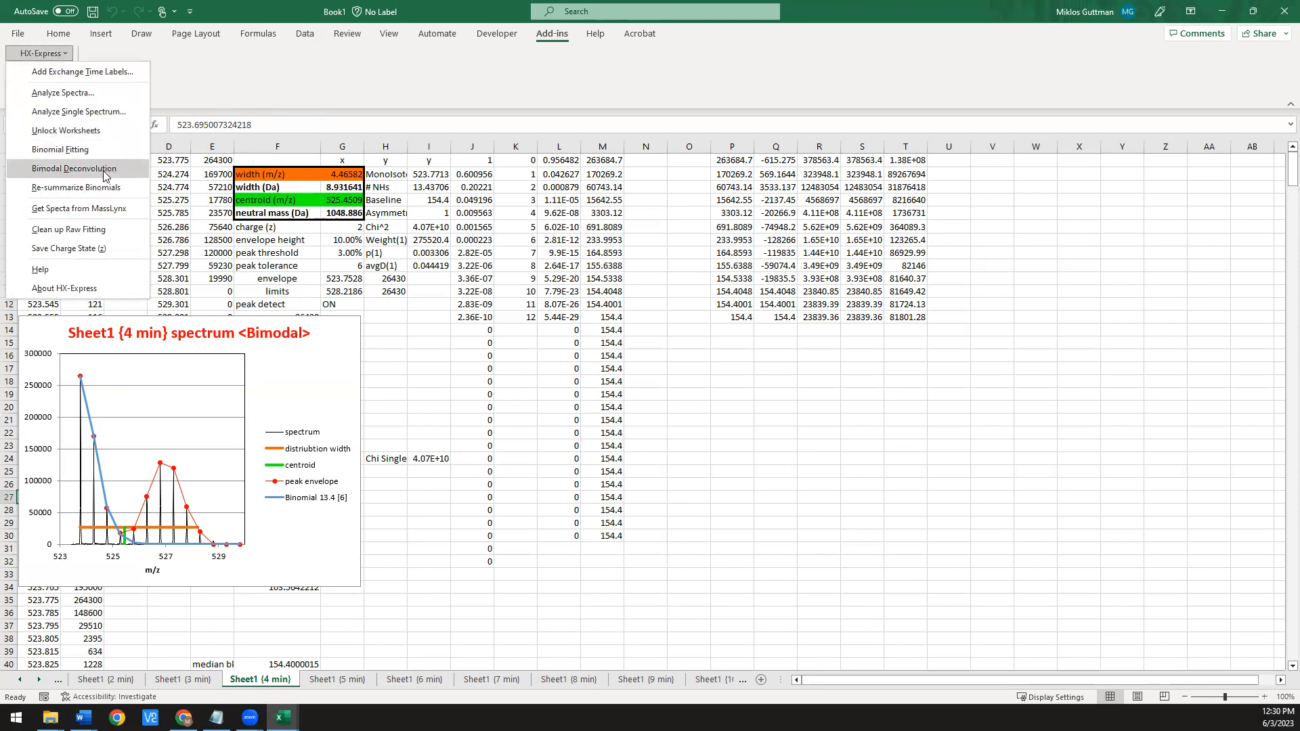
pyautogui.click(101, 175)
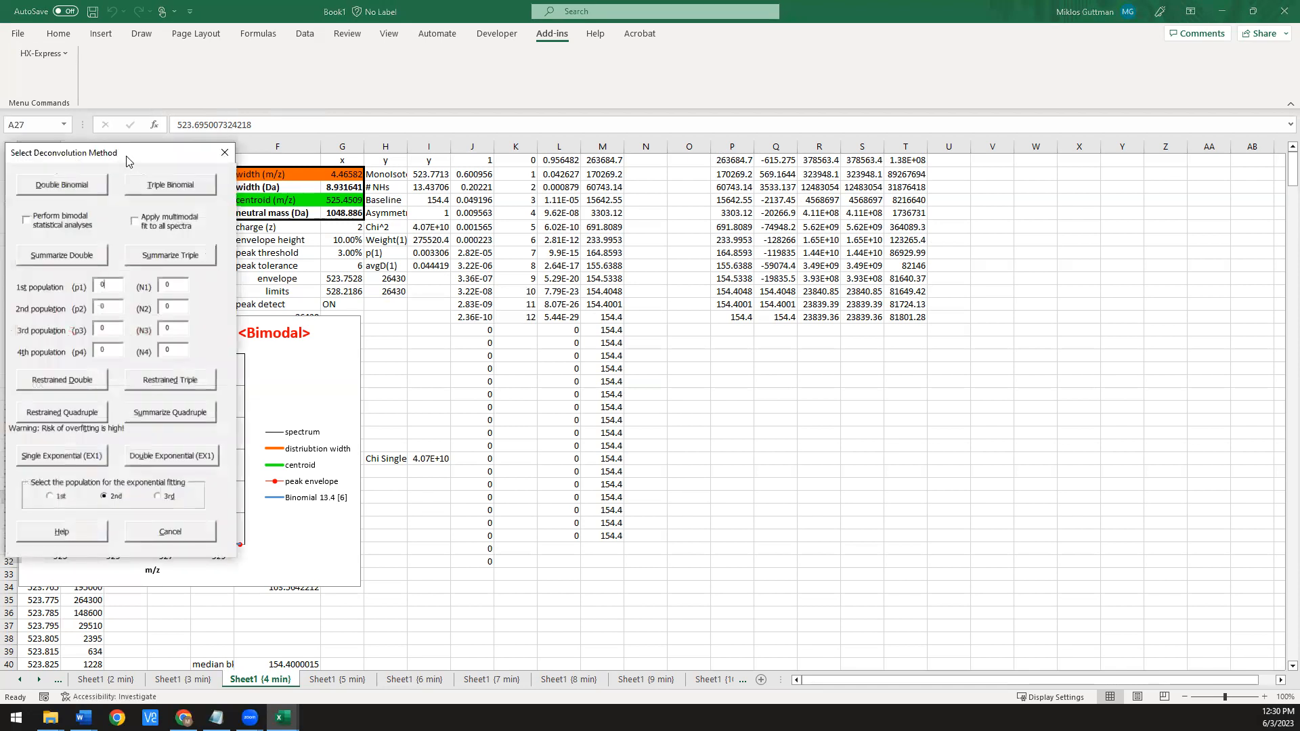
pyautogui.moveTo(126, 161); pyautogui.dragTo(673, 224)
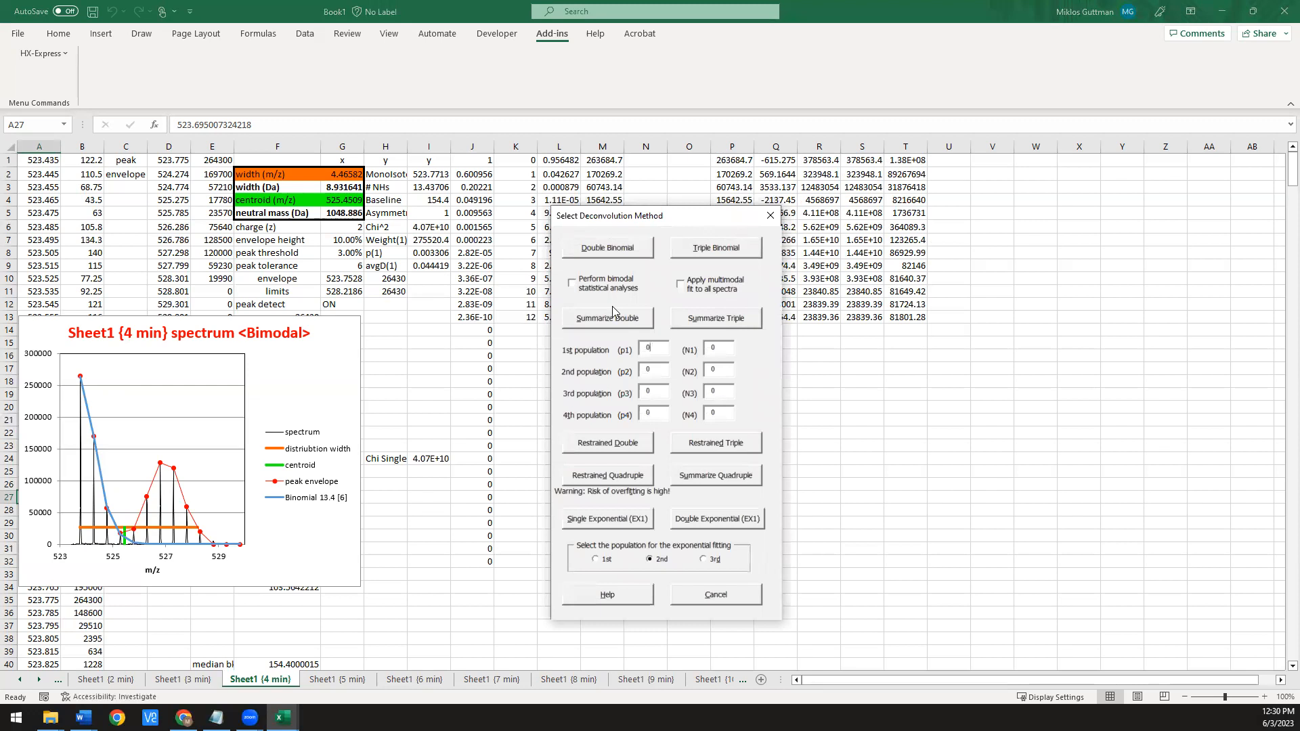
pyautogui.moveTo(636, 217); pyautogui.dragTo(586, 198)
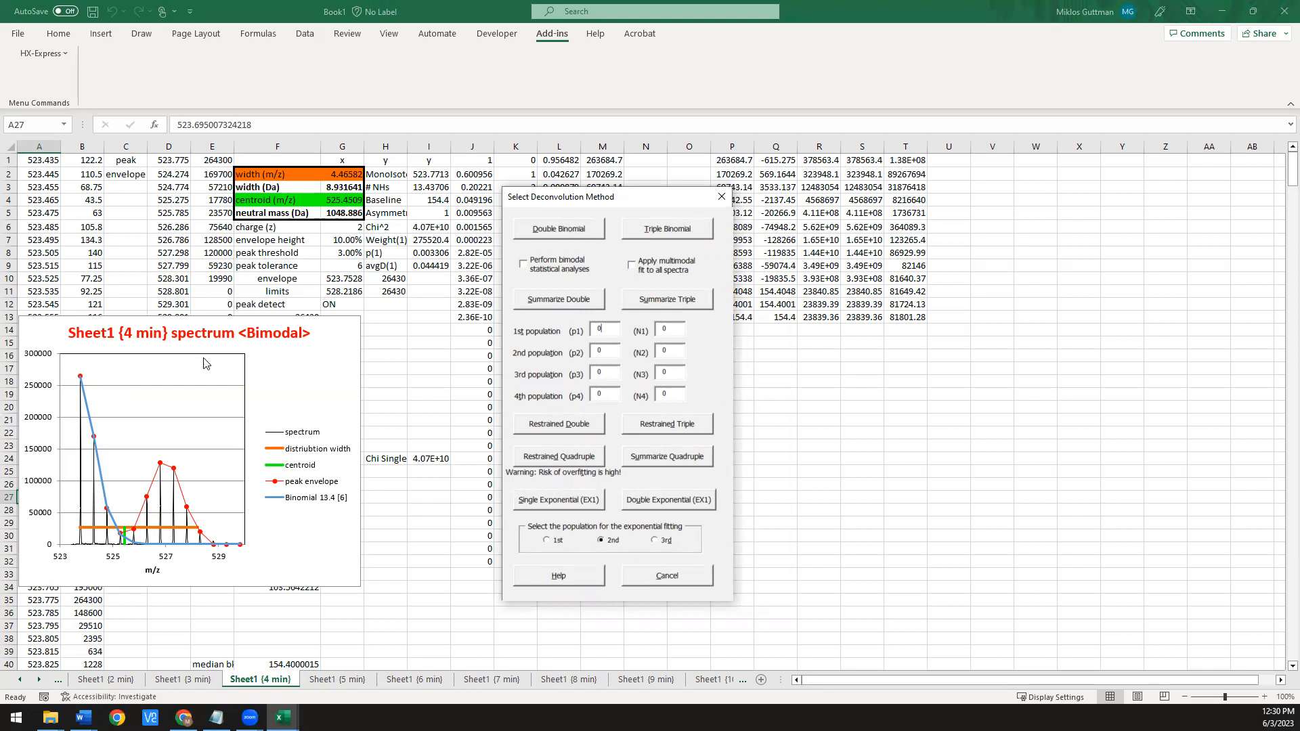
pyautogui.click(562, 237)
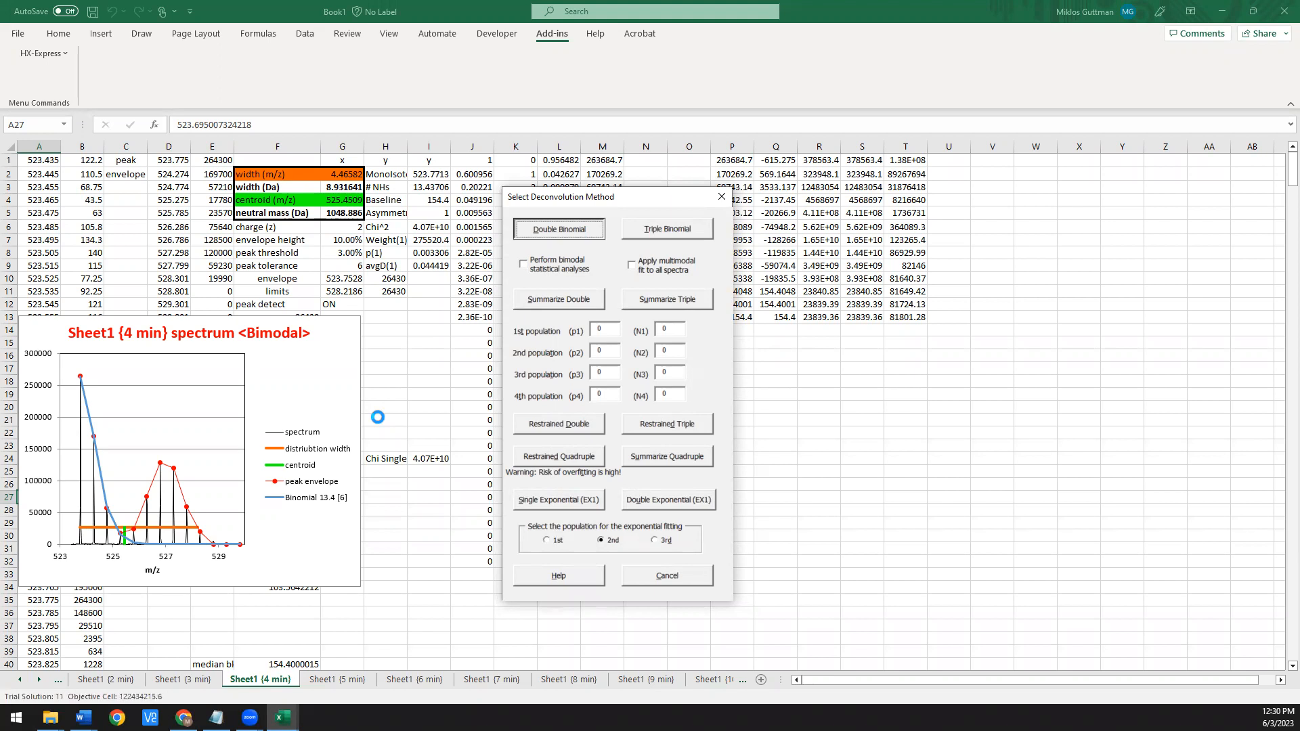
pyautogui.press('Return')
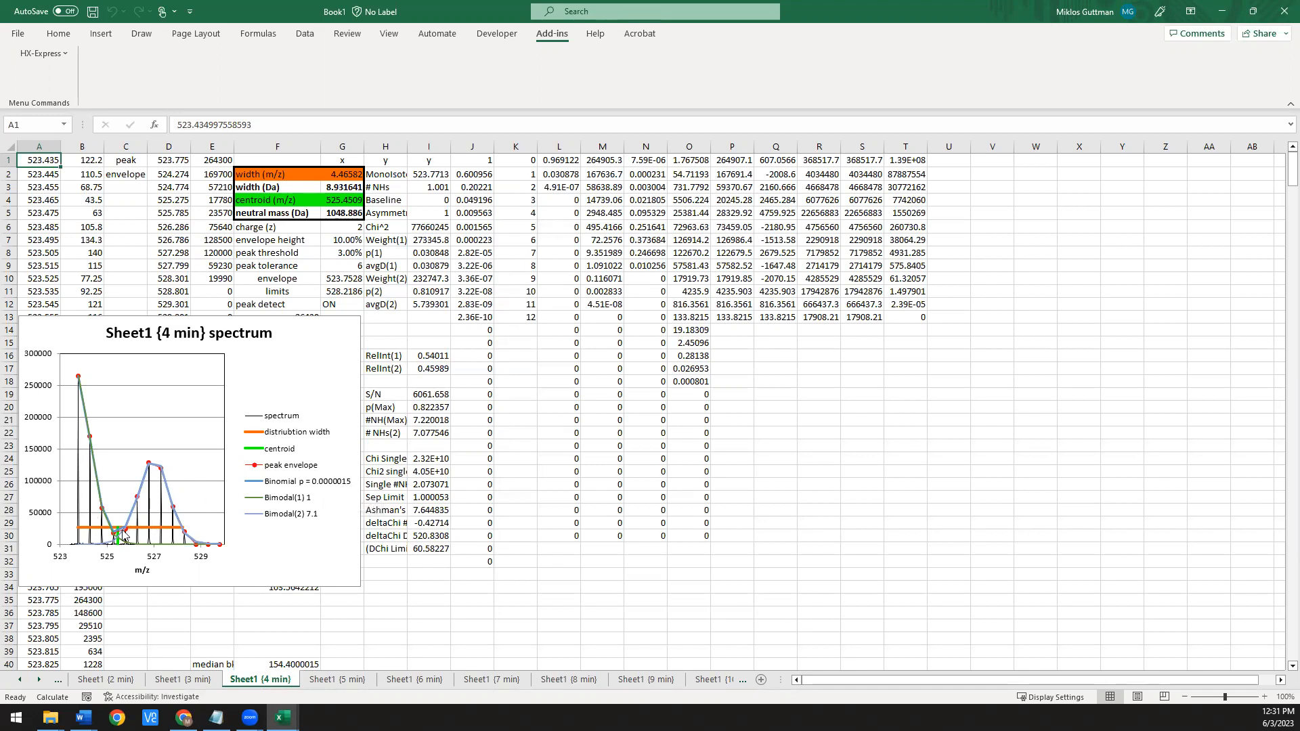
pyautogui.moveTo(154, 542)
pyautogui.moveTo(195, 542)
# - Run a Double Binomial bimodal deconvolution on the 10 min spectrum
pyautogui.click(405, 680)
pyautogui.click(492, 680)
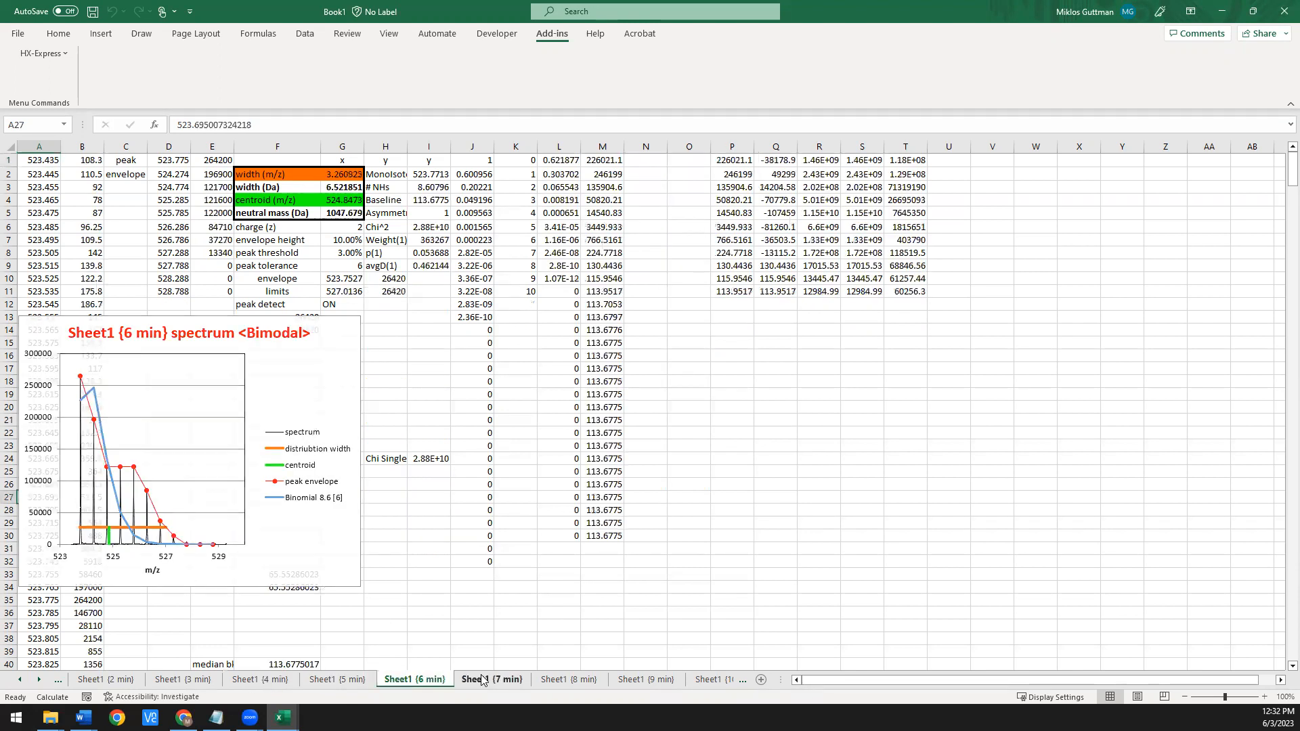
pyautogui.click(567, 681)
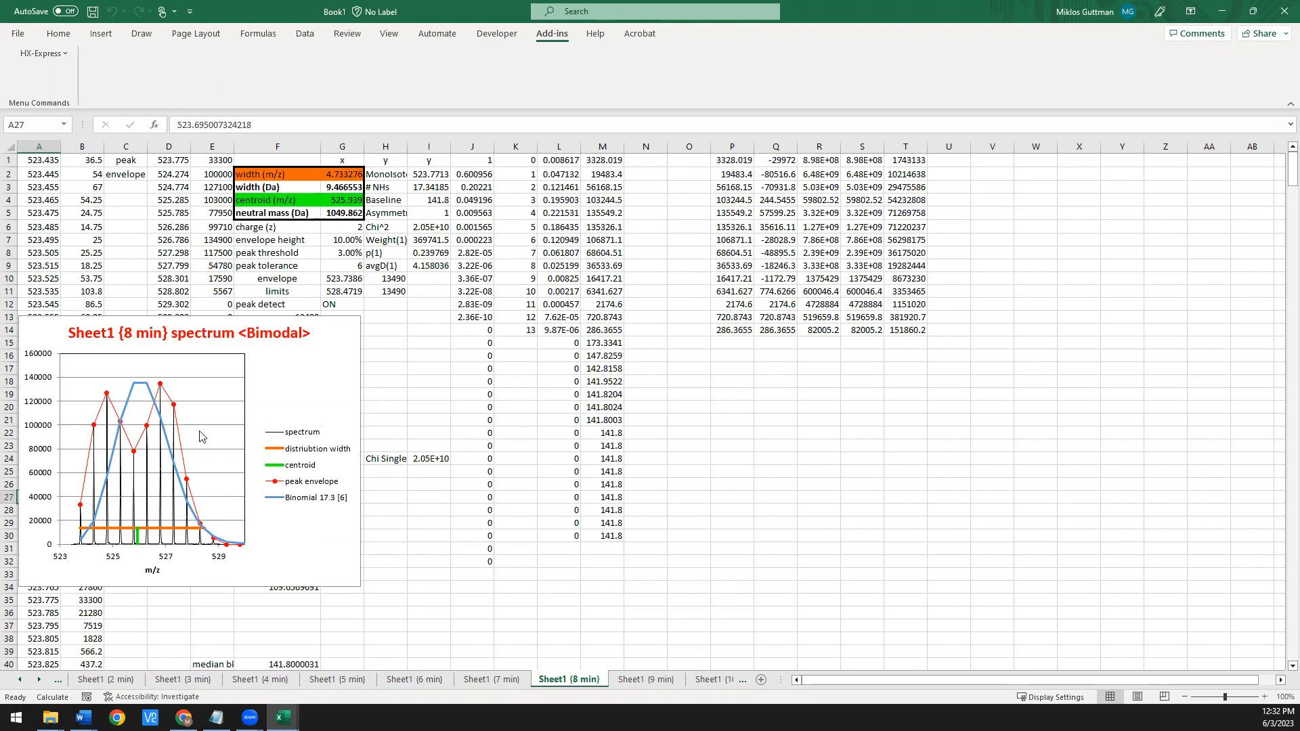
pyautogui.click(651, 680)
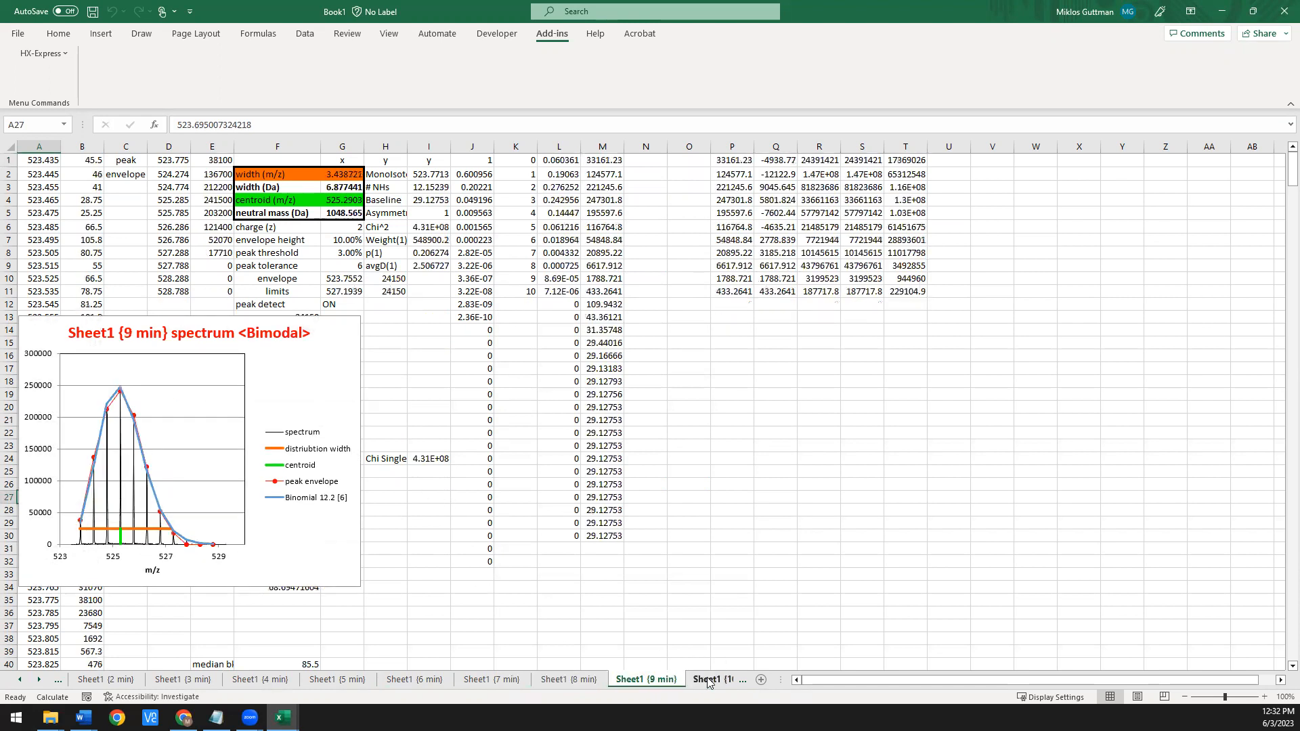
pyautogui.click(676, 681)
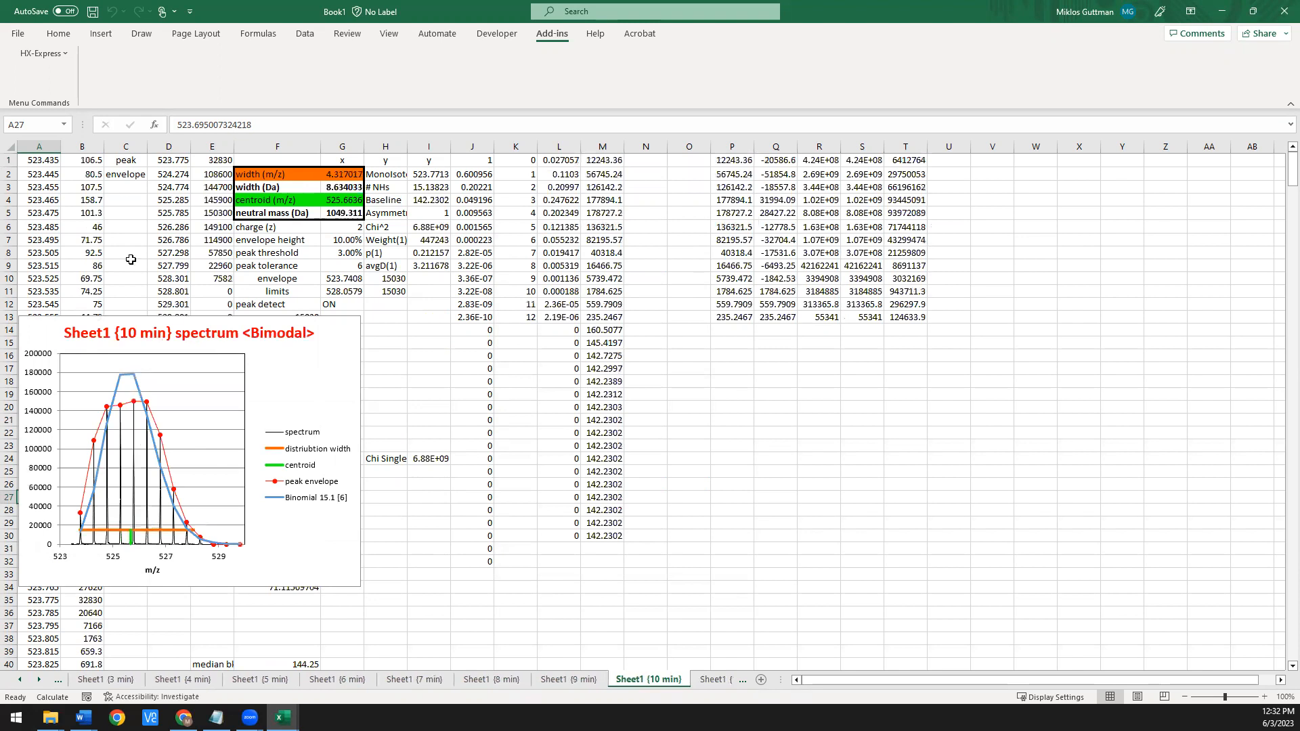
pyautogui.click(42, 54)
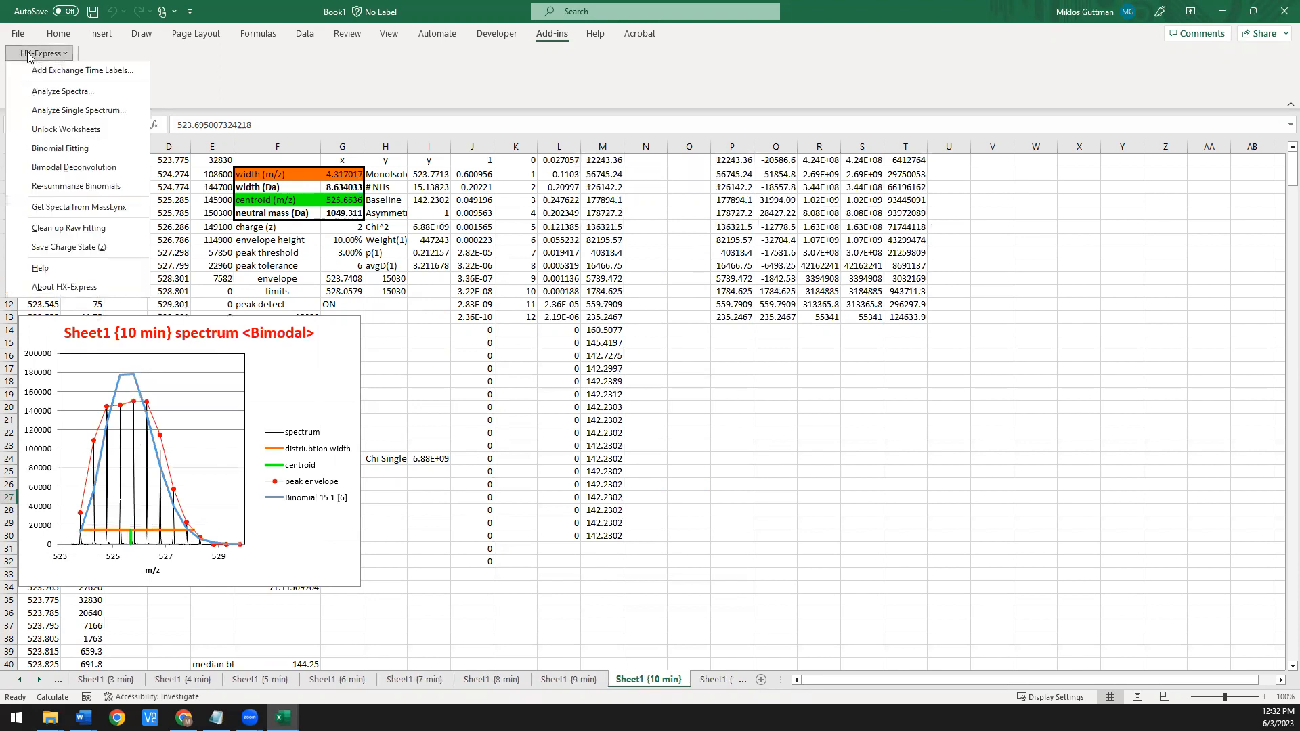
pyautogui.click(65, 169)
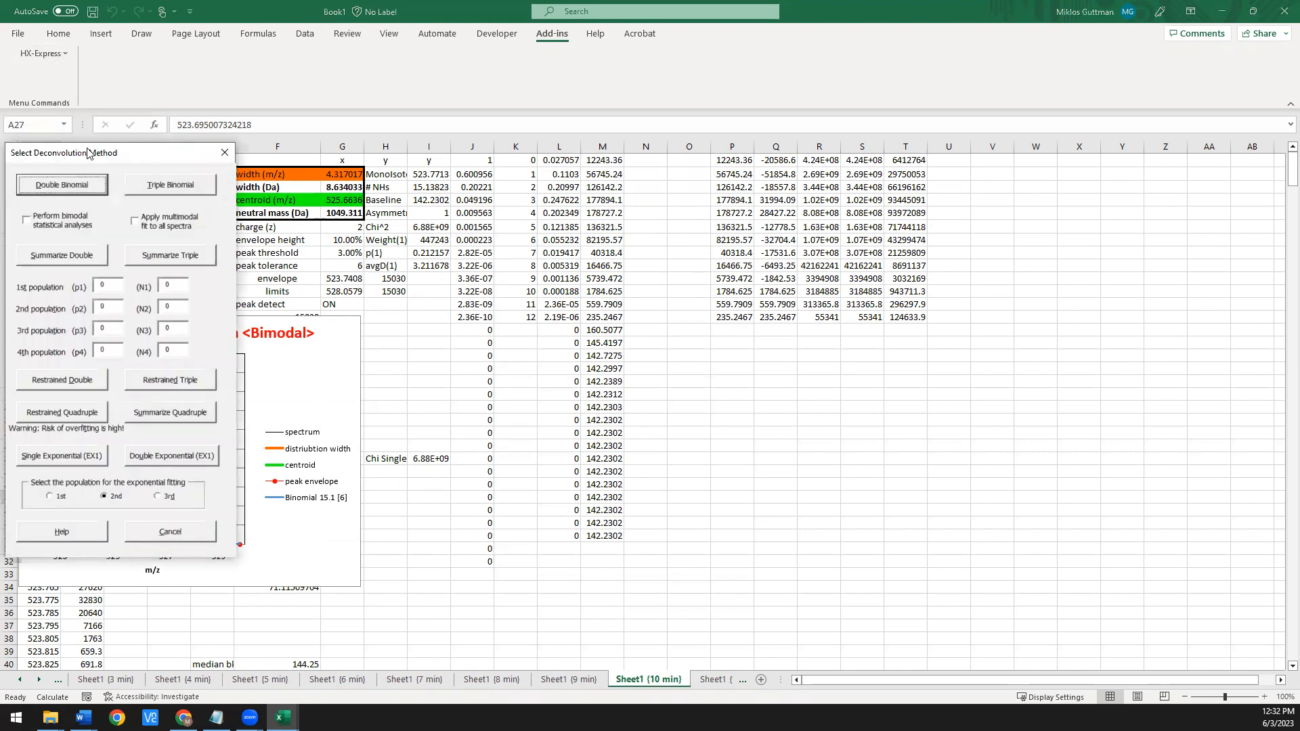
pyautogui.click(594, 243)
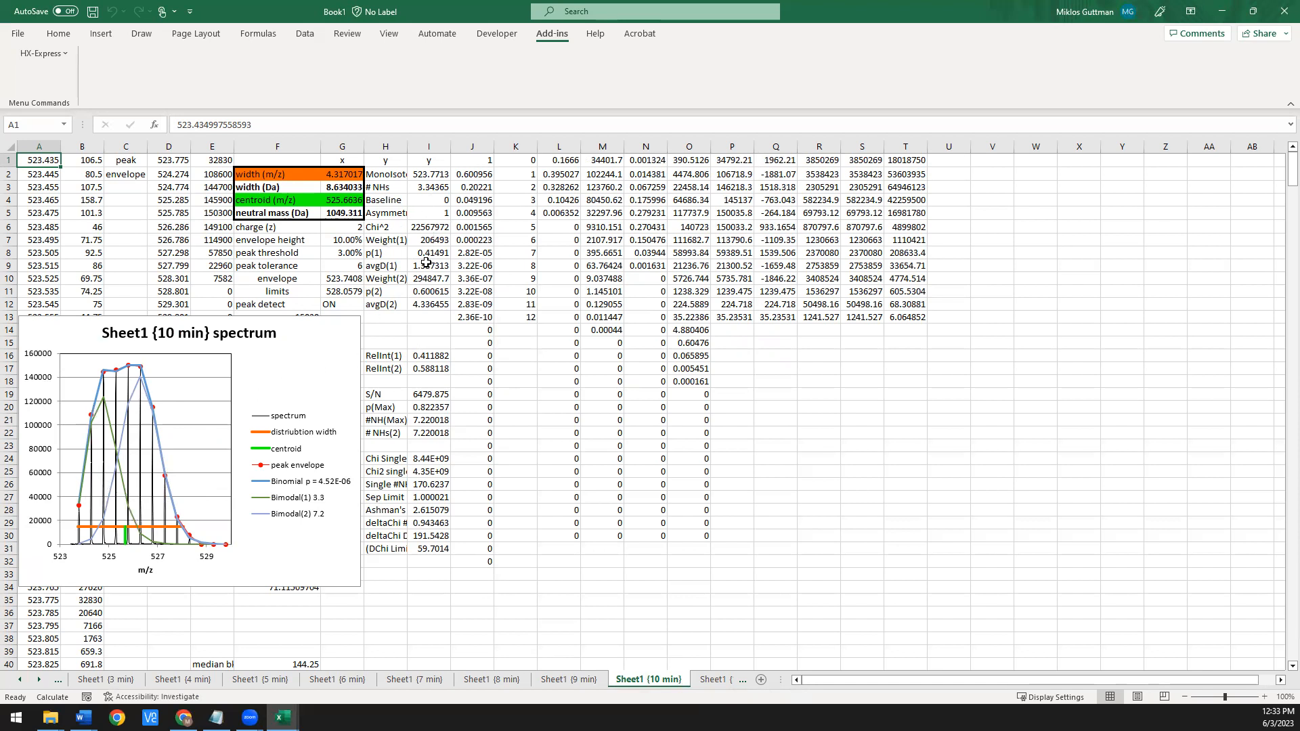
# - Examine the relative intensities, p values and average deuterium levels of both populations fitted to the 10 min spectrum
pyautogui.moveTo(402, 353); pyautogui.dragTo(444, 368)
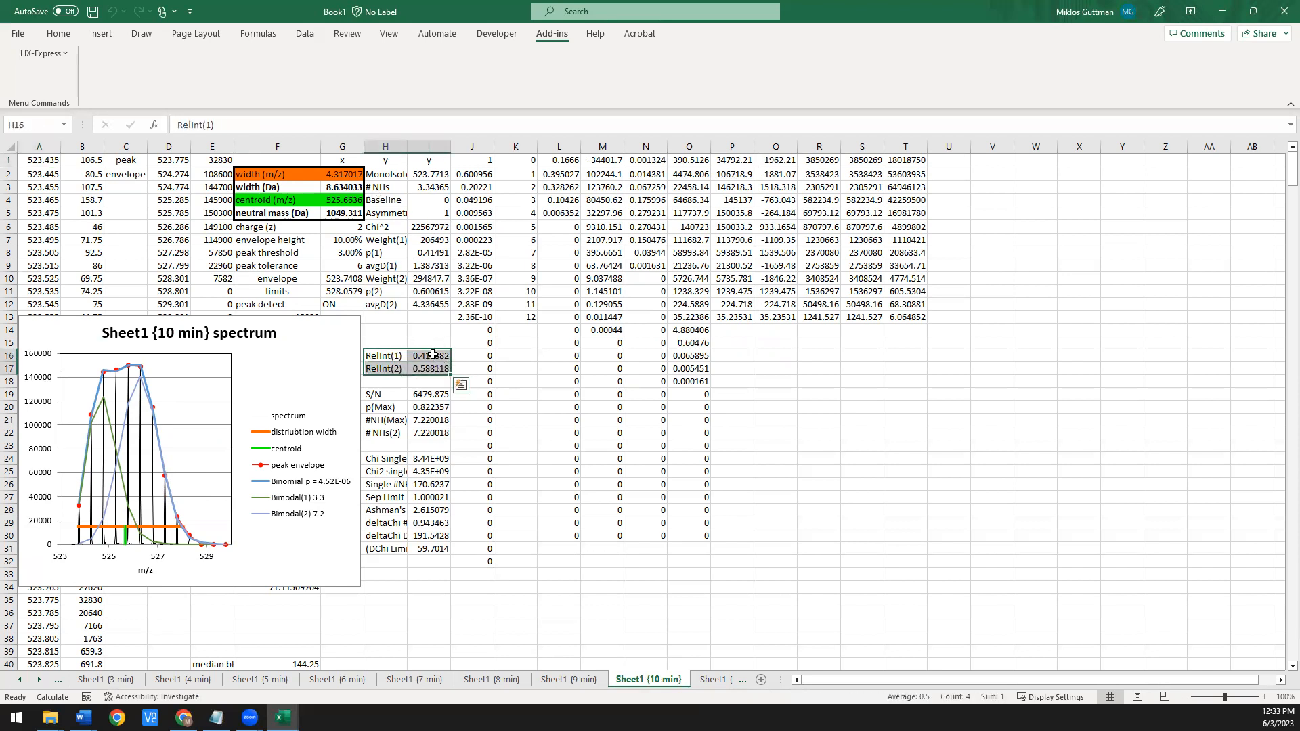
pyautogui.click(436, 356)
pyautogui.moveTo(435, 356); pyautogui.dragTo(432, 370)
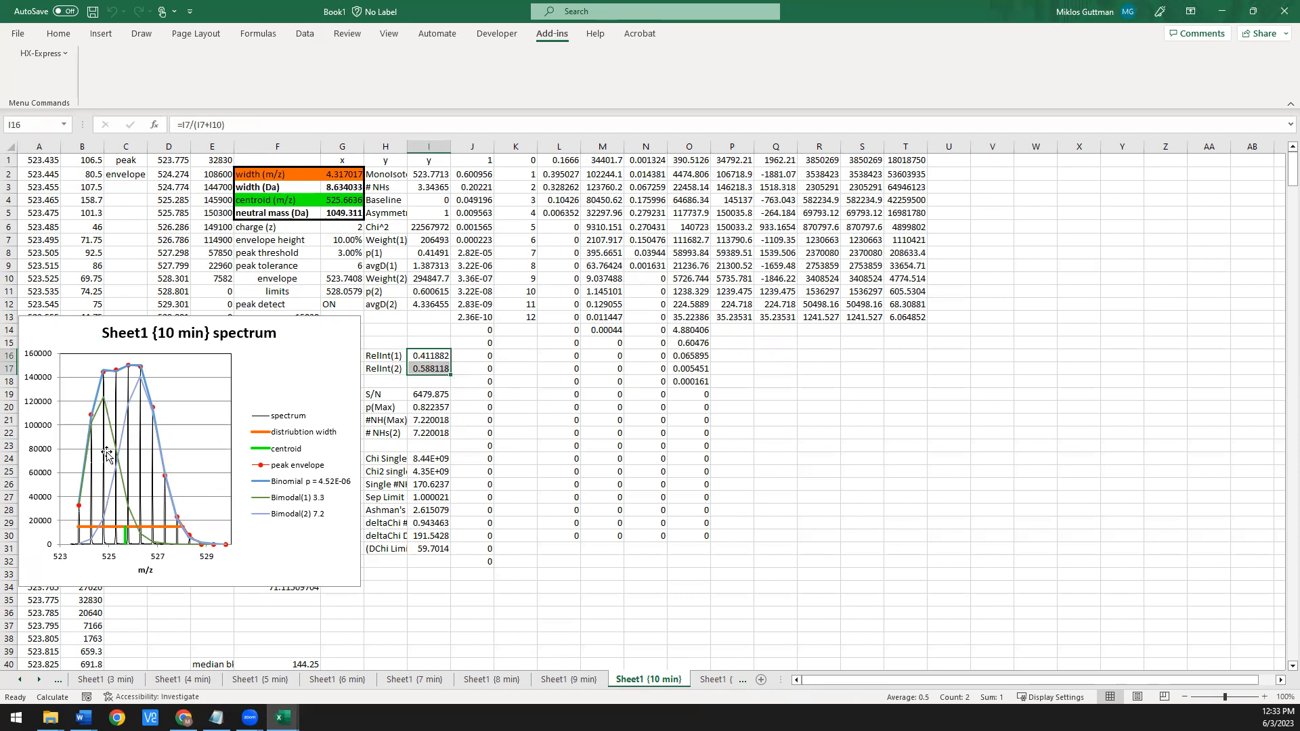
pyautogui.click(427, 370)
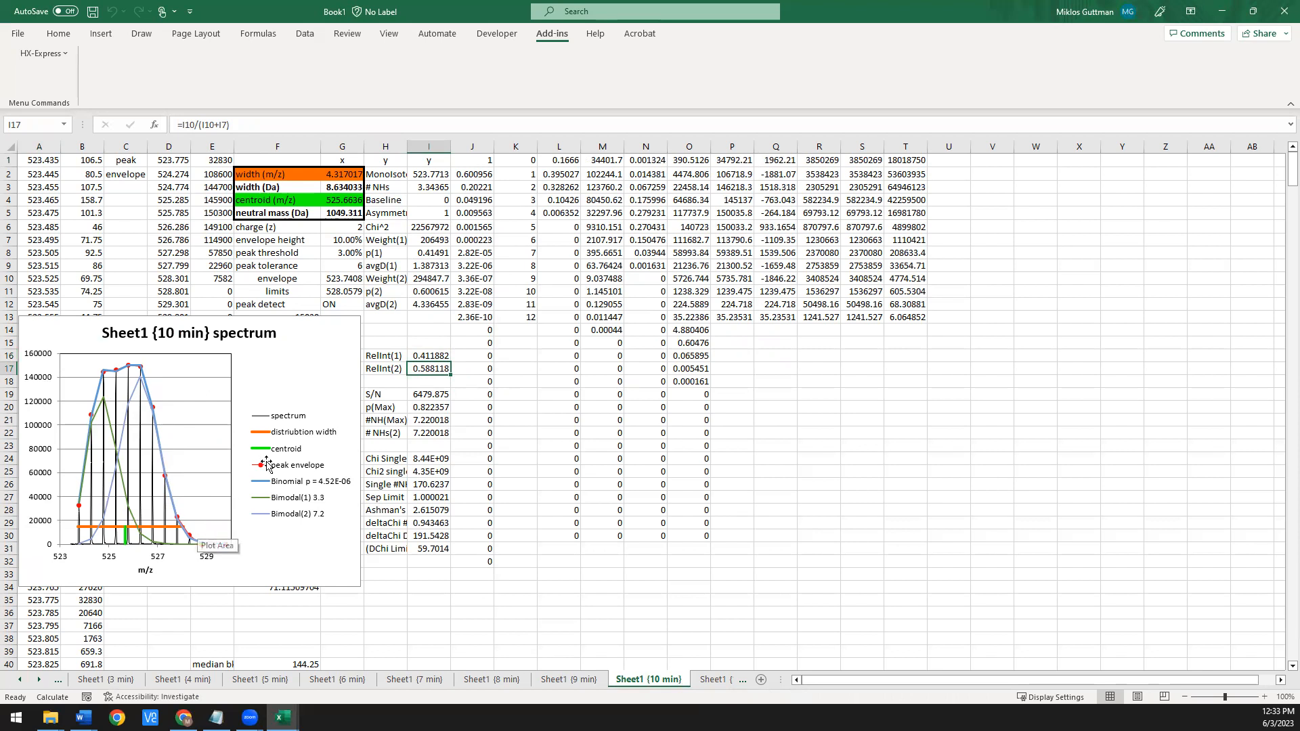
pyautogui.click(431, 266)
pyautogui.click(437, 304)
pyautogui.click(436, 266)
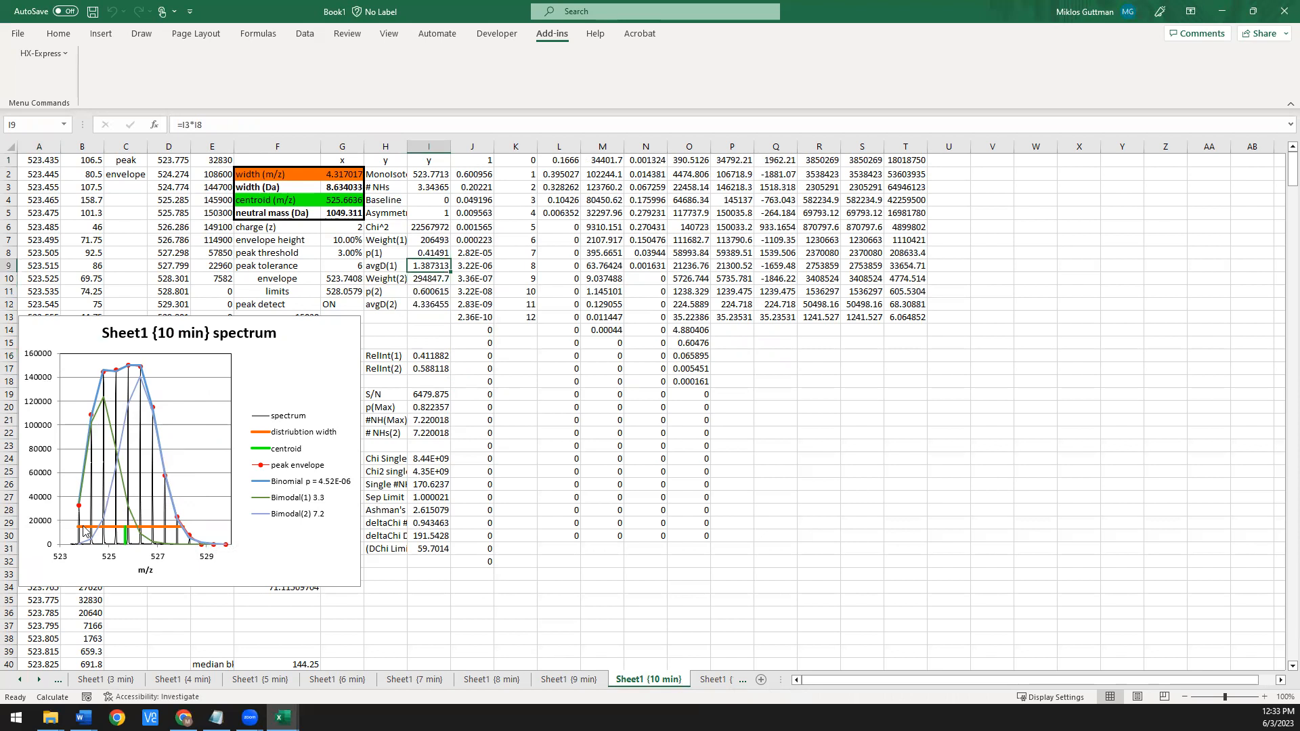
pyautogui.click(426, 305)
pyautogui.click(429, 334)
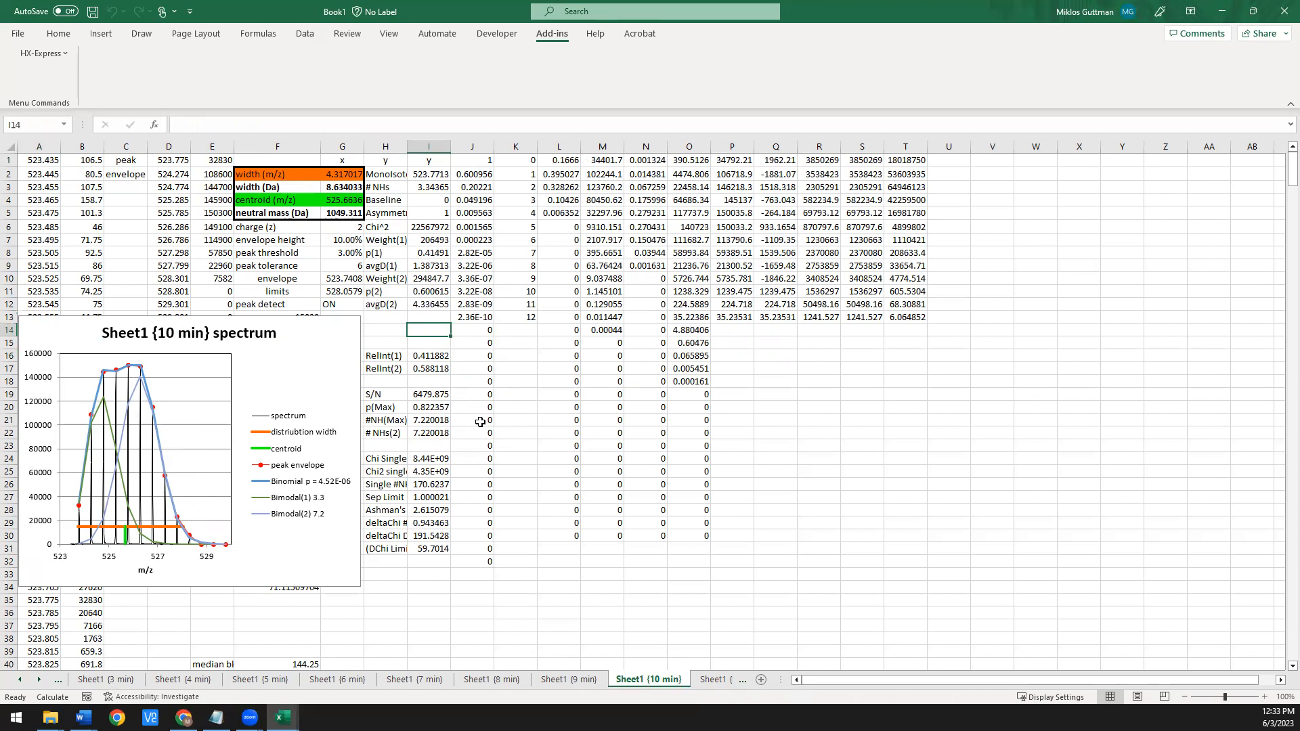
pyautogui.moveTo(433, 355); pyautogui.dragTo(434, 370)
pyautogui.moveTo(429, 253); pyautogui.dragTo(430, 307)
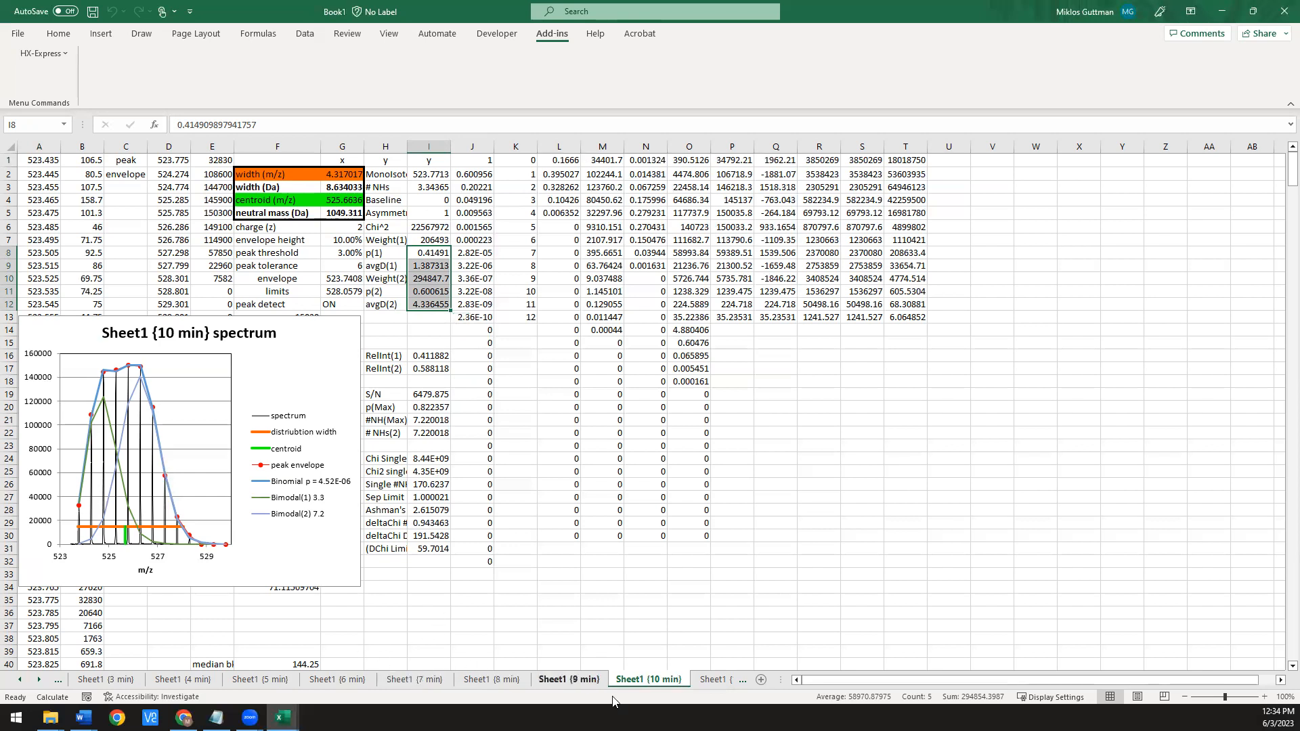
# - Run a Double Binomial bimodal deconvolution on the 11 min spectrum and examine the relative intensities of its two populations
pyautogui.click(716, 679)
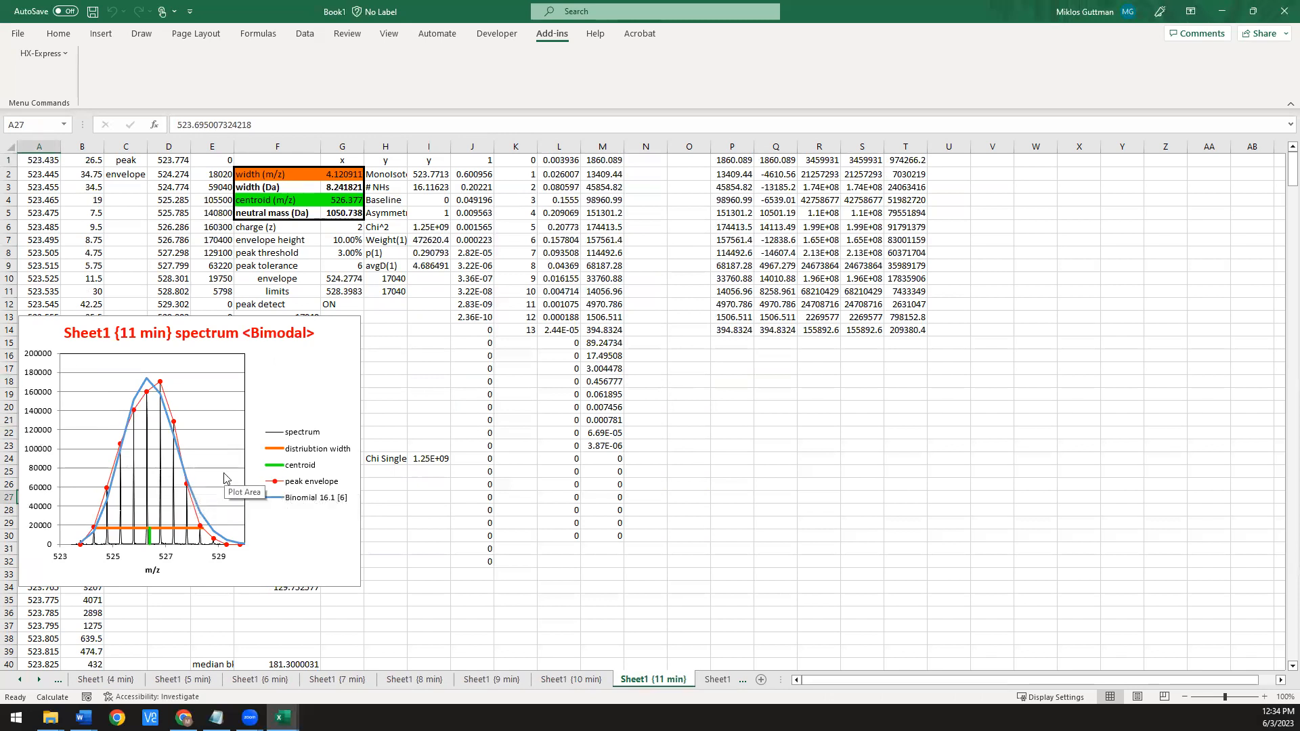
pyautogui.click(41, 53)
pyautogui.click(76, 168)
pyautogui.click(88, 183)
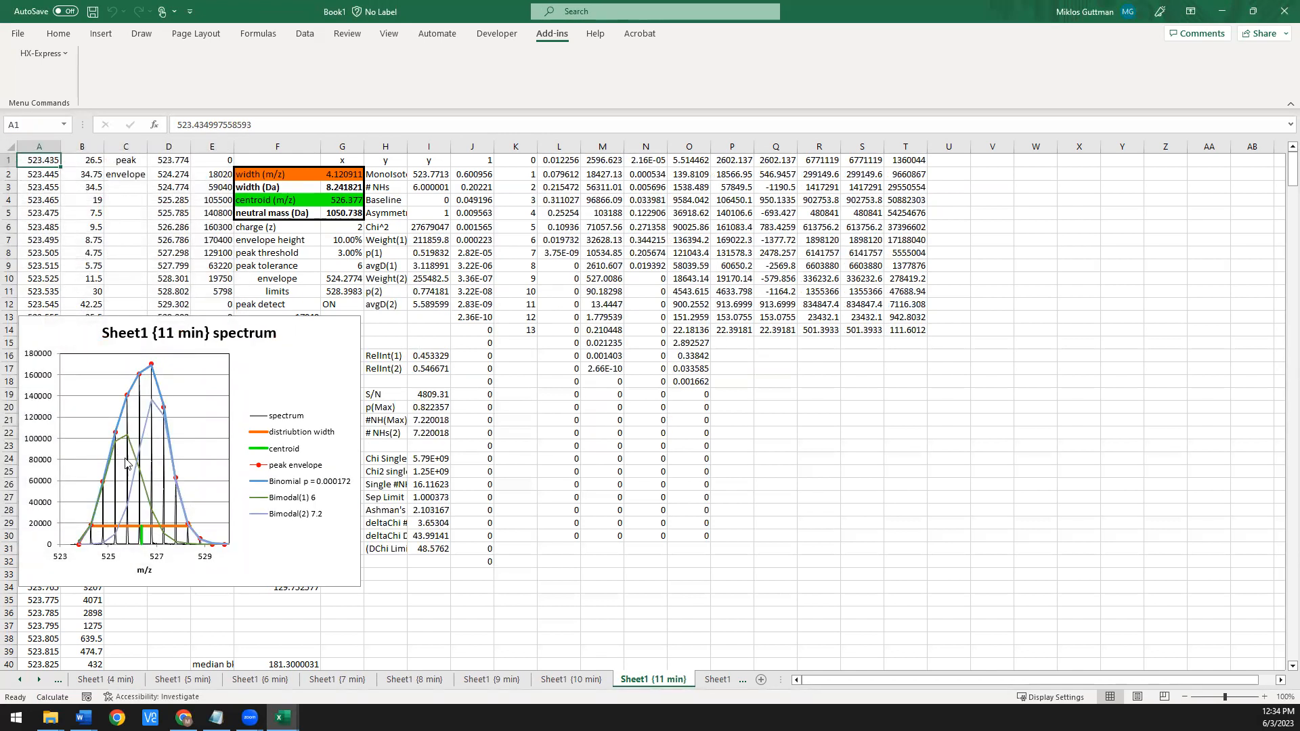
pyautogui.moveTo(440, 357); pyautogui.dragTo(439, 365)
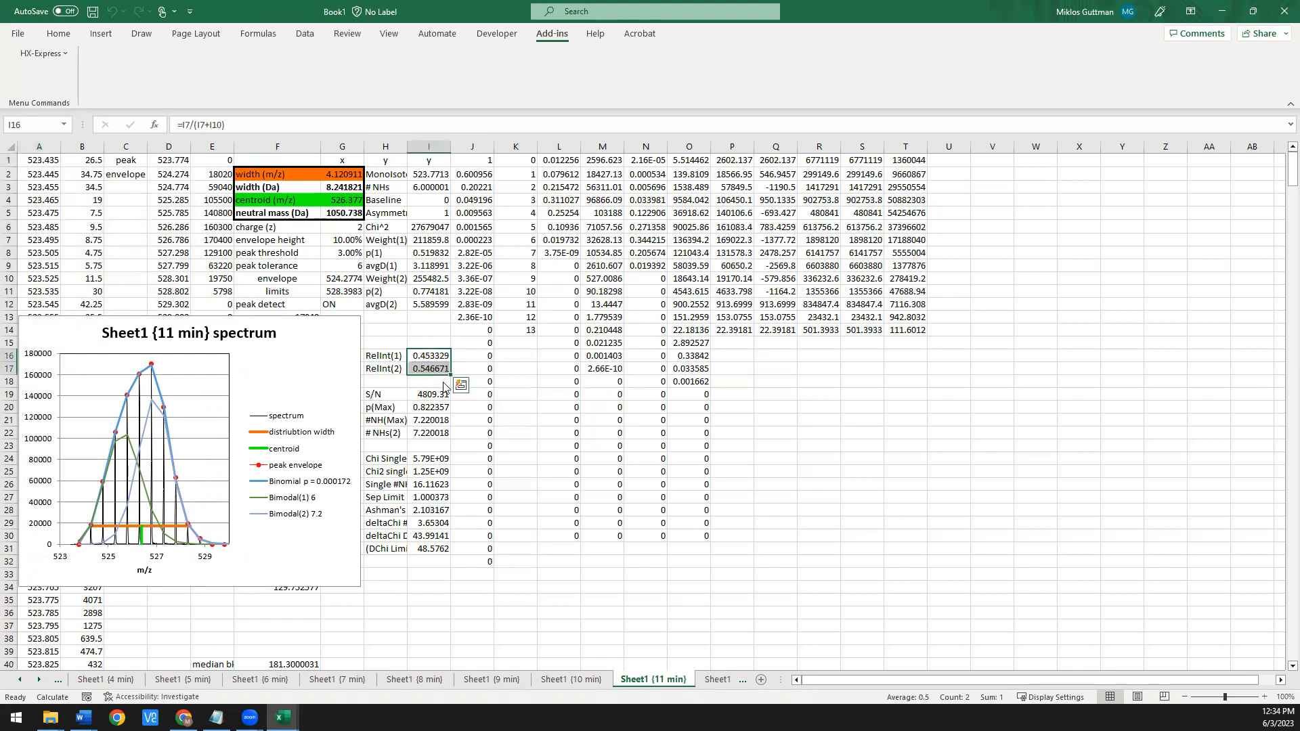
pyautogui.click(435, 355)
pyautogui.click(441, 369)
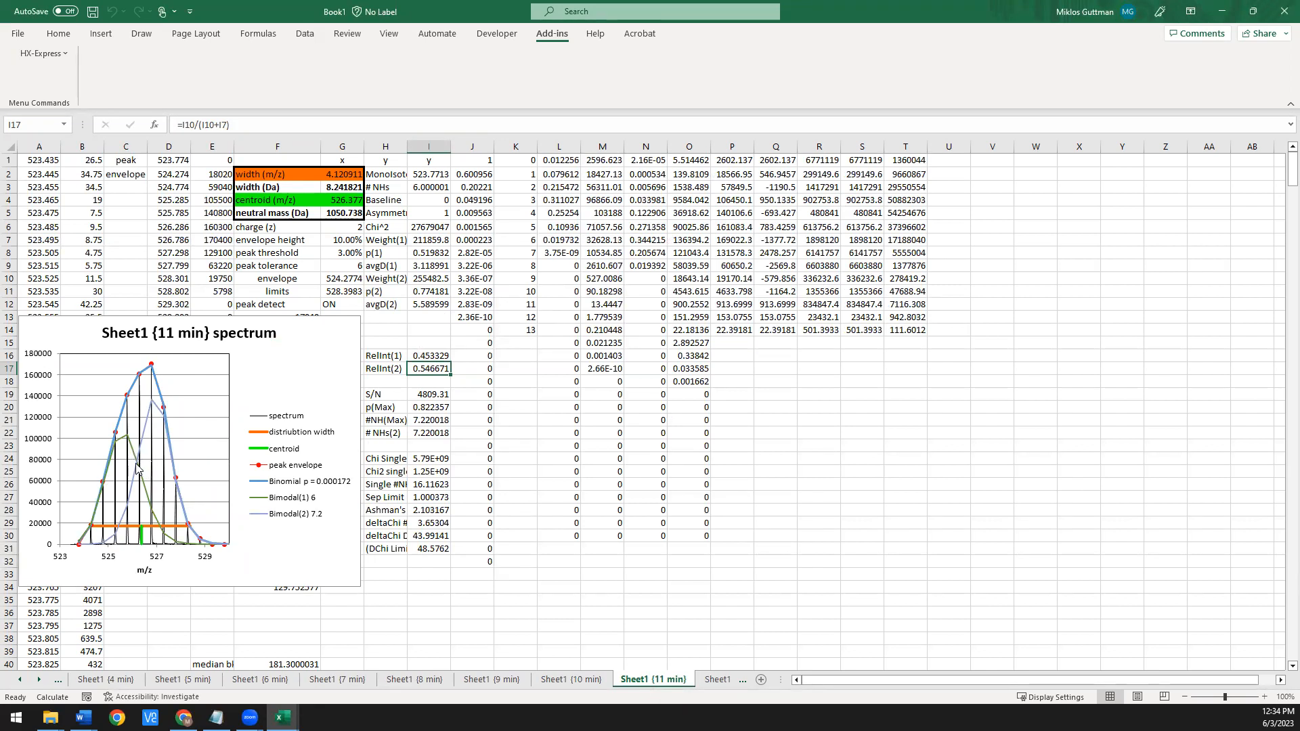
pyautogui.moveTo(434, 370); pyautogui.dragTo(435, 366)
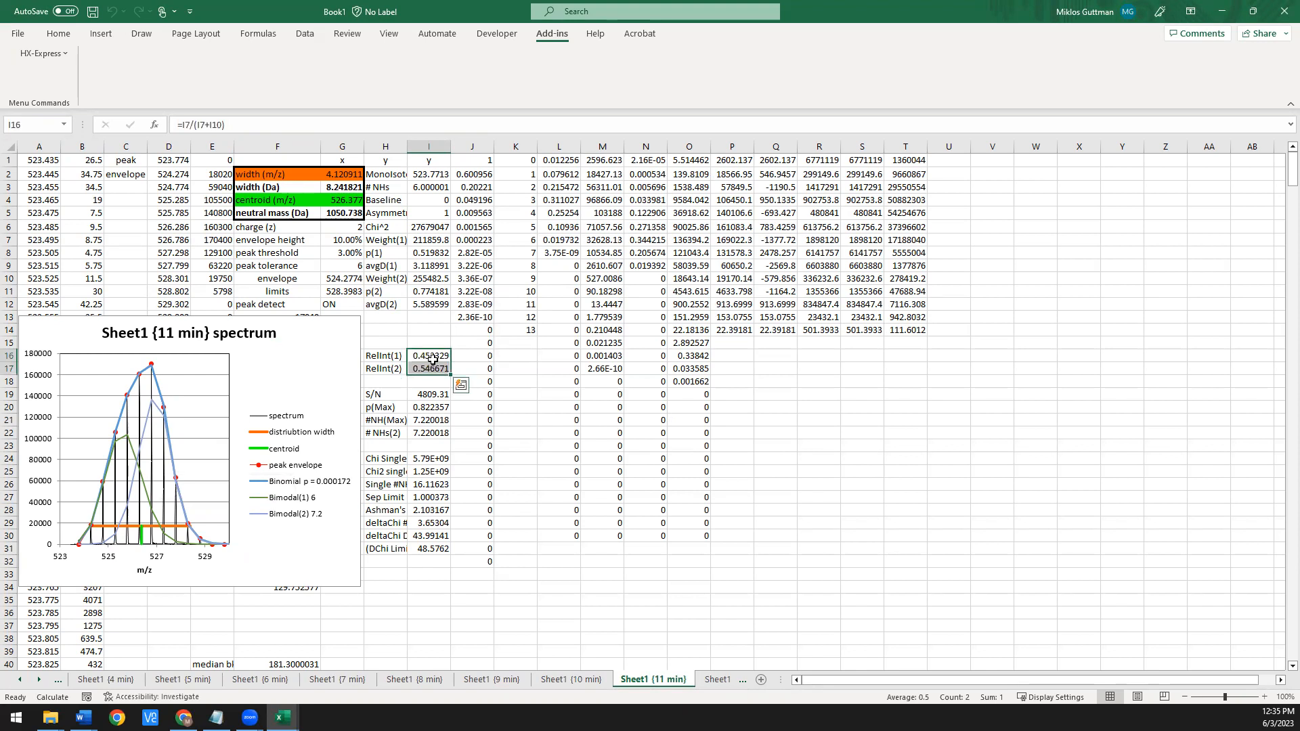
# - Rerun the Double Binomial deconvolution on the 11 min spectrum with the bimodal statistical analyses option enabled
pyautogui.click(37, 54)
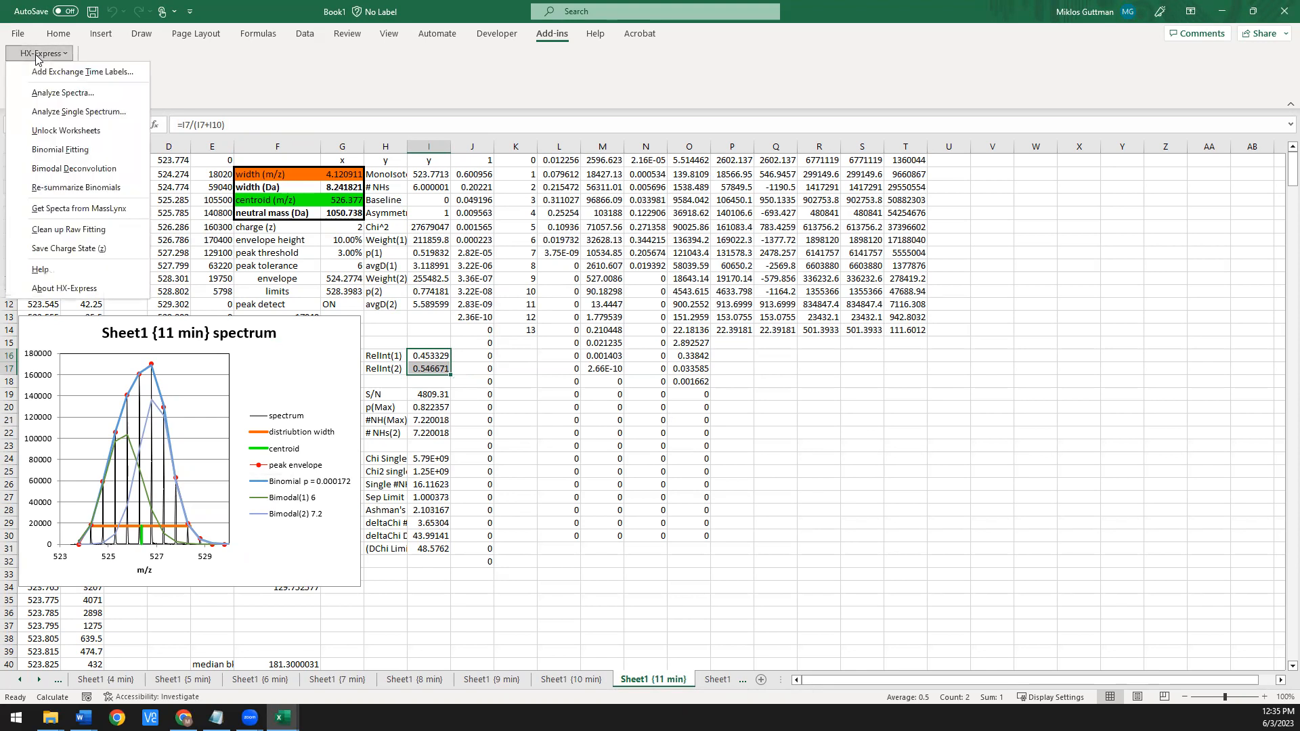
pyautogui.click(53, 172)
pyautogui.moveTo(114, 176); pyautogui.dragTo(701, 201)
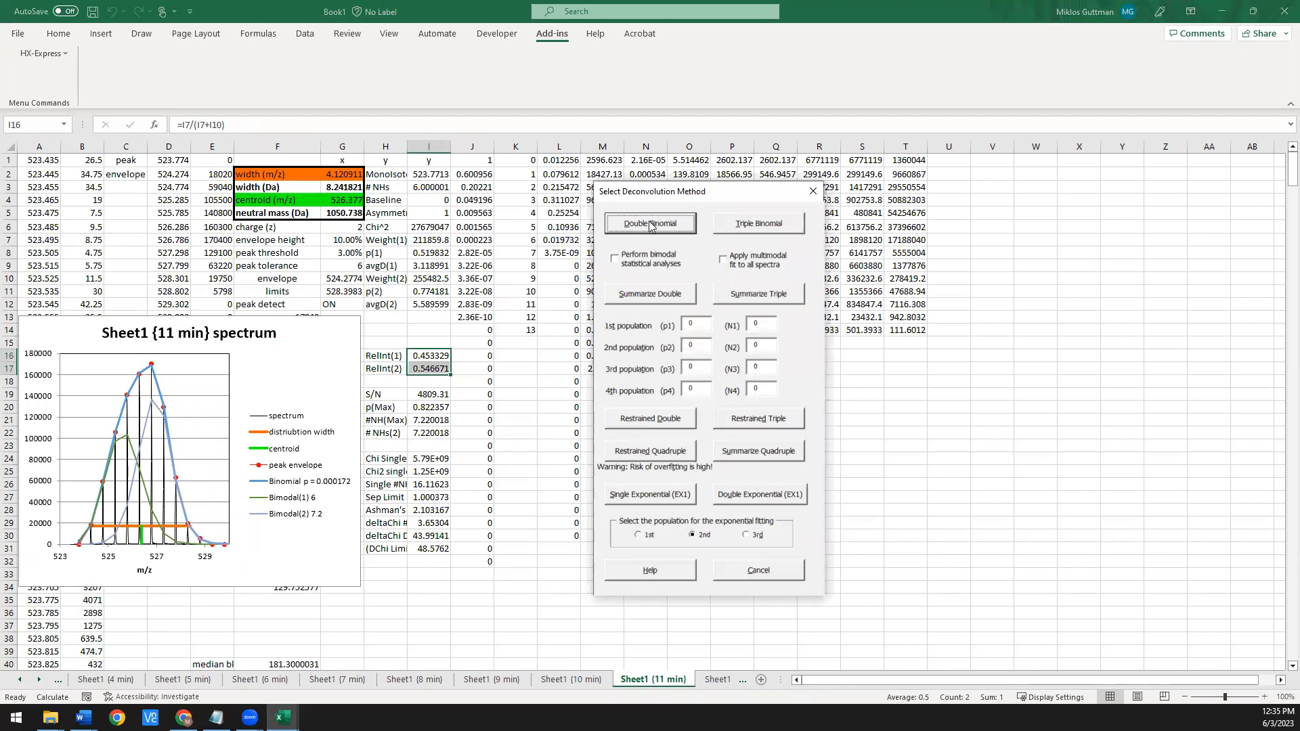
pyautogui.click(615, 261)
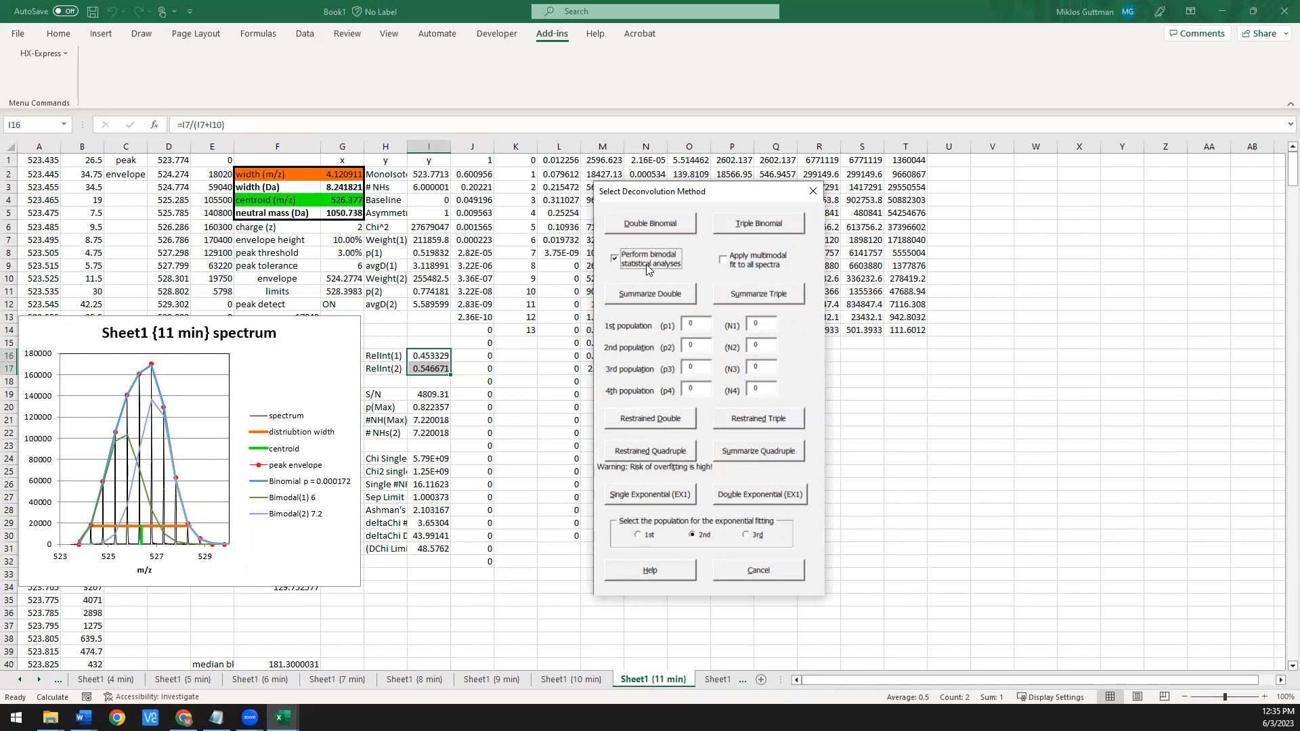
pyautogui.click(647, 223)
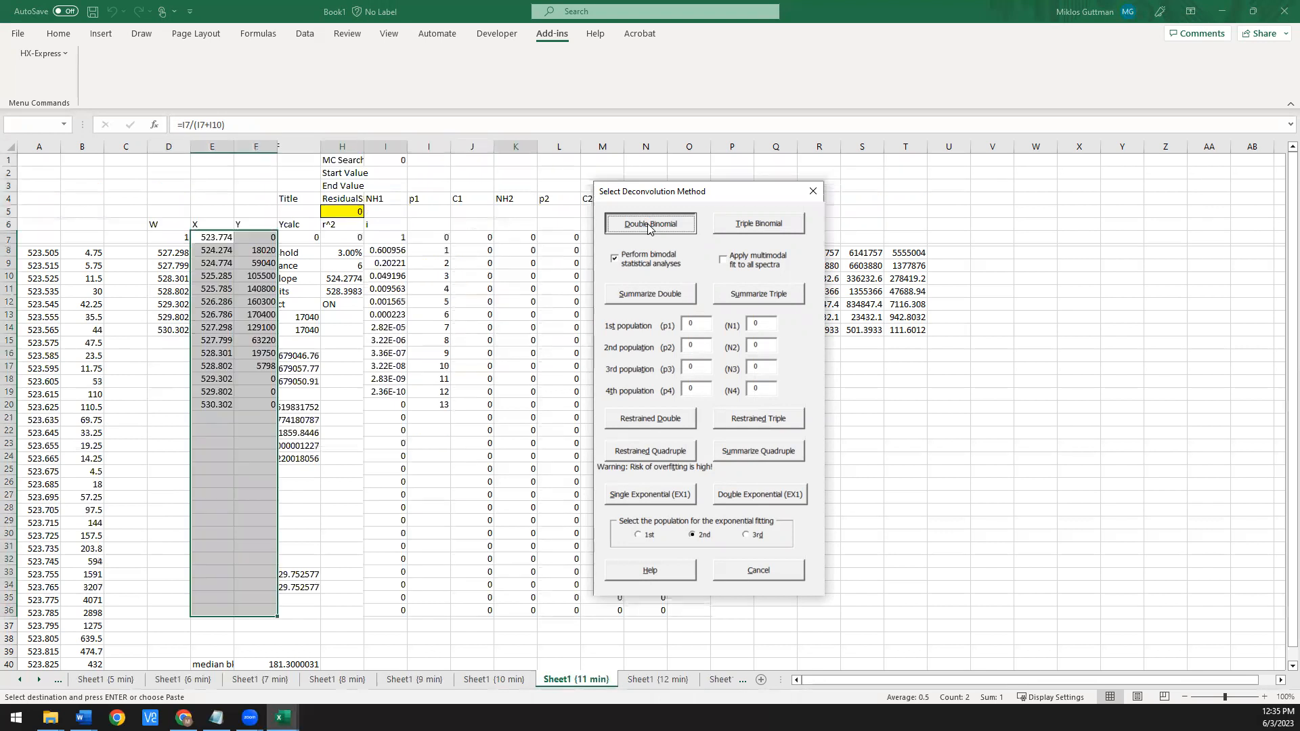
pyautogui.click(648, 228)
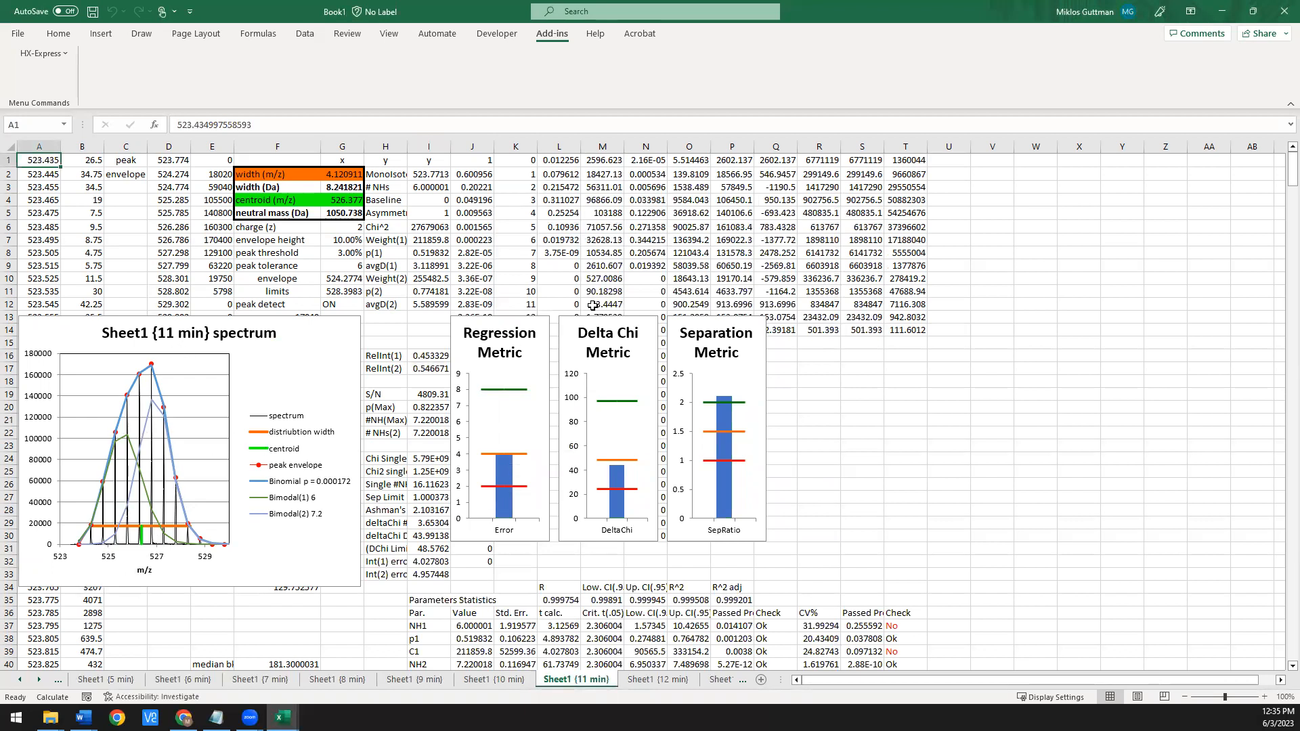
# - Examine the fitted population values, the Regression, Delta Chi and Separation Metric charts and the Parameters Statistics table for the 11 min spectrum
pyautogui.moveTo(428, 354)
pyautogui.mouseDown()
pyautogui.moveTo(431, 418)
pyautogui.moveTo(443, 364)
pyautogui.mouseUp()
pyautogui.moveTo(435, 254); pyautogui.dragTo(433, 370)
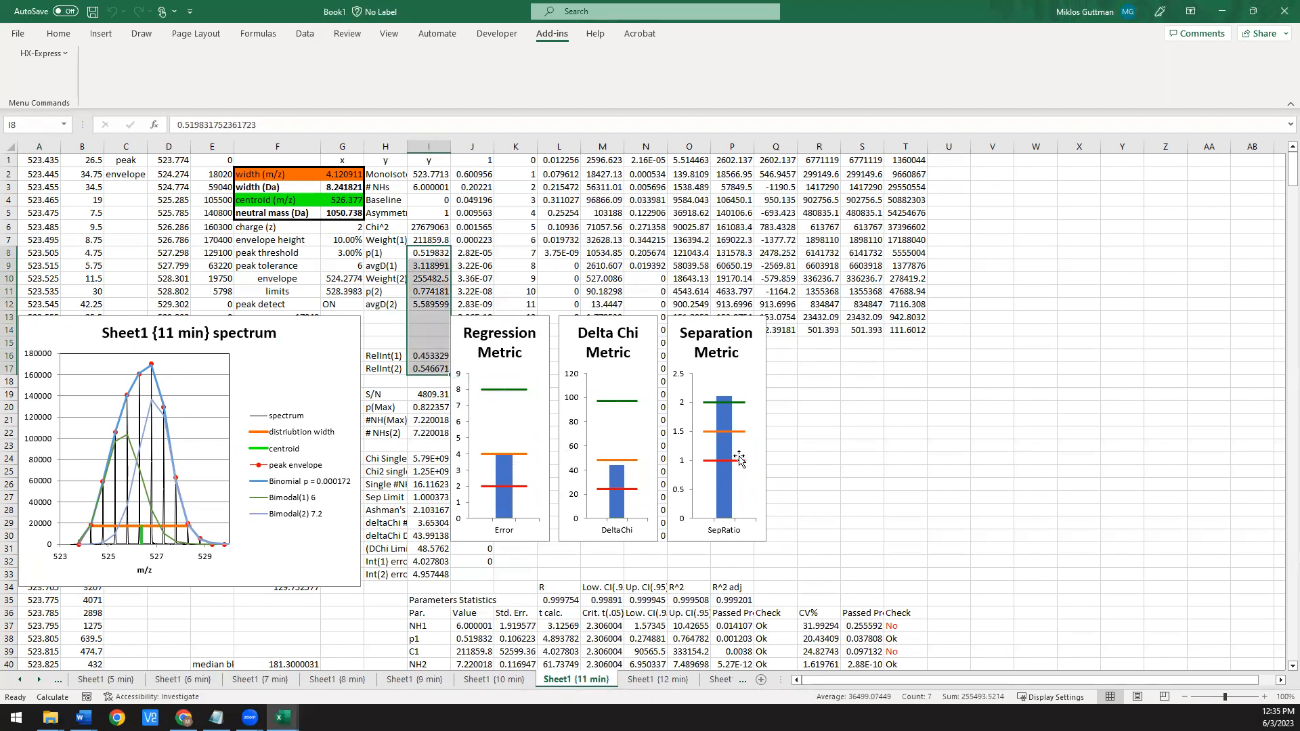
pyautogui.click(813, 429)
pyautogui.scroll(-3, 813, 428)
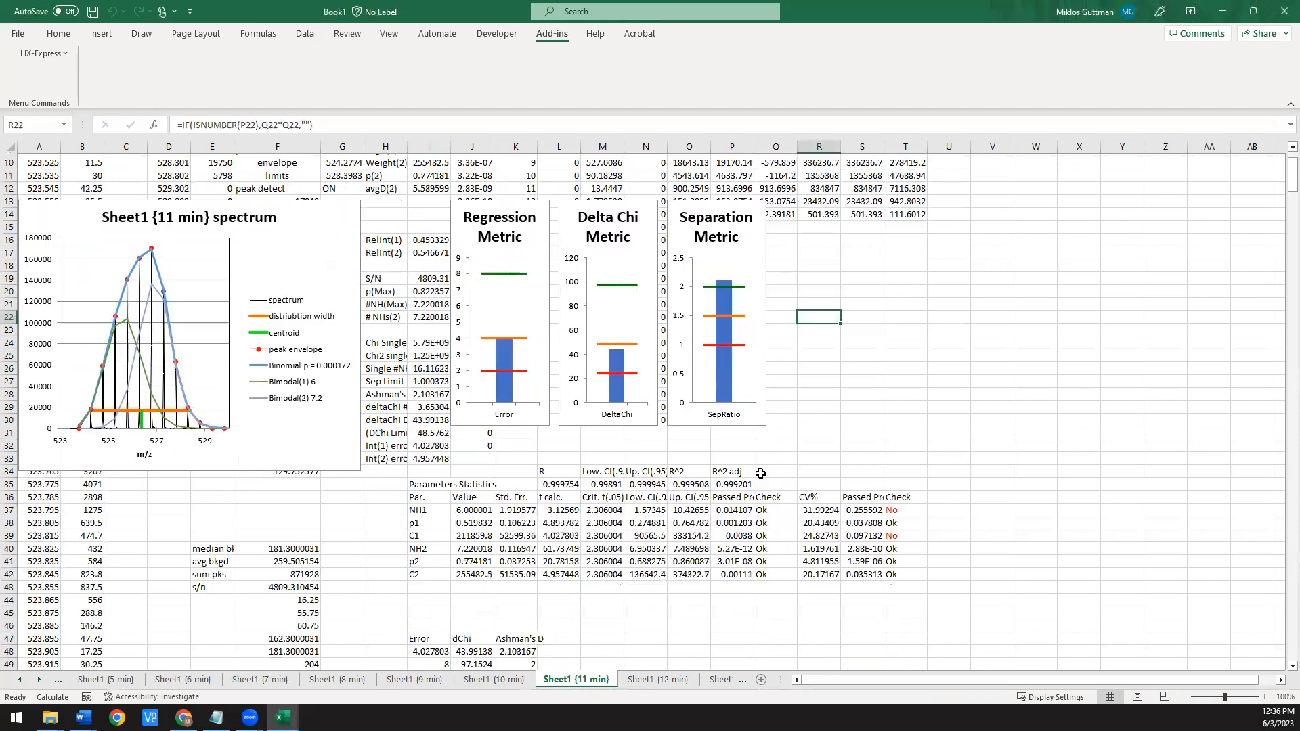
pyautogui.click(438, 466)
pyautogui.moveTo(438, 466); pyautogui.dragTo(894, 573)
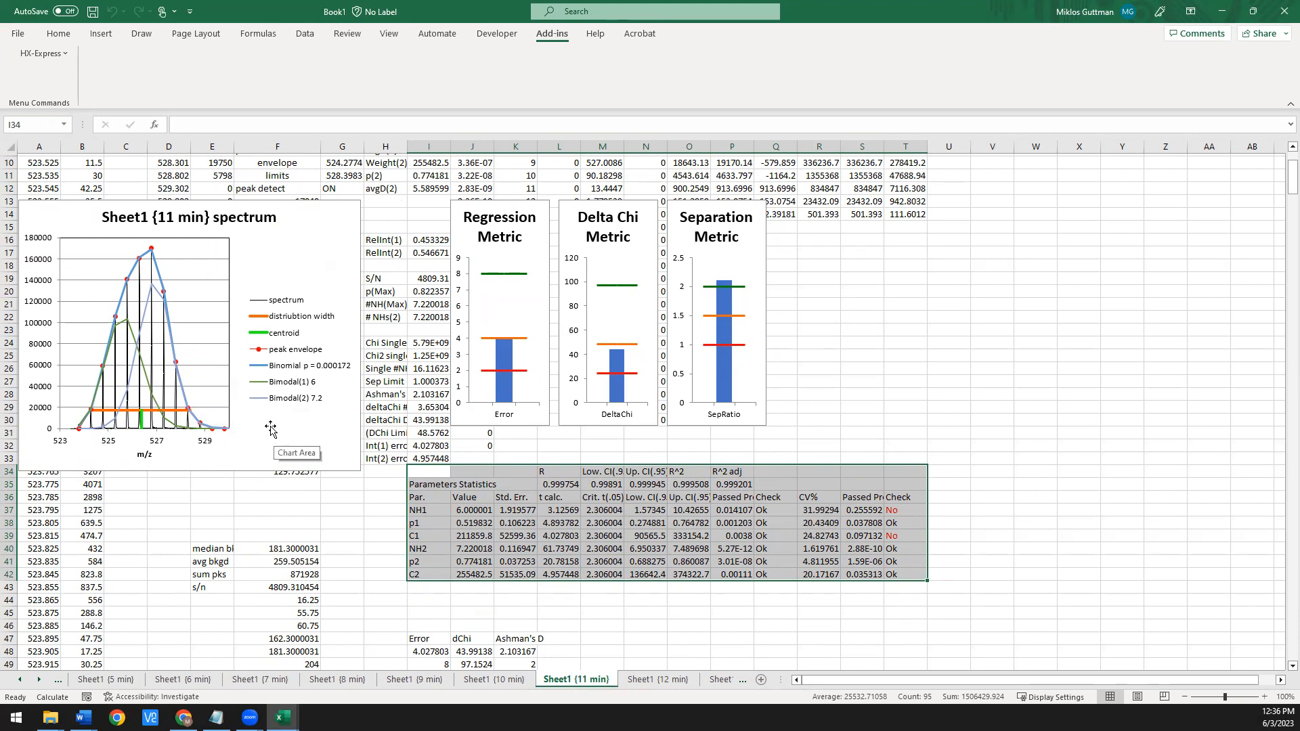
pyautogui.click(844, 435)
pyautogui.scroll(2, 676, 421)
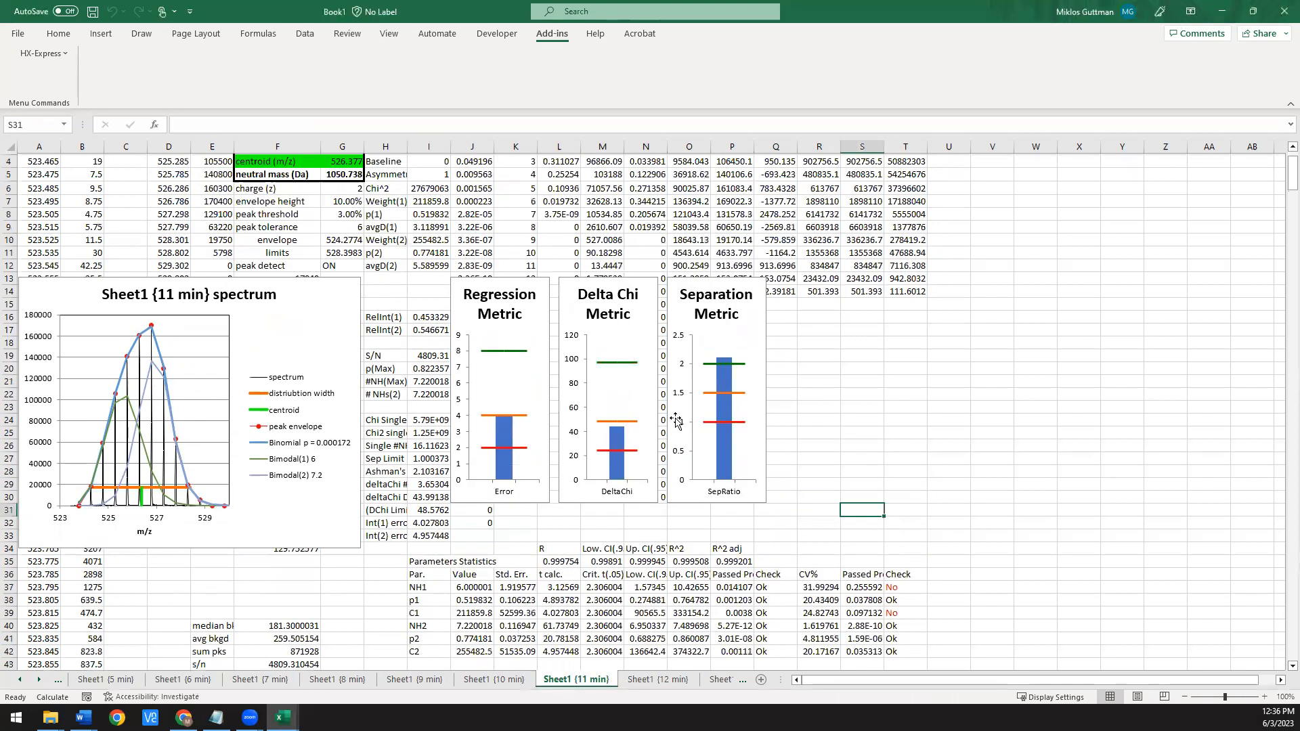
pyautogui.moveTo(437, 560); pyautogui.dragTo(925, 652)
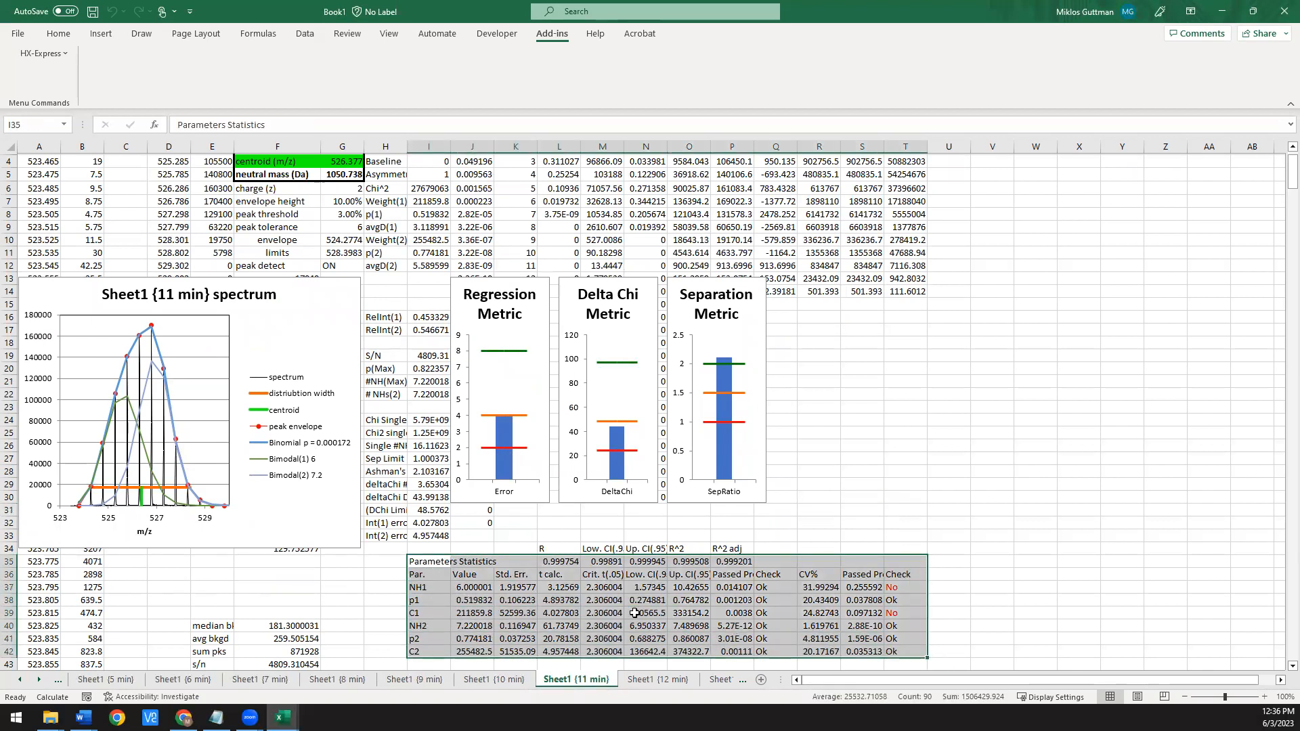
# - Examine the fitted values, standard errors and calculated t values of the six parameters in the 11 min Parameters Statistics table
pyautogui.moveTo(438, 583); pyautogui.dragTo(434, 650)
pyautogui.moveTo(477, 584); pyautogui.dragTo(474, 653)
pyautogui.moveTo(516, 587); pyautogui.dragTo(515, 647)
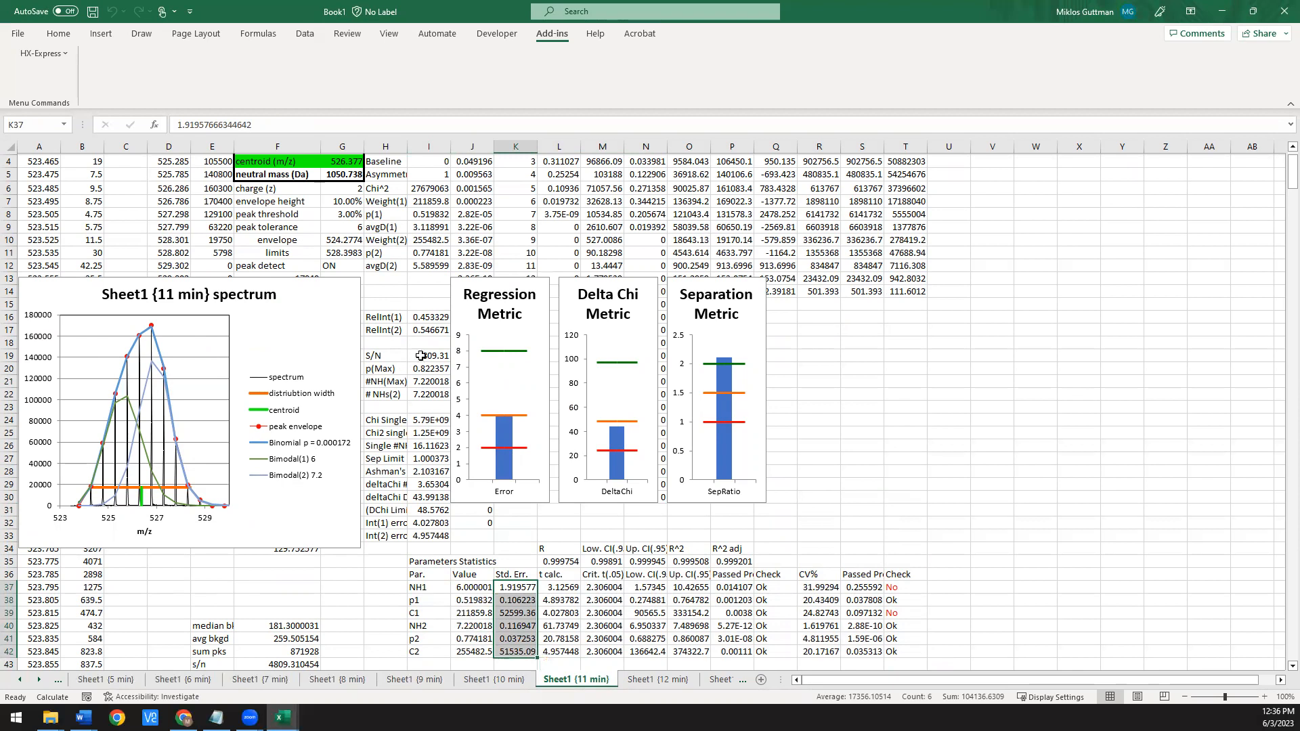
# - Compare the relative intensities of both 11 min populations with the C1 and C2 rows and their CV% values in the Parameters Statistics table
pyautogui.click(430, 317)
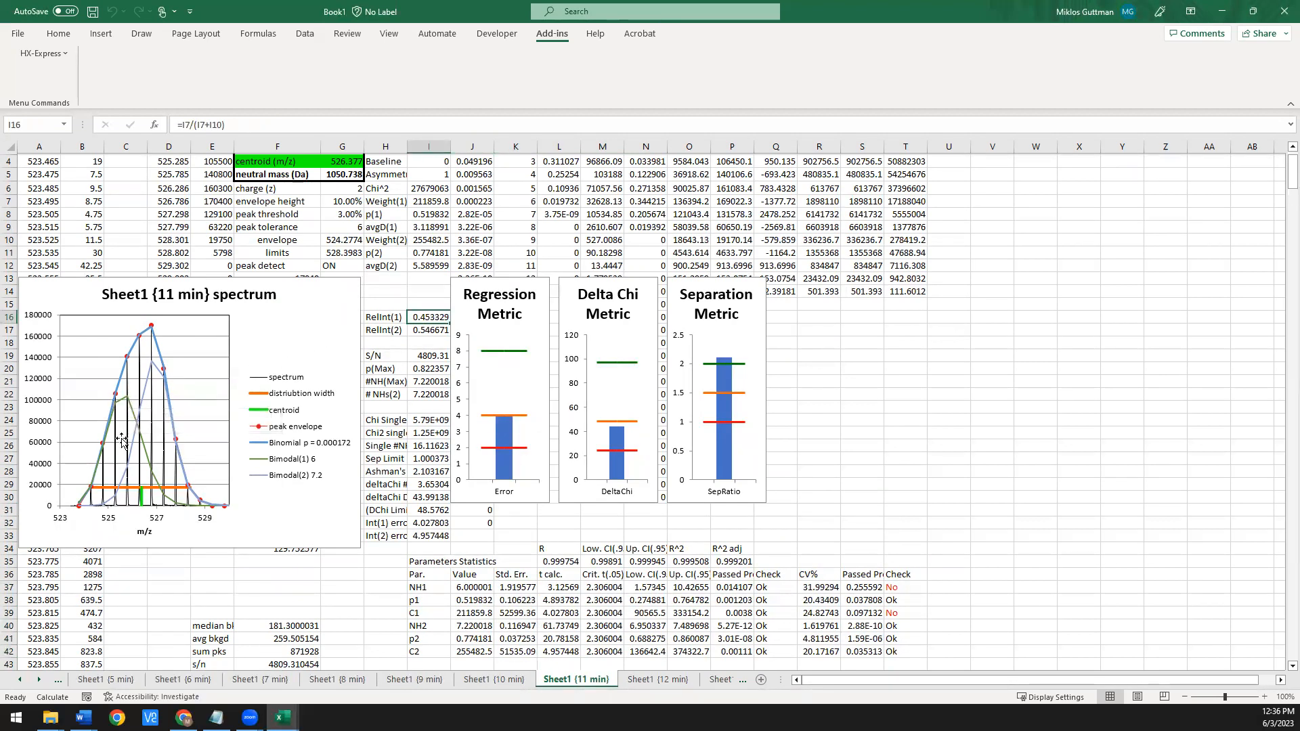
pyautogui.moveTo(423, 612); pyautogui.dragTo(904, 615)
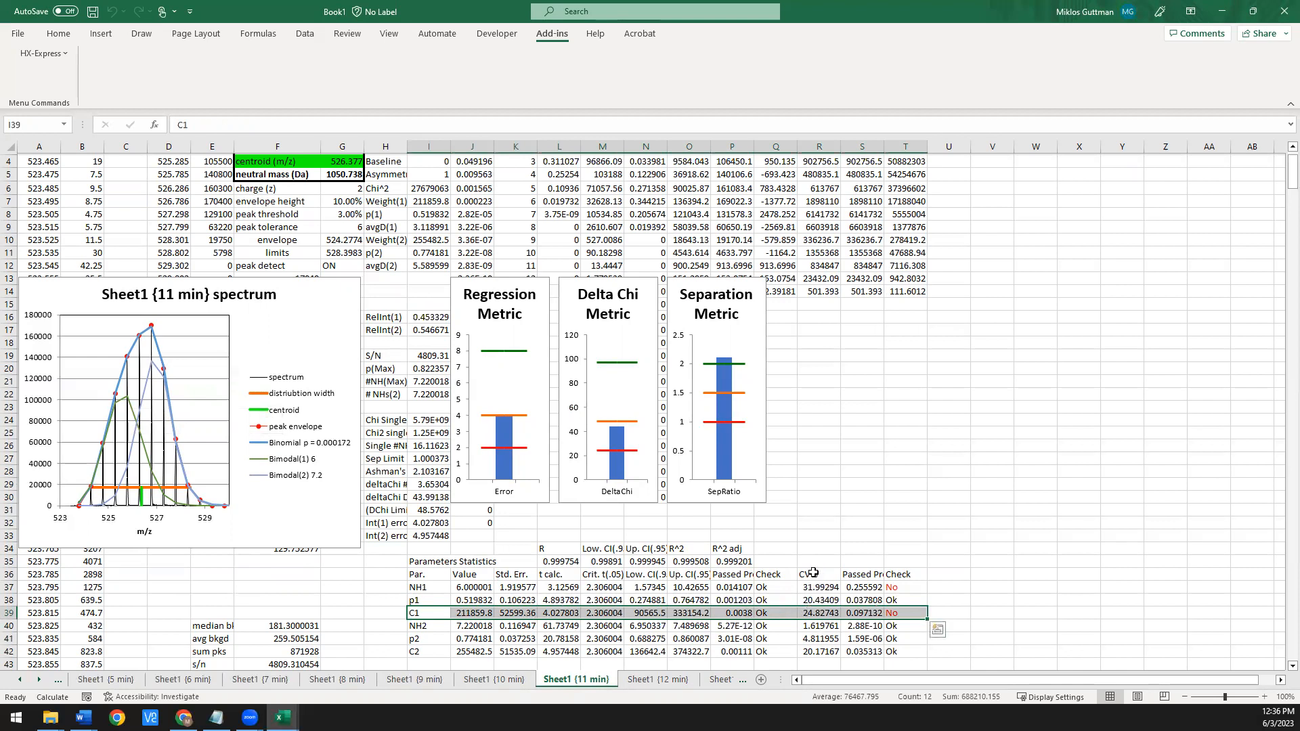
pyautogui.click(819, 613)
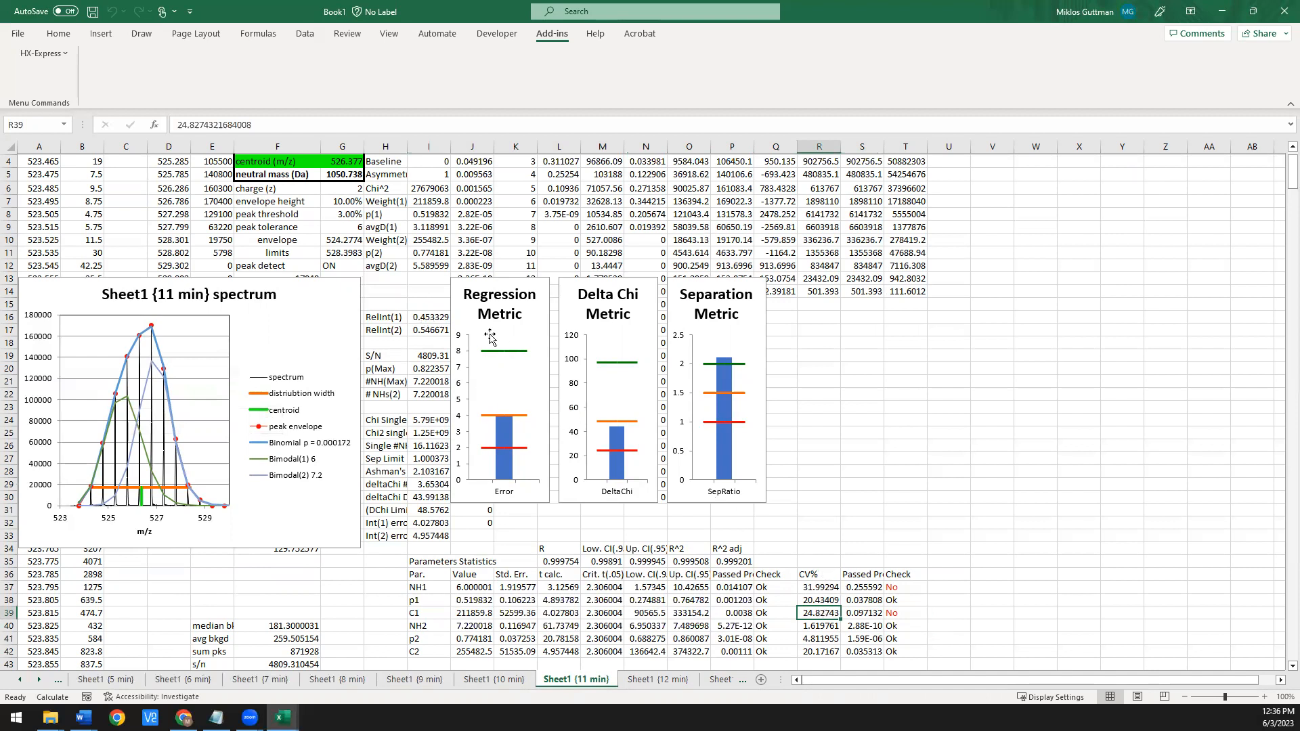
pyautogui.click(432, 318)
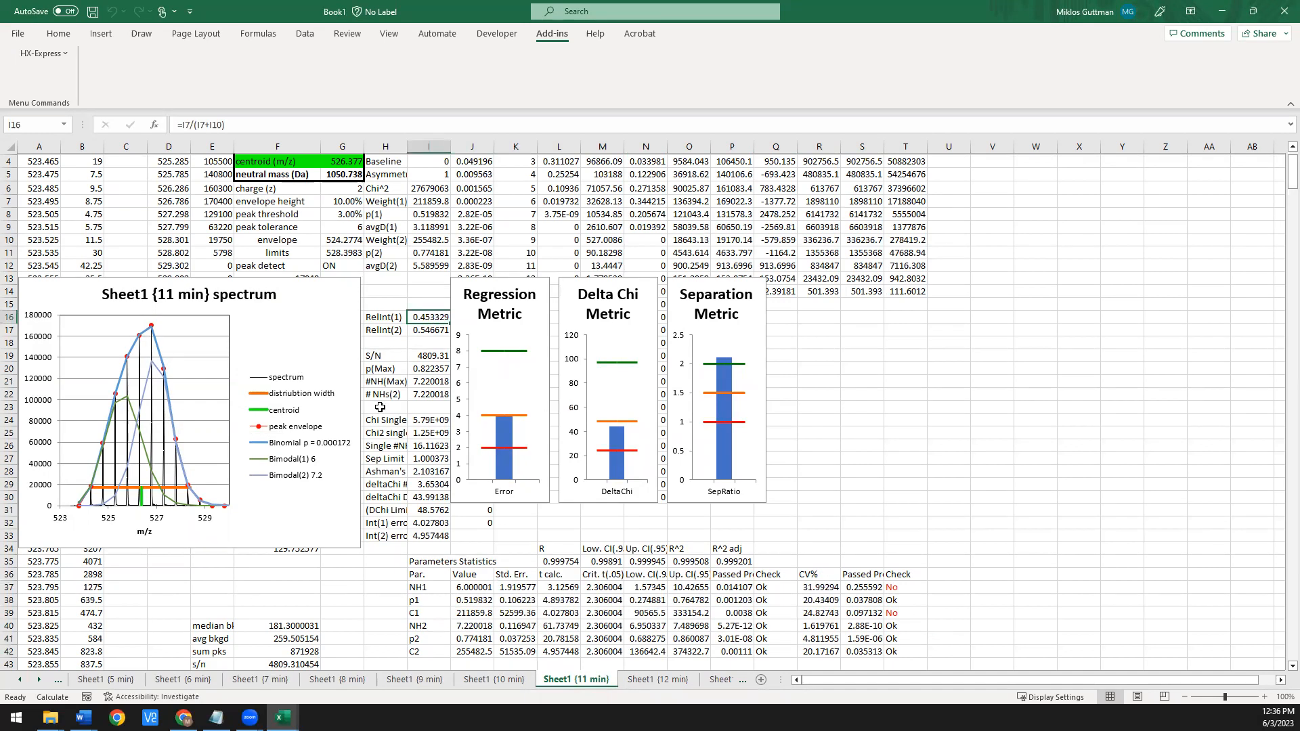
pyautogui.click(823, 614)
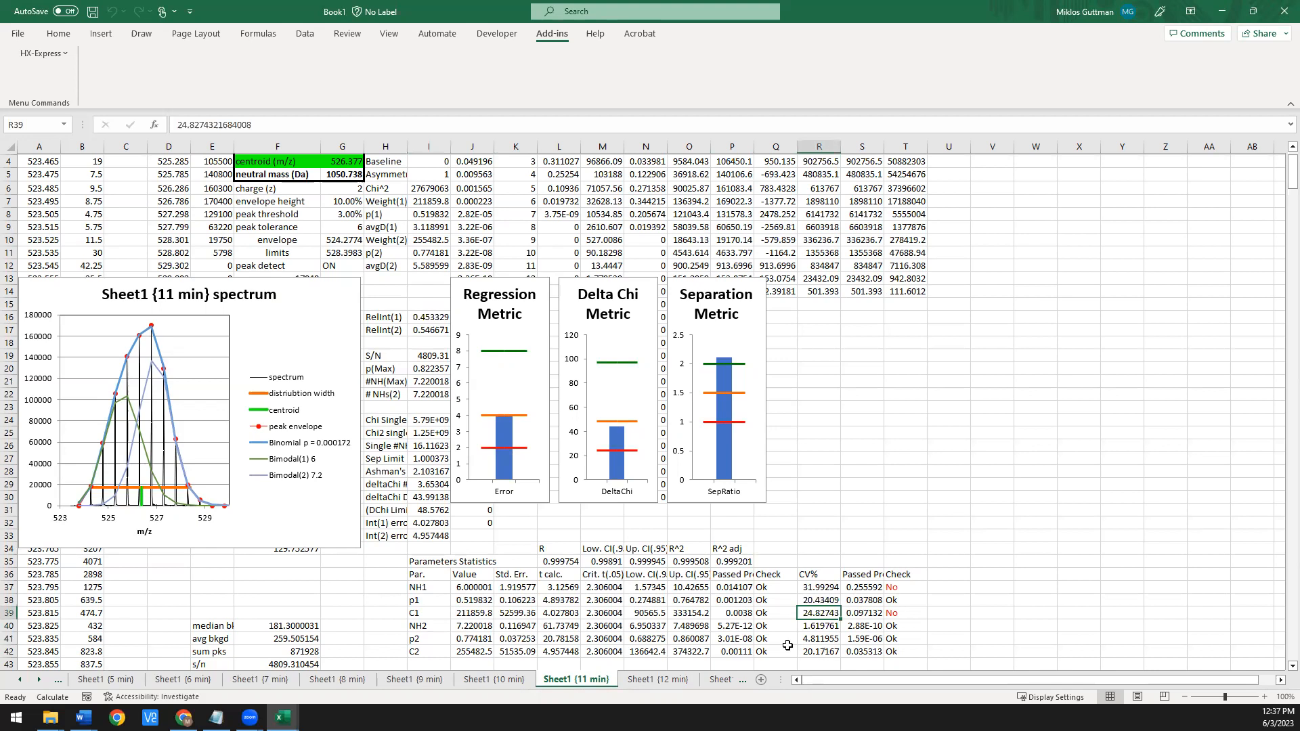
pyautogui.click(433, 331)
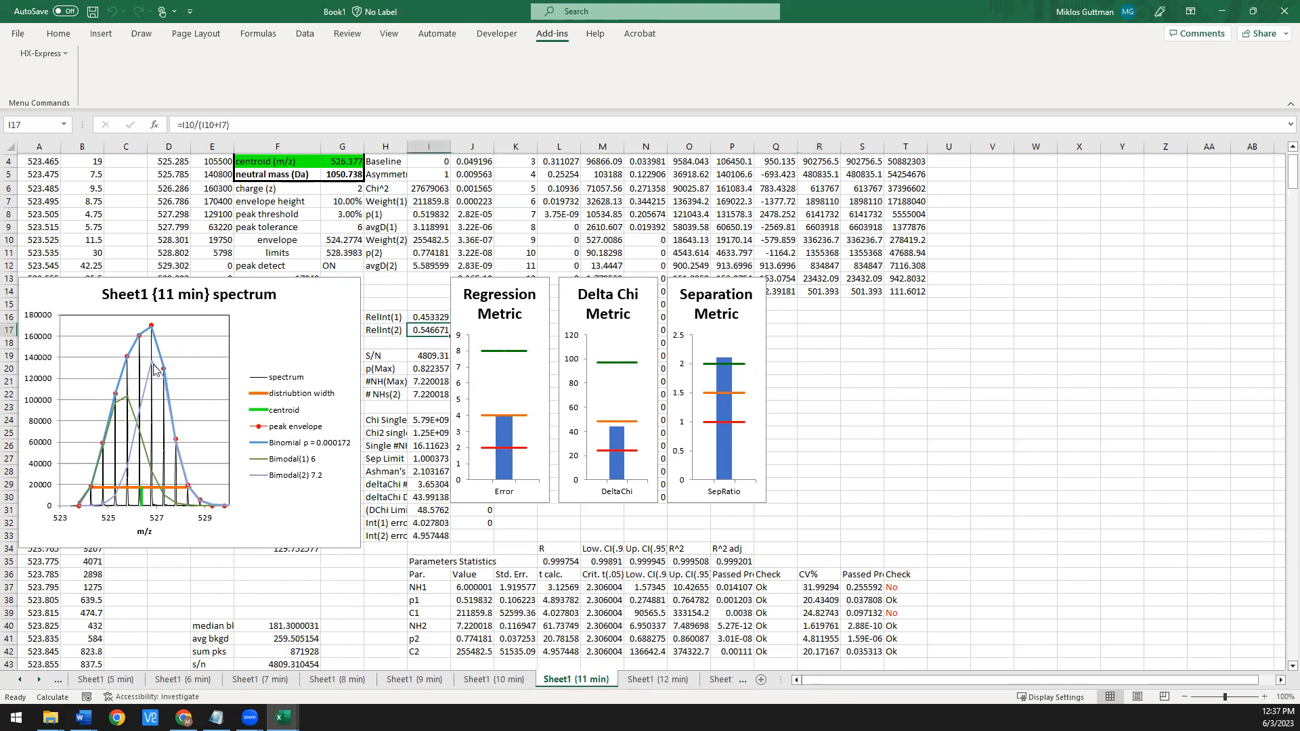
pyautogui.moveTo(431, 652); pyautogui.dragTo(911, 651)
pyautogui.click(821, 651)
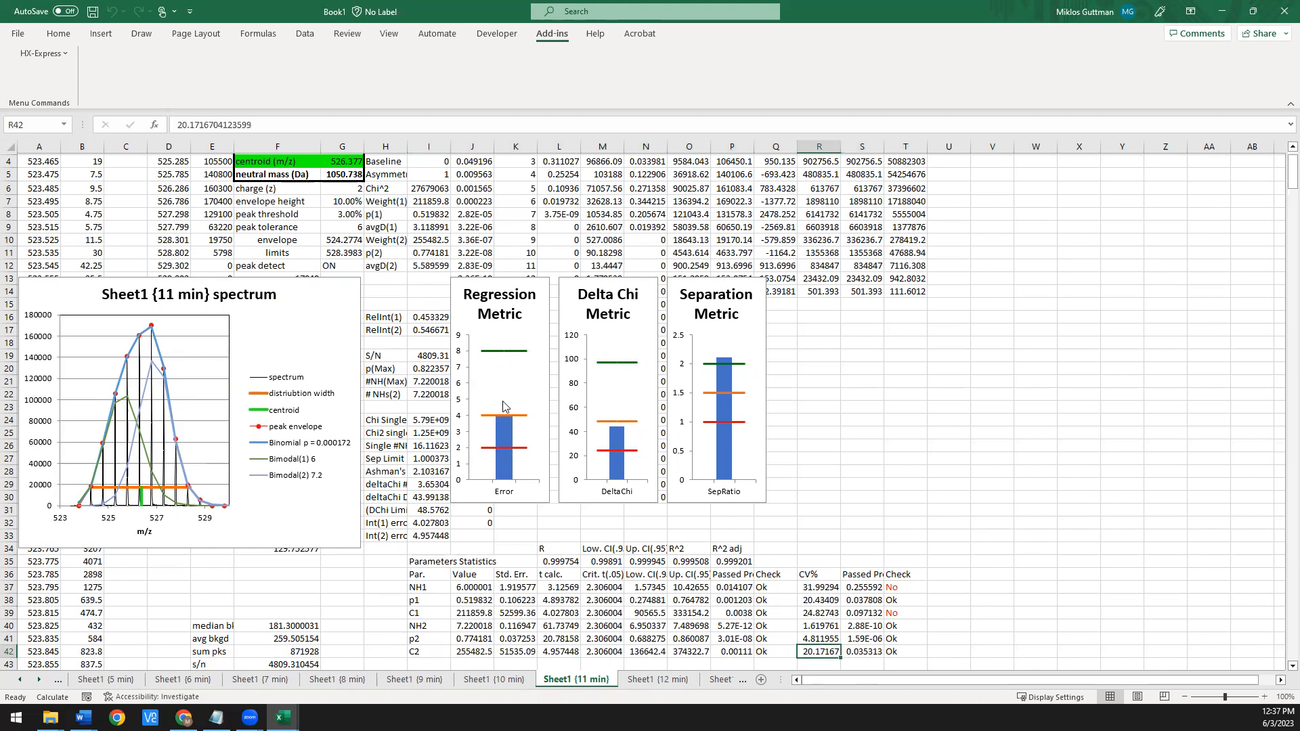
# - Examine the Error bar of the 11 min Regression Metric chart against the CV% of parameter C1
pyautogui.click(516, 290)
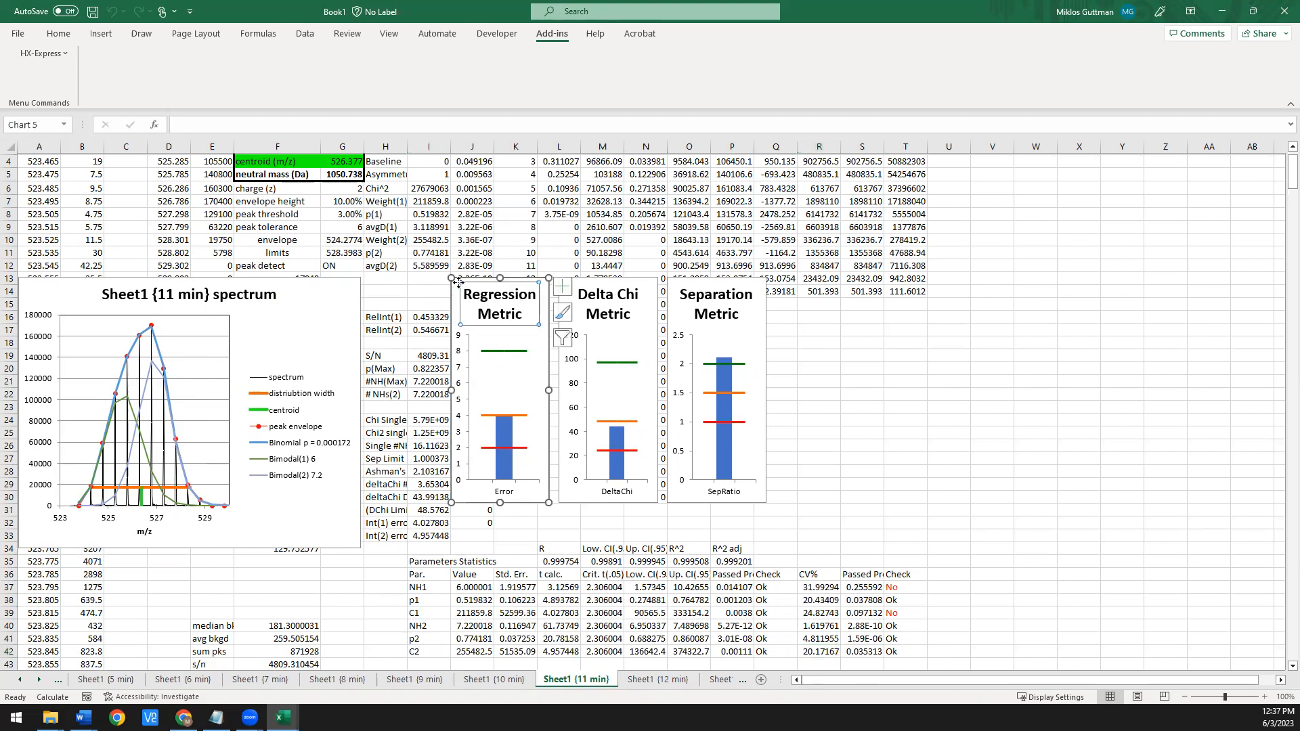
pyautogui.click(499, 245)
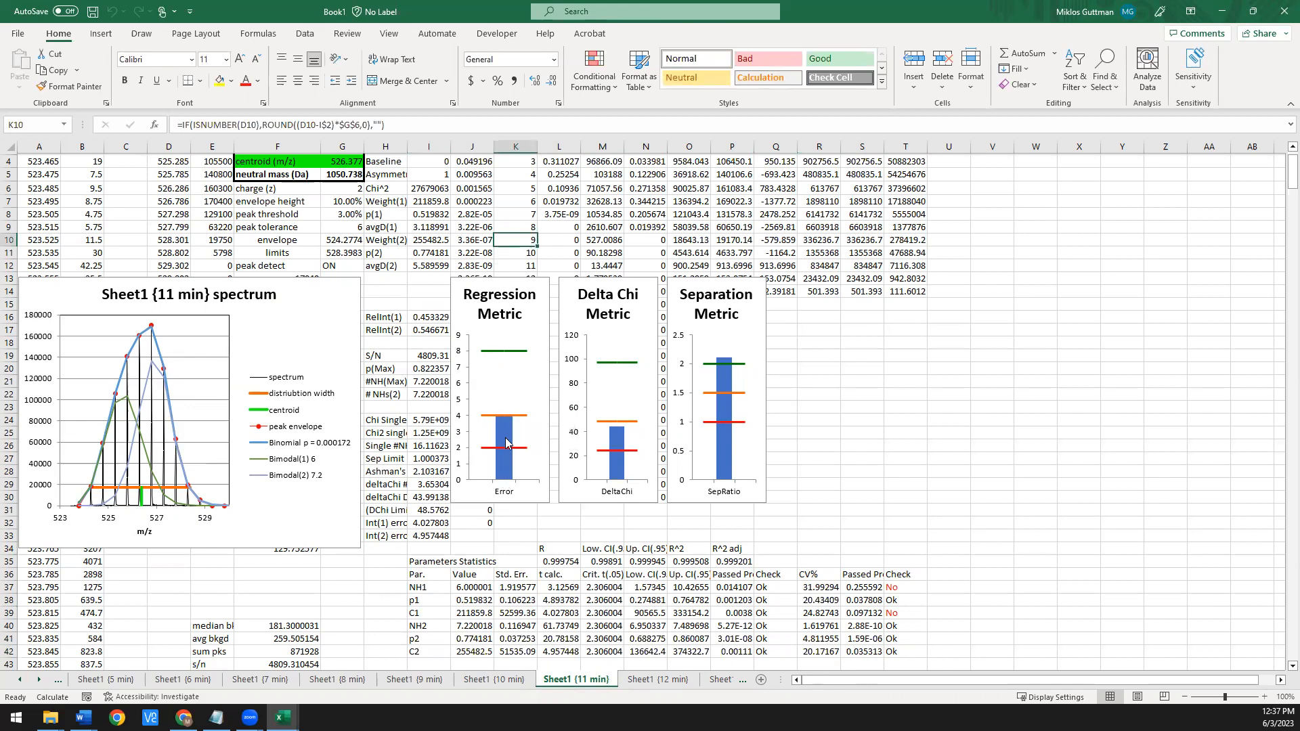
pyautogui.moveTo(506, 444)
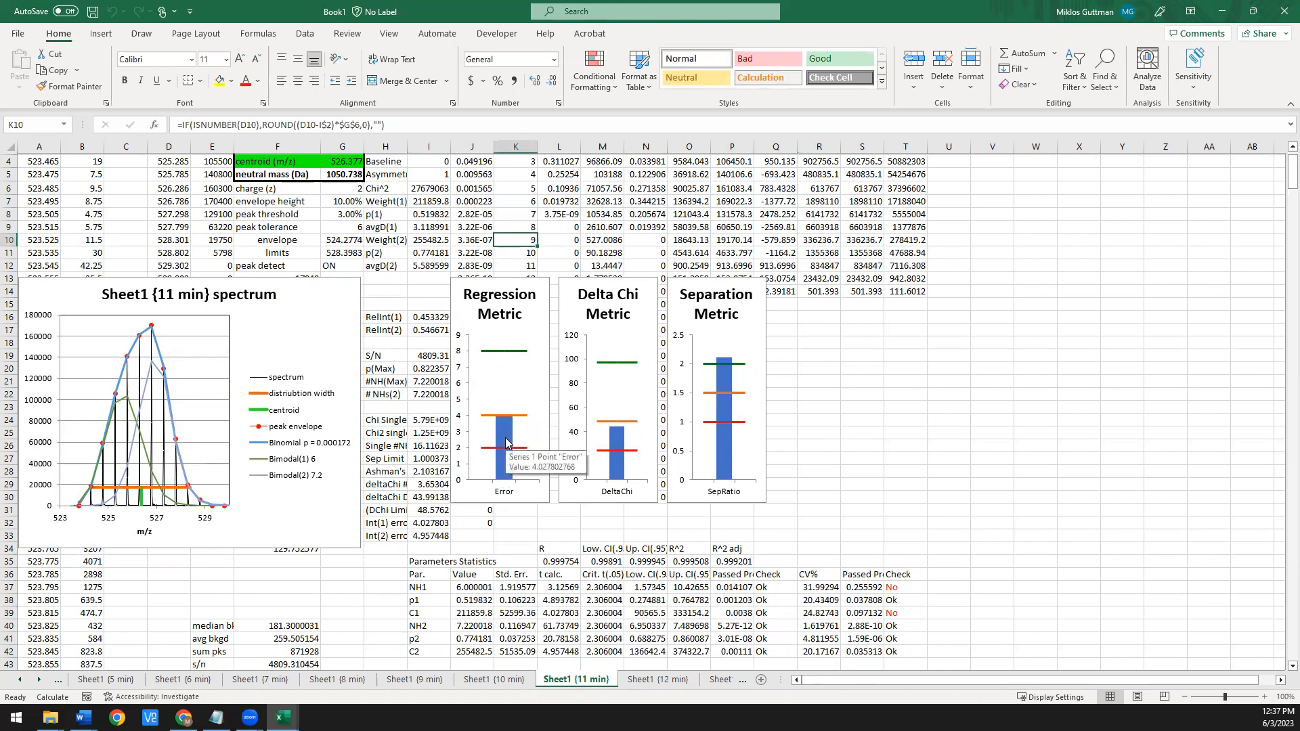
pyautogui.click(822, 612)
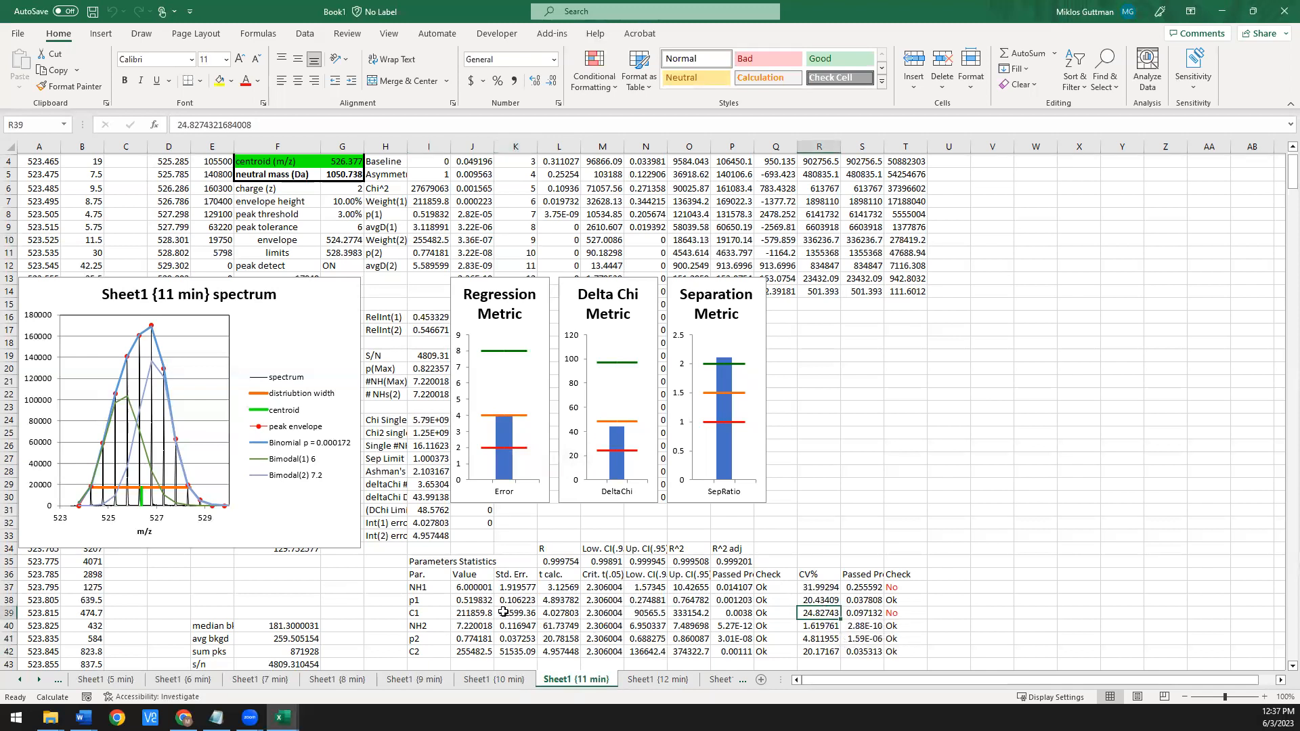
pyautogui.moveTo(505, 433)
# - Review the relative intensities and average deuterium levels of both 11 min populations alongside the Separation Metric chart
pyautogui.moveTo(433, 317); pyautogui.dragTo(437, 328)
pyautogui.click(431, 266)
pyautogui.press('Up')
pyautogui.press('Up')
pyautogui.press('Up')
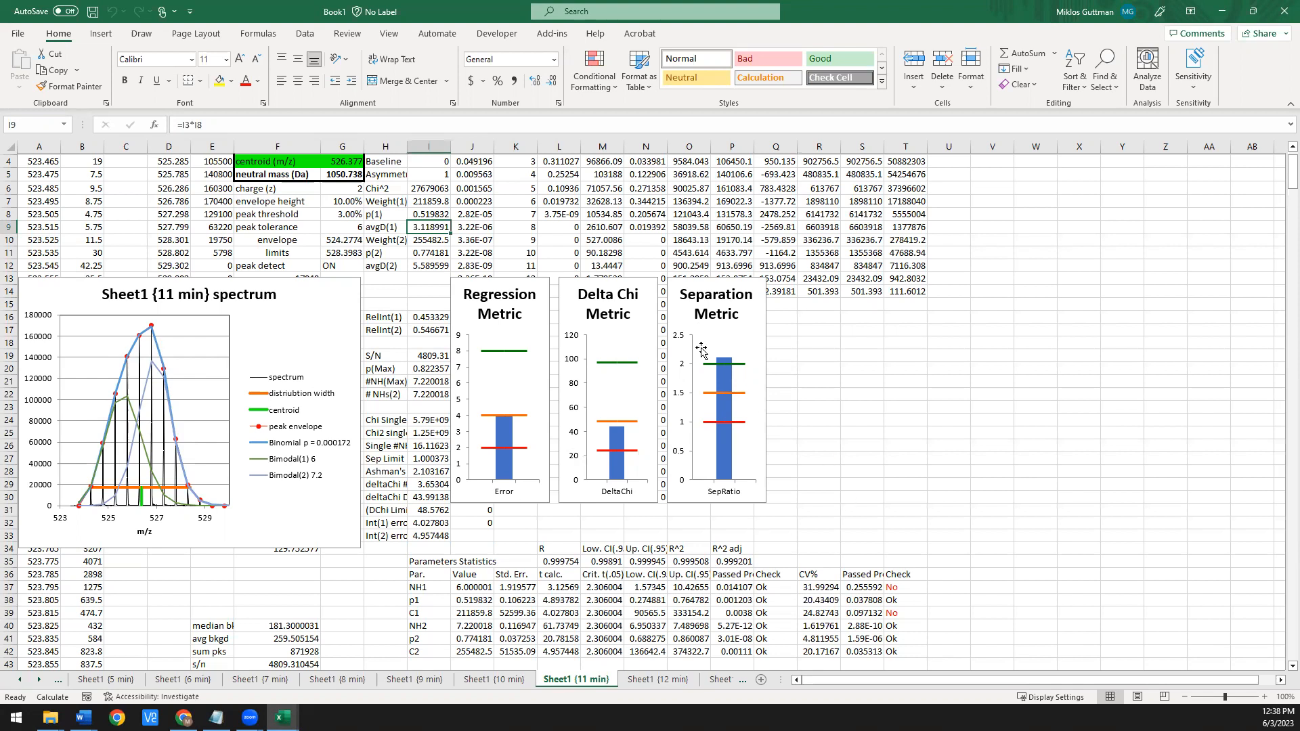
pyautogui.moveTo(717, 452)
pyautogui.moveTo(134, 444)
pyautogui.moveTo(424, 317); pyautogui.dragTo(427, 331)
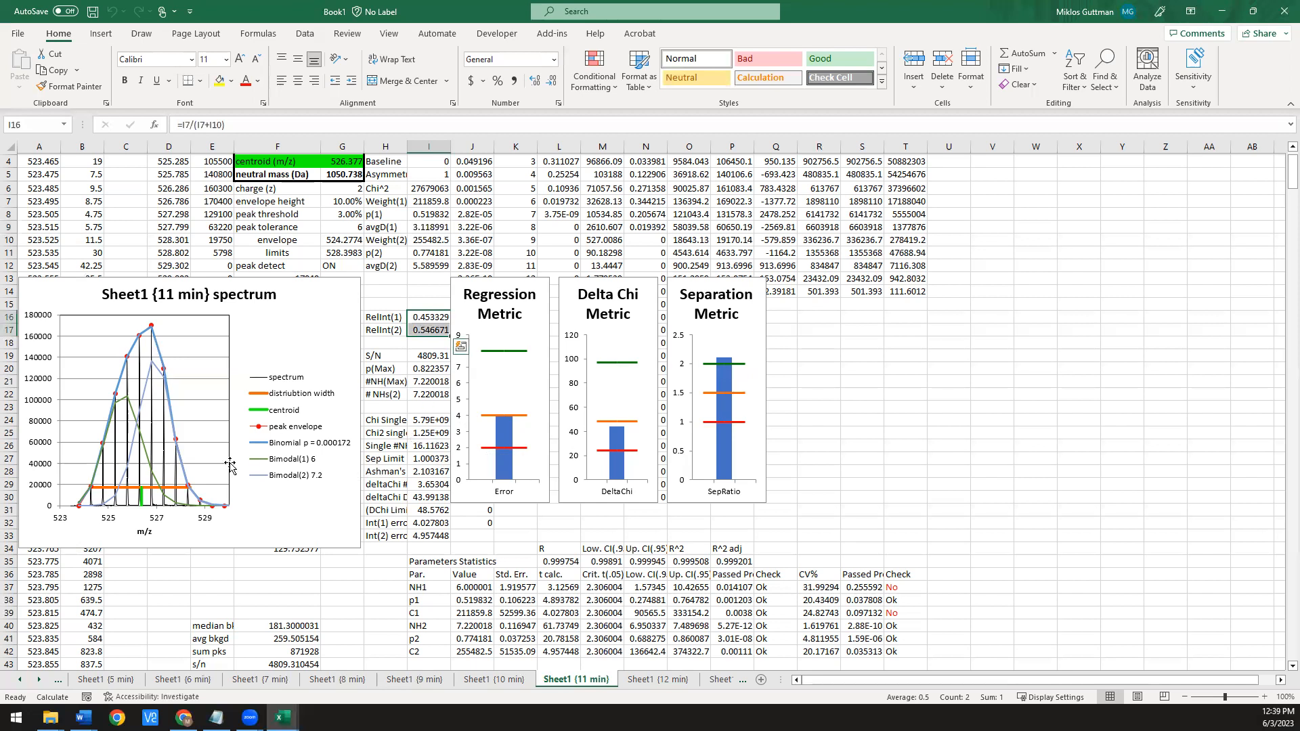
# - Run a Double Binomial bimodal deconvolution with bimodal statistical analyses on the 4 min spectrum
pyautogui.click(21, 681)
pyautogui.click(21, 681)
pyautogui.click(103, 679)
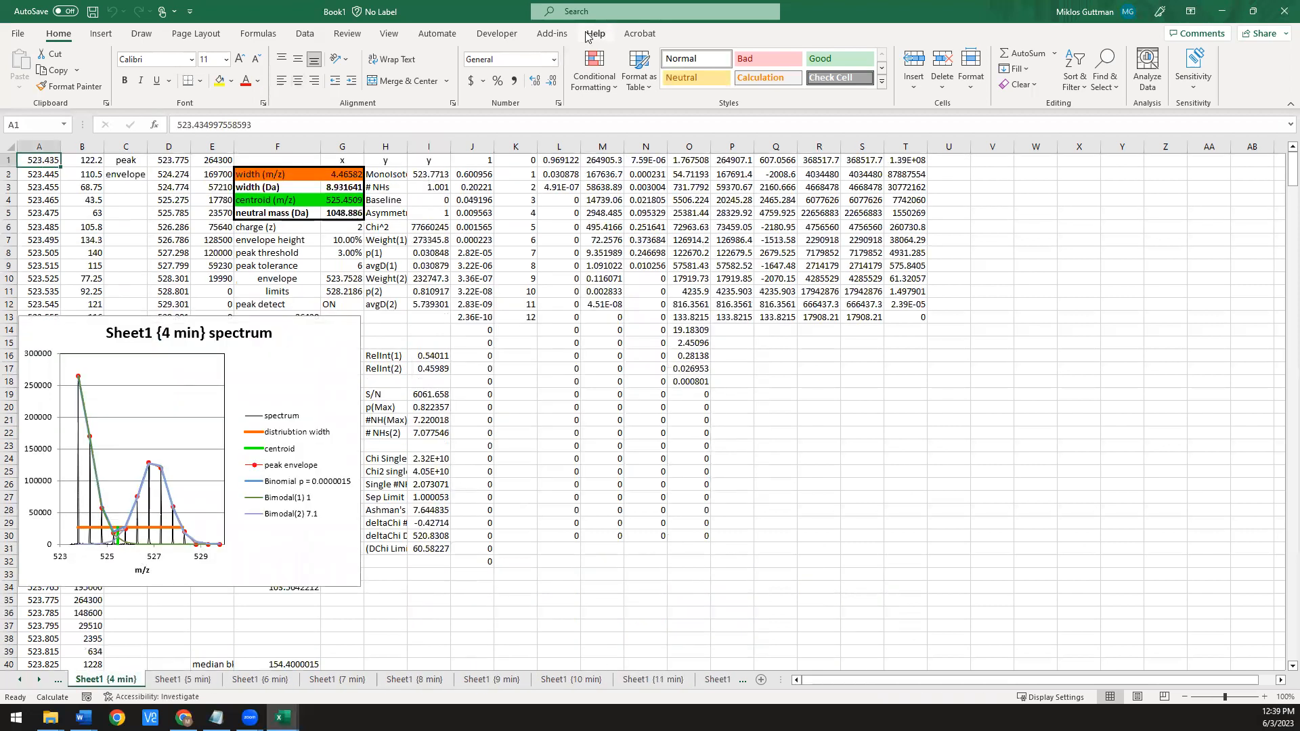
pyautogui.click(560, 35)
pyautogui.click(42, 53)
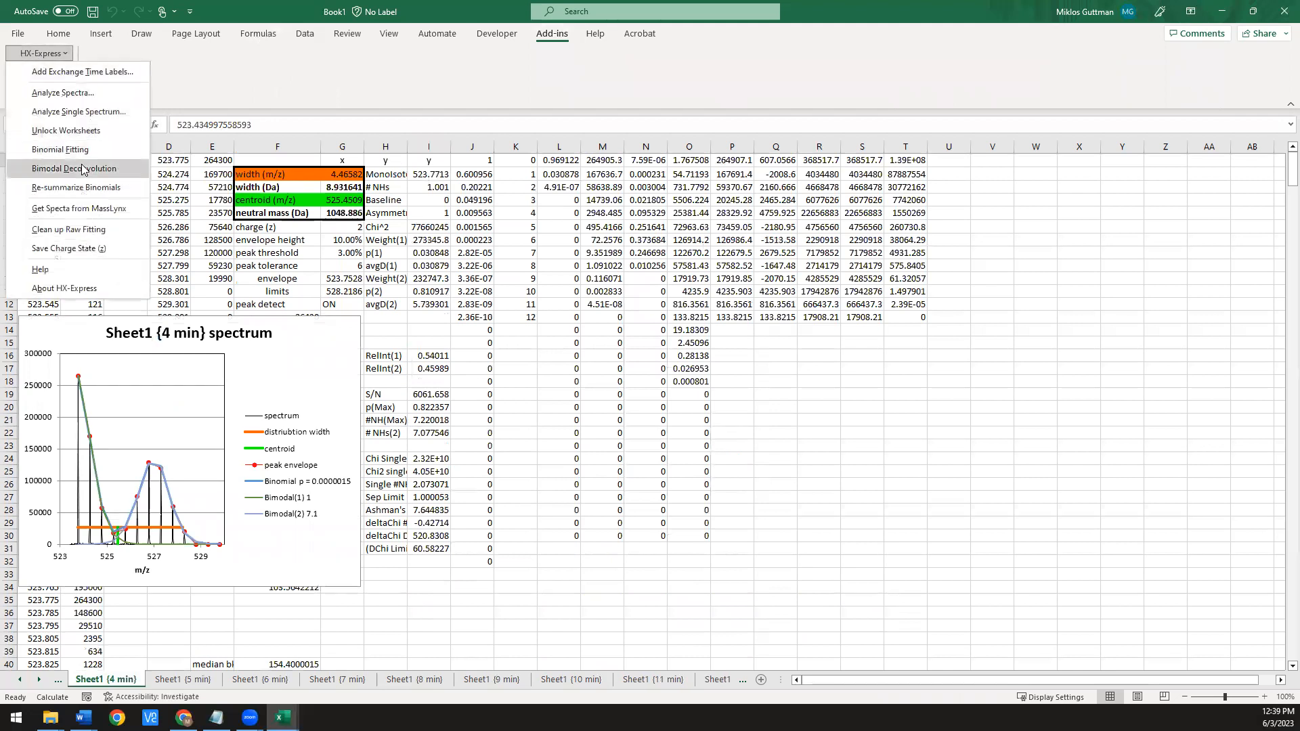
pyautogui.click(74, 169)
pyautogui.moveTo(575, 205); pyautogui.dragTo(573, 191)
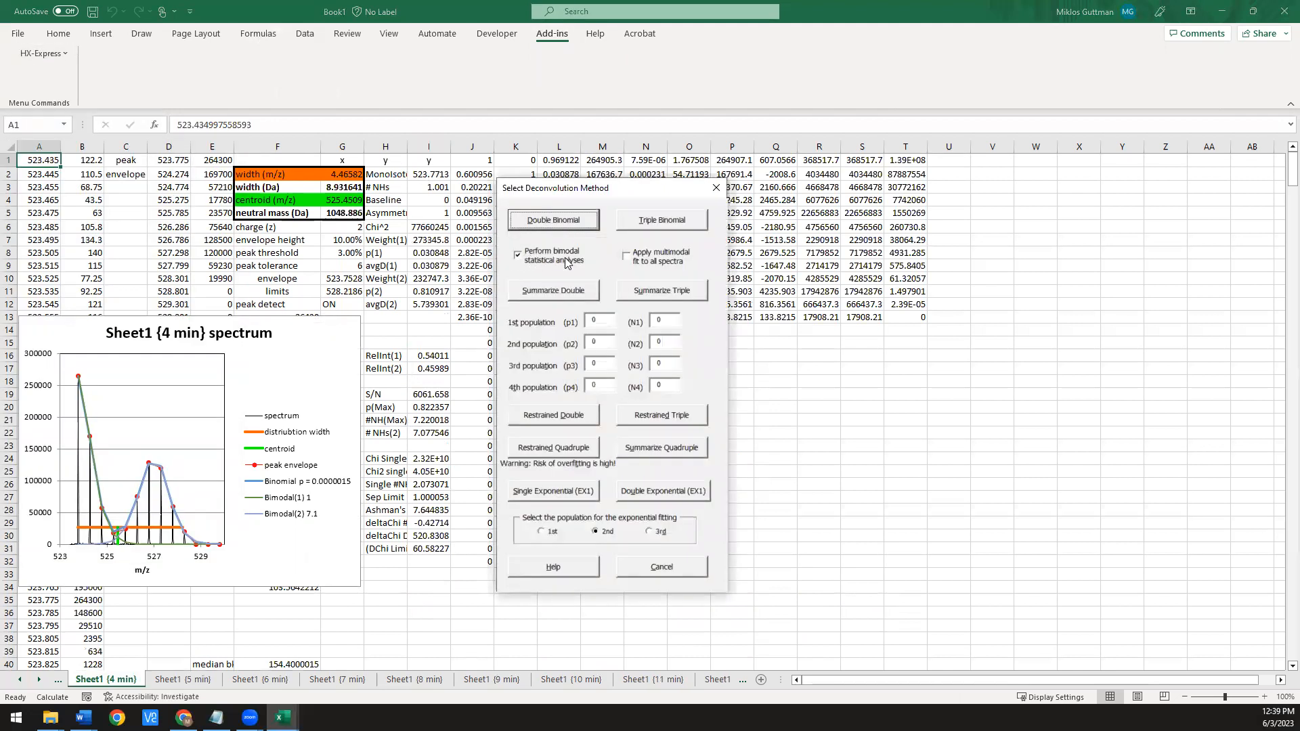
pyautogui.click(549, 224)
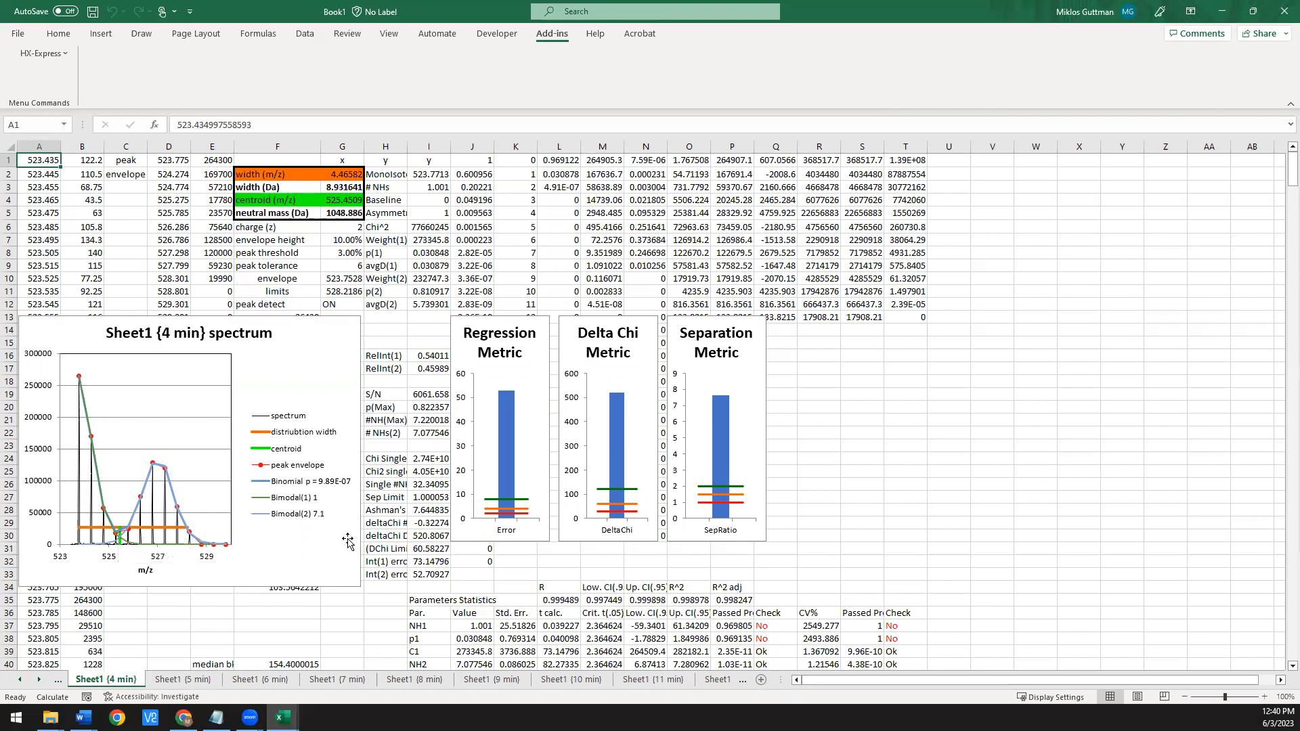
# - Run a Double Binomial bimodal deconvolution with bimodal statistical analyses on the 8 min spectrum
pyautogui.click(256, 680)
pyautogui.click(373, 680)
pyautogui.click(414, 680)
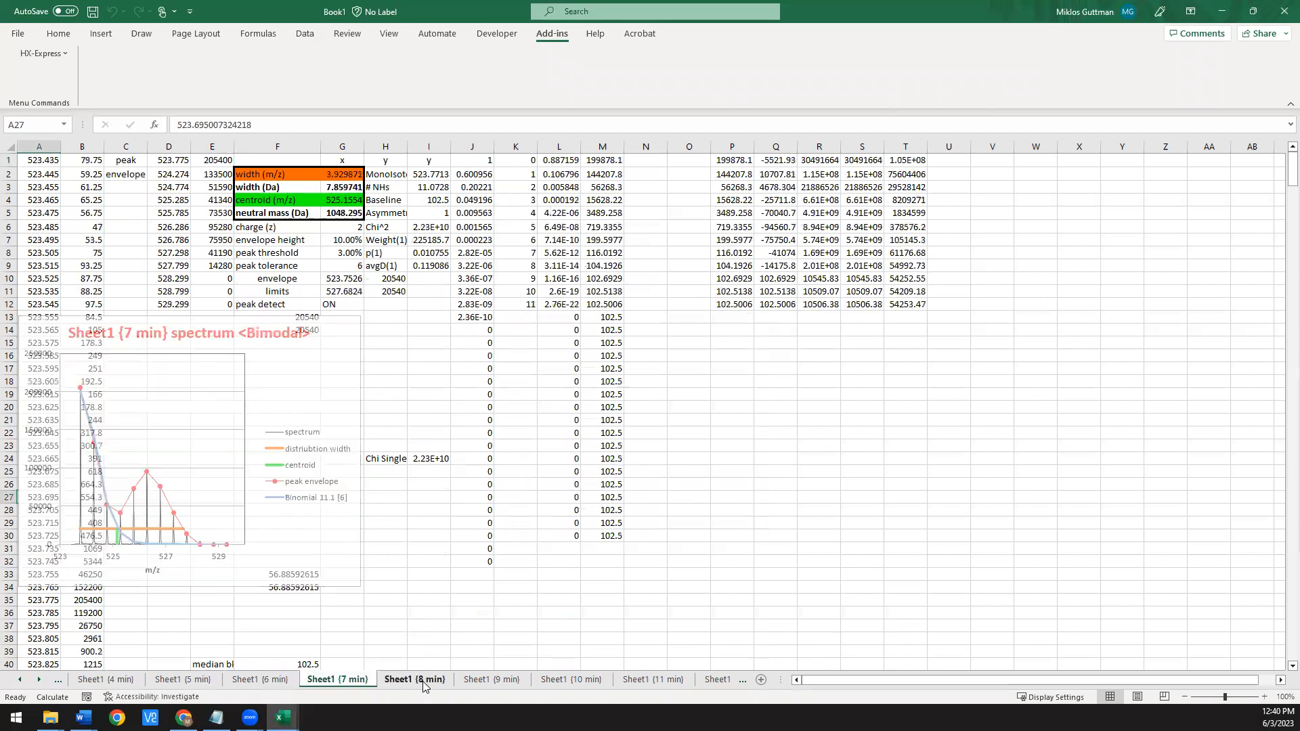
pyautogui.click(41, 53)
pyautogui.click(65, 169)
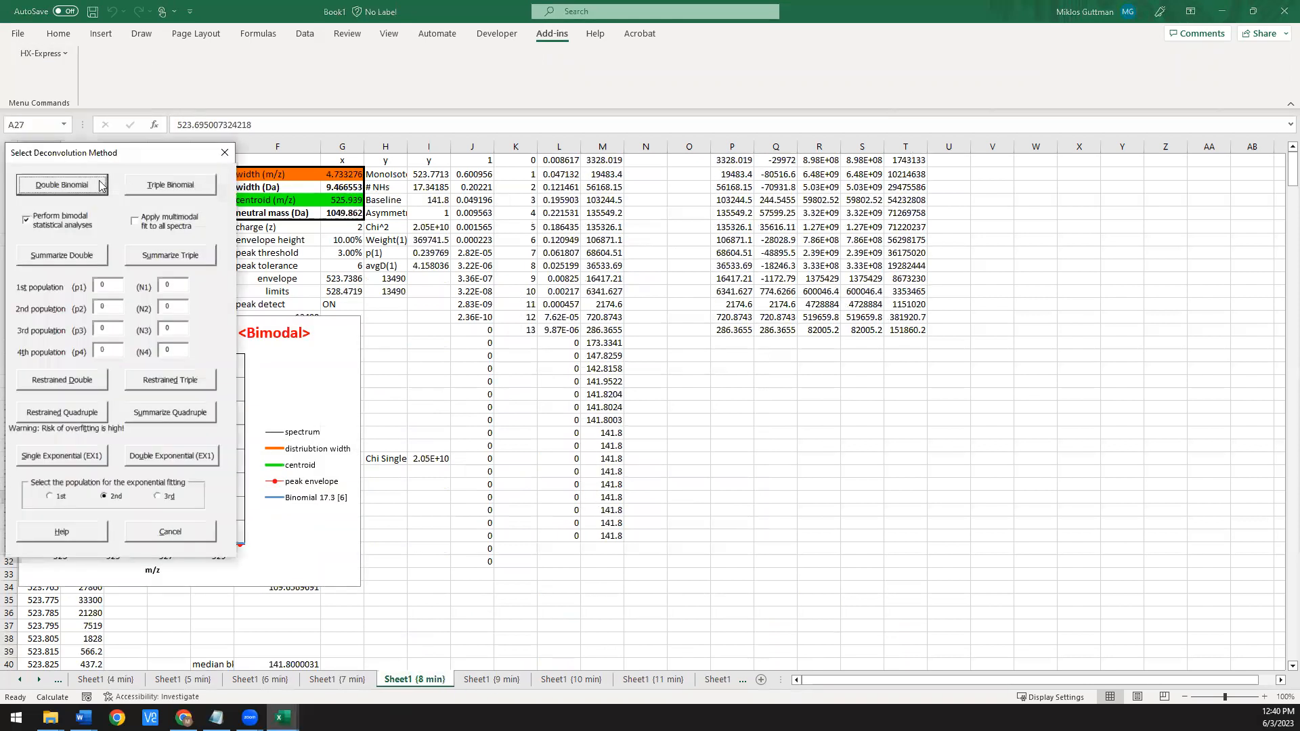
pyautogui.click(52, 186)
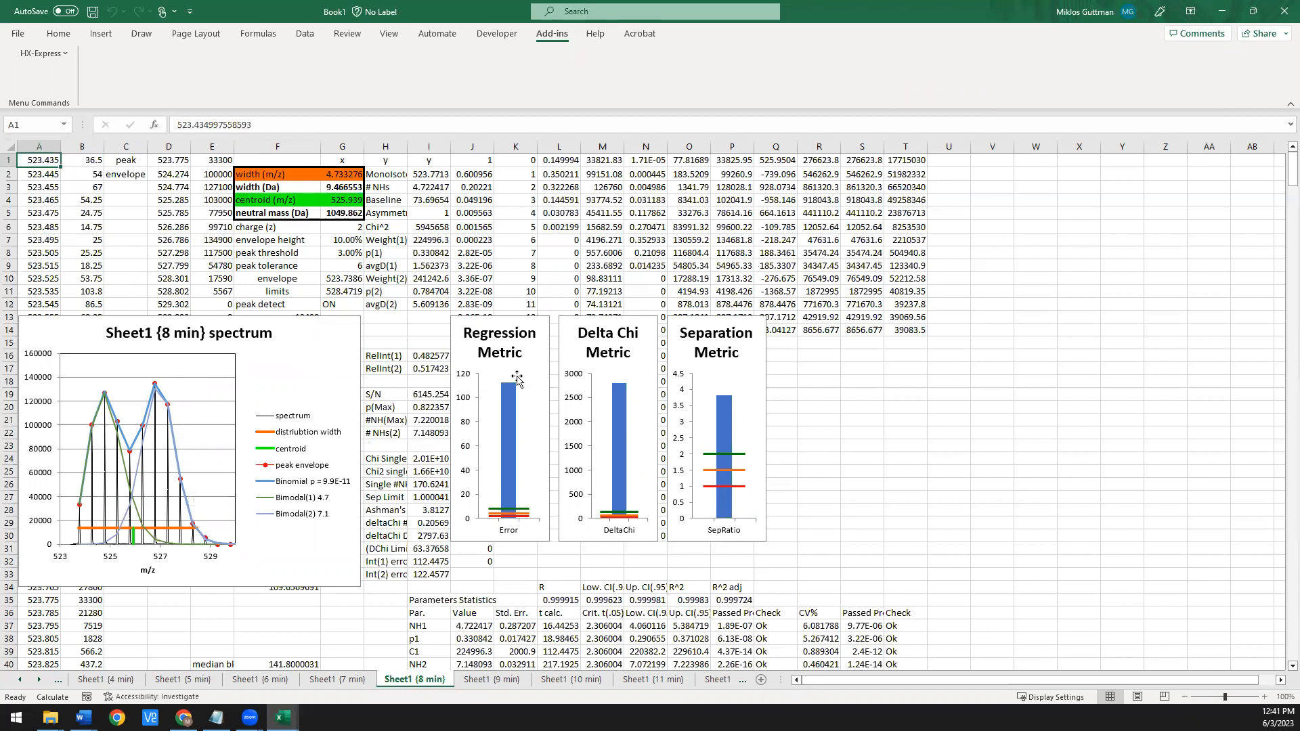
# - Examine the relative intensities and average deuterium levels of the two populations fitted to the 8 min spectrum
pyautogui.moveTo(432, 356); pyautogui.dragTo(437, 374)
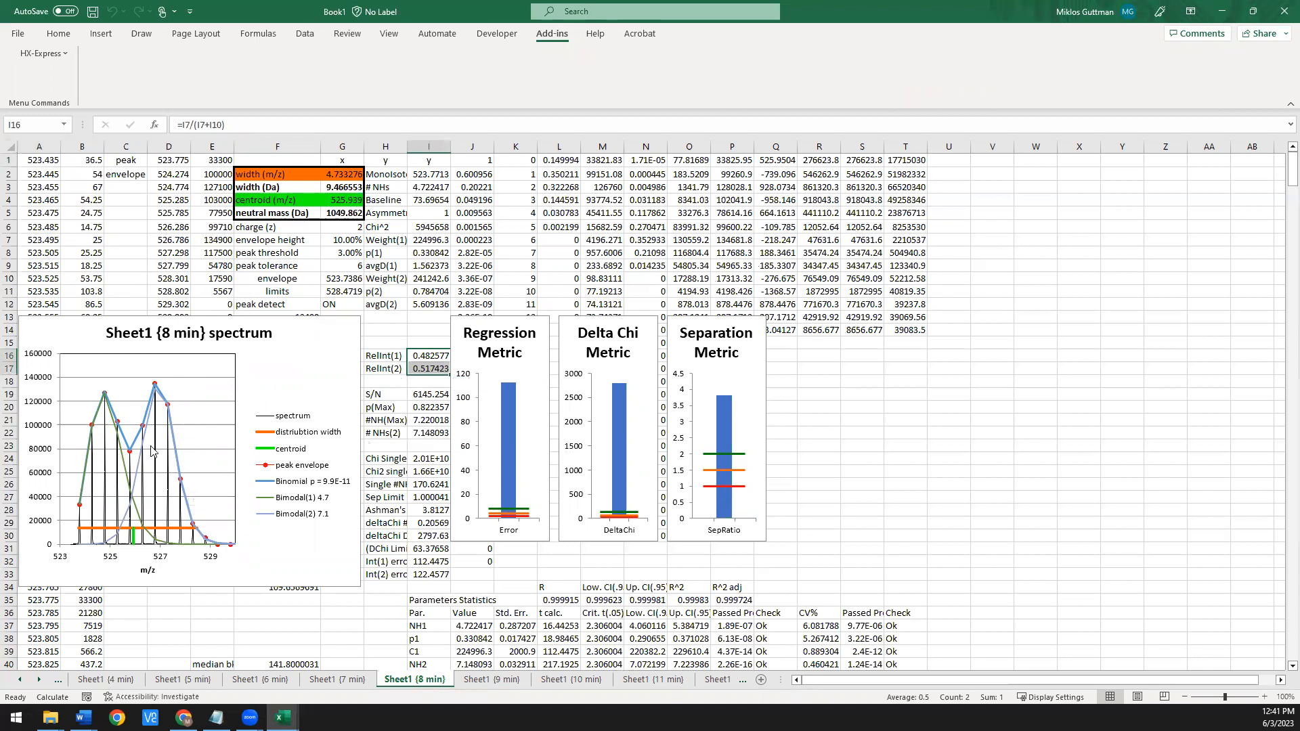
pyautogui.click(429, 304)
pyautogui.click(430, 266)
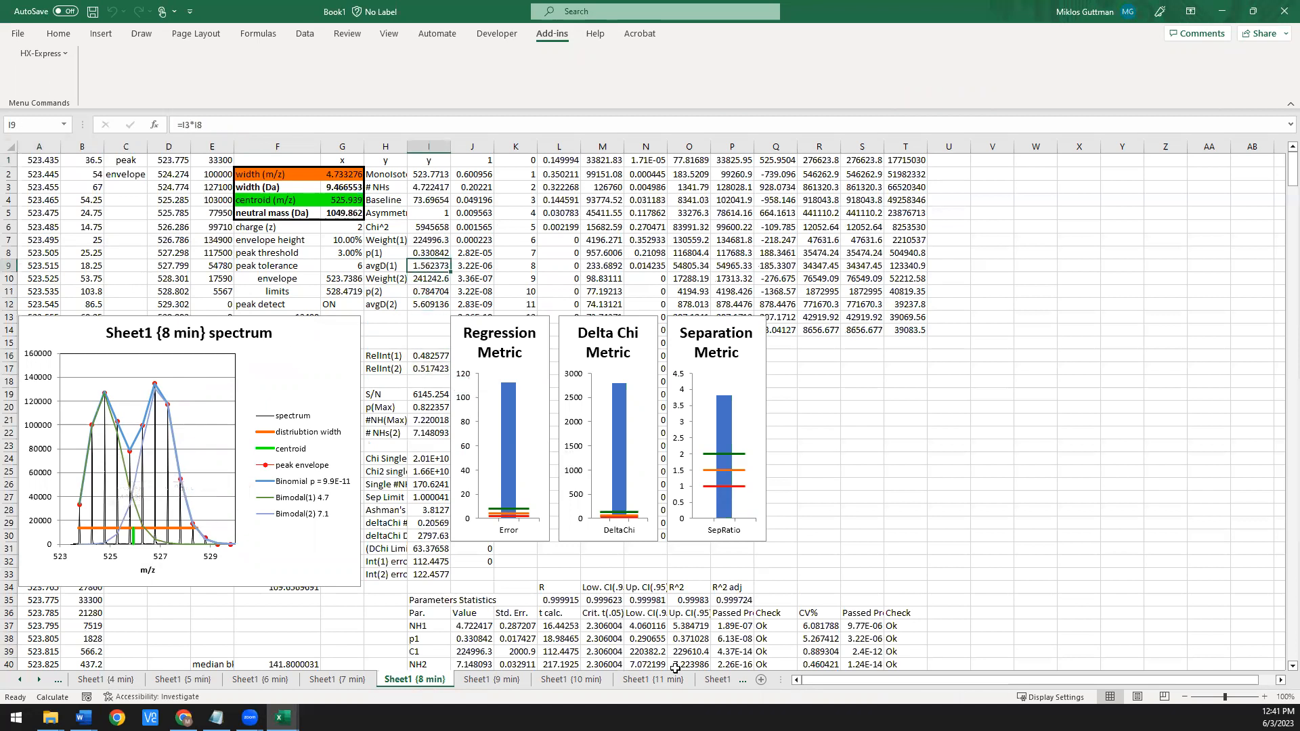
# - Browse the later spectra sheets up to 21 min and examine their single binomial fits and bimodal flags
pyautogui.click(716, 680)
pyautogui.click(713, 682)
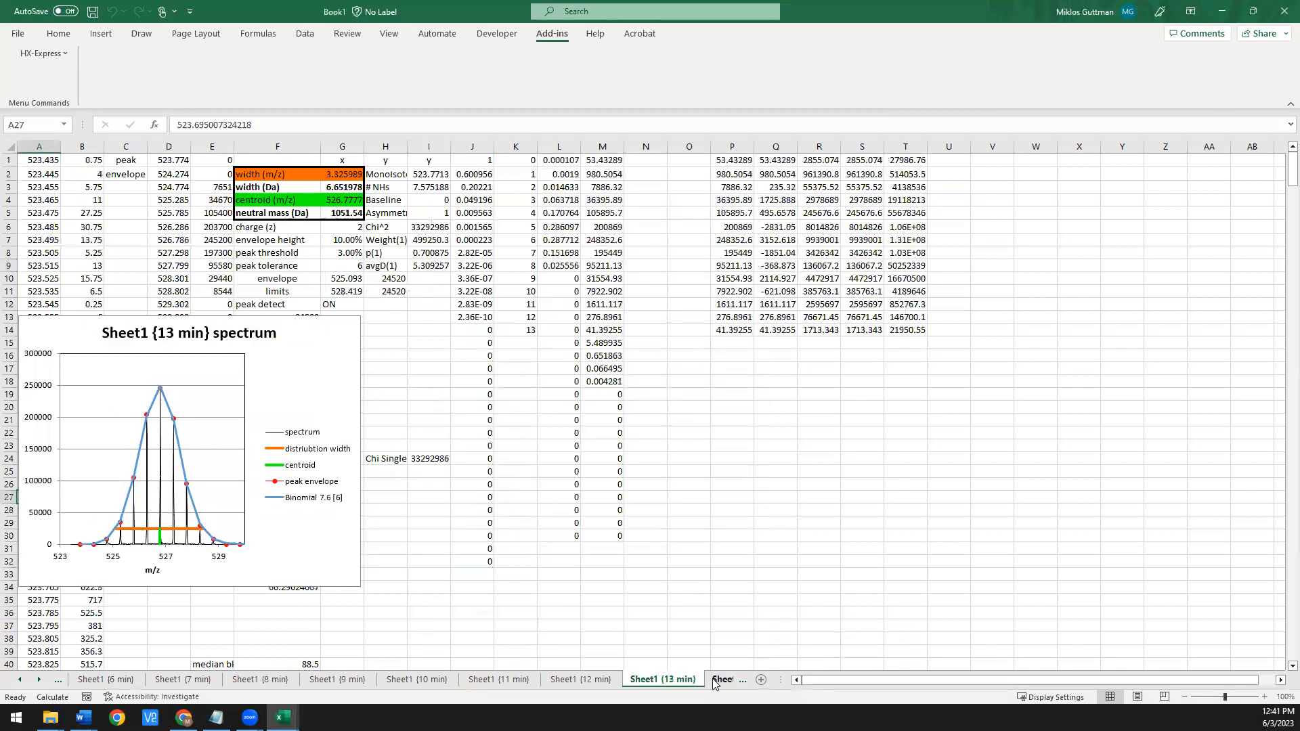
pyautogui.click(720, 684)
pyautogui.click(719, 680)
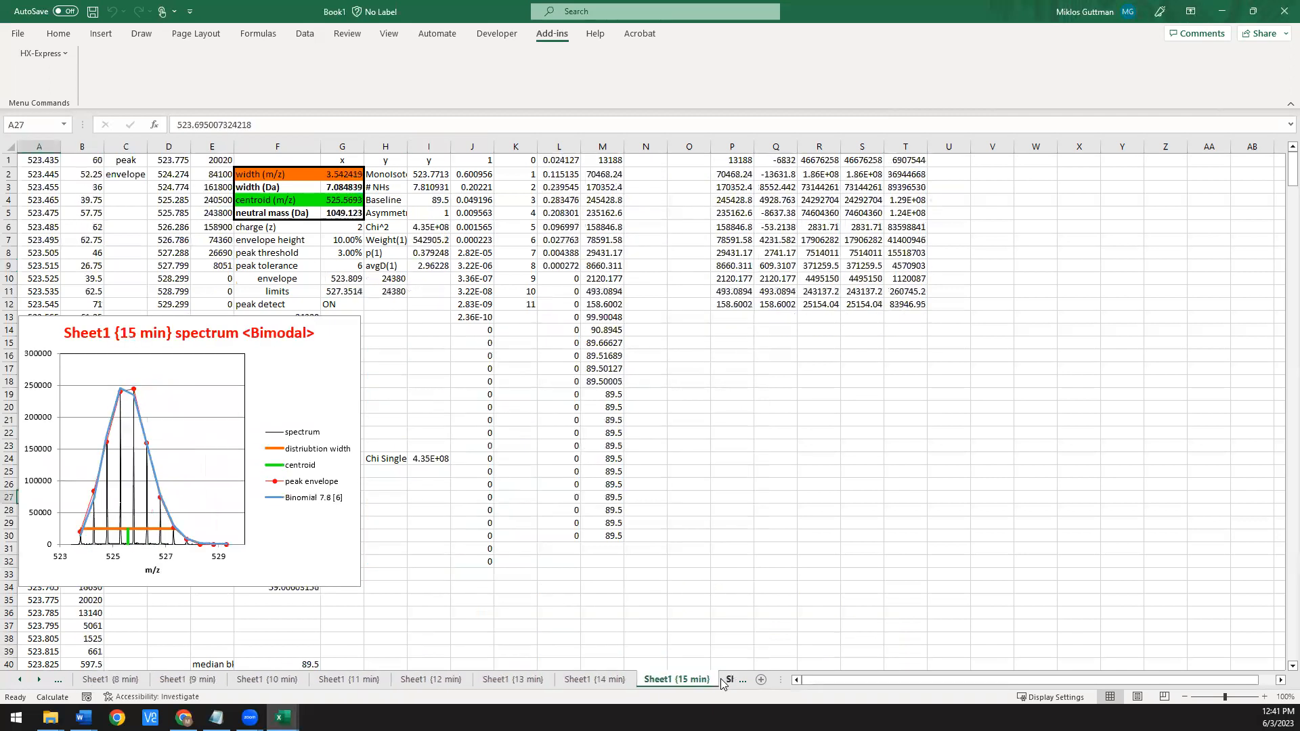
pyautogui.click(717, 683)
pyautogui.click(719, 682)
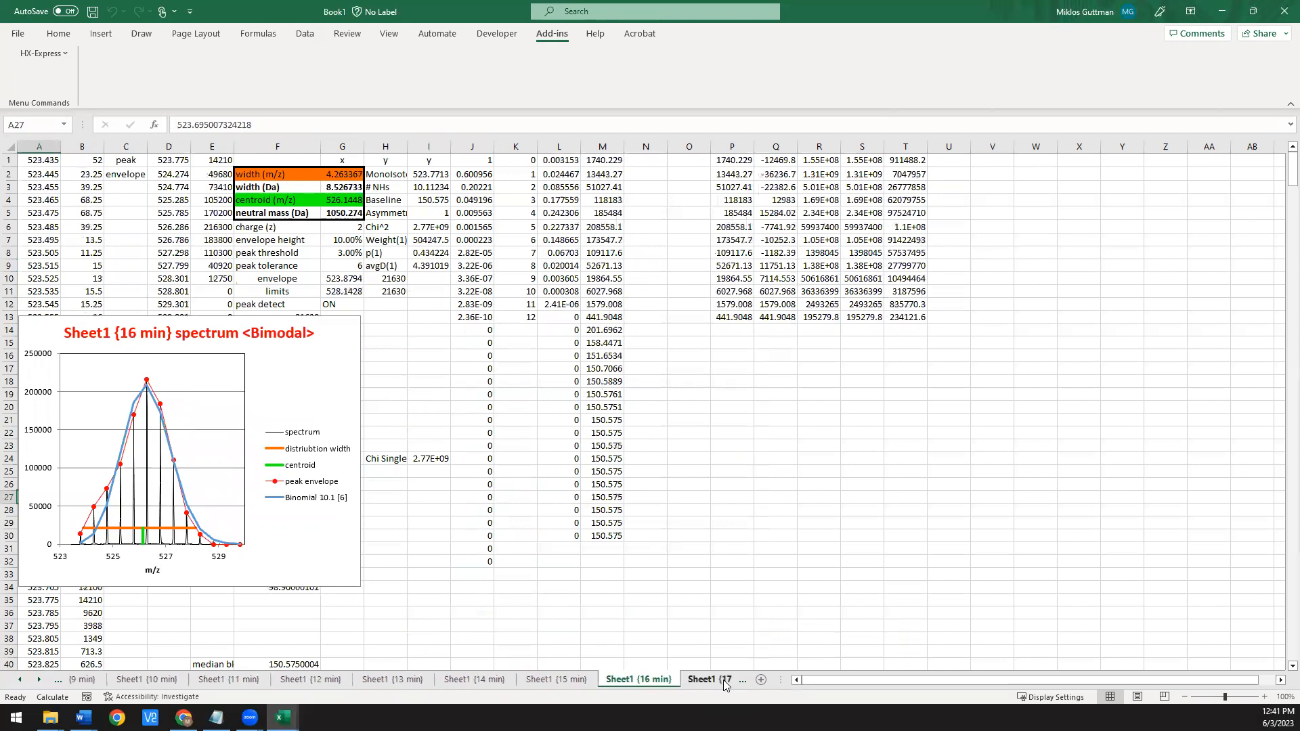
pyautogui.click(726, 683)
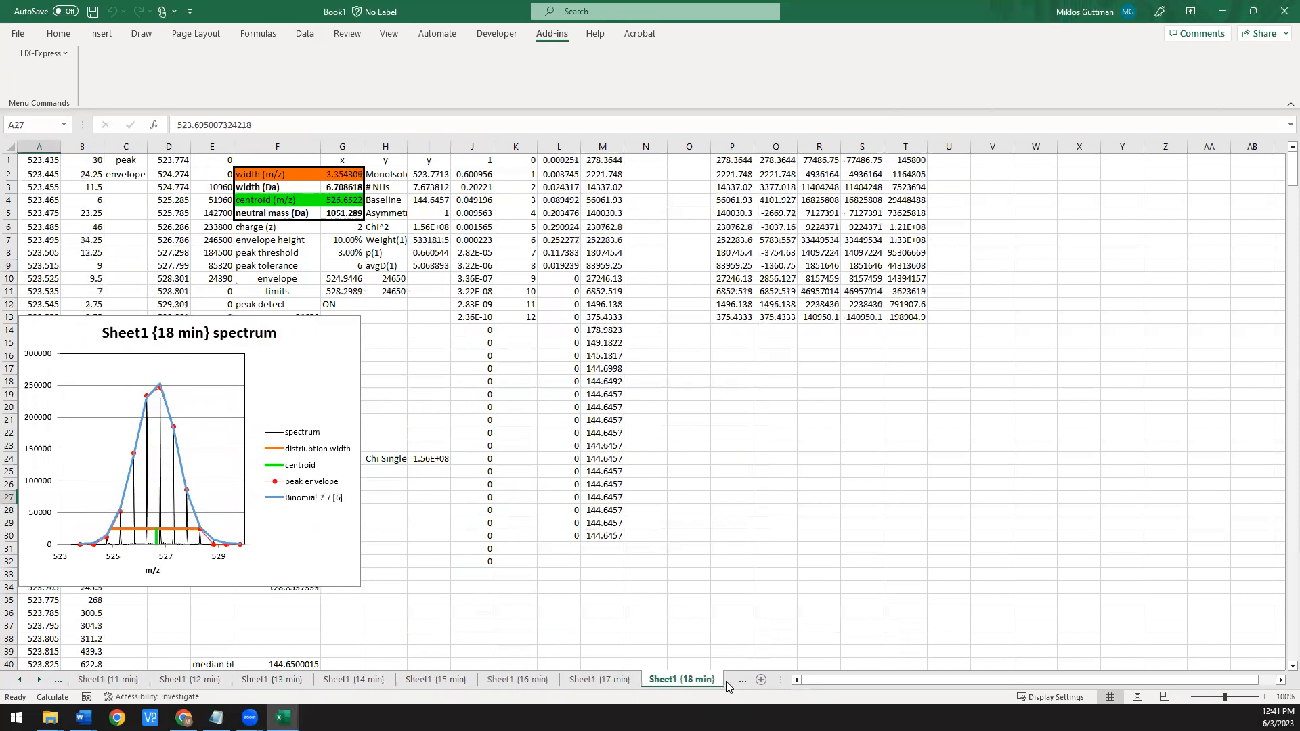
pyautogui.click(726, 682)
pyautogui.click(728, 680)
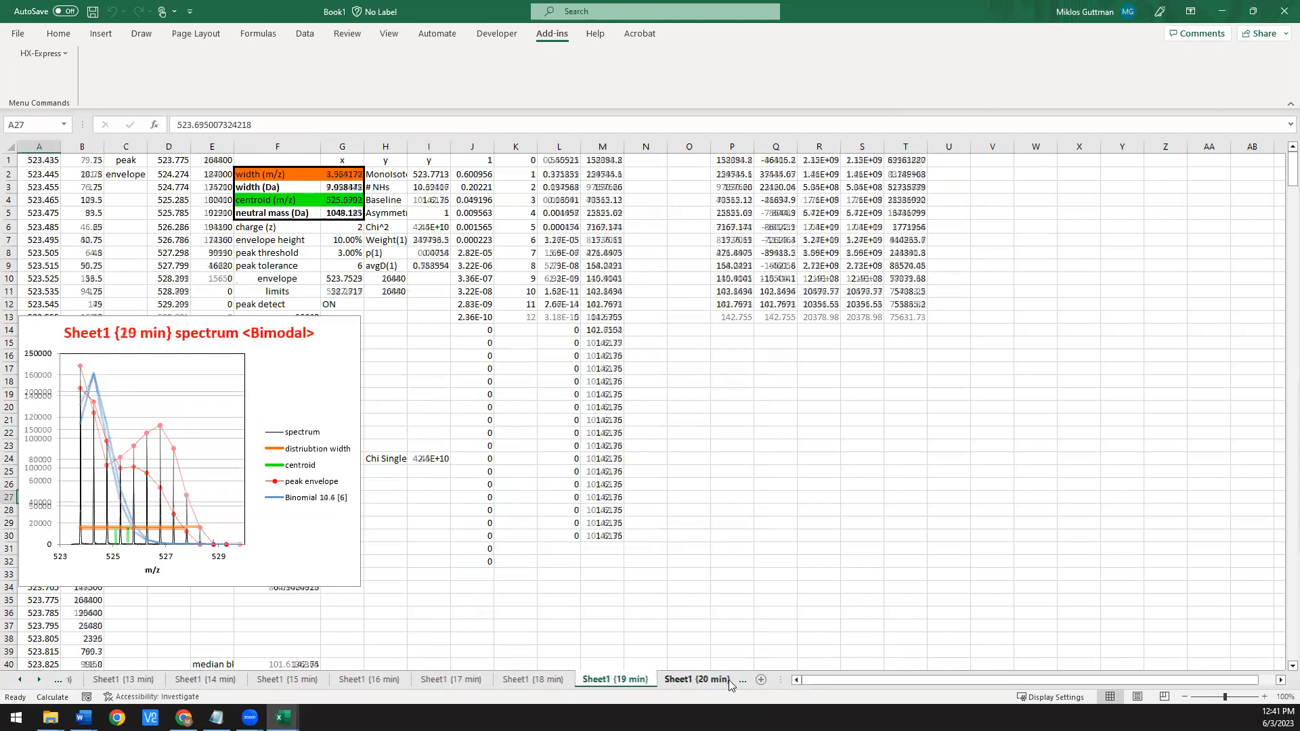
pyautogui.click(693, 681)
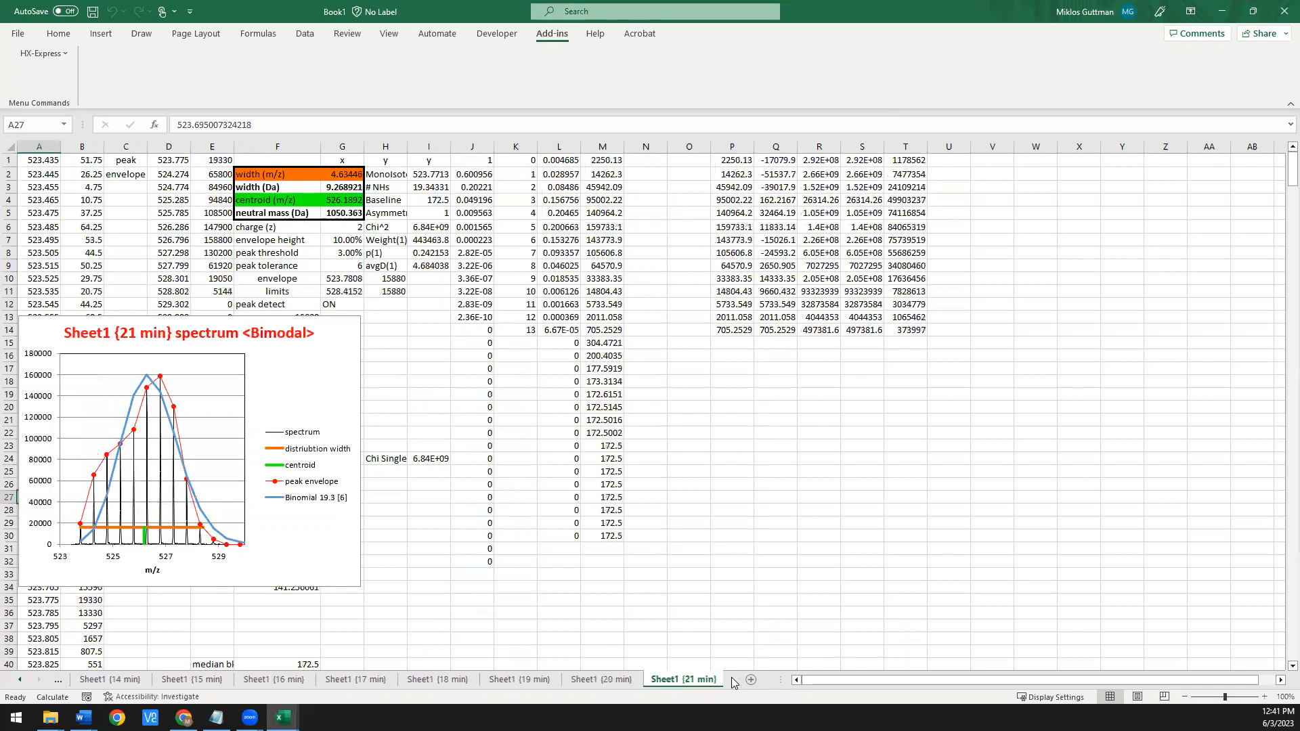
# - Run a Double Binomial bimodal deconvolution with bimodal statistical analyses on the 20 min spectrum and inspect the fitted curves
pyautogui.click(596, 681)
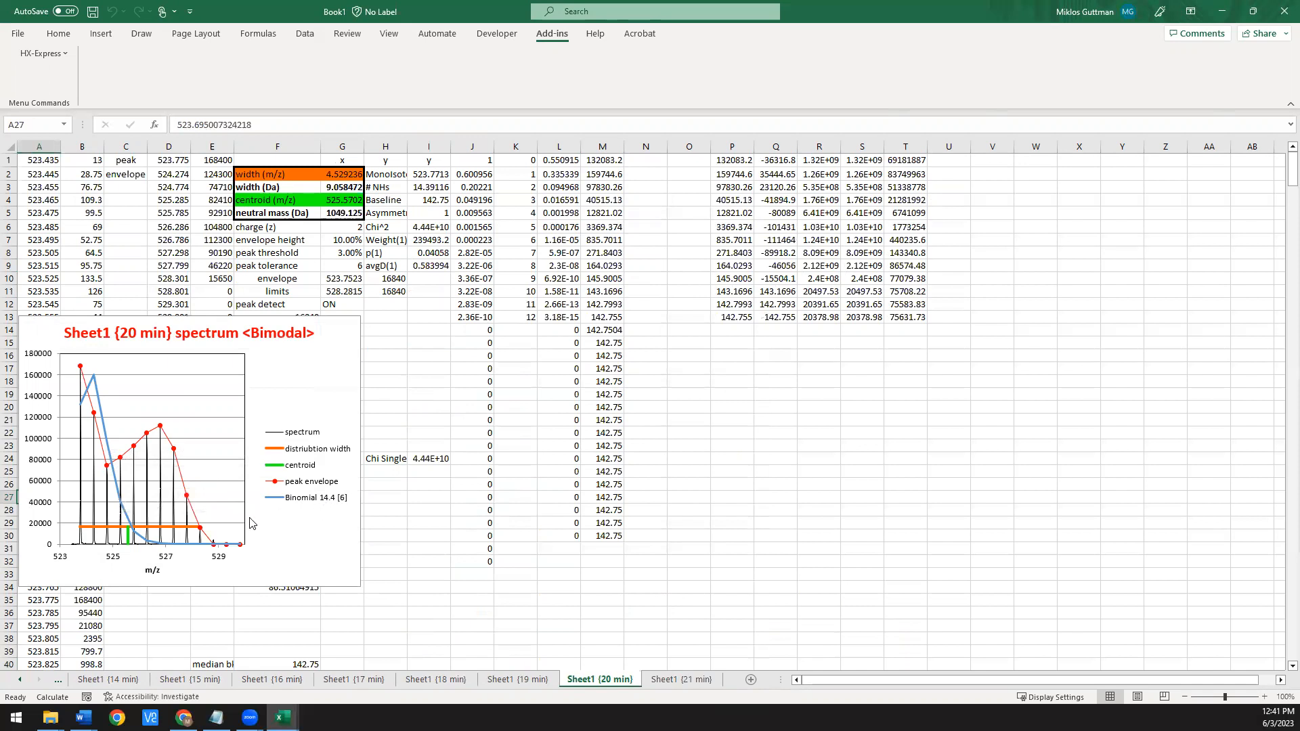
pyautogui.click(35, 54)
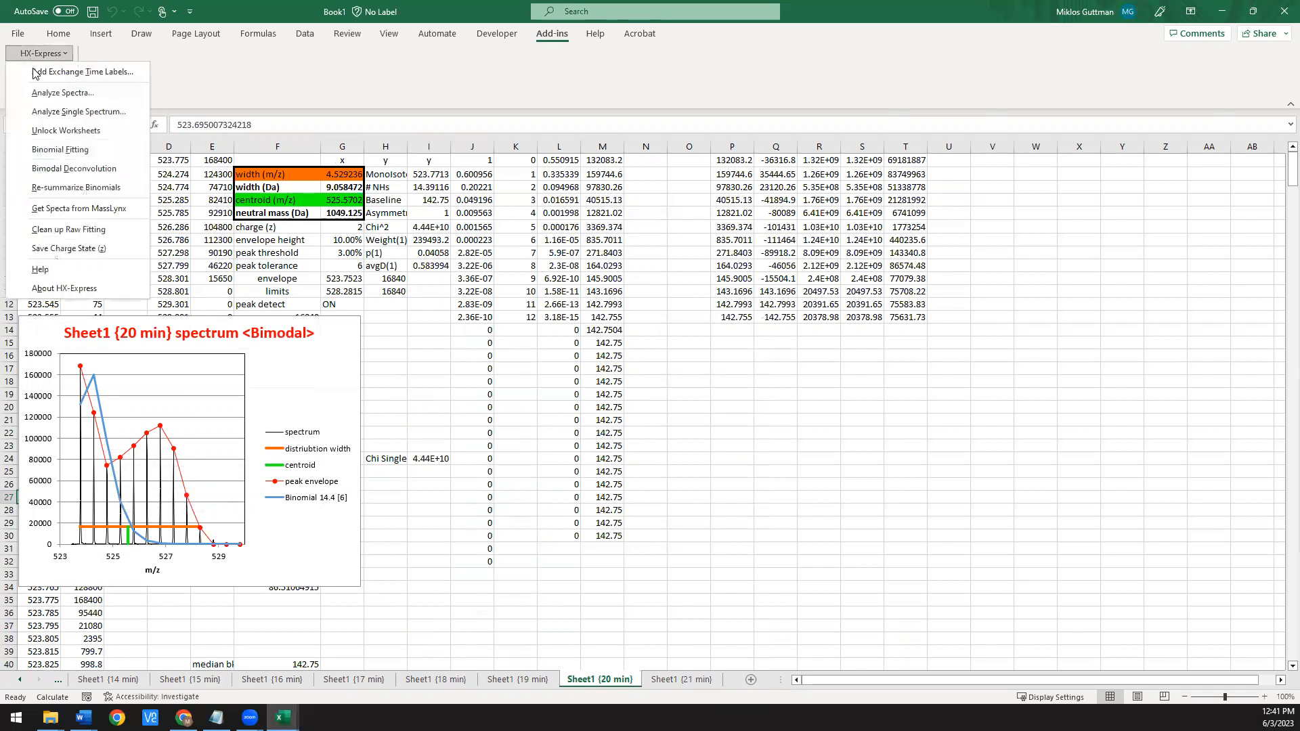
pyautogui.click(75, 169)
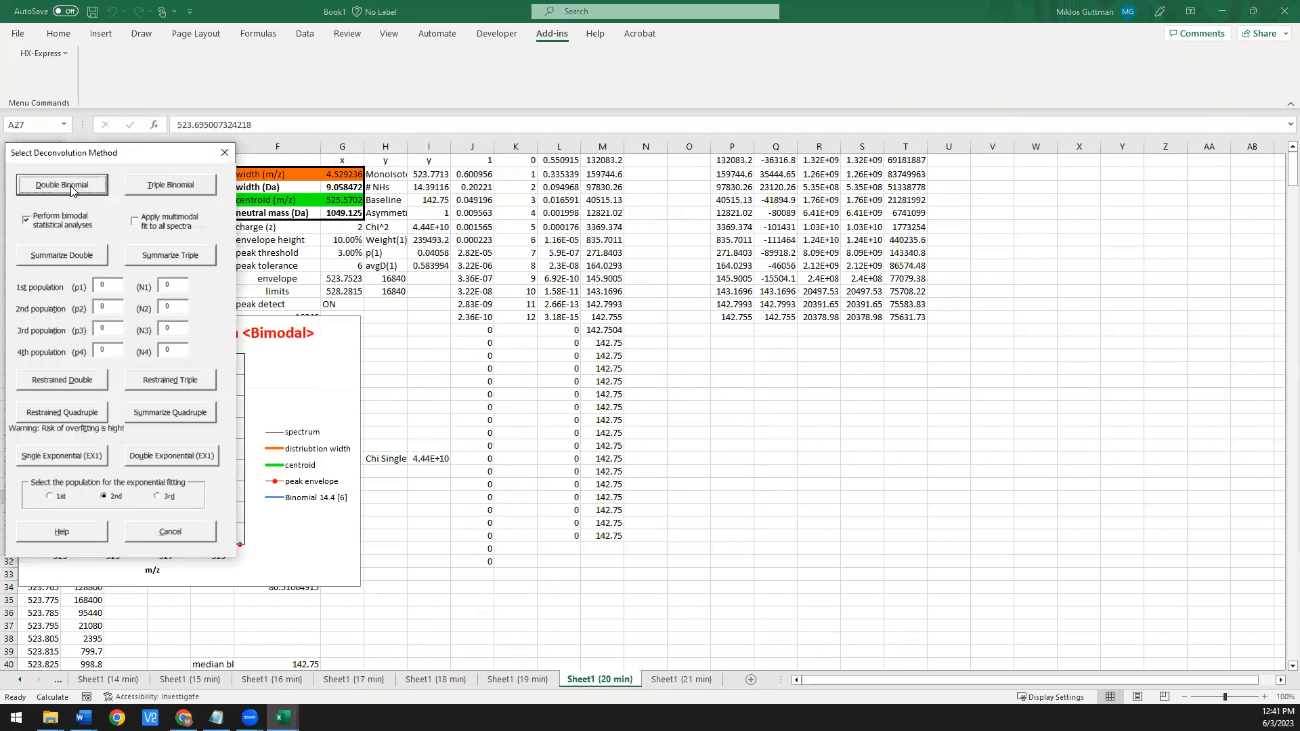
pyautogui.click(72, 187)
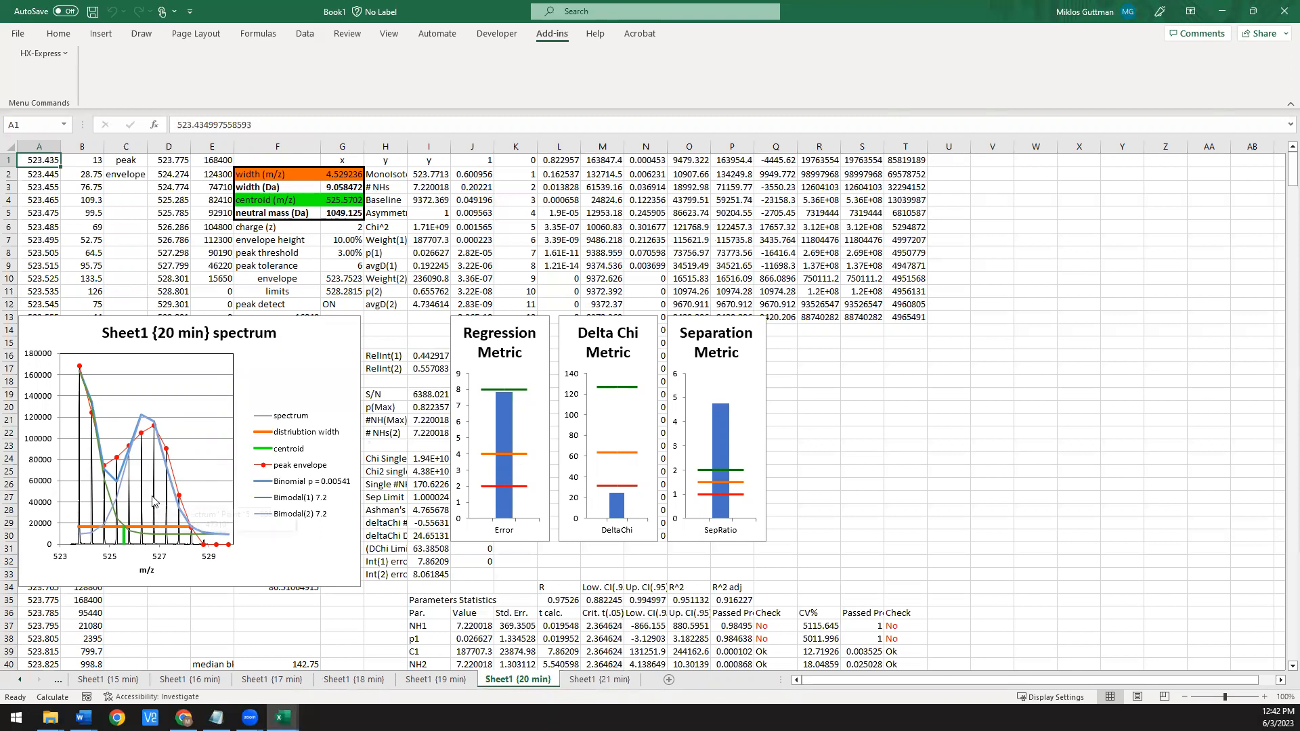
pyautogui.moveTo(153, 502)
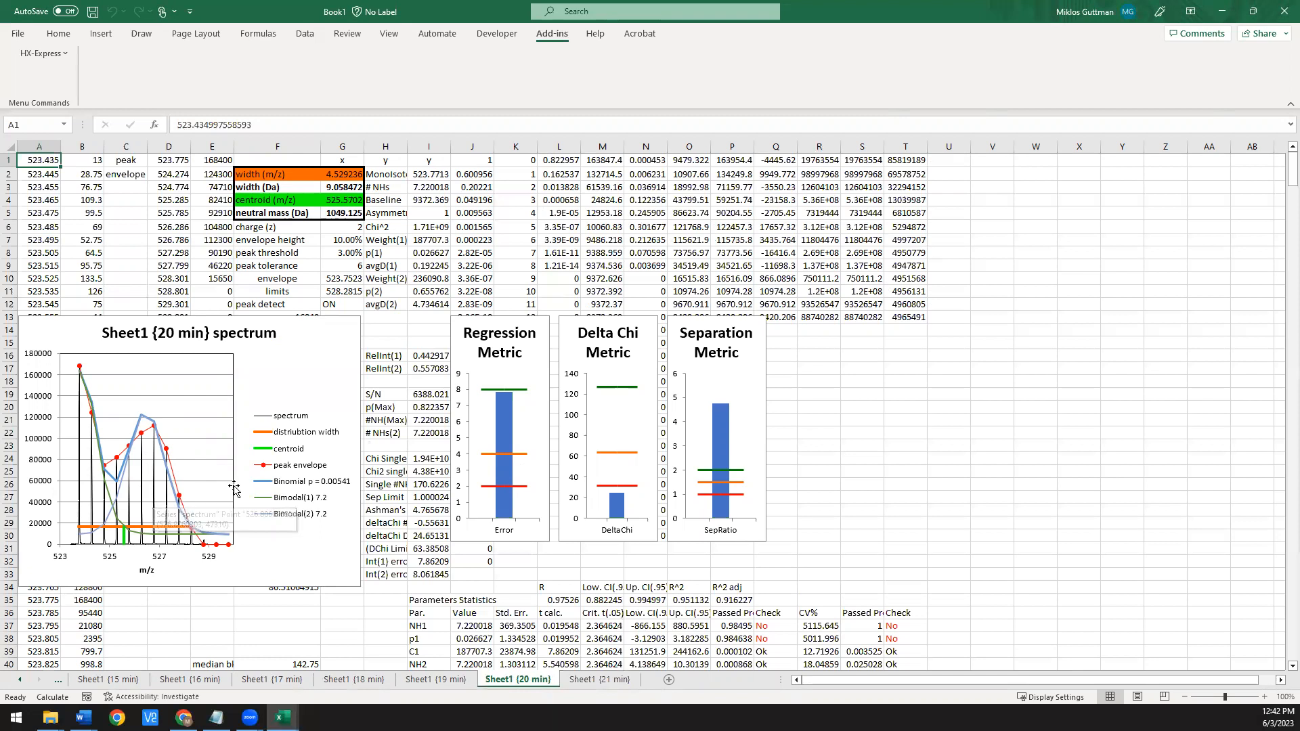
pyautogui.scroll(-1, 196, 494)
pyautogui.scroll(1, 232, 482)
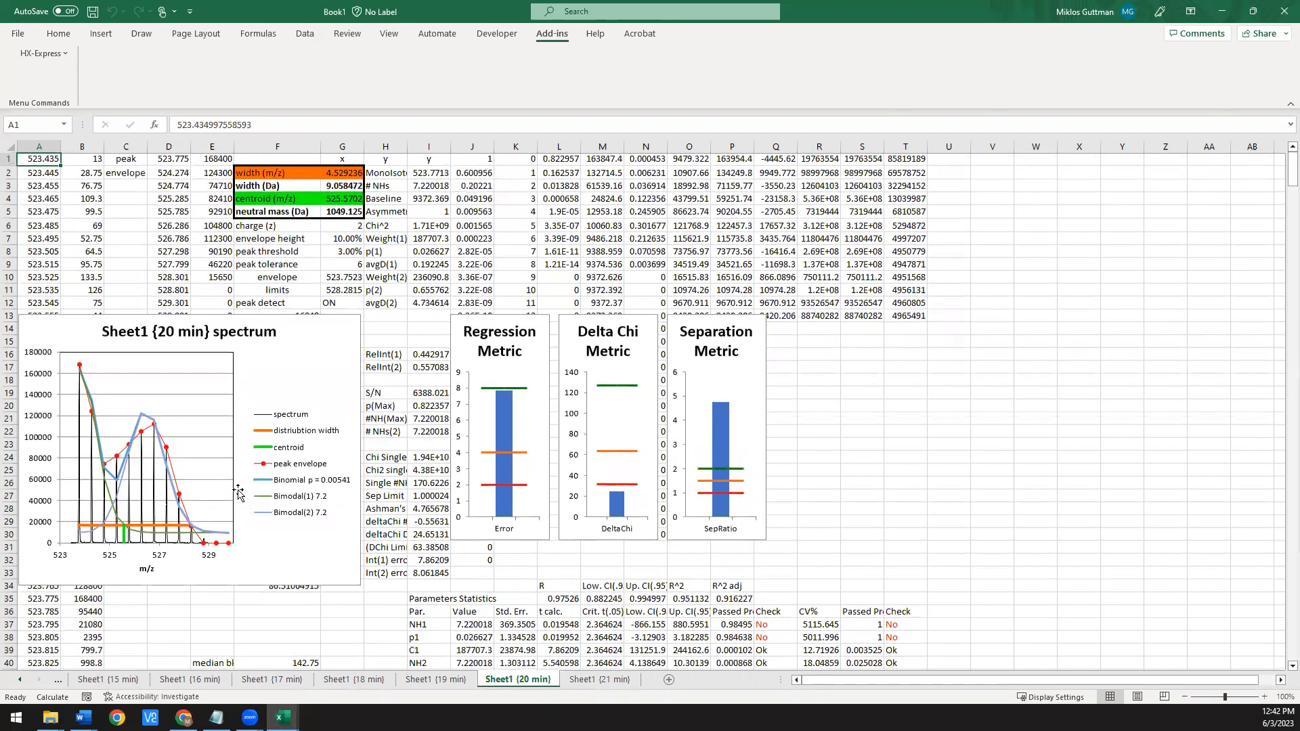
# - Run a Triple Binomial deconvolution with bimodal statistical analyses on the 20 min spectrum and inspect the three populations' relative intensities
pyautogui.click(34, 55)
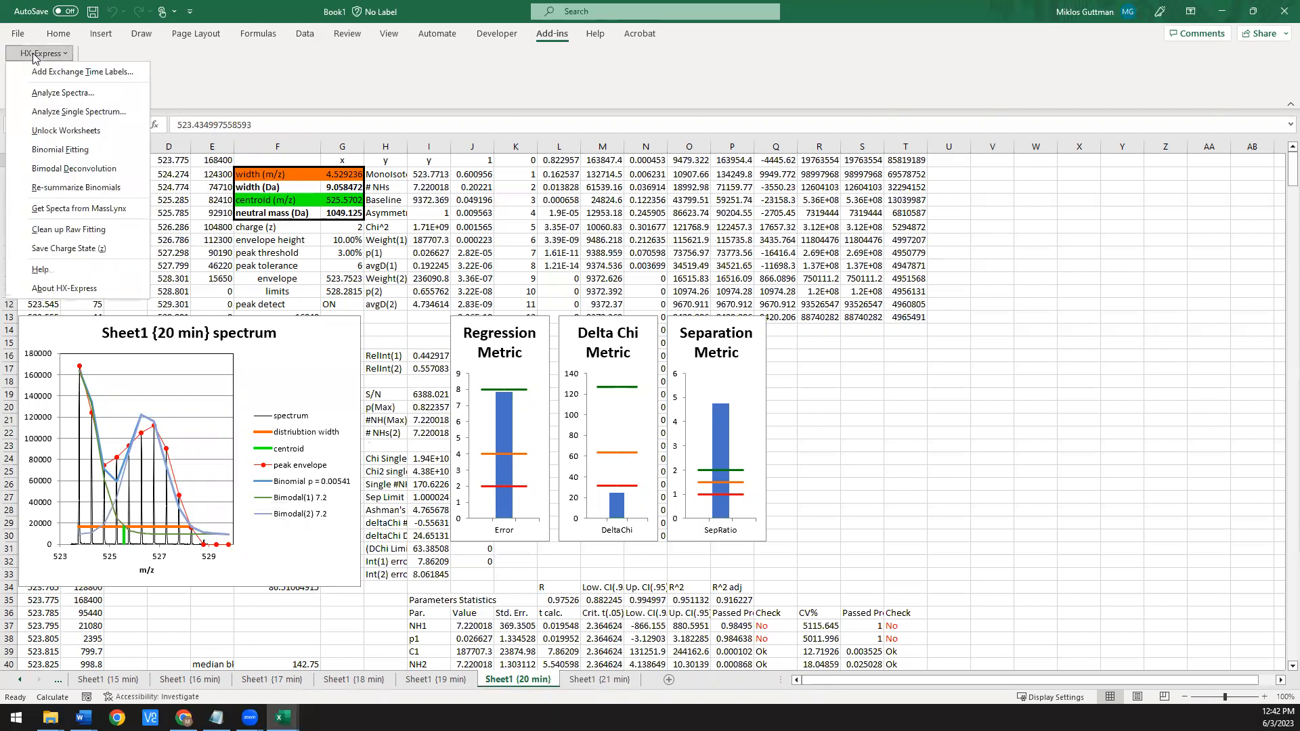
pyautogui.click(76, 175)
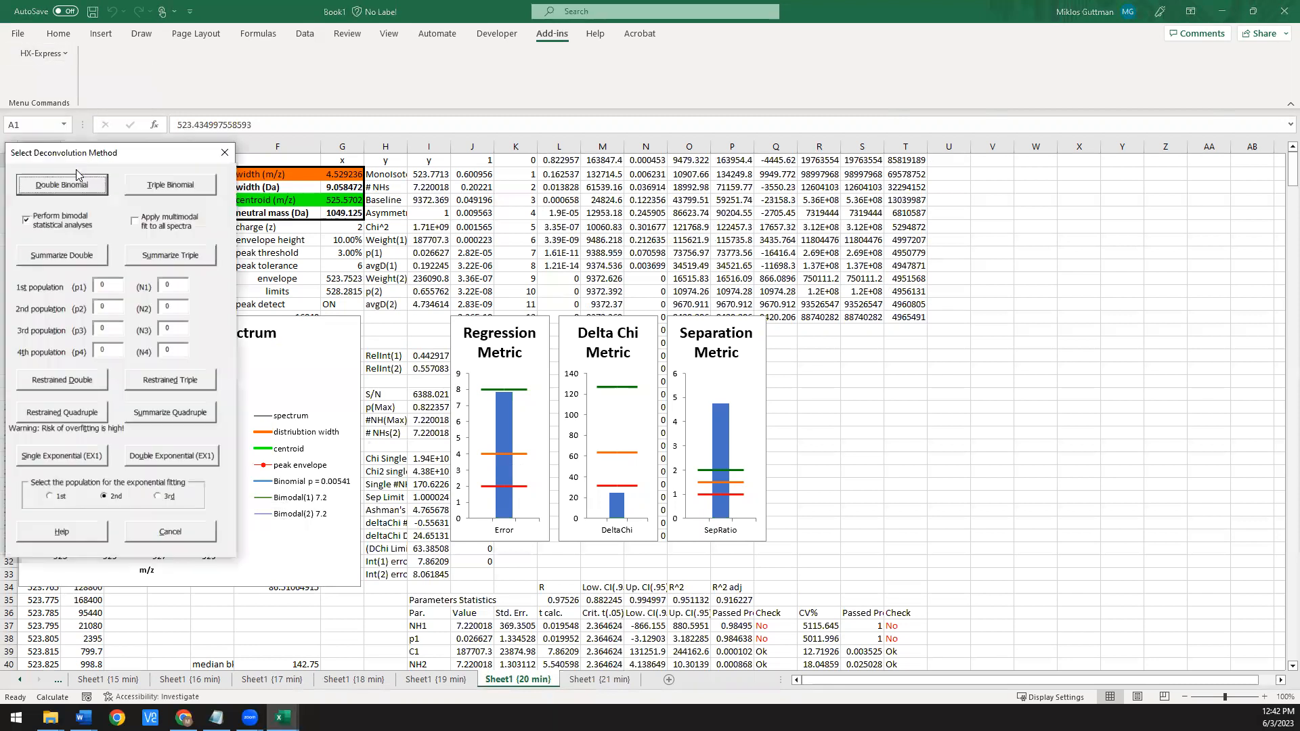
pyautogui.moveTo(163, 160); pyautogui.dragTo(1004, 197)
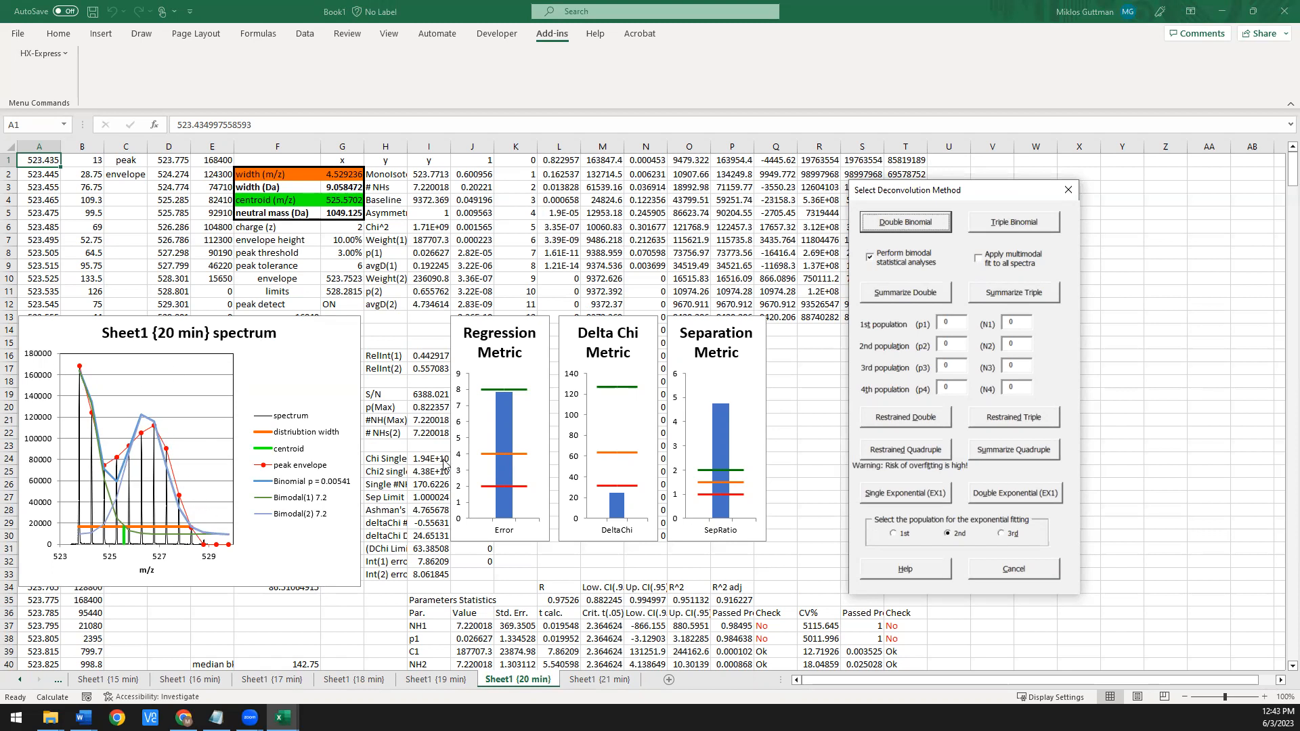
pyautogui.click(1013, 224)
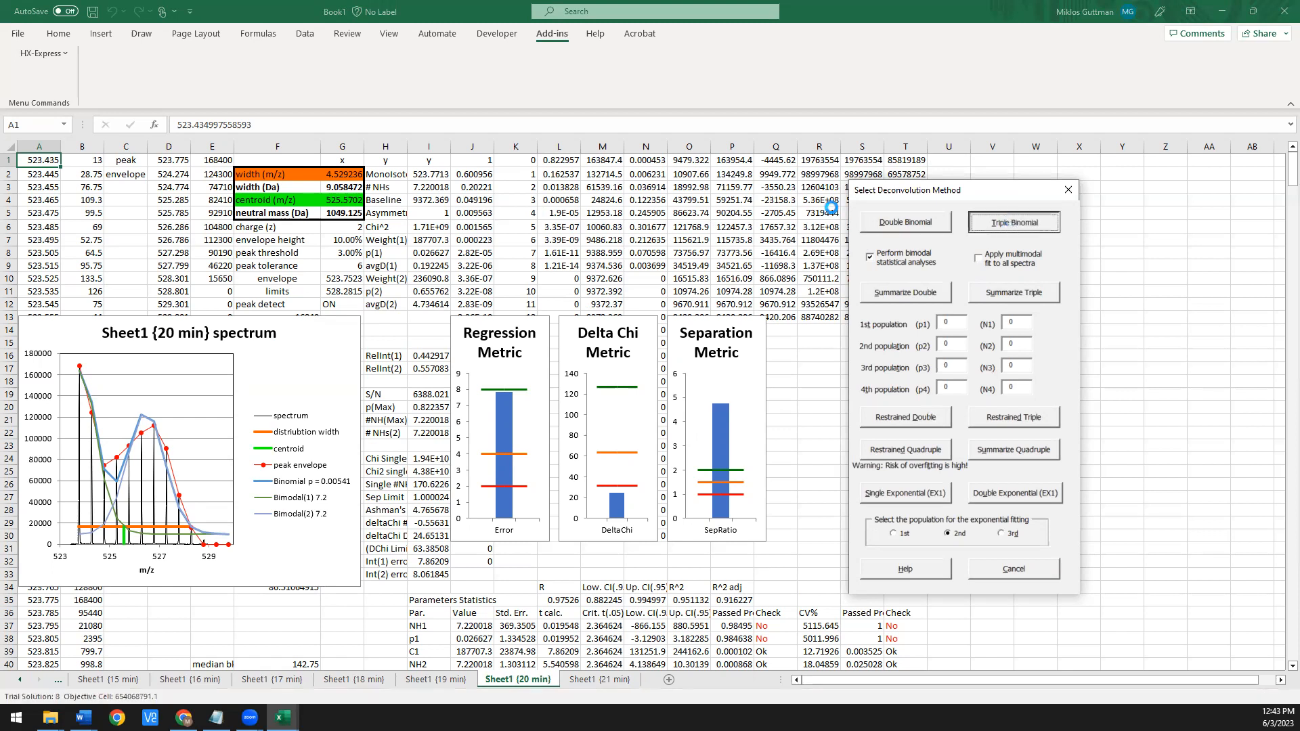
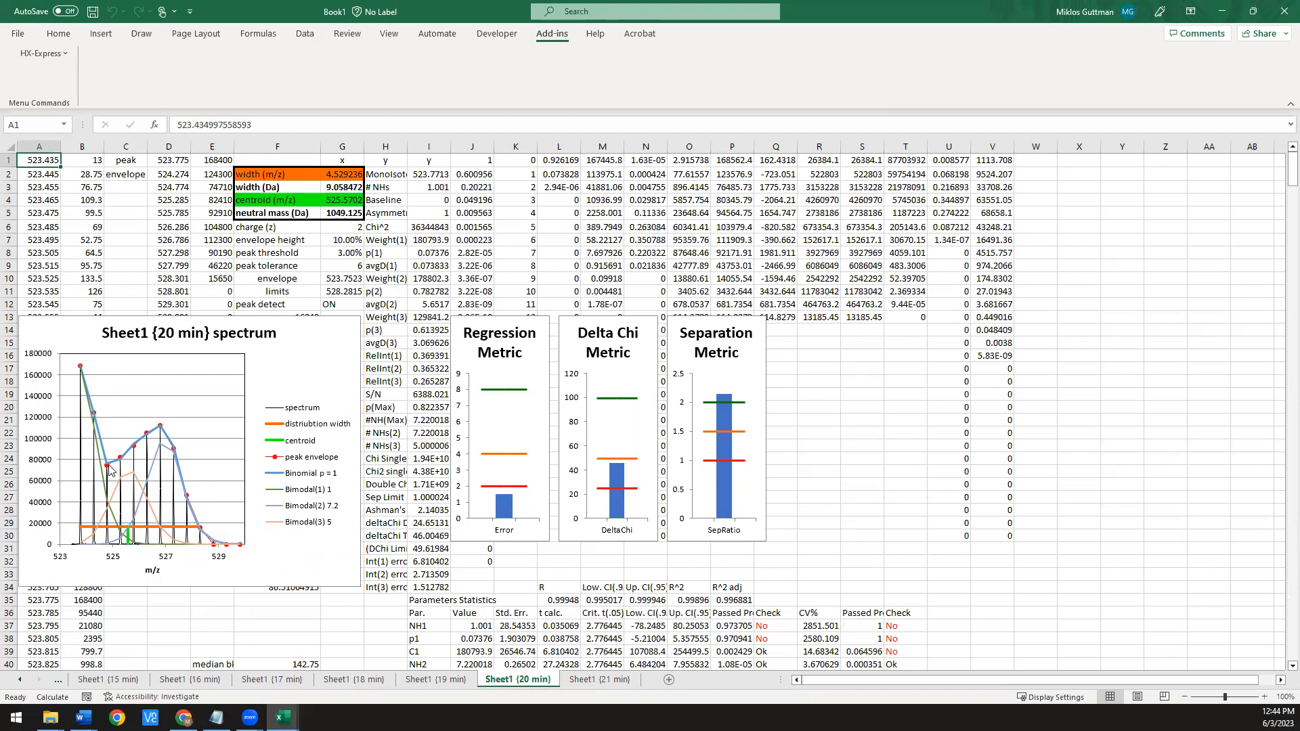
pyautogui.moveTo(101, 481)
pyautogui.moveTo(431, 356); pyautogui.dragTo(426, 384)
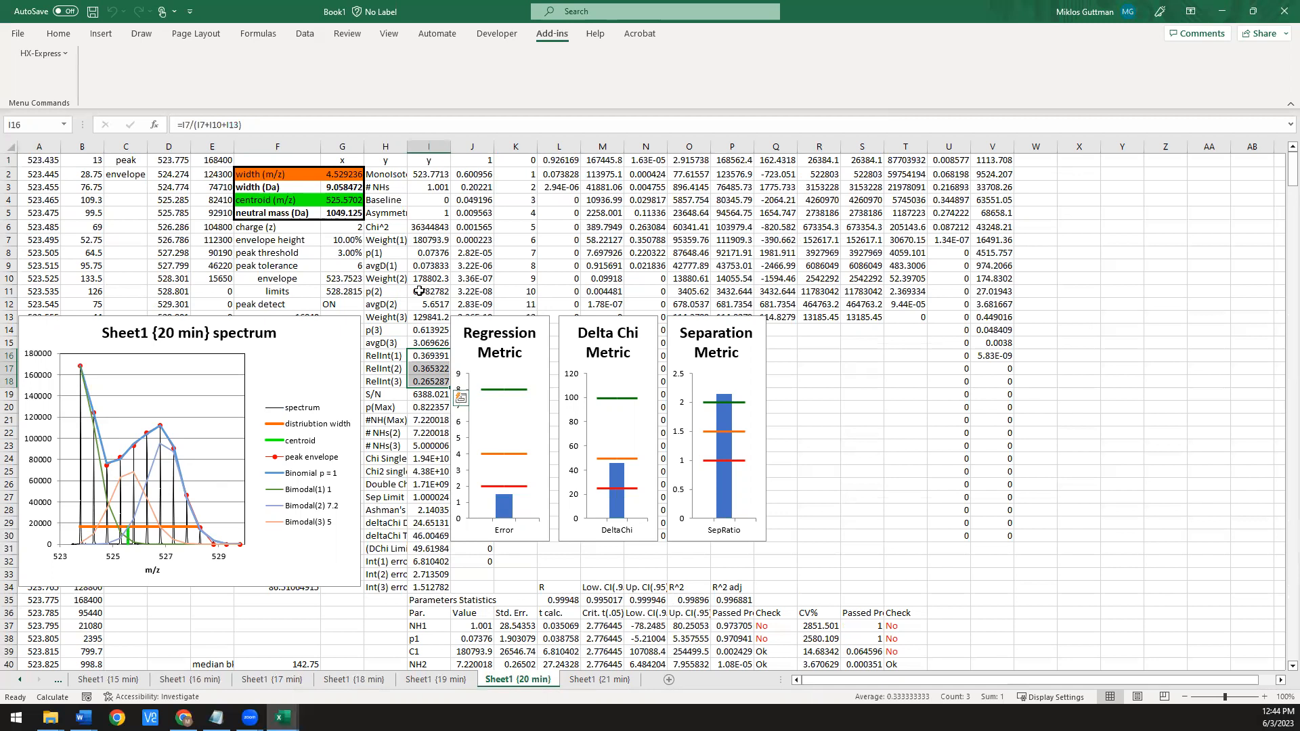
pyautogui.click(420, 291)
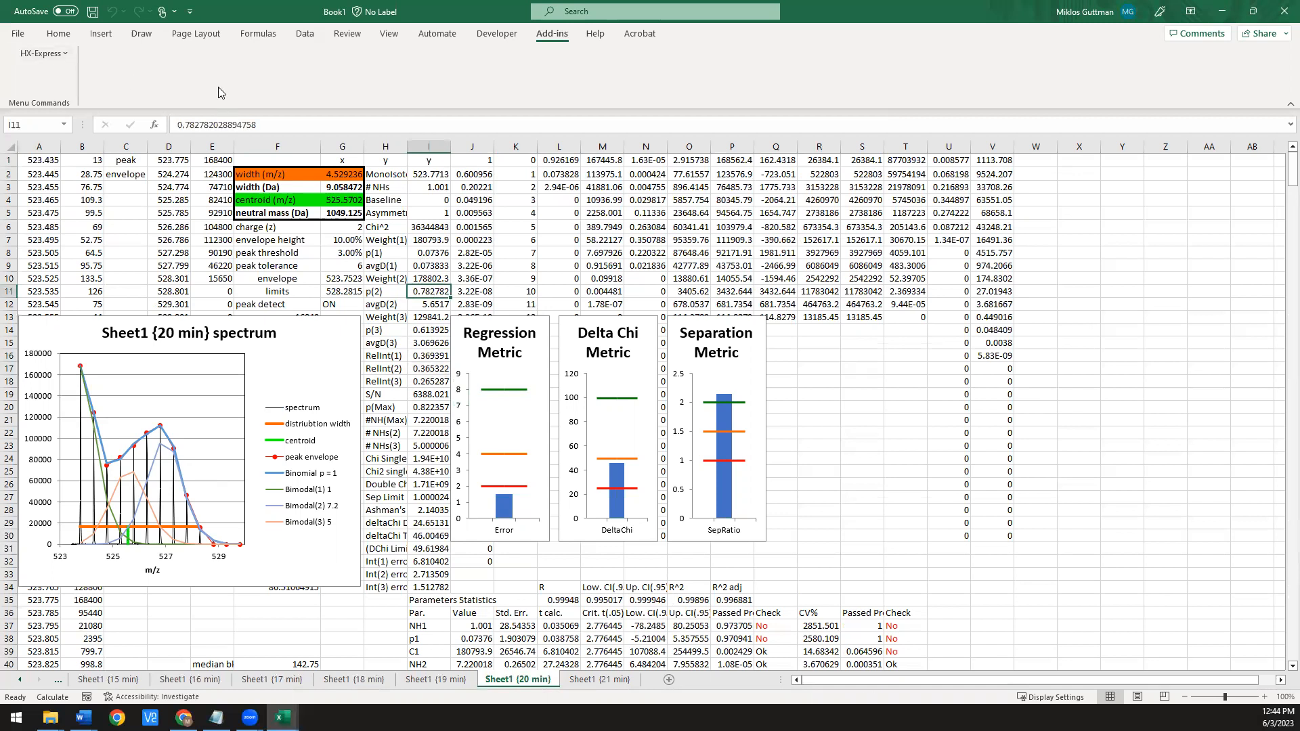
# - Close the angiotensin results workbook without saving and open Pulse_Labeling_ExampleData from the FinalVersion folder
pyautogui.click(1282, 11)
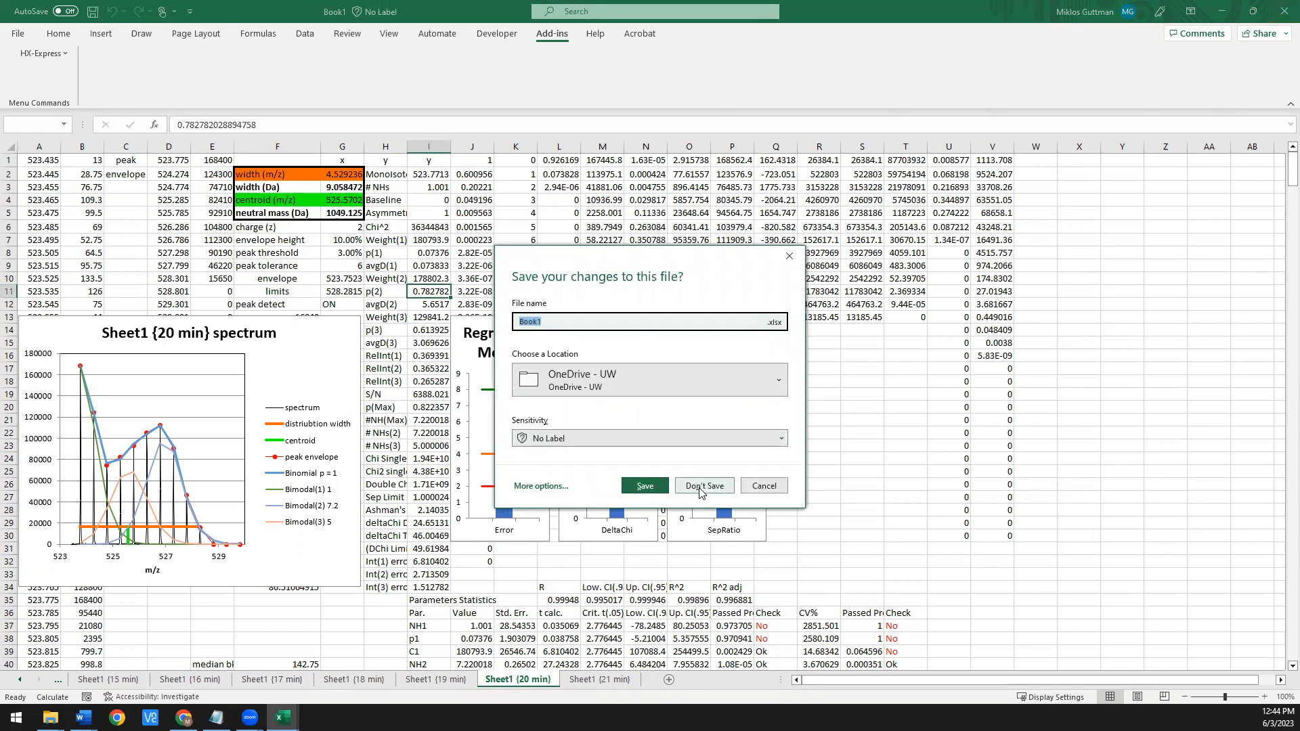
pyautogui.click(701, 487)
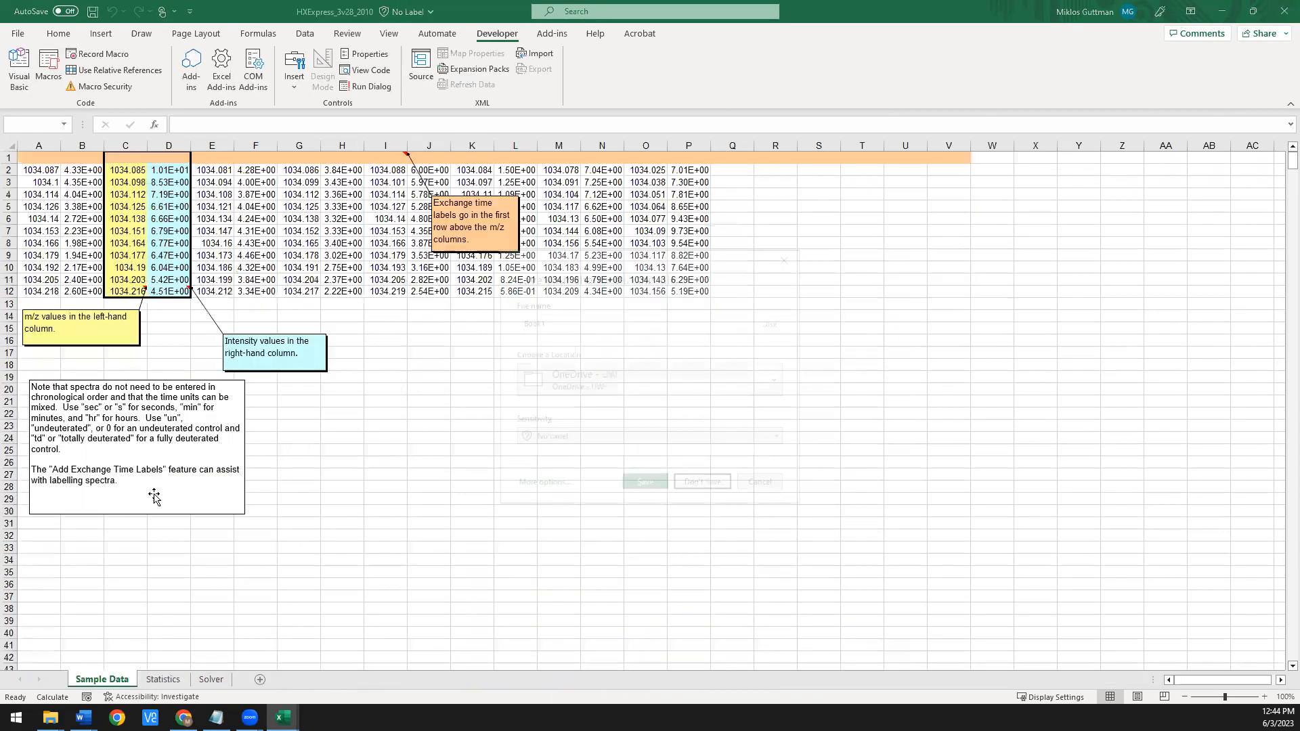
pyautogui.moveTo(50, 717)
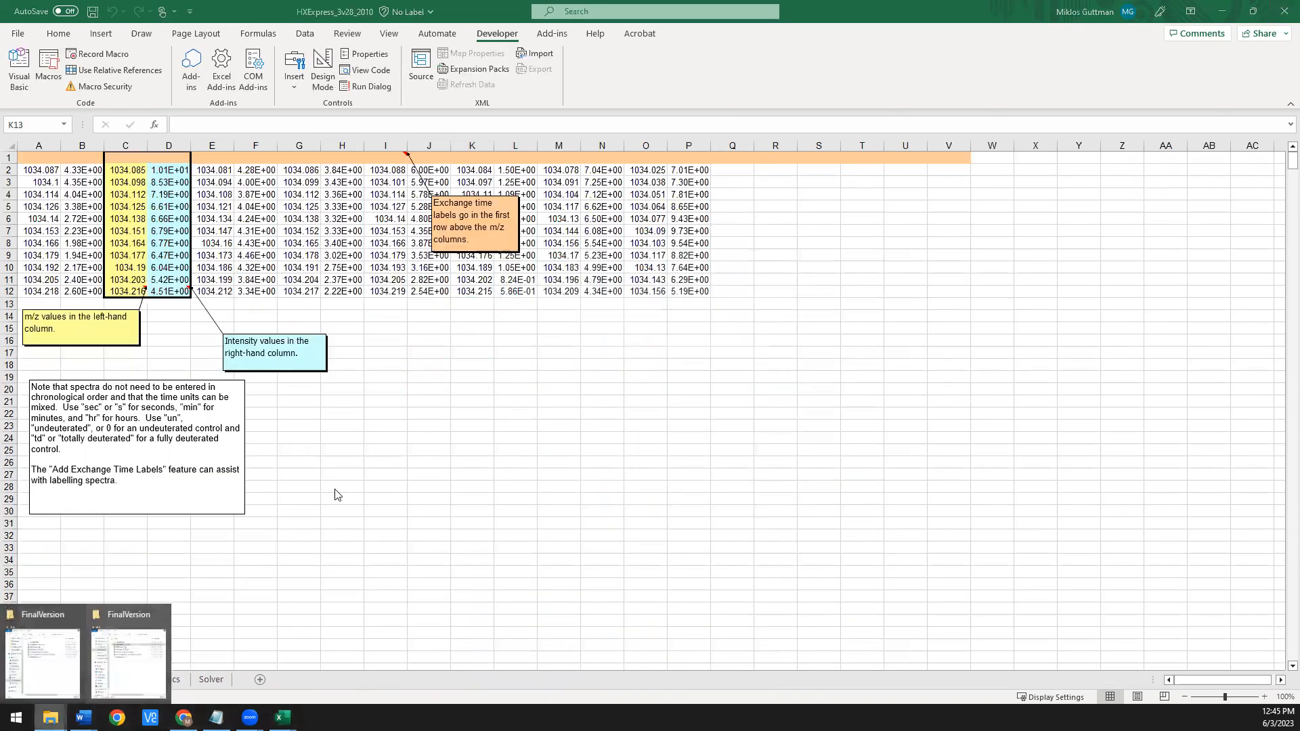
pyautogui.click(125, 657)
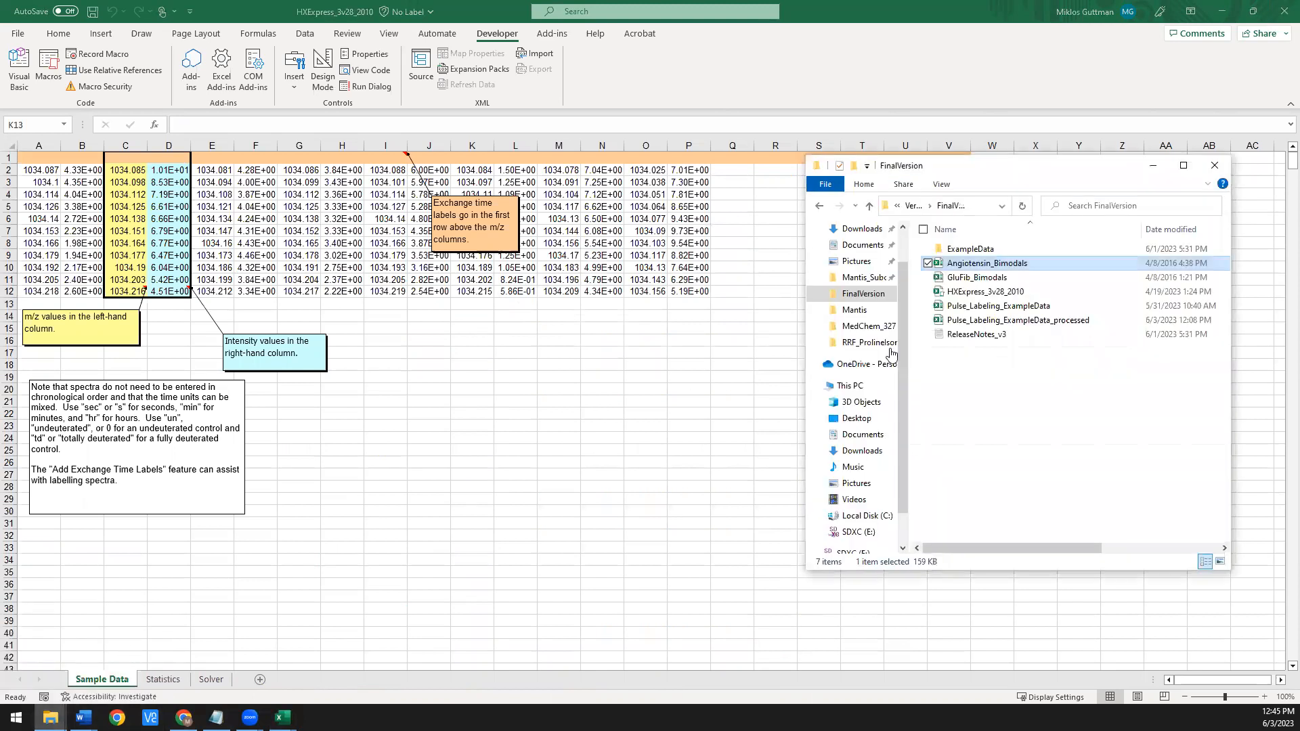
pyautogui.doubleClick(990, 308)
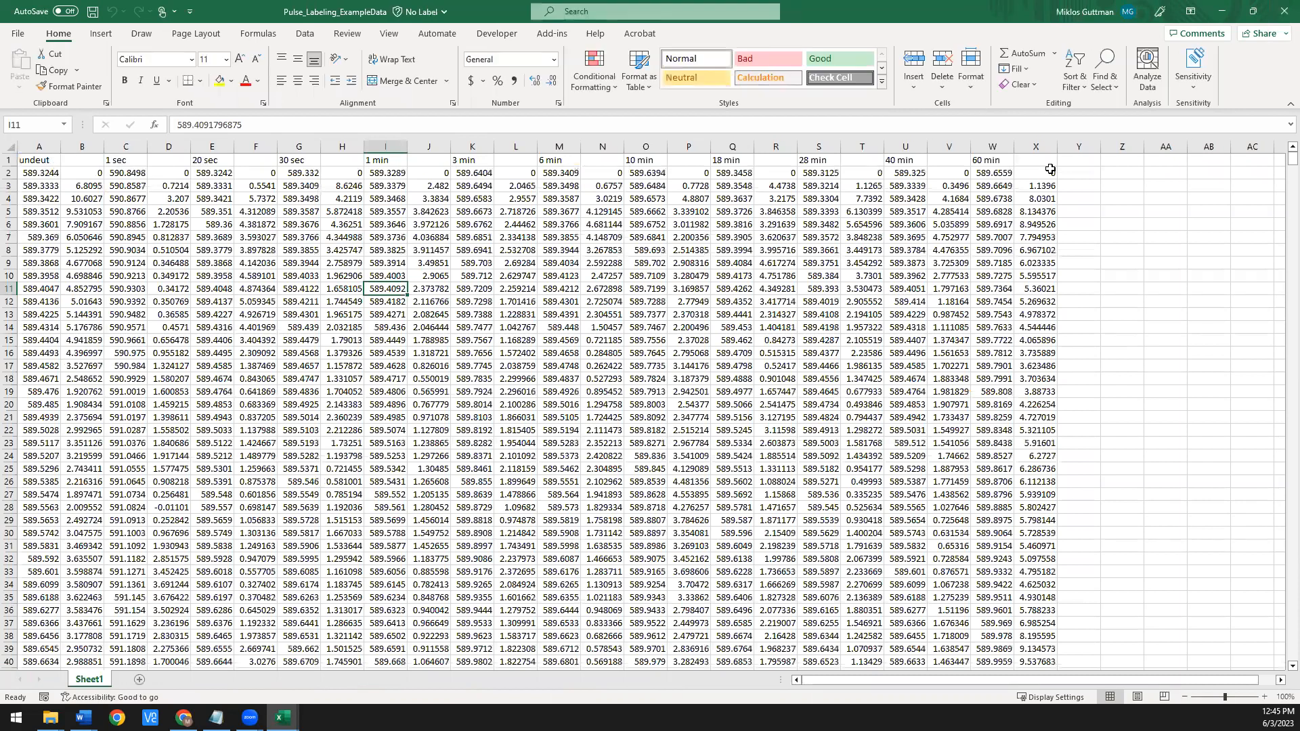
# - Review the exchange time labels and analyze all spectra with charge state 2, distribution width 10% of BPI and isotopic peak detection
pyautogui.moveTo(120, 159); pyautogui.dragTo(963, 160)
pyautogui.click(105, 260)
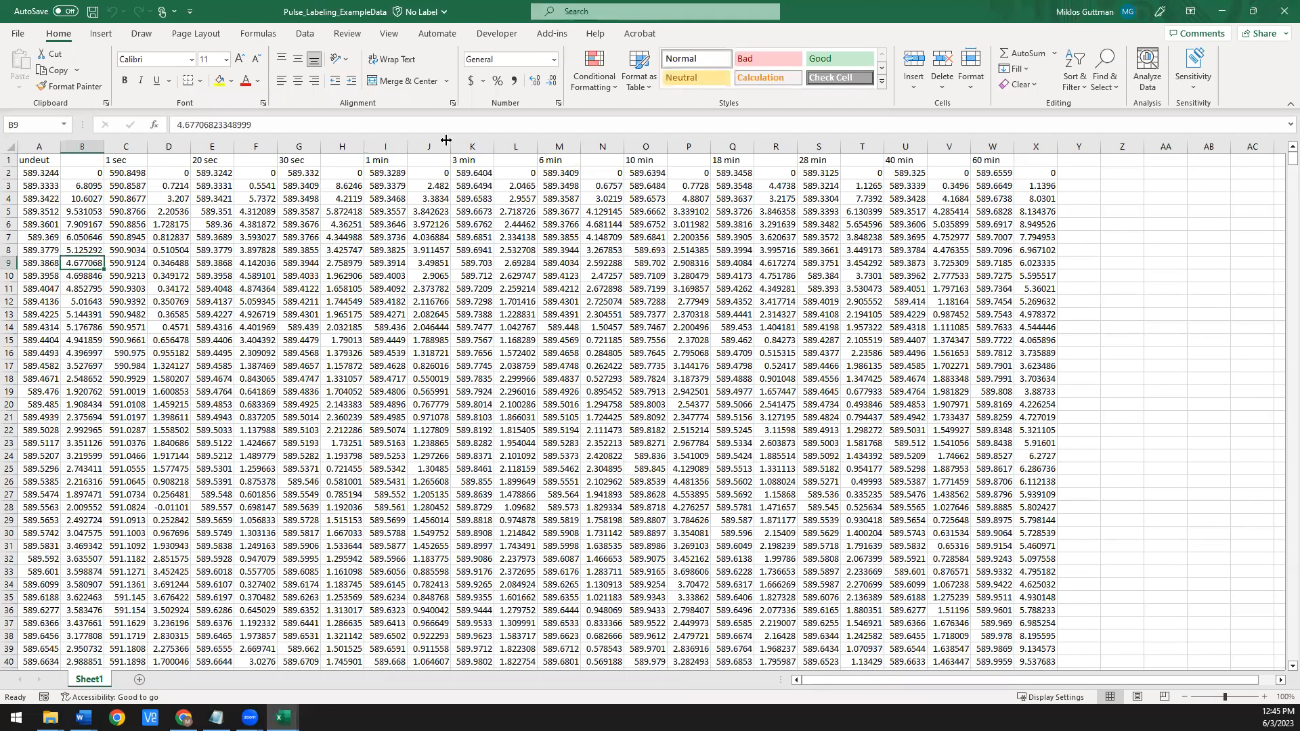
pyautogui.click(554, 35)
pyautogui.click(42, 54)
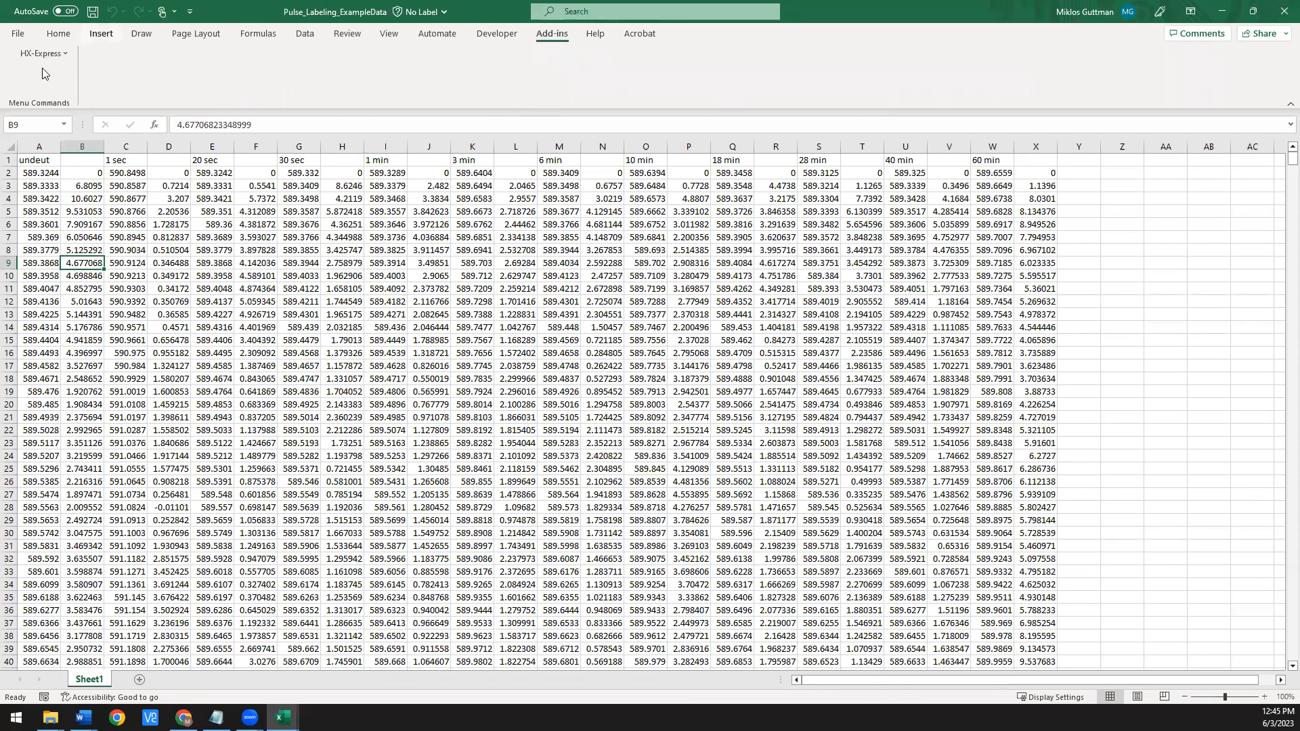
pyautogui.click(51, 94)
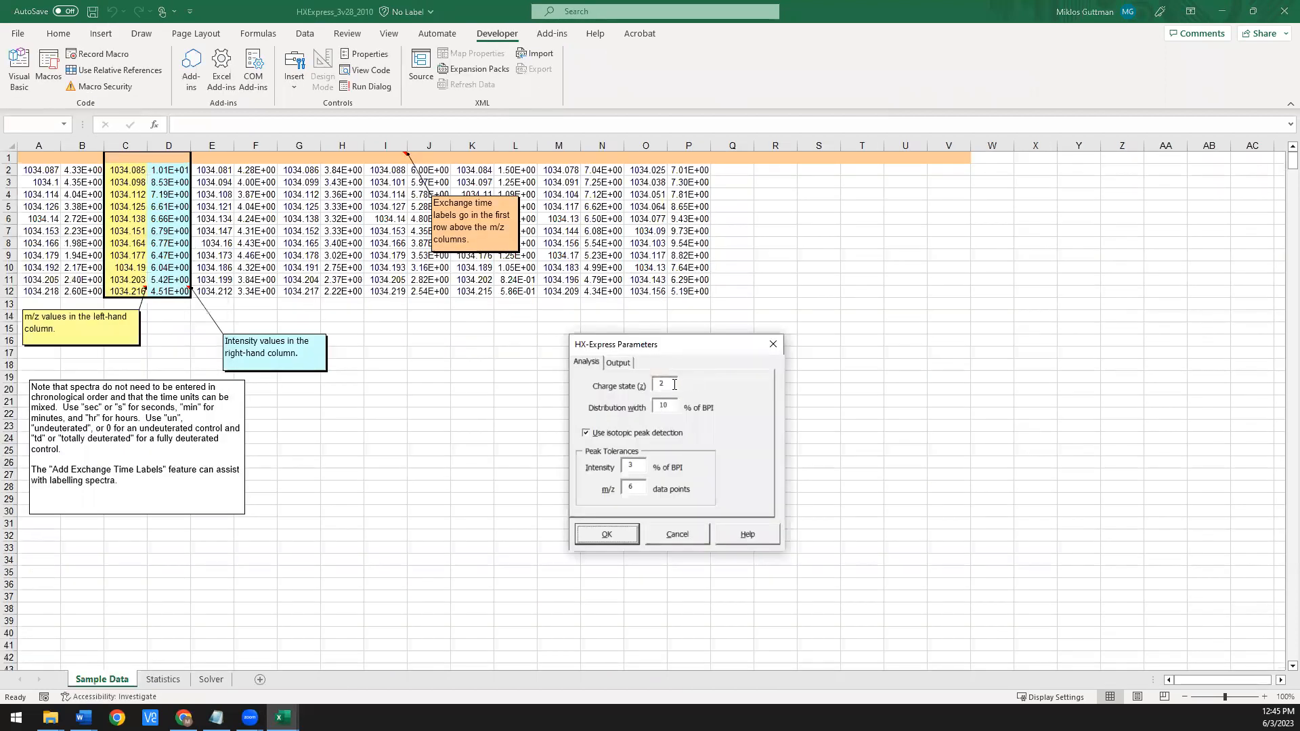
pyautogui.click(608, 535)
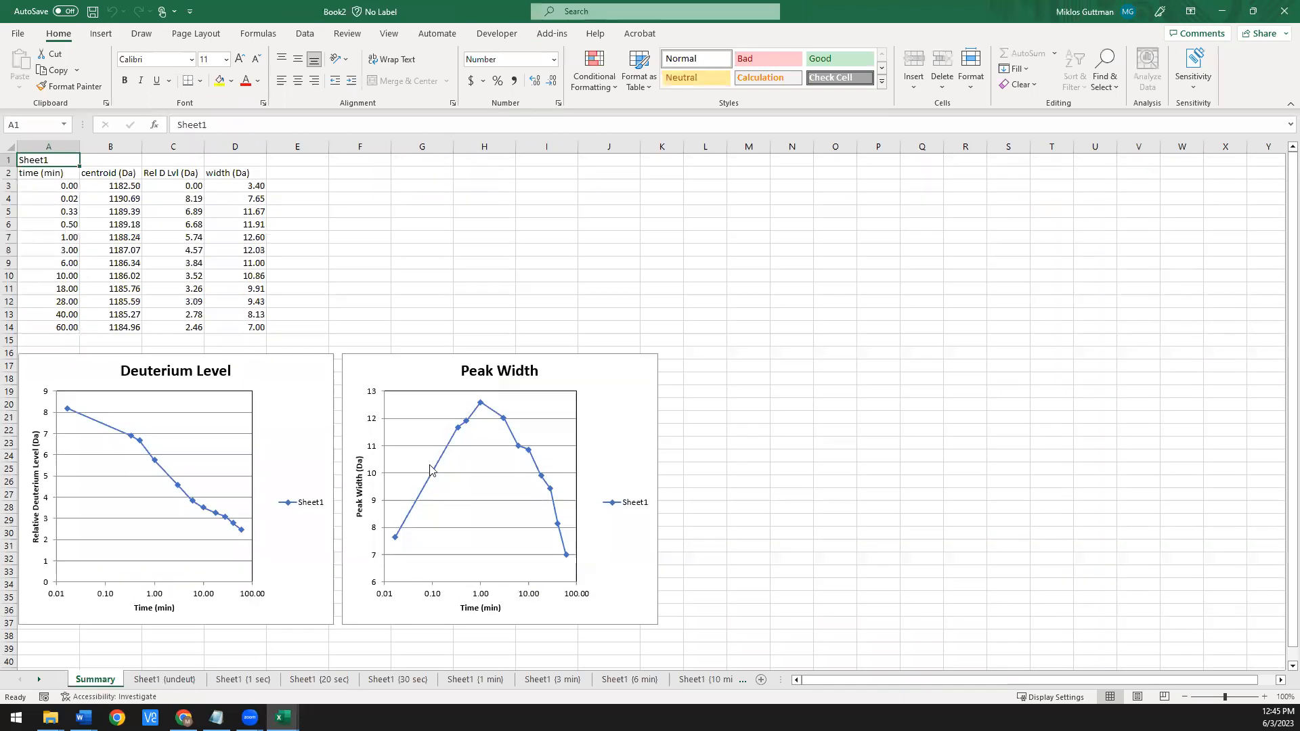
# - Browse the pulse-labelling spectra sheets from undeut to 60 min and examine how the peak envelopes change
pyautogui.click(164, 679)
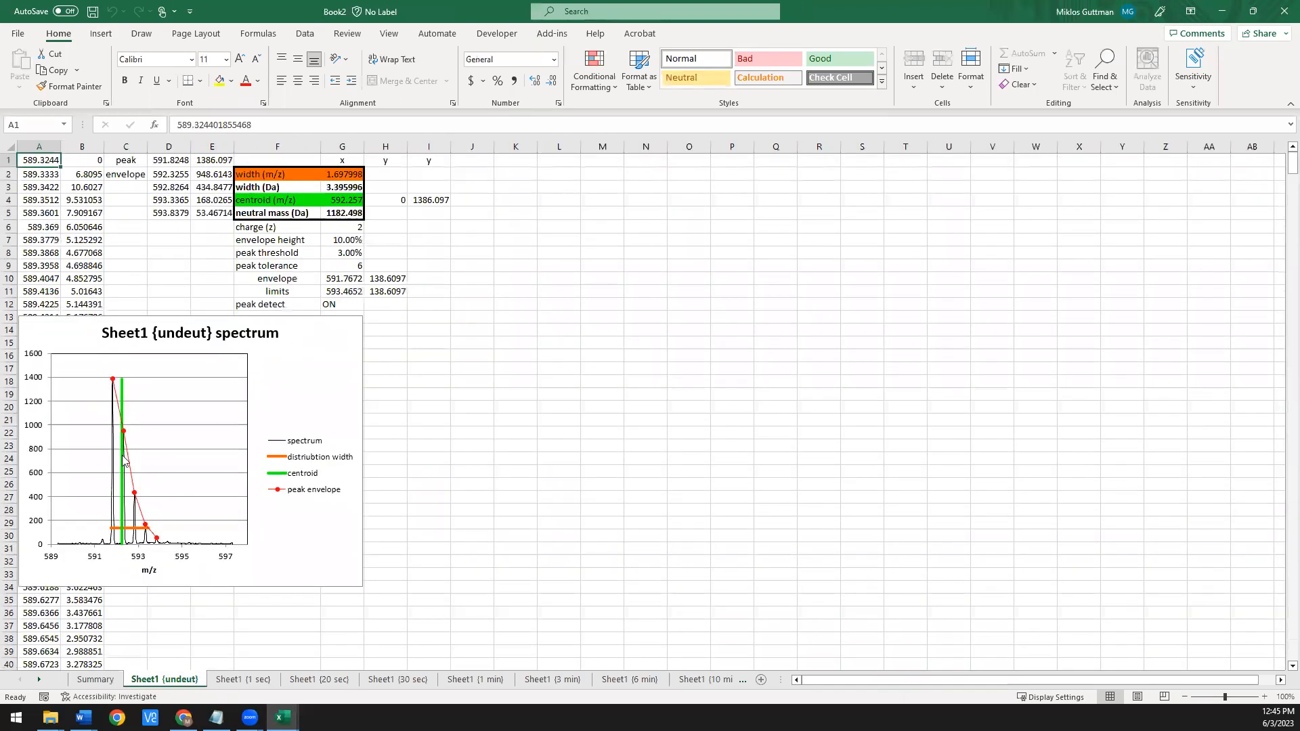
pyautogui.click(242, 679)
pyautogui.click(319, 679)
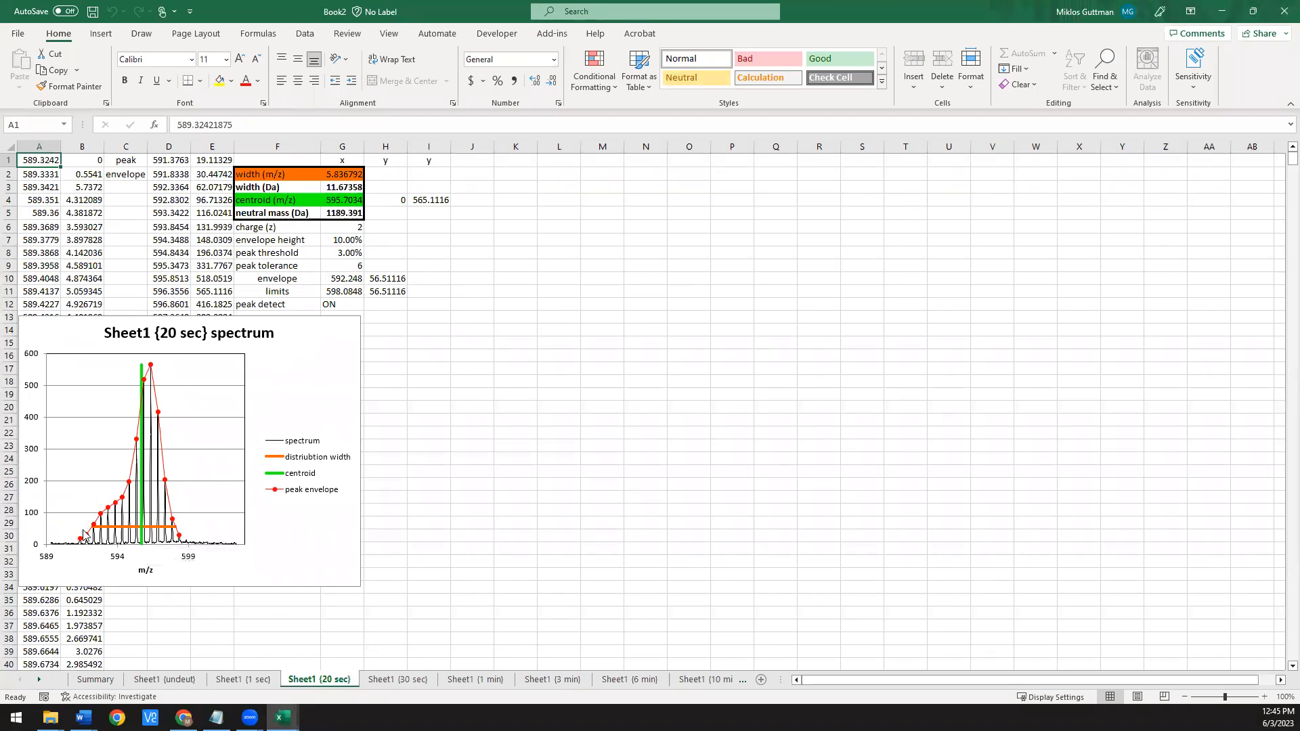
pyautogui.click(389, 677)
pyautogui.click(473, 680)
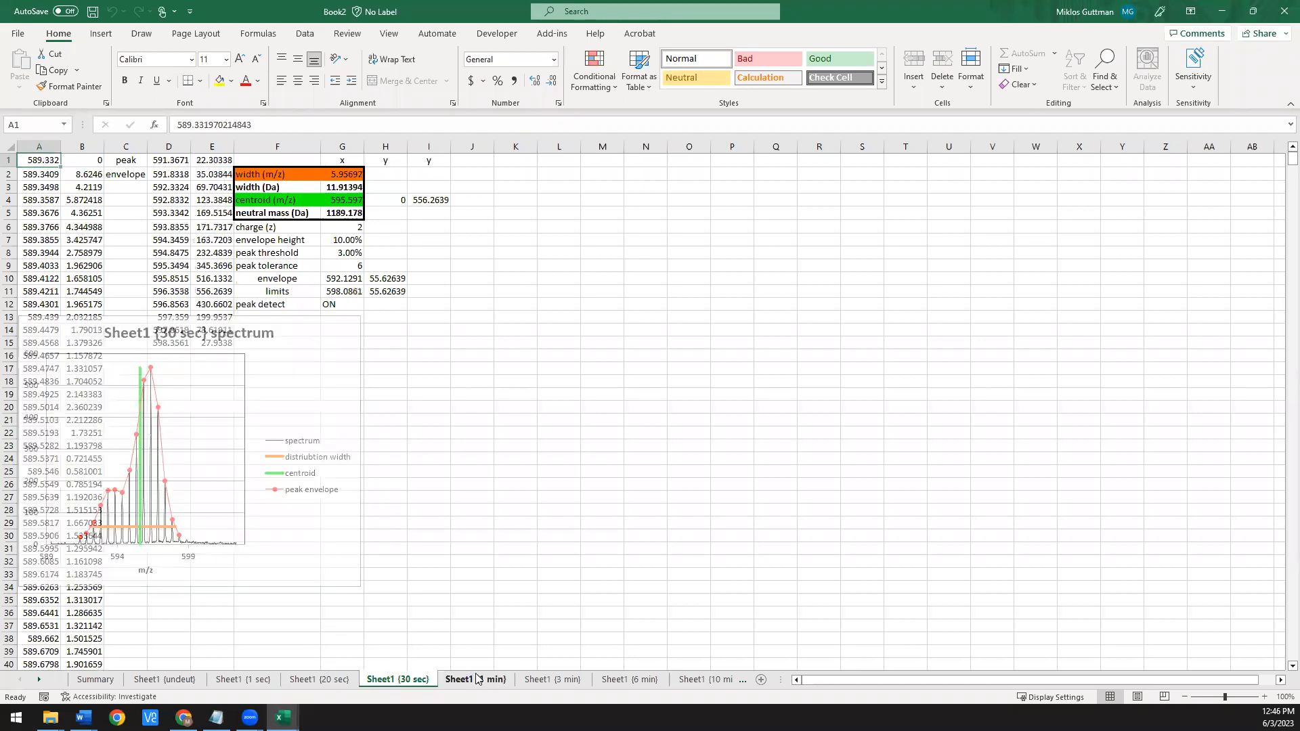
pyautogui.click(565, 684)
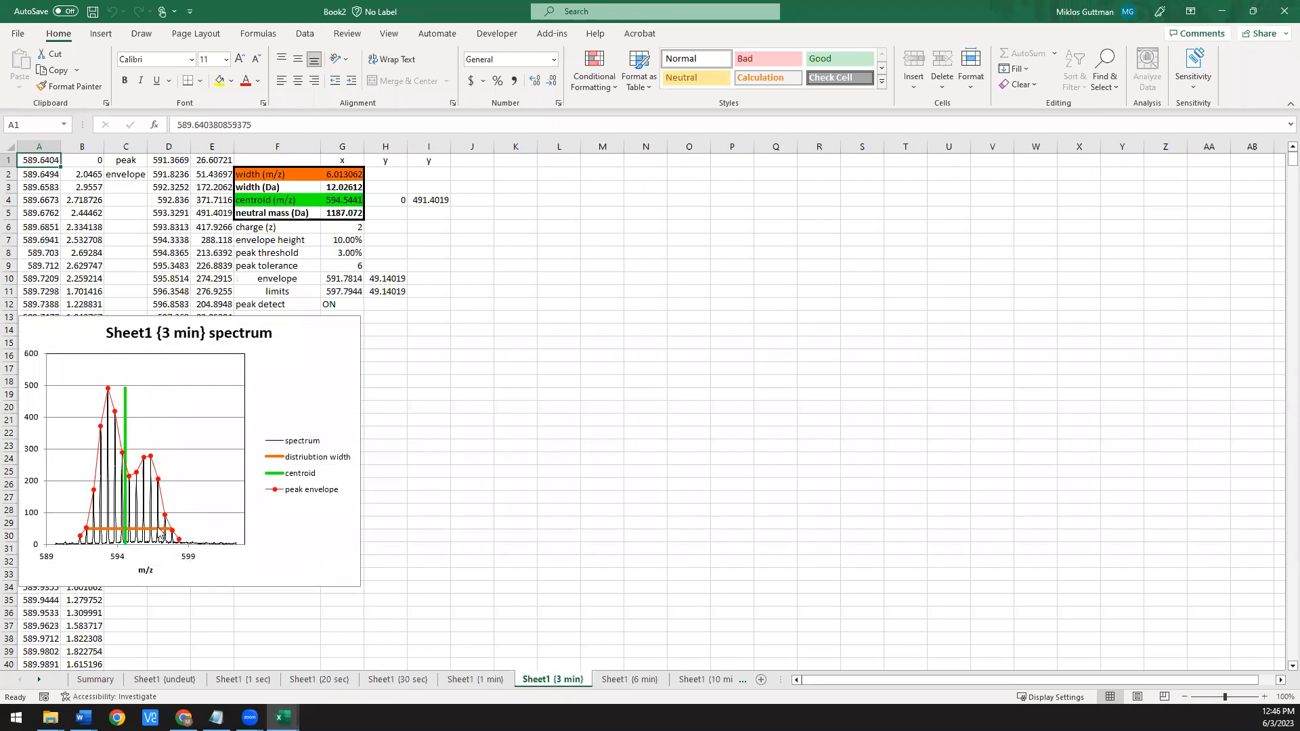
pyautogui.click(630, 680)
pyautogui.click(698, 681)
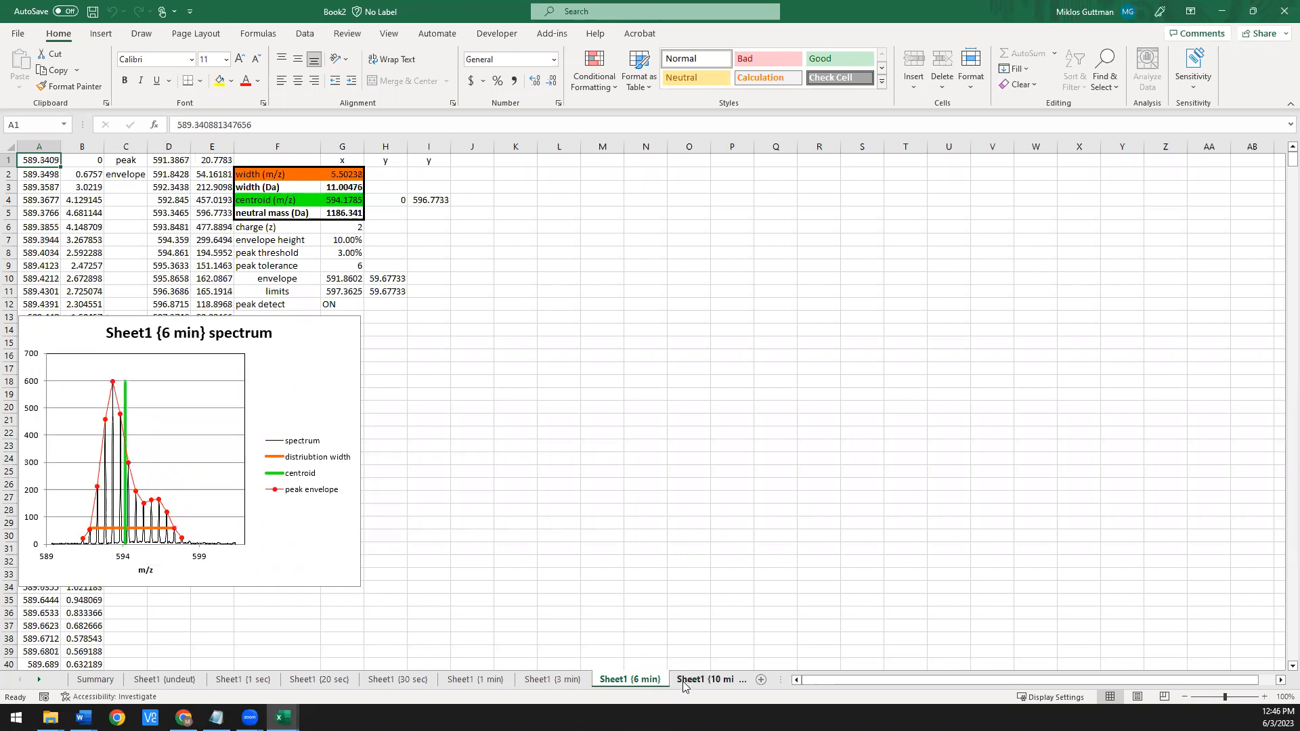
pyautogui.click(714, 681)
pyautogui.click(715, 681)
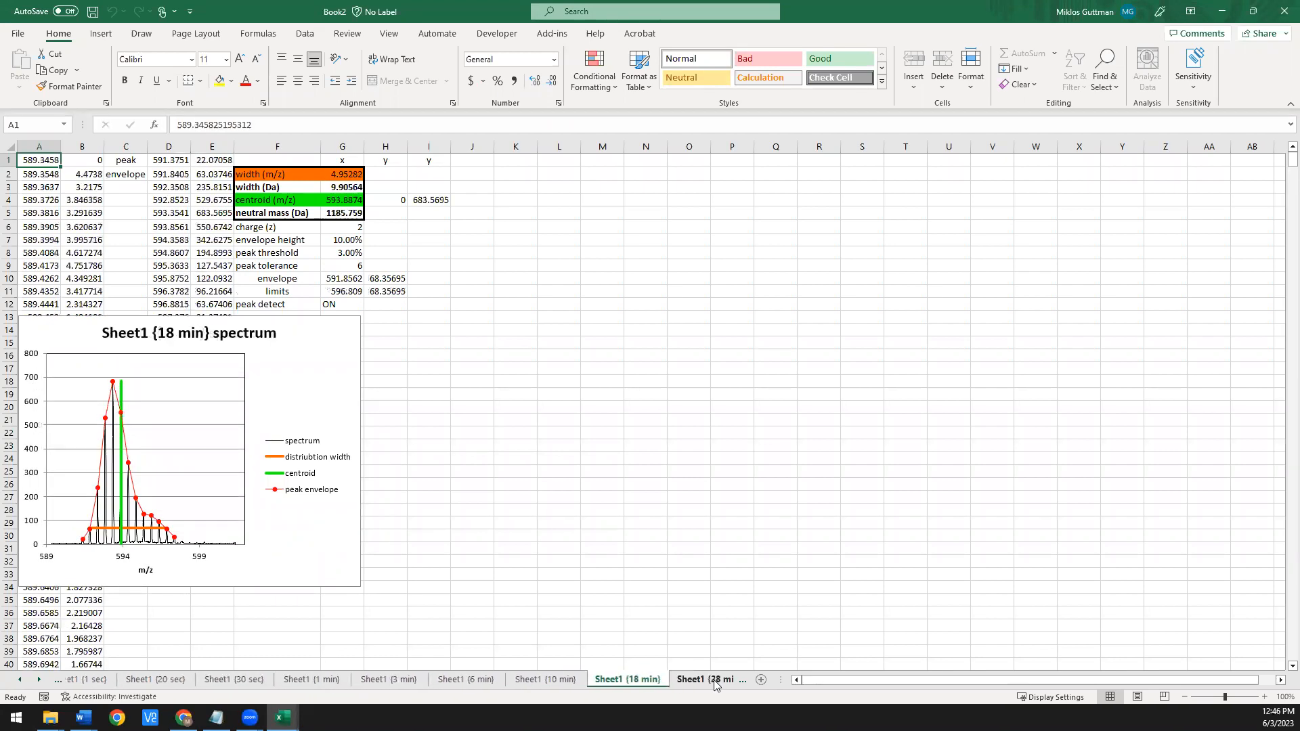
pyautogui.click(715, 680)
pyautogui.click(715, 681)
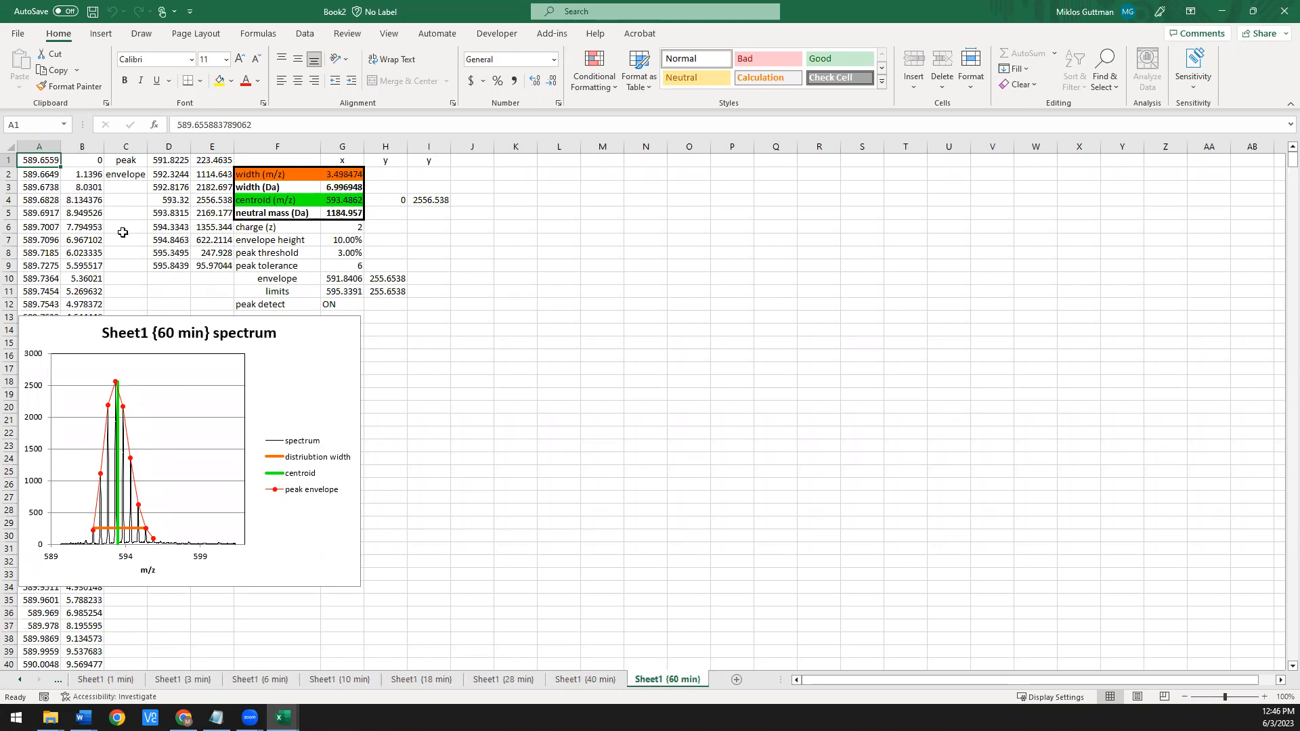
# - Set up Binomial Fitting with Optimize Fits enabled and the undeuterated mass envelope calculated from the sequence
pyautogui.click(552, 34)
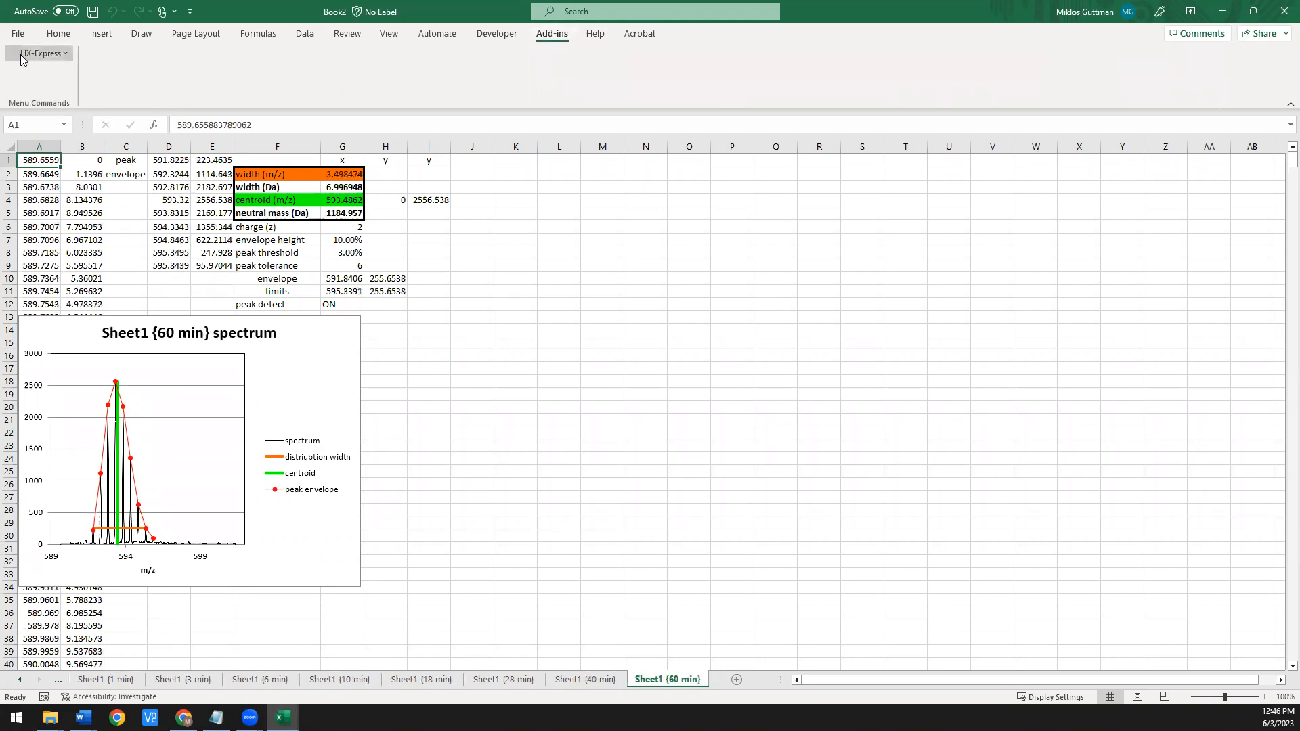
pyautogui.click(40, 53)
pyautogui.click(74, 151)
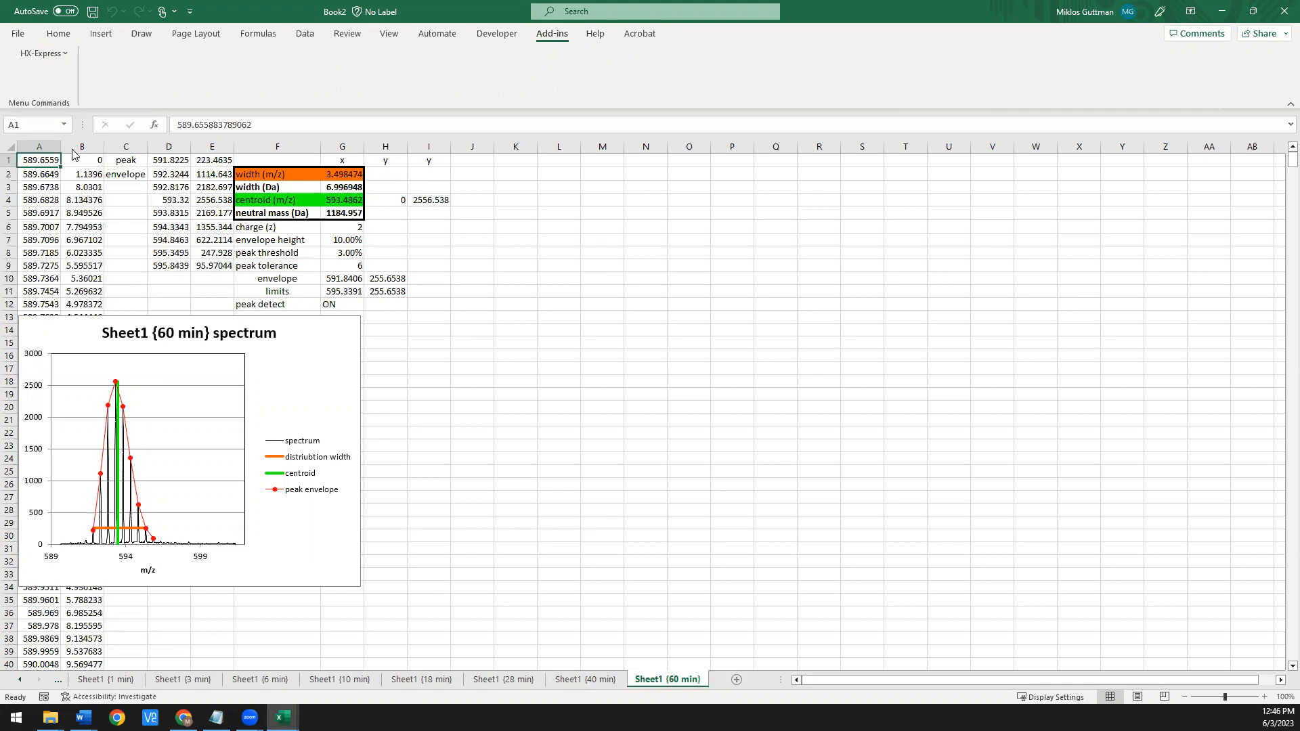
pyautogui.moveTo(116, 198); pyautogui.dragTo(751, 241)
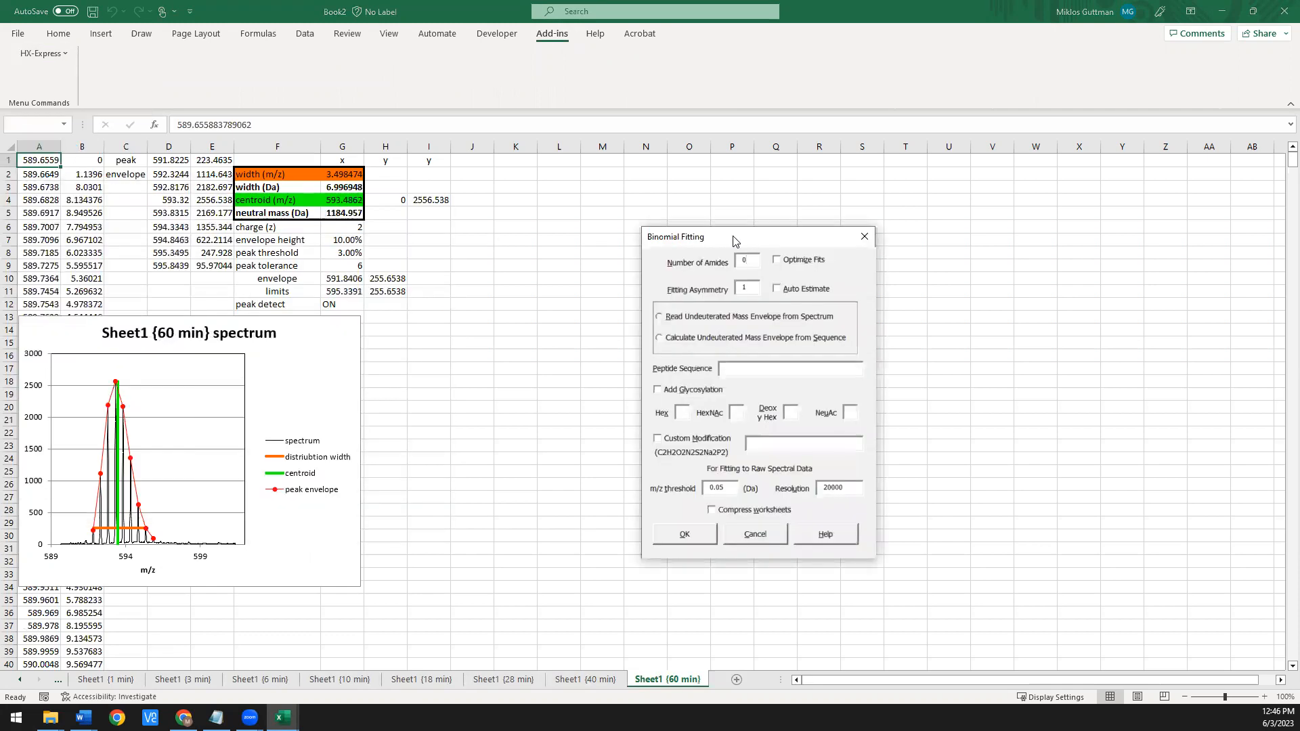
pyautogui.click(781, 263)
pyautogui.doubleClick(747, 262)
pyautogui.click(665, 341)
# - Enter the peptide sequence LTMGAKGFIGST, keeping the m/z threshold at 0.05 Da and resolution at 20000, and run the binomial fitting
pyautogui.hotkey('alt', 'Tab')
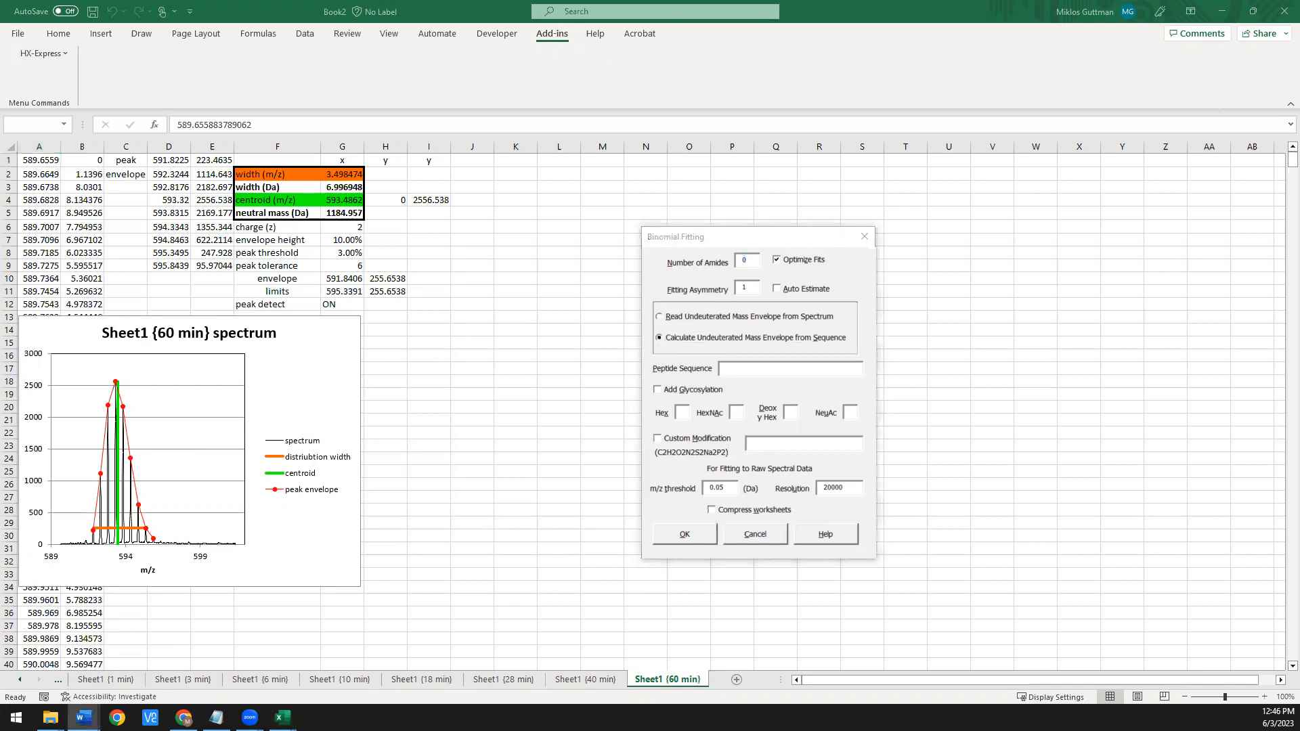
pyautogui.click(769, 369)
pyautogui.write('LTMGAKGFIGST')
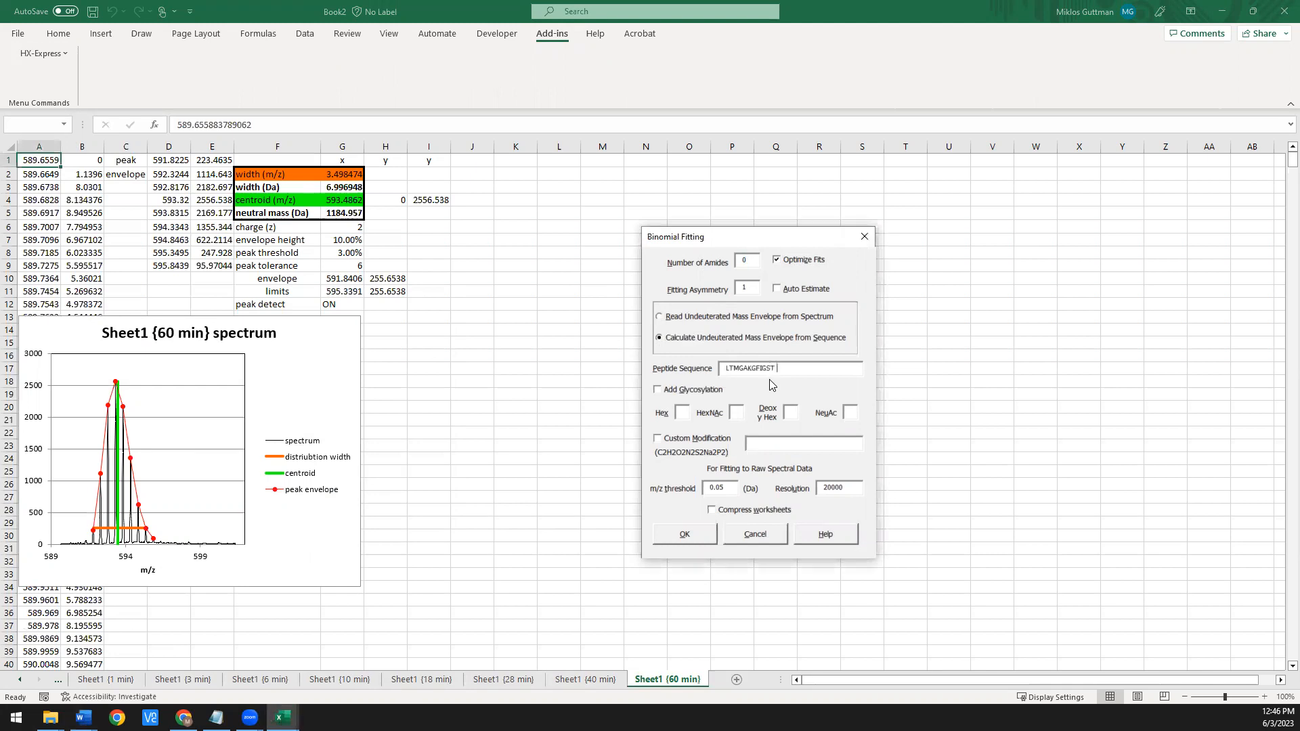
pyautogui.click(681, 542)
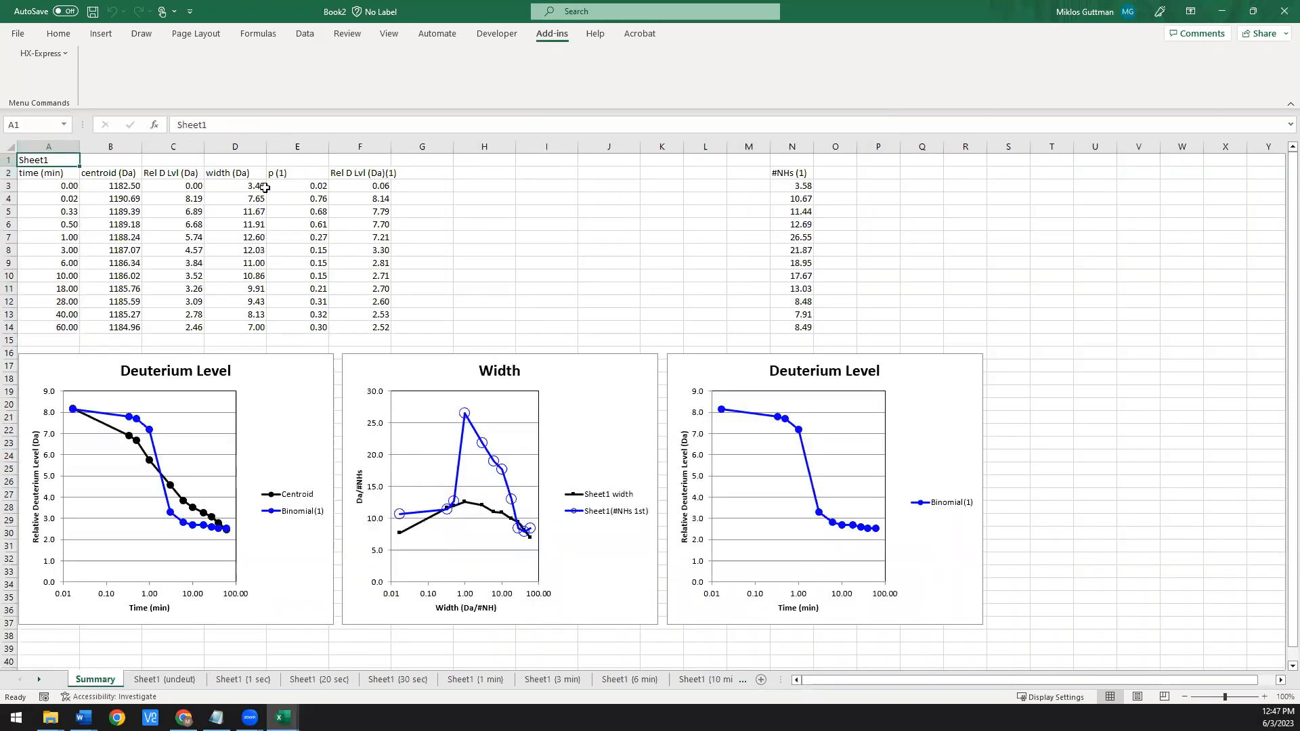
# - Examine the fitted p values, relative deuterium levels and #NHs for all time points on the Summary sheet
pyautogui.moveTo(298, 184); pyautogui.dragTo(364, 328)
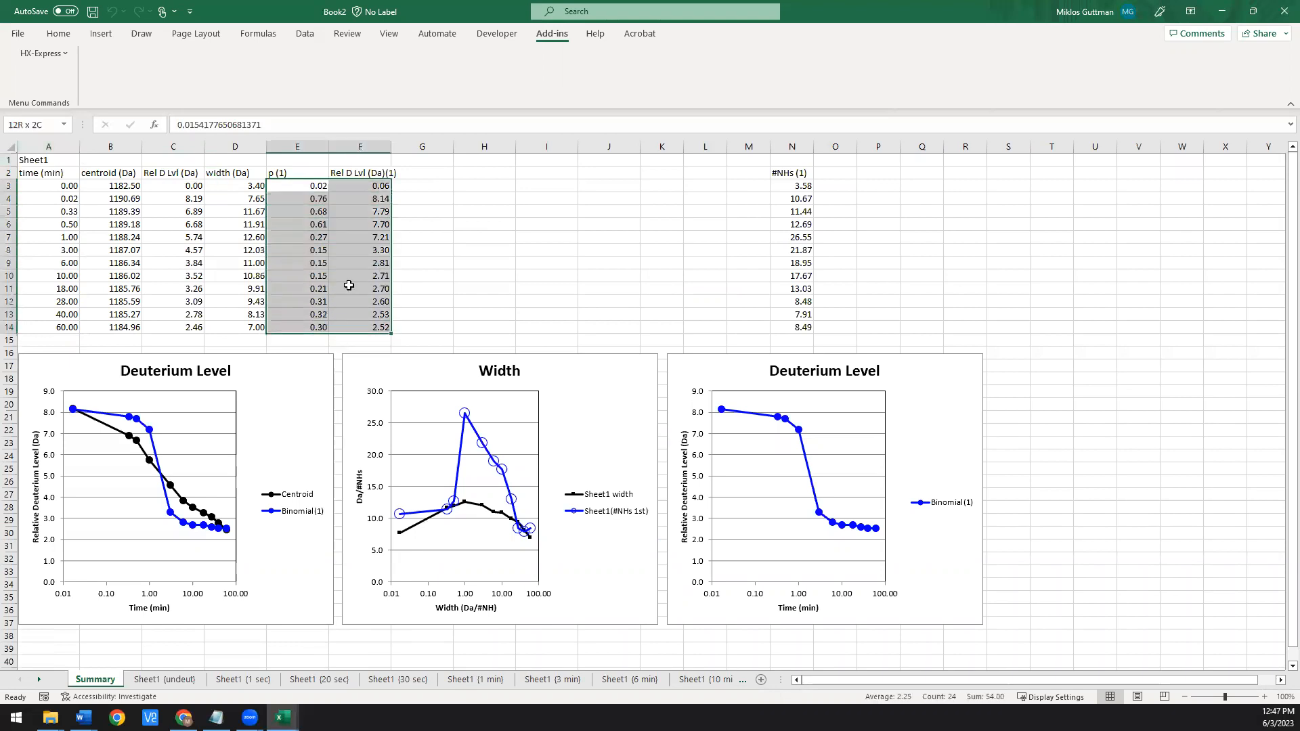
pyautogui.moveTo(374, 187); pyautogui.dragTo(373, 327)
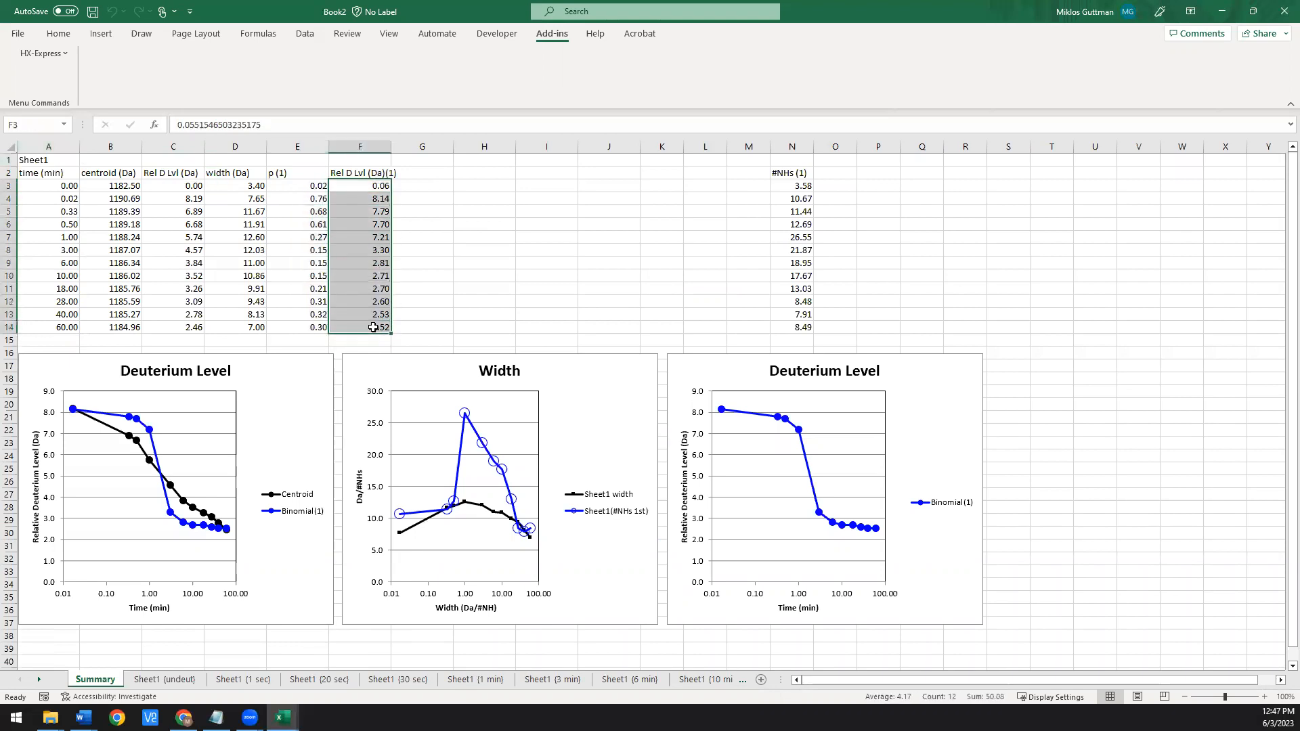
pyautogui.moveTo(800, 184); pyautogui.dragTo(800, 328)
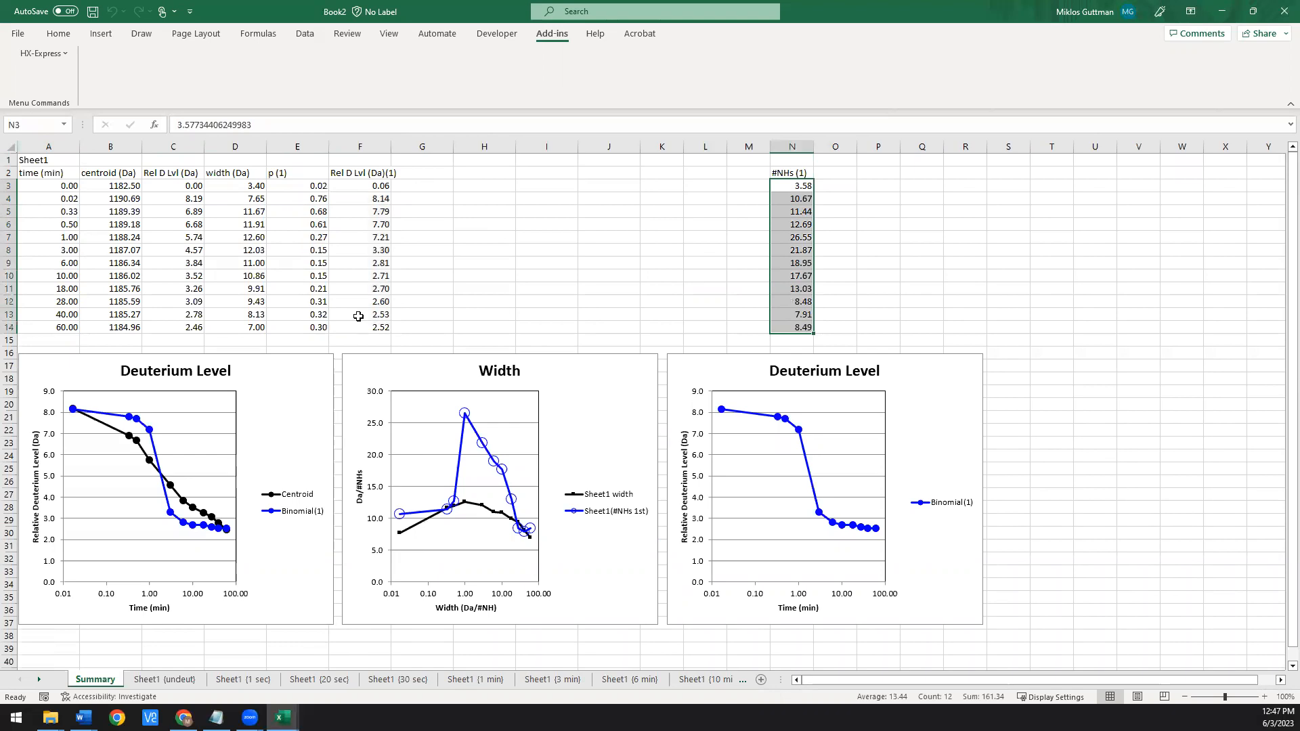
# - Browse the spectra sheets from undeut to 28 min and compare the single binomial fits with the peak envelopes
pyautogui.click(164, 679)
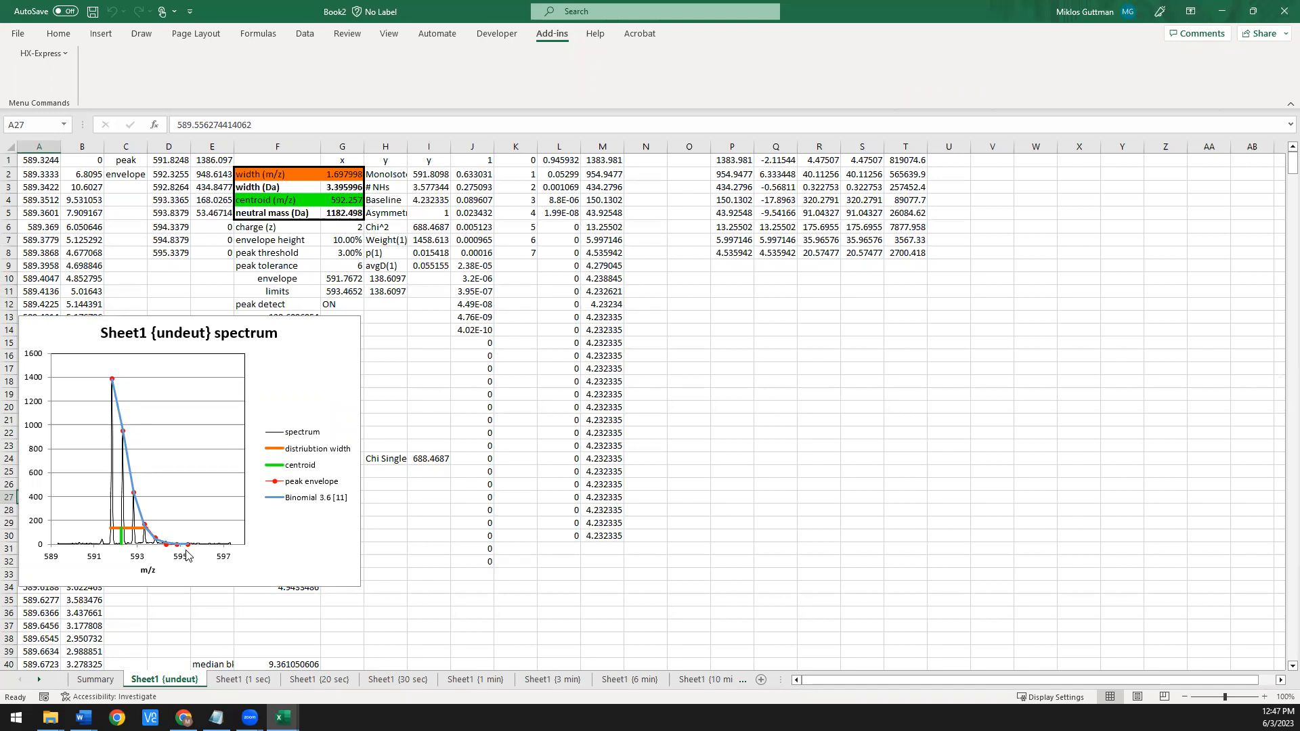
pyautogui.click(246, 681)
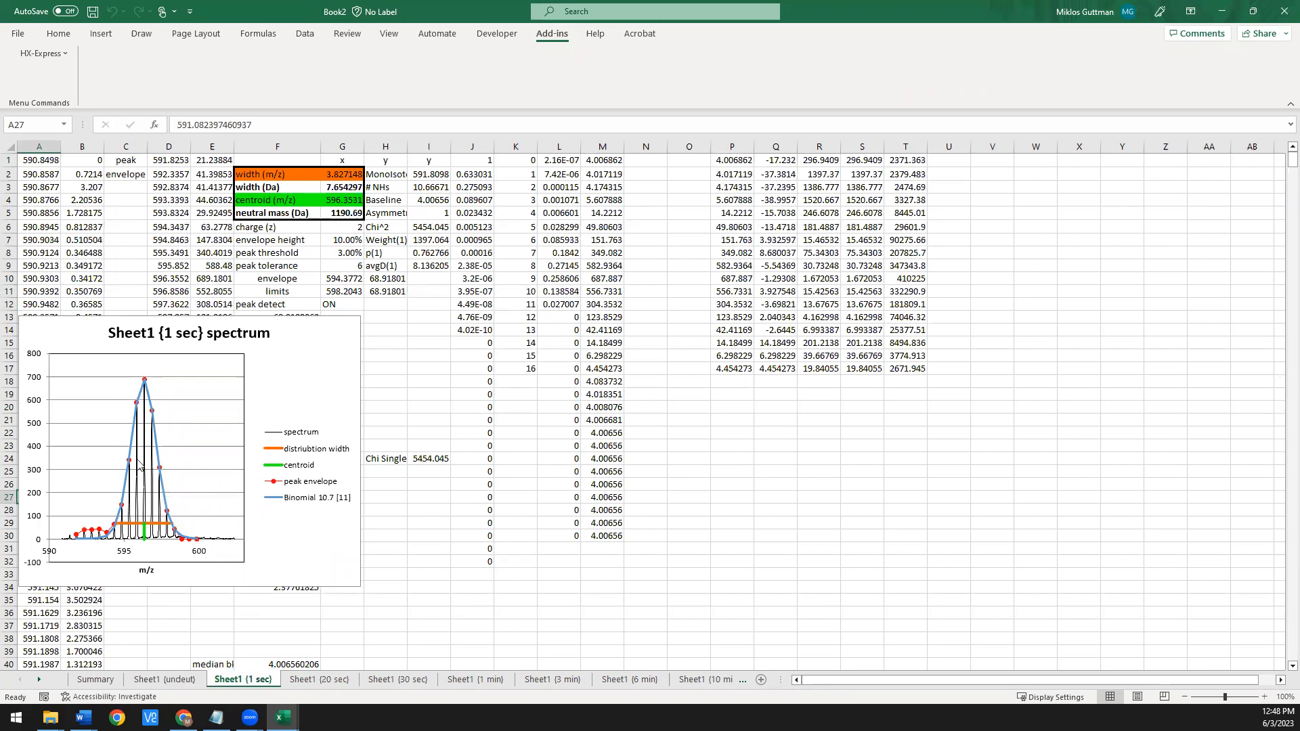
pyautogui.click(328, 680)
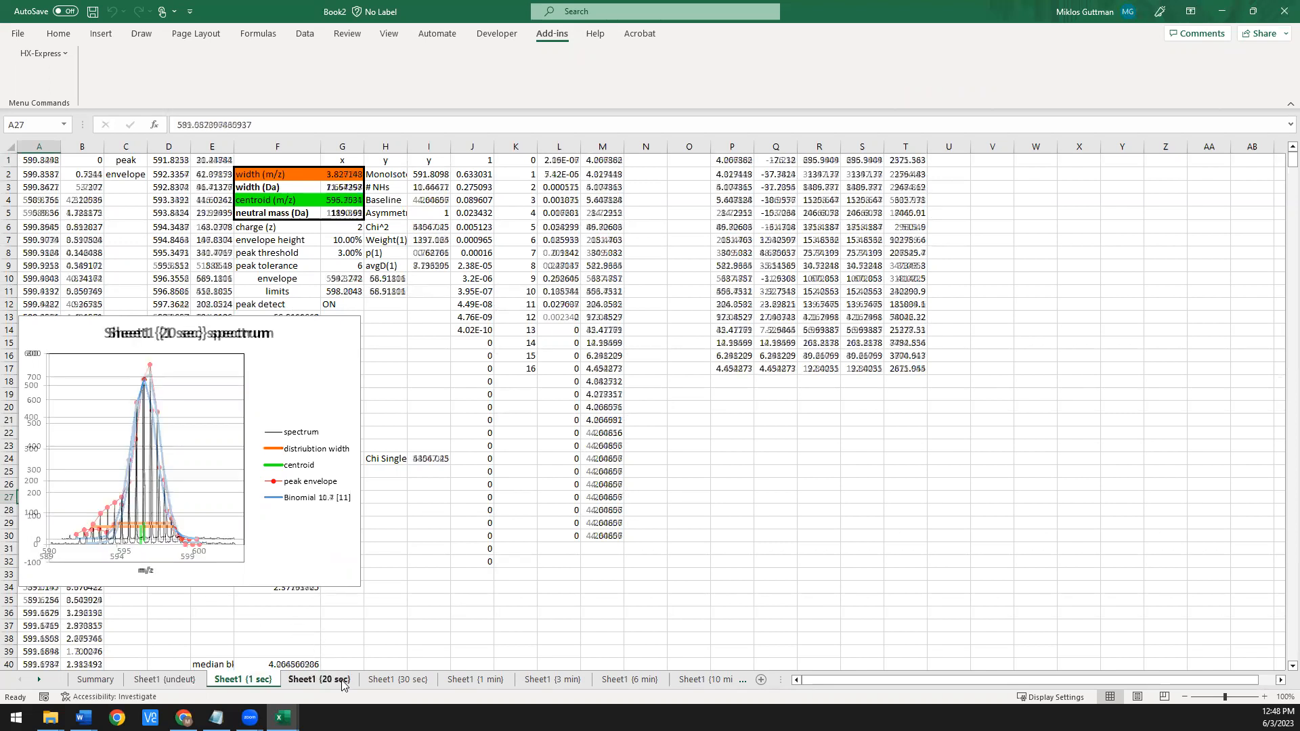
pyautogui.click(406, 681)
pyautogui.click(485, 681)
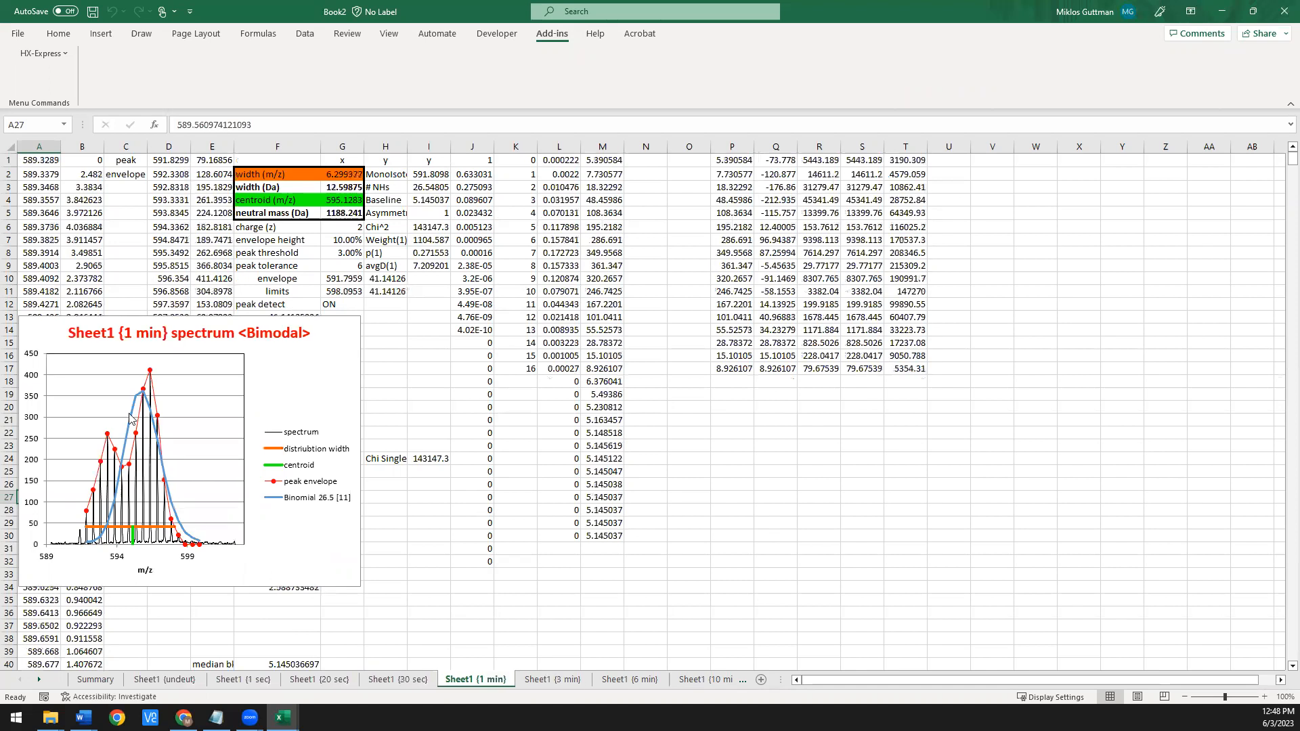
pyautogui.click(548, 680)
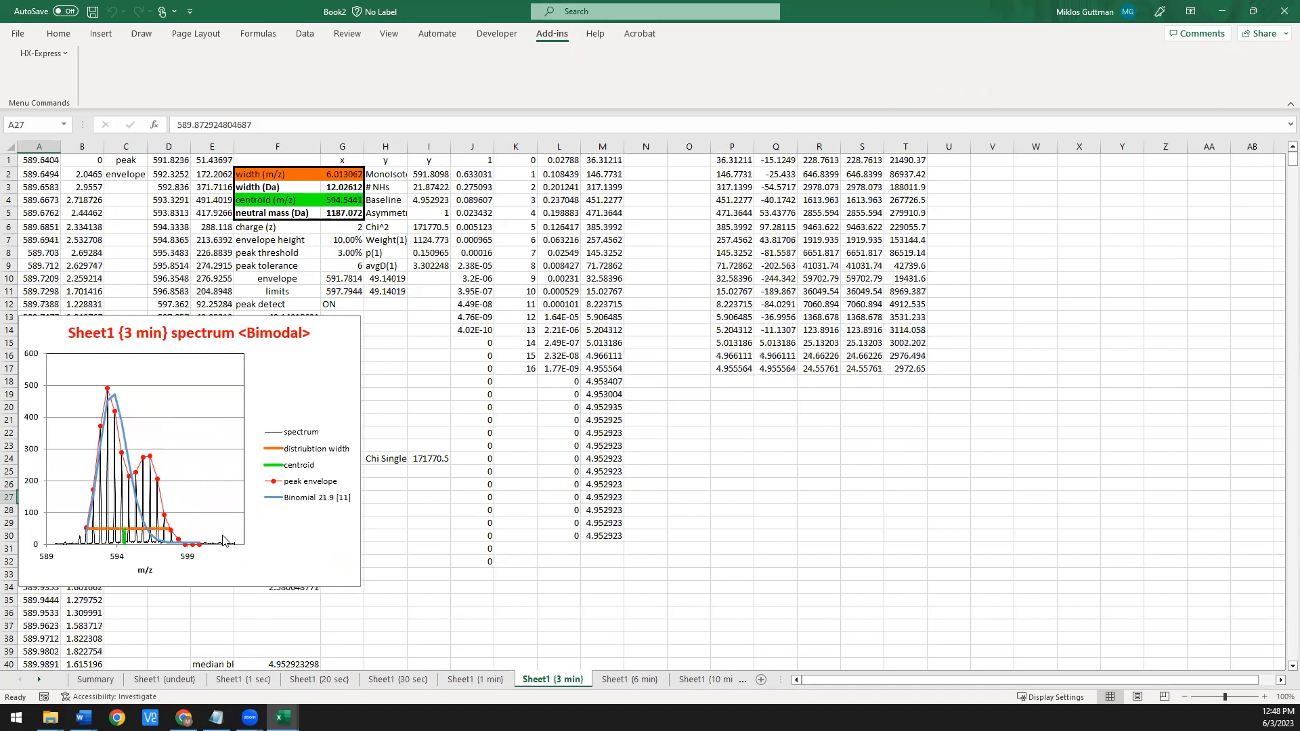
pyautogui.click(626, 681)
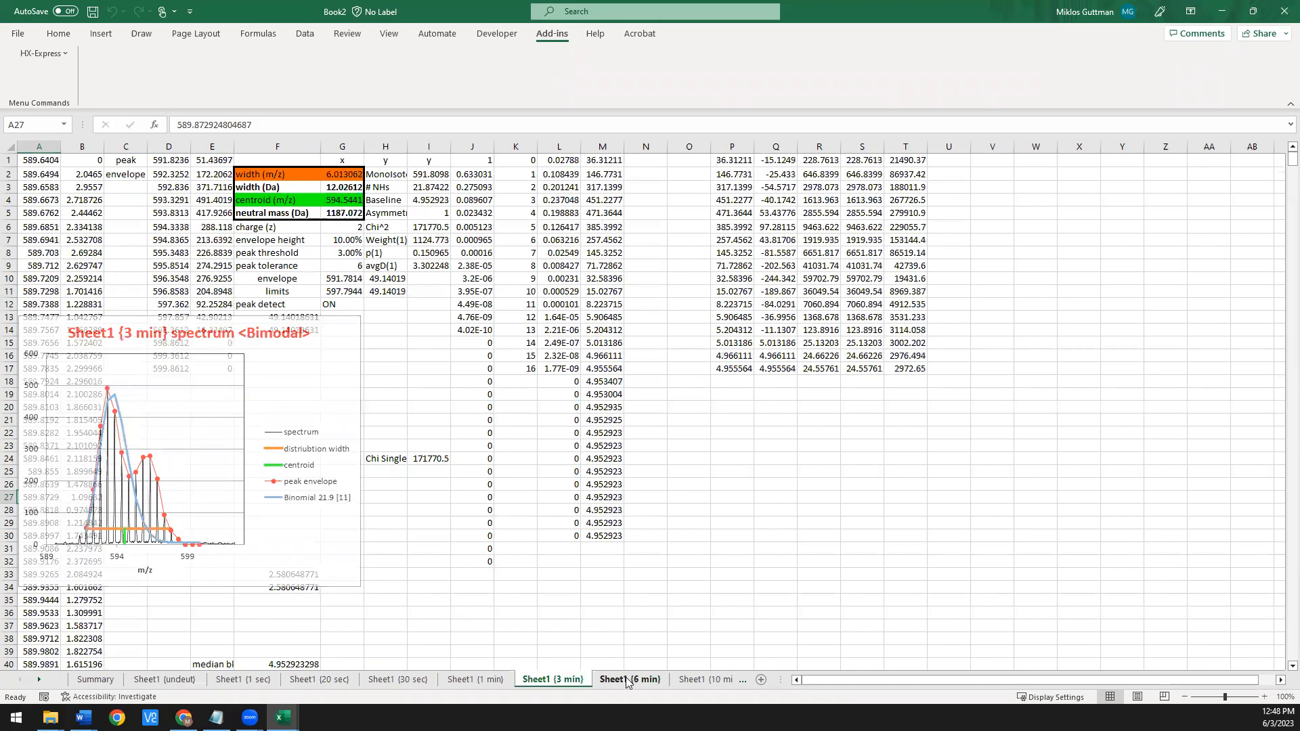
pyautogui.click(692, 681)
pyautogui.click(720, 681)
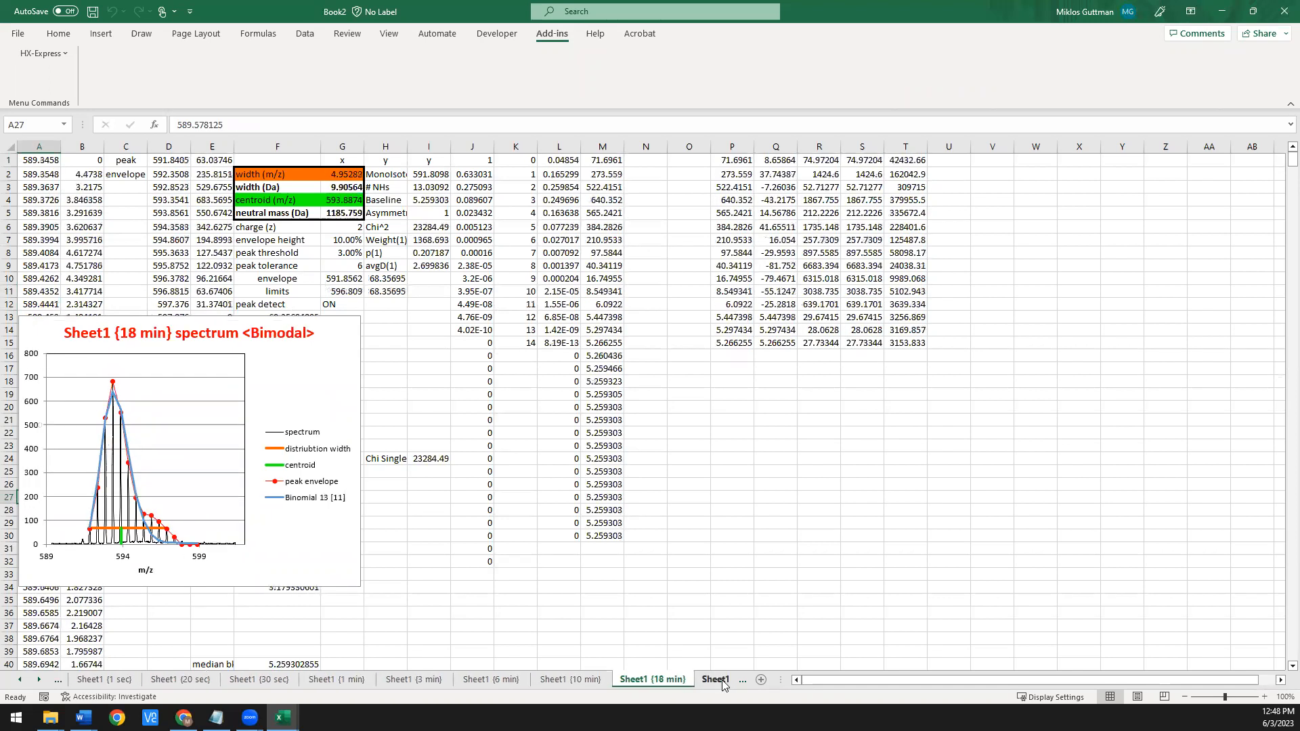
pyautogui.click(717, 681)
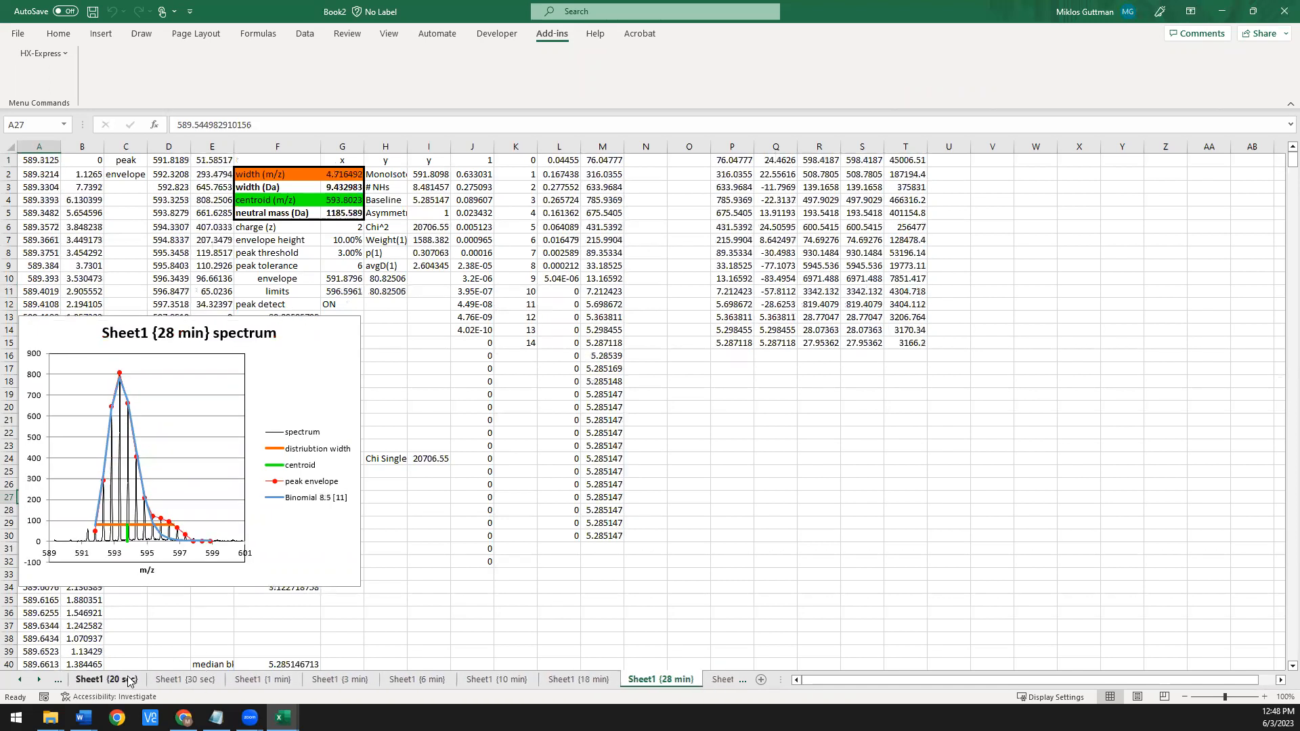
# - Run the Double Binomial deconvolution on the 3 min spectrum
pyautogui.click(263, 680)
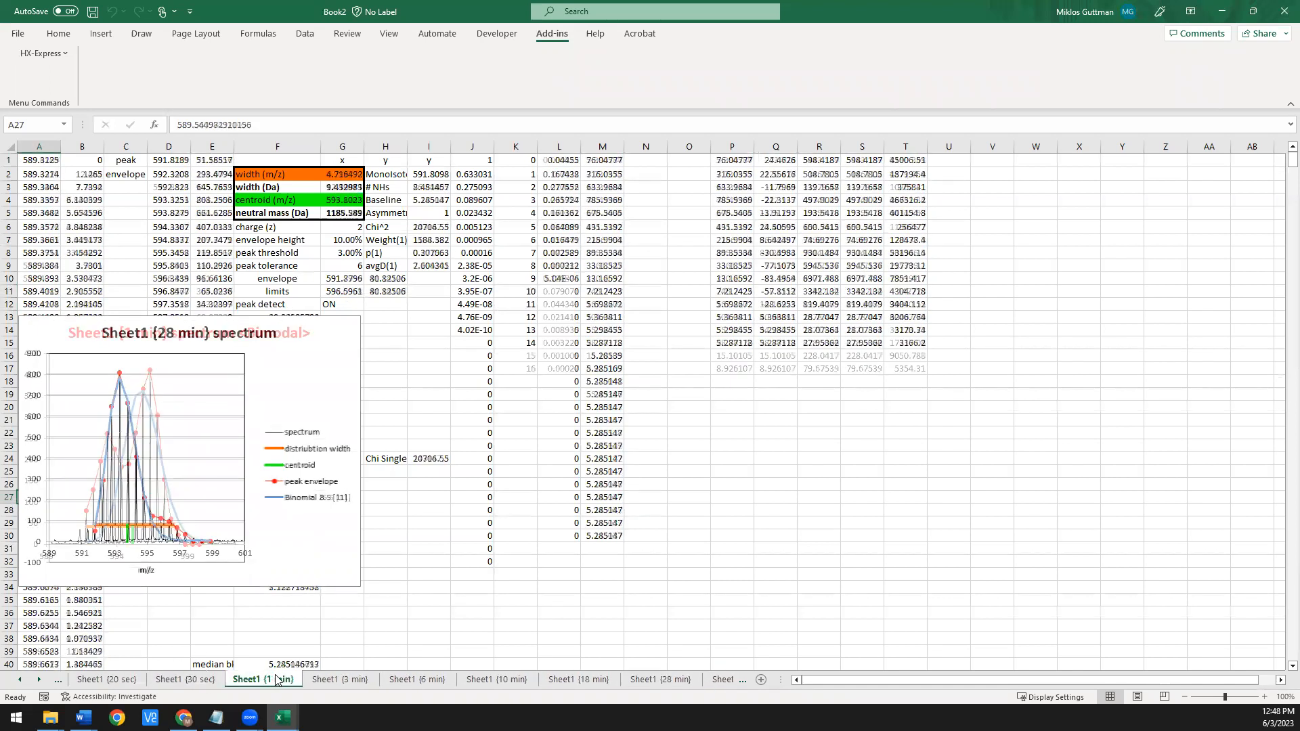
pyautogui.click(341, 680)
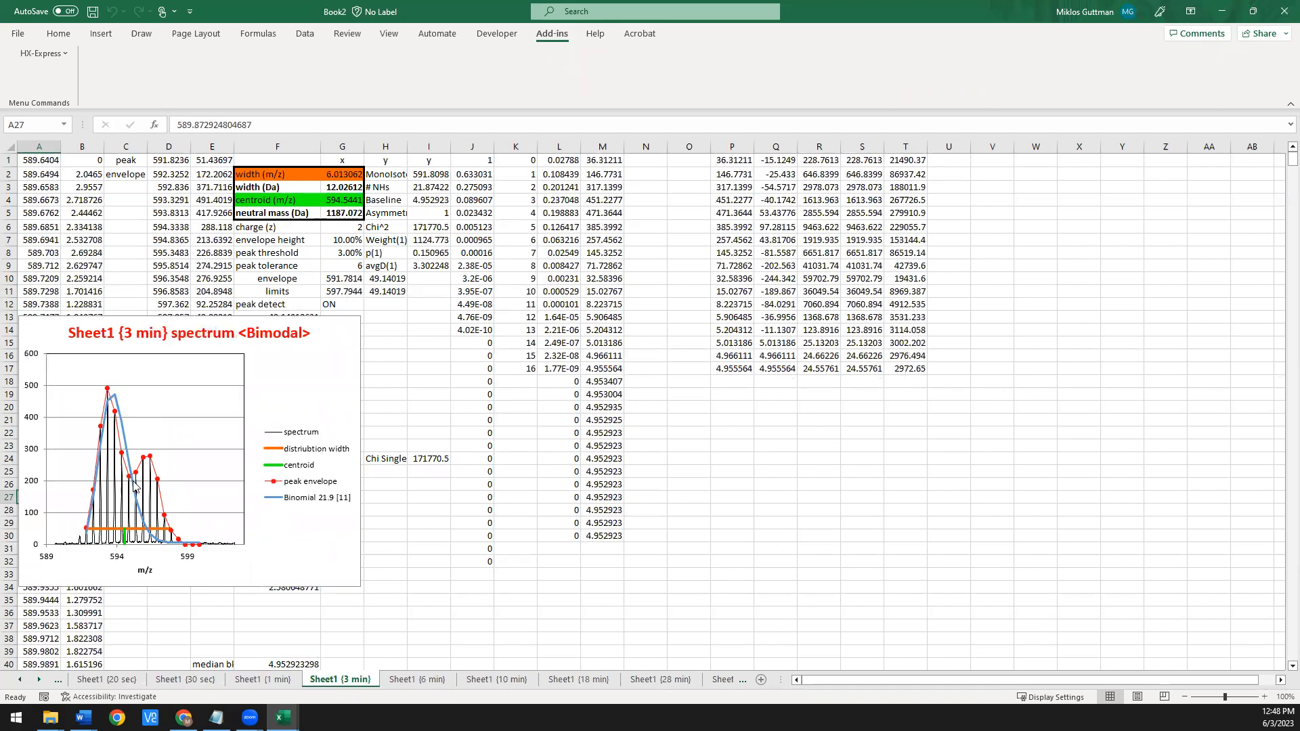
pyautogui.click(37, 52)
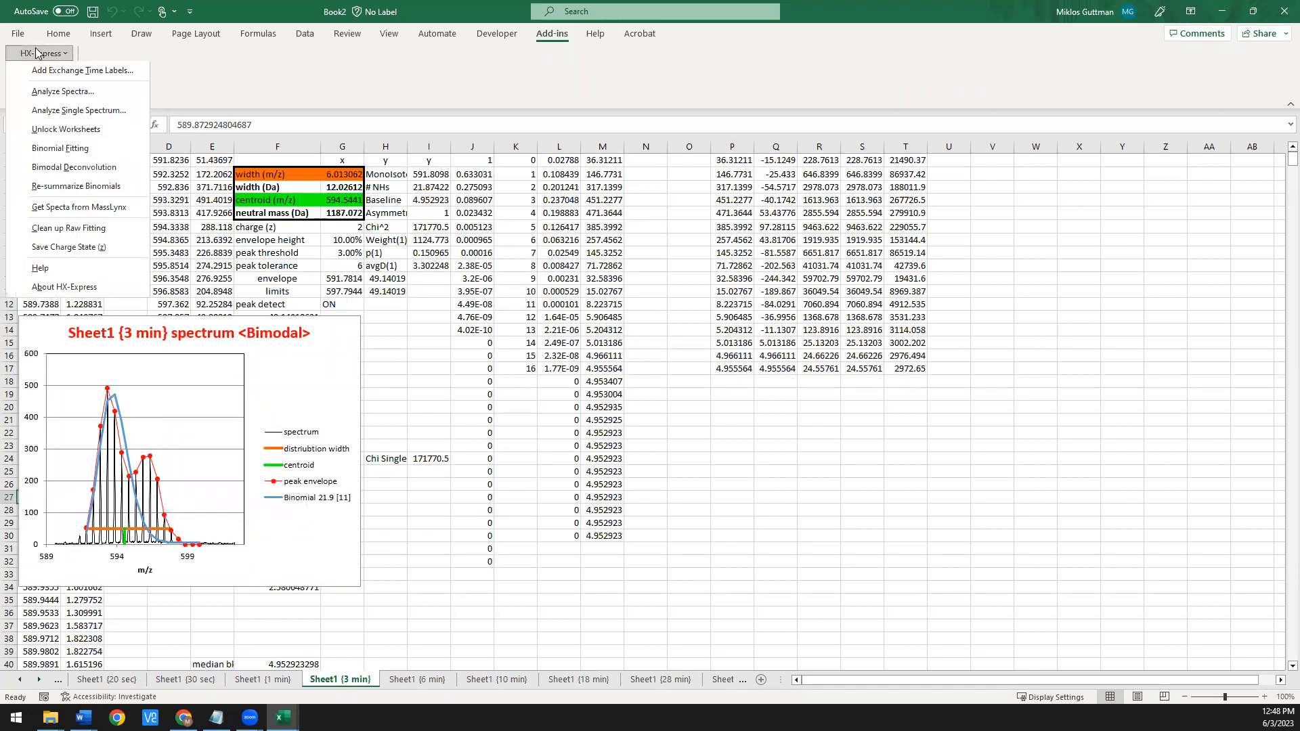
pyautogui.click(317, 99)
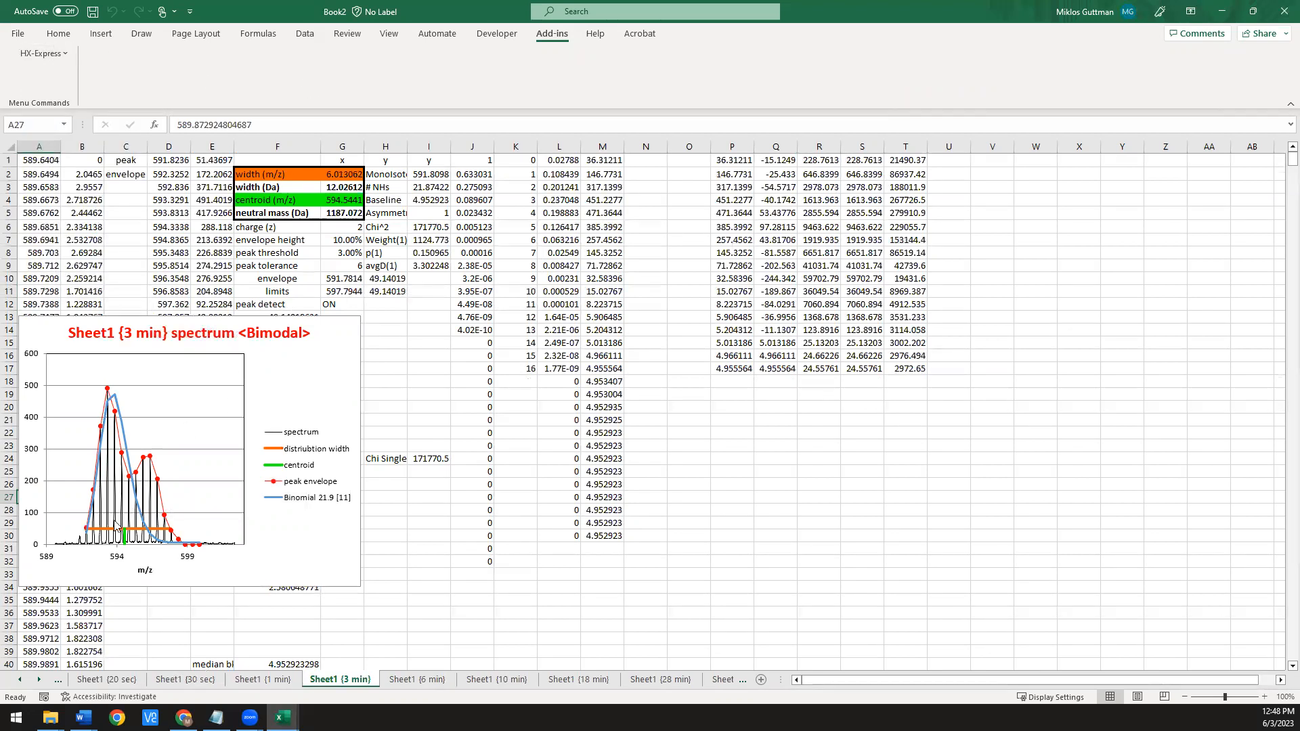
pyautogui.click(414, 679)
pyautogui.click(330, 679)
pyautogui.click(42, 53)
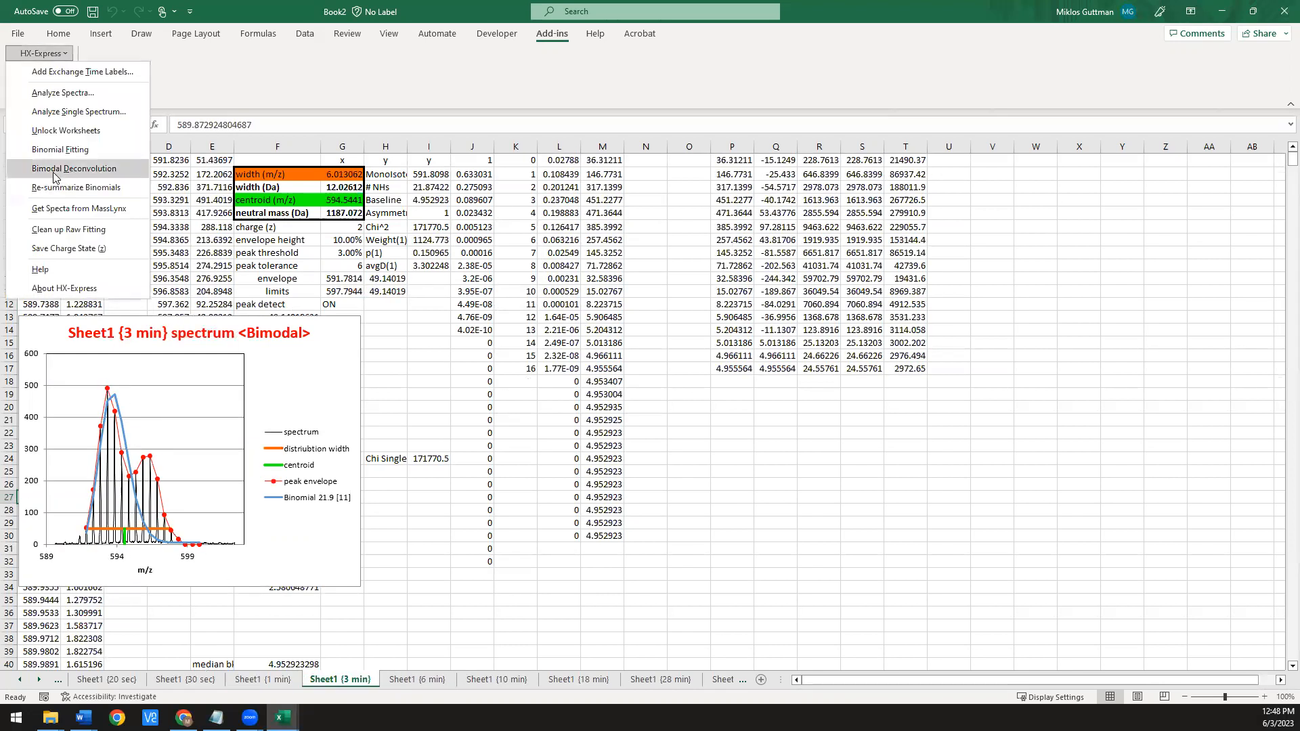
pyautogui.click(56, 175)
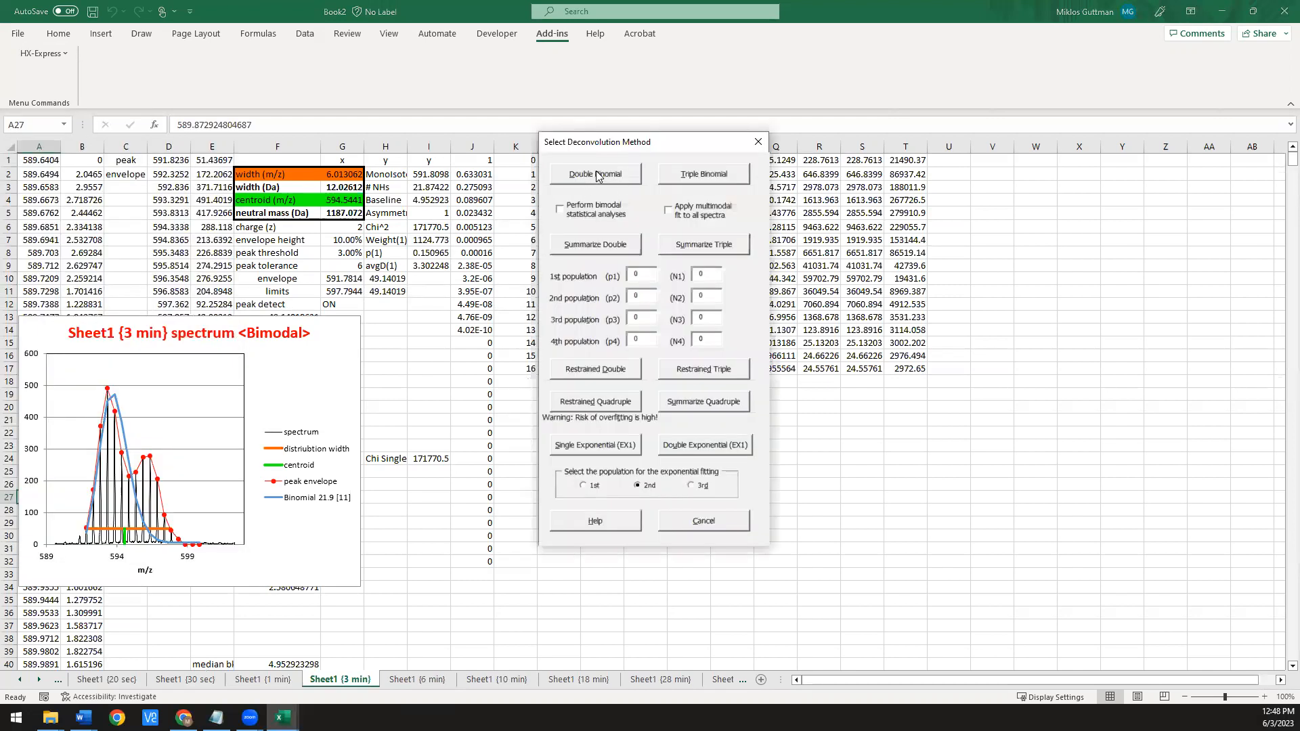
pyautogui.click(596, 175)
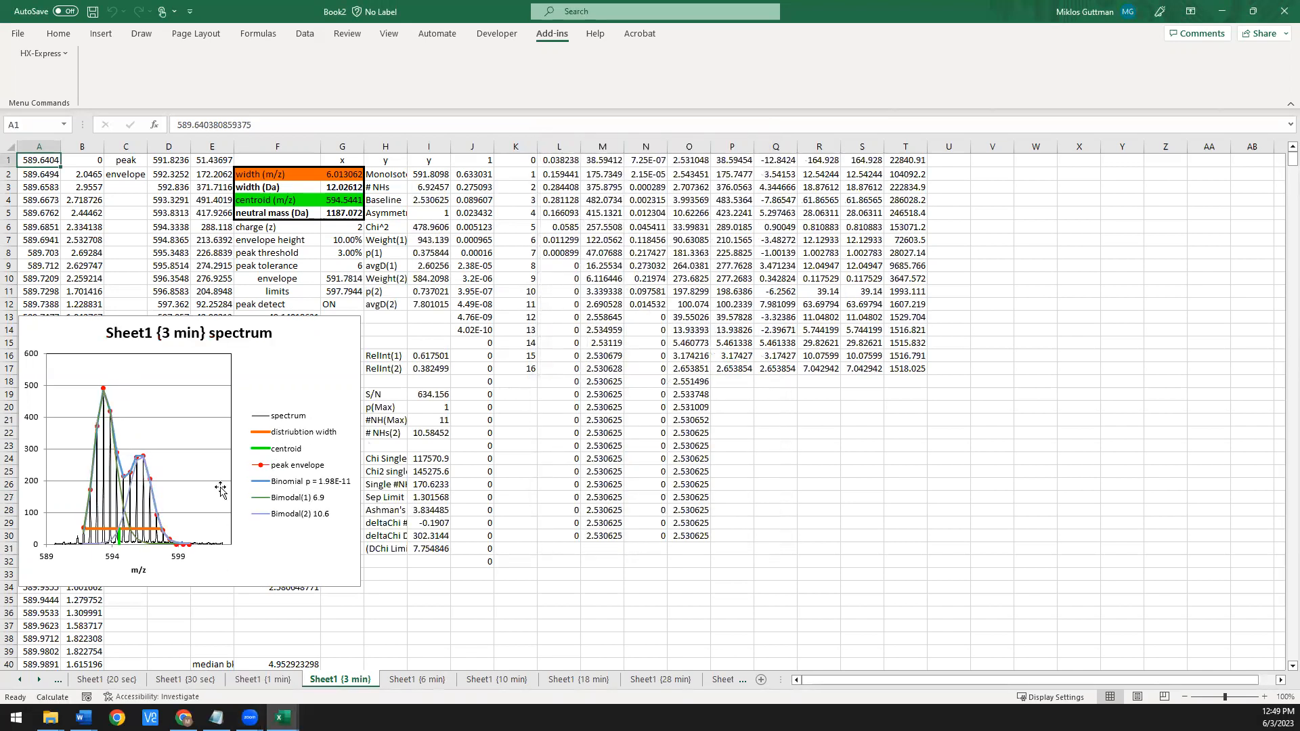
# - Examine the fitted p, average deuterium and #NHs values of both populations on the 3 min sheet
pyautogui.click(440, 269)
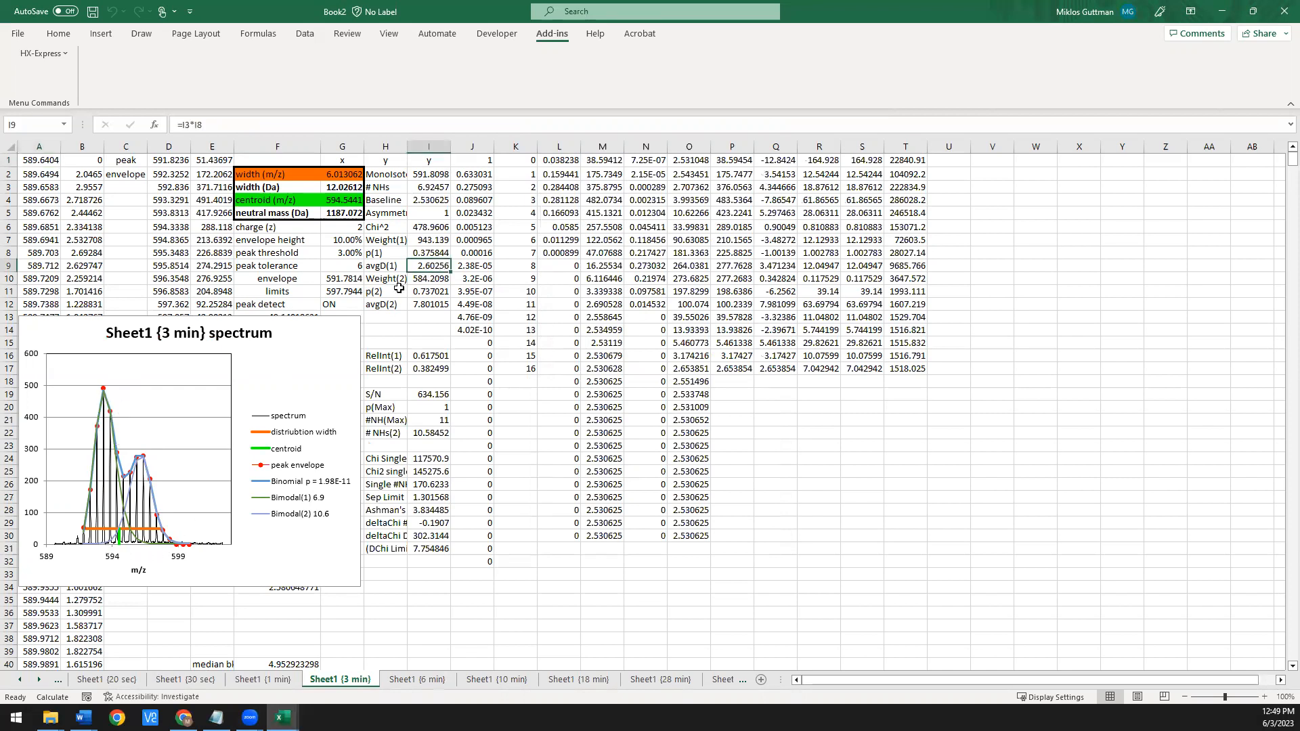
pyautogui.click(440, 252)
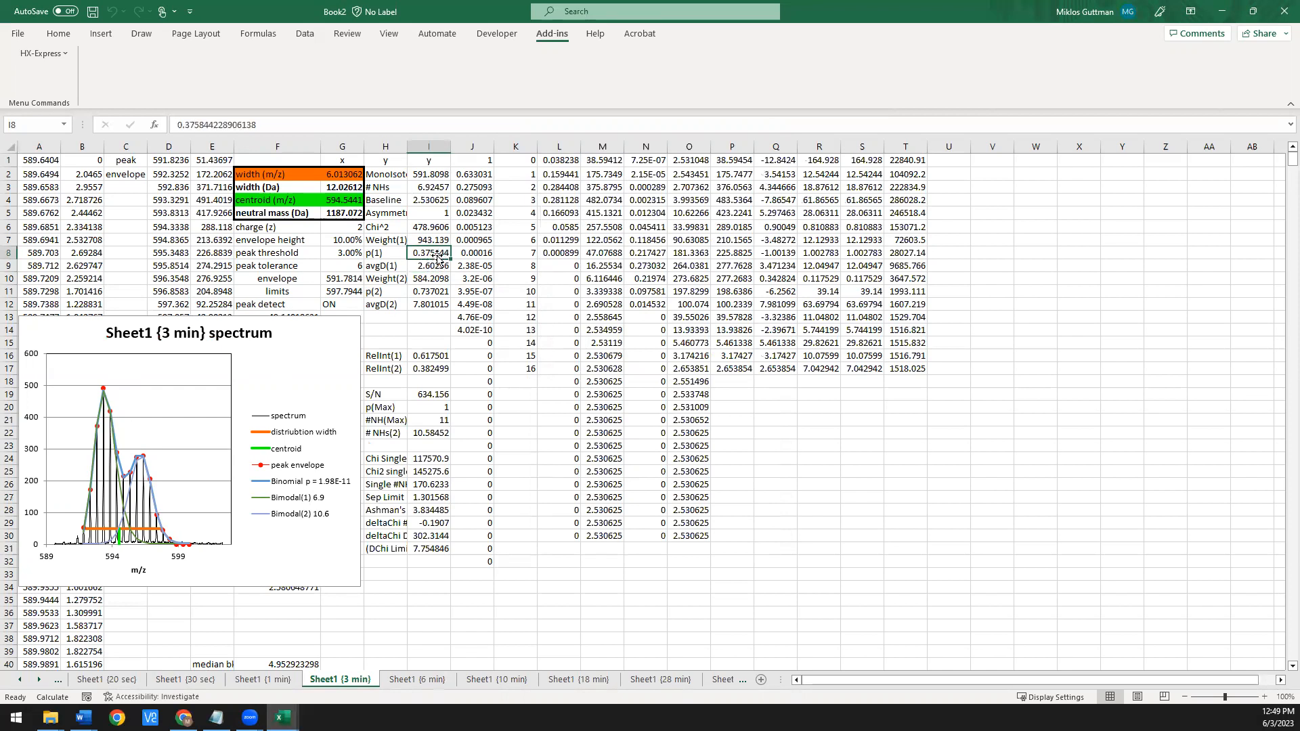
pyautogui.click(436, 193)
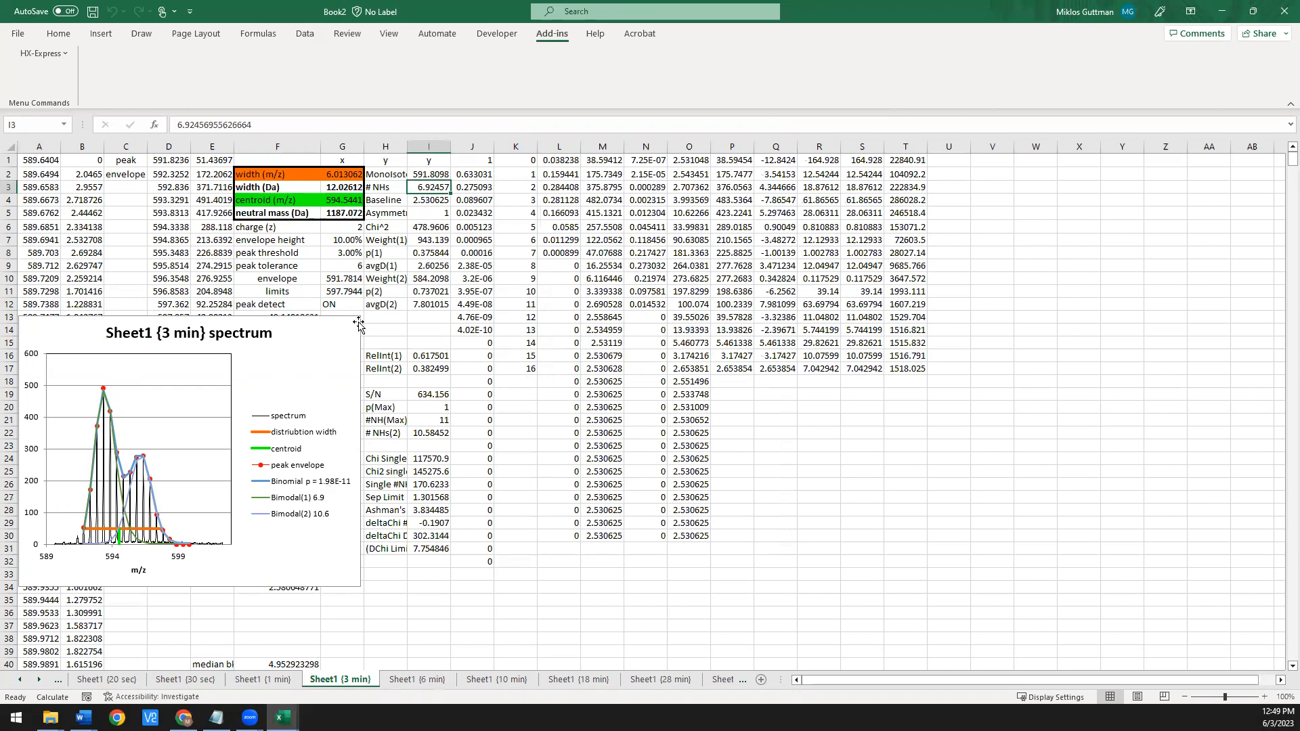
pyautogui.click(431, 305)
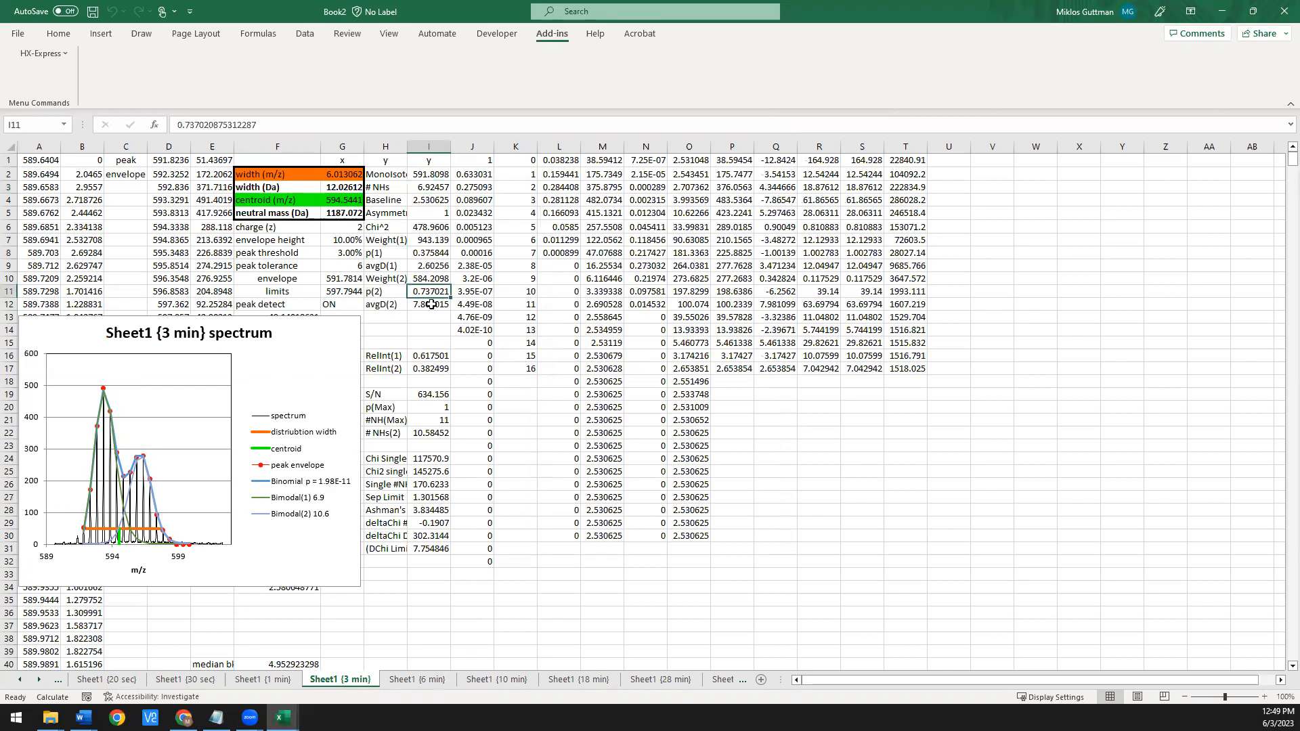
pyautogui.click(424, 294)
pyautogui.click(432, 432)
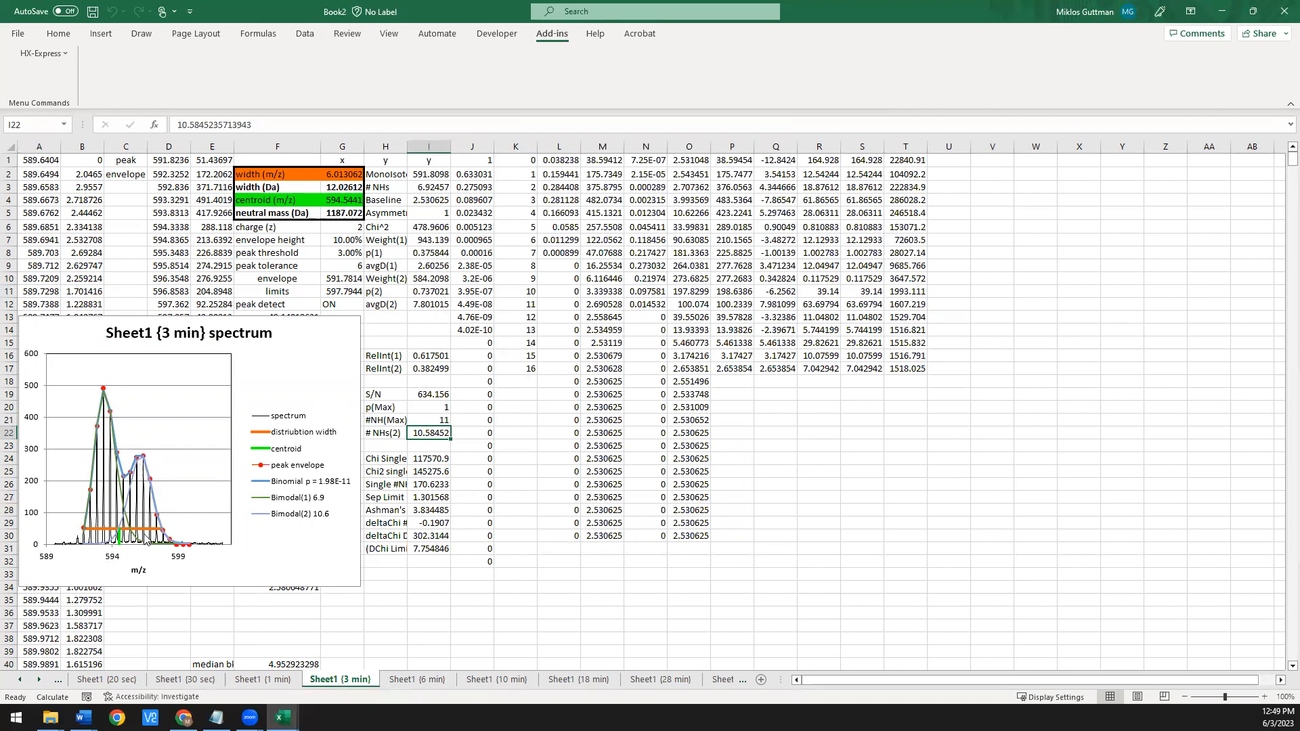
# - Run a Restrained Double fit on the 3 min spectrum with p1 0.375, N1 6.9, p2 0.737 and N2 10.58
pyautogui.click(39, 53)
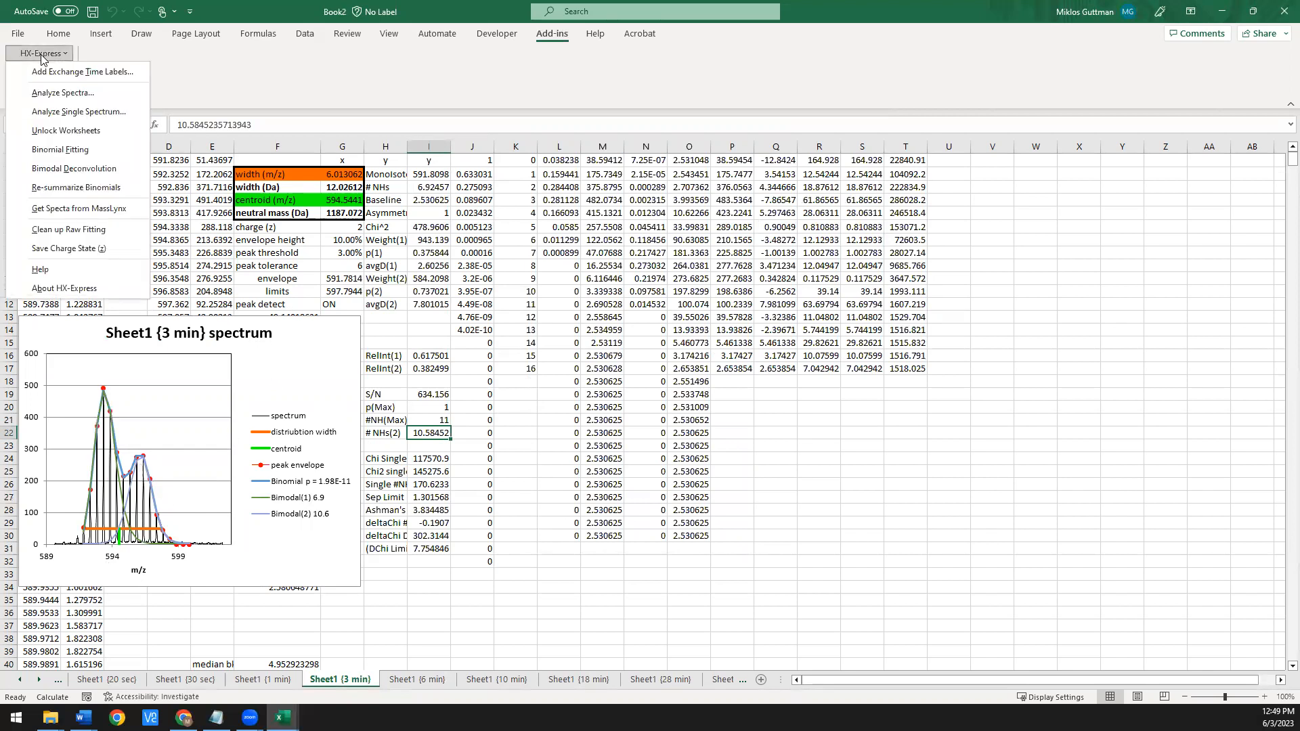
pyautogui.click(66, 171)
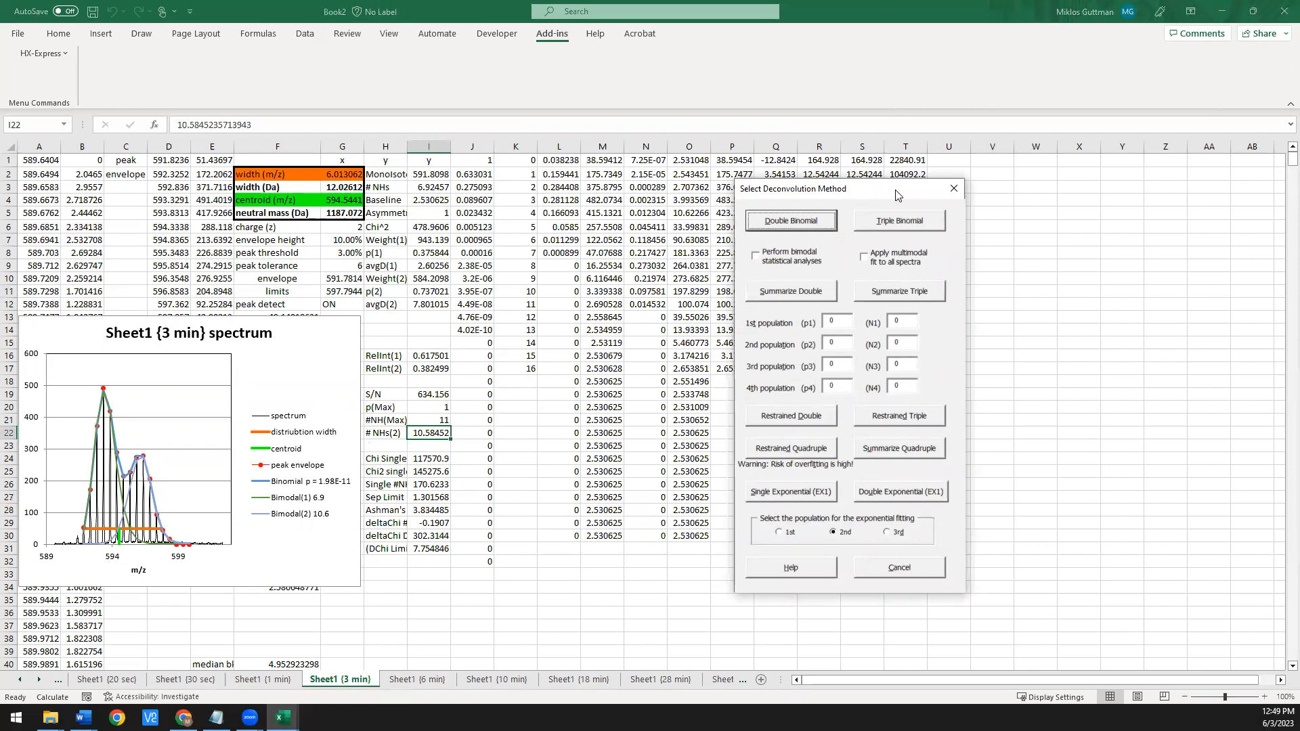
pyautogui.moveTo(886, 197); pyautogui.dragTo(589, 201)
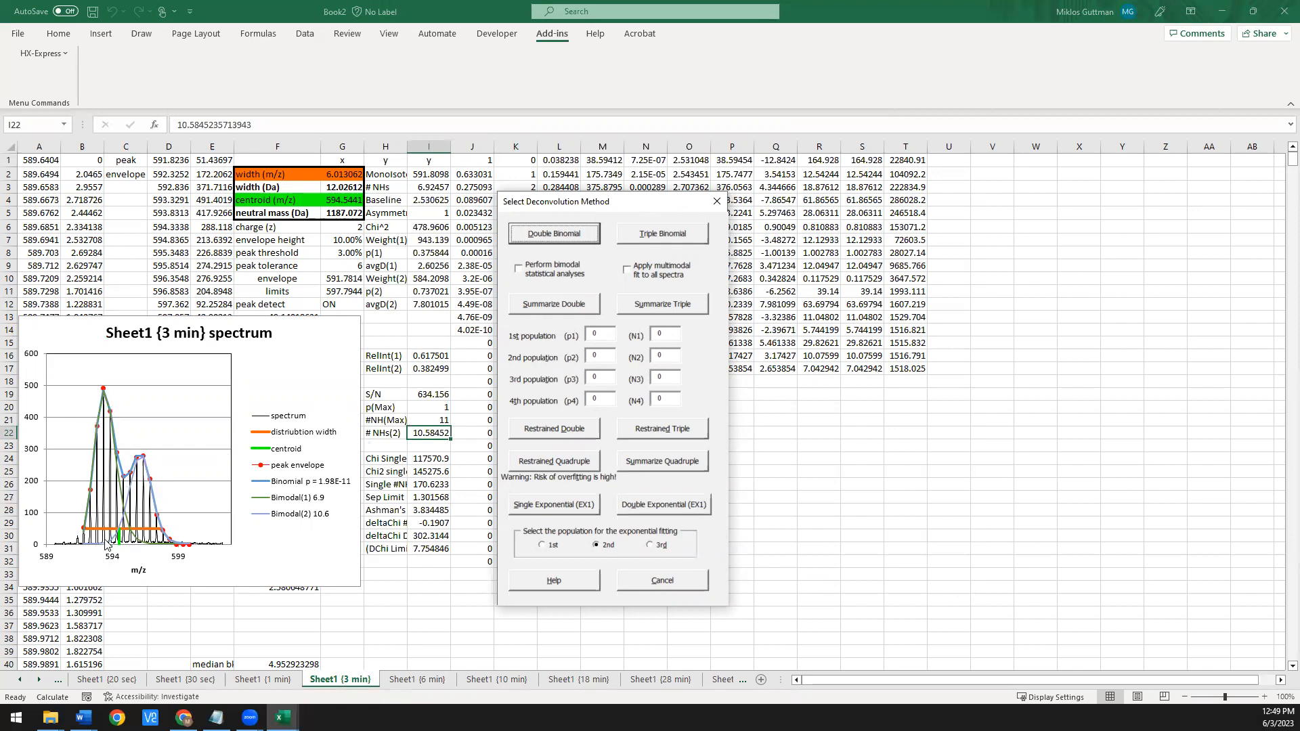
pyautogui.click(607, 331)
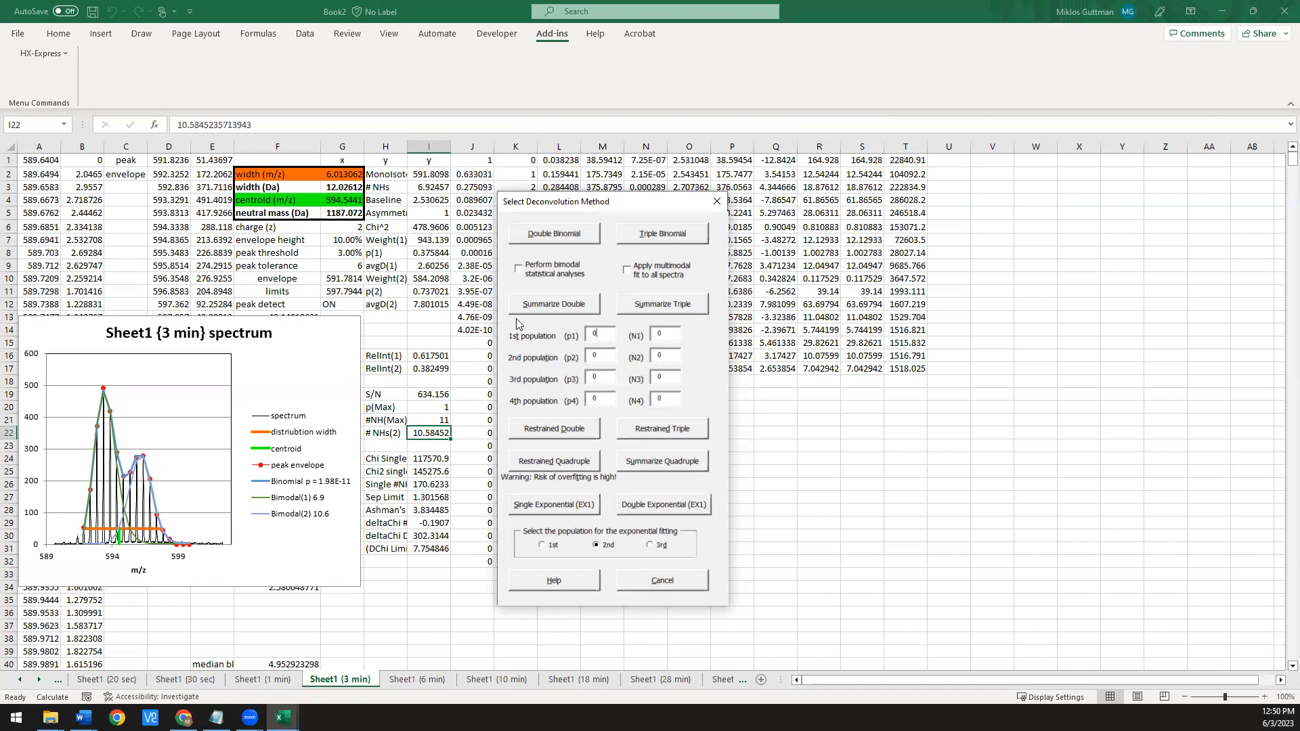
pyautogui.moveTo(590, 207); pyautogui.dragTo(639, 185)
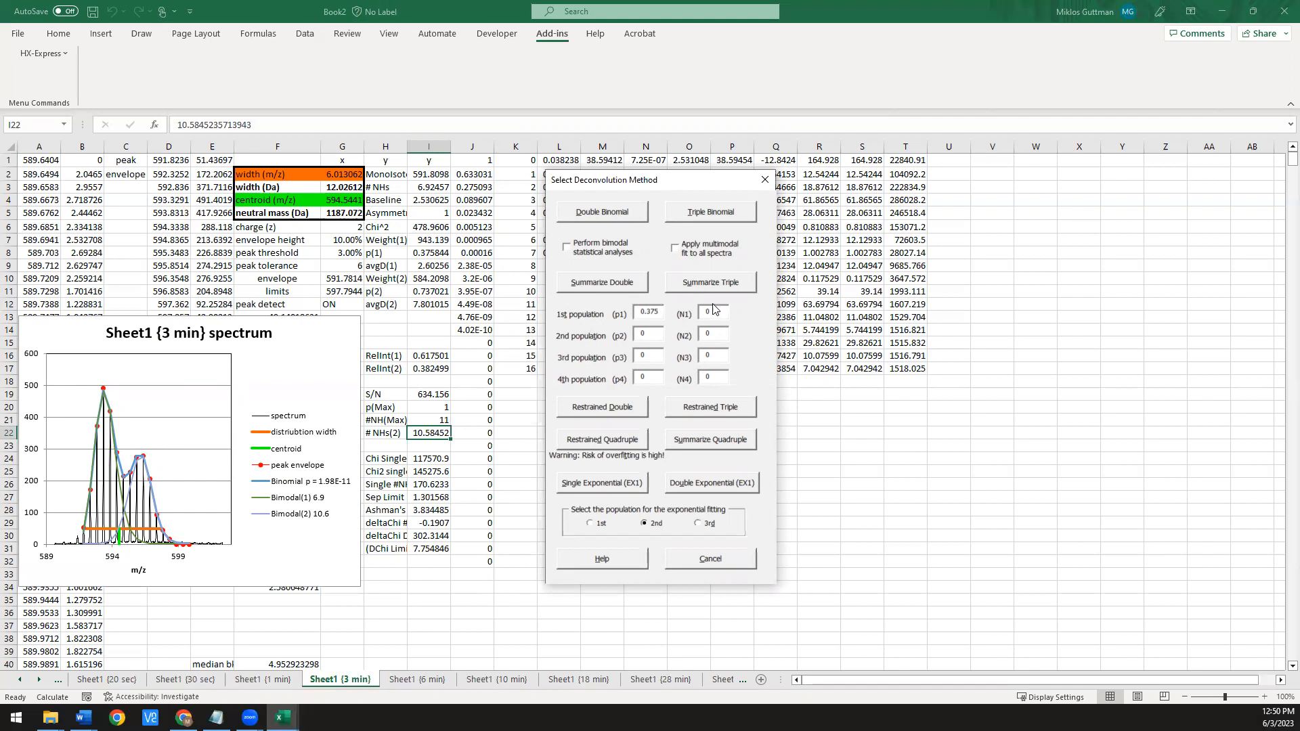
pyautogui.write('6.9')
pyautogui.moveTo(719, 333); pyautogui.dragTo(684, 336)
pyautogui.click(602, 410)
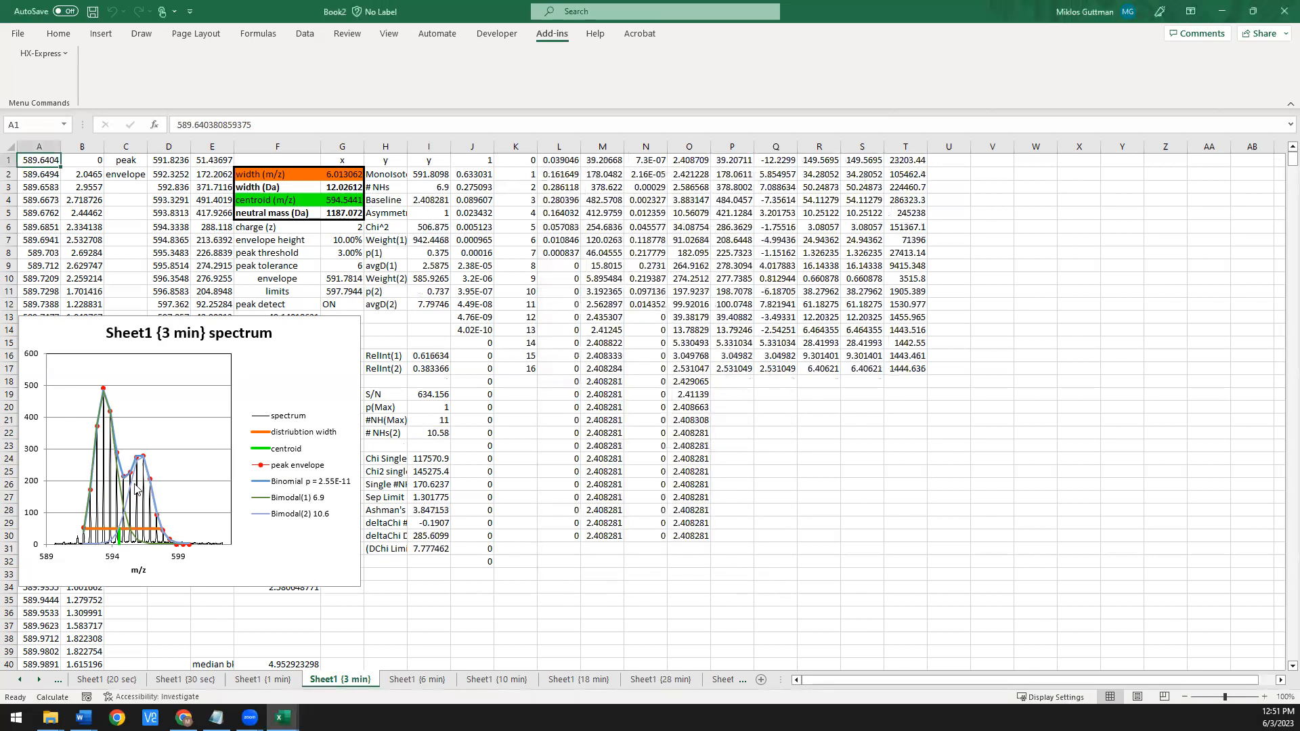
# - Run the Restrained Double fit on the 6 min spectrum with p1 0.375, N1 6.9, p2 0.737 and N2 10.58
pyautogui.moveTo(136, 488)
pyautogui.click(416, 680)
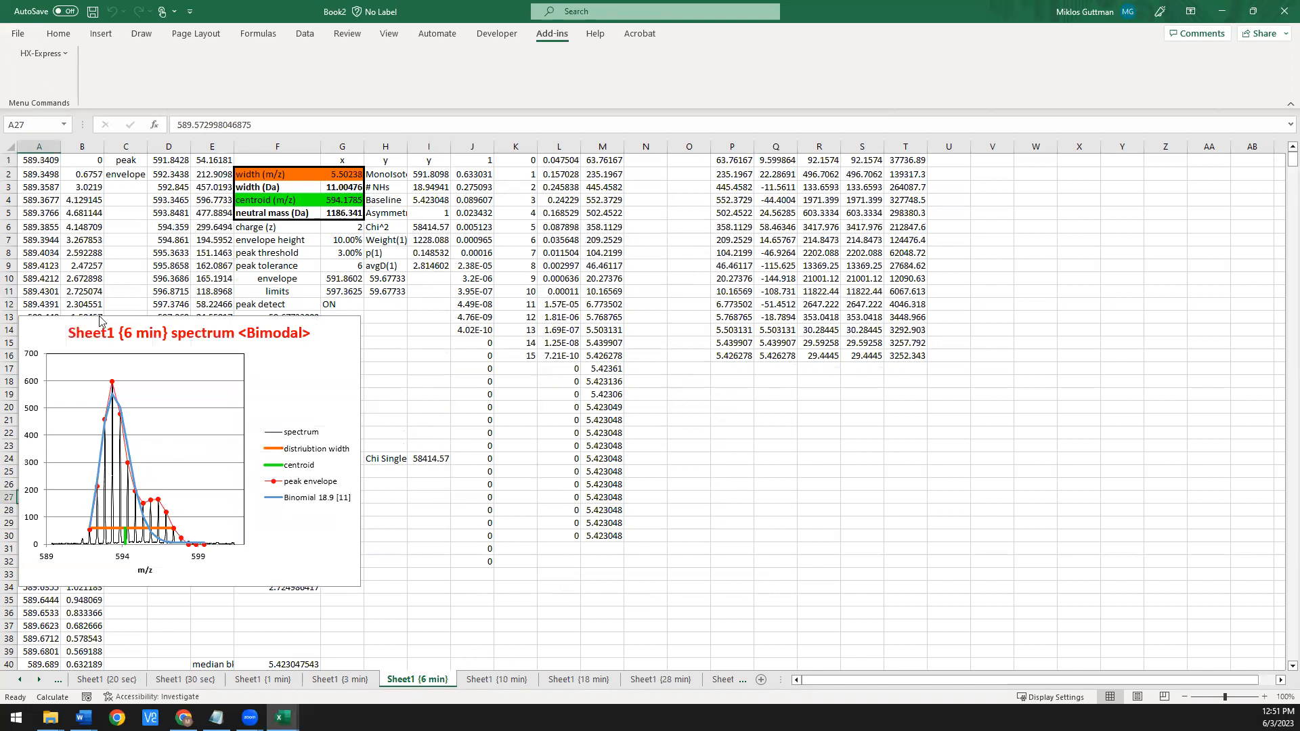
pyautogui.click(33, 53)
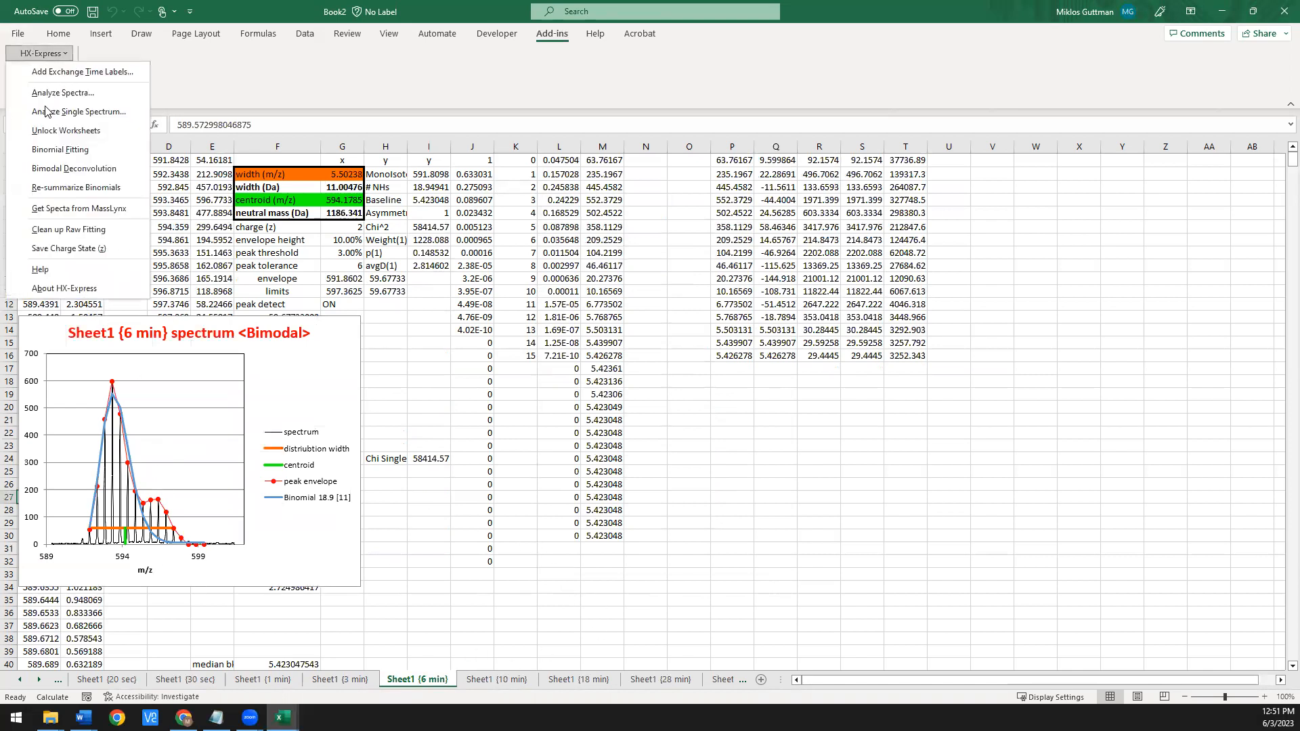
pyautogui.click(61, 171)
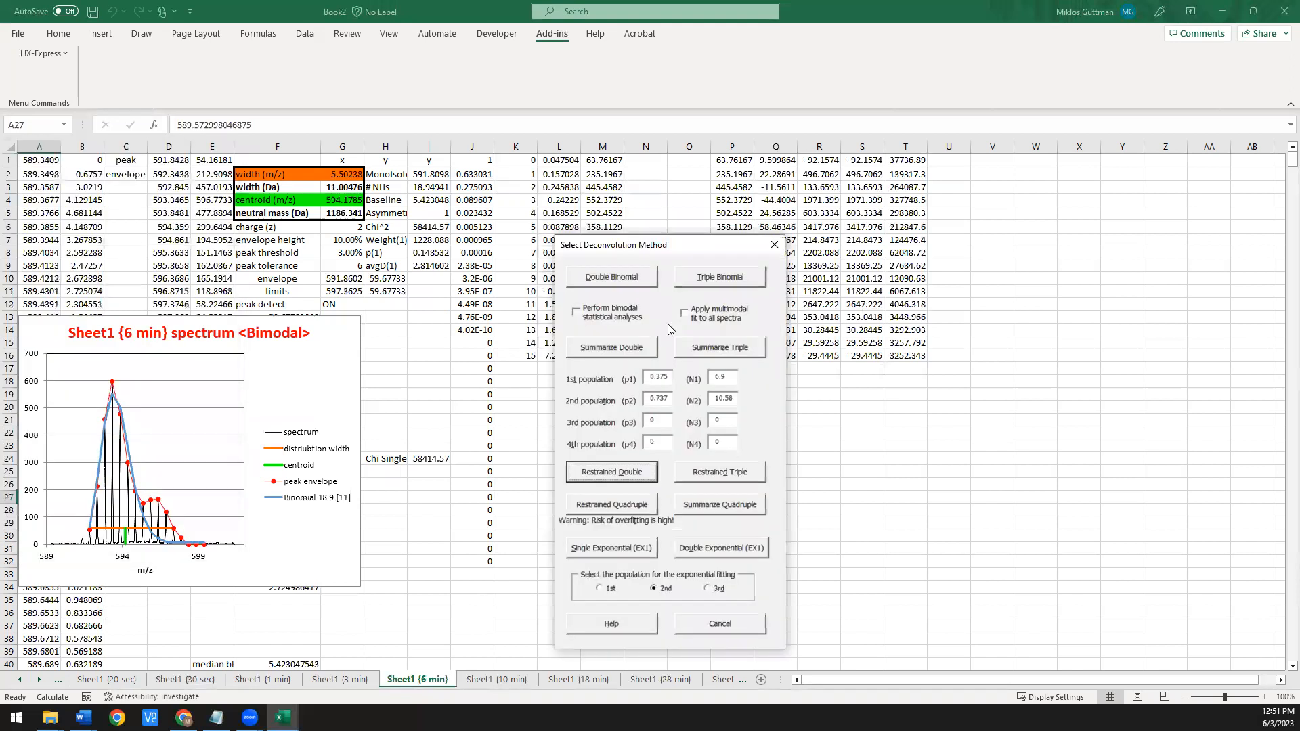
pyautogui.click(618, 482)
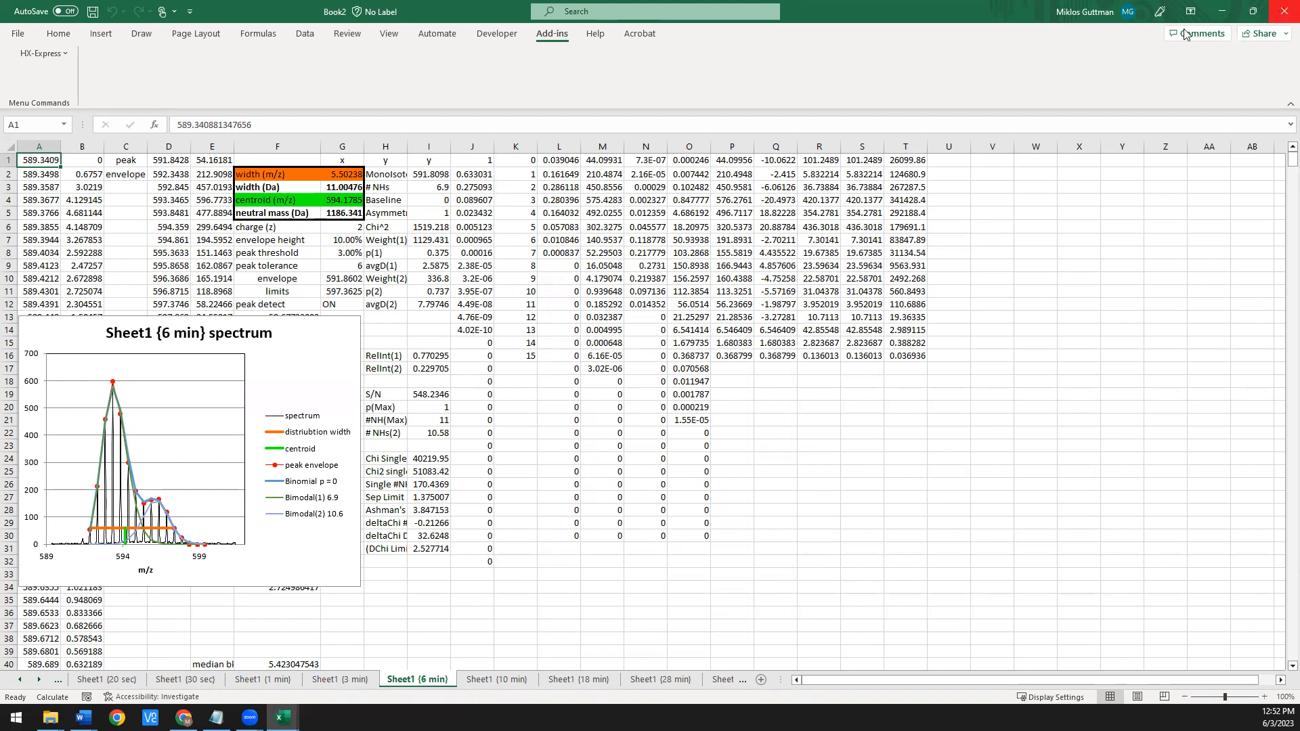
# - Close Book2 without saving and open the workbook Pulse_Labeling_ExampleData_processed from the FinalVersion folder
pyautogui.click(1282, 12)
pyautogui.click(704, 483)
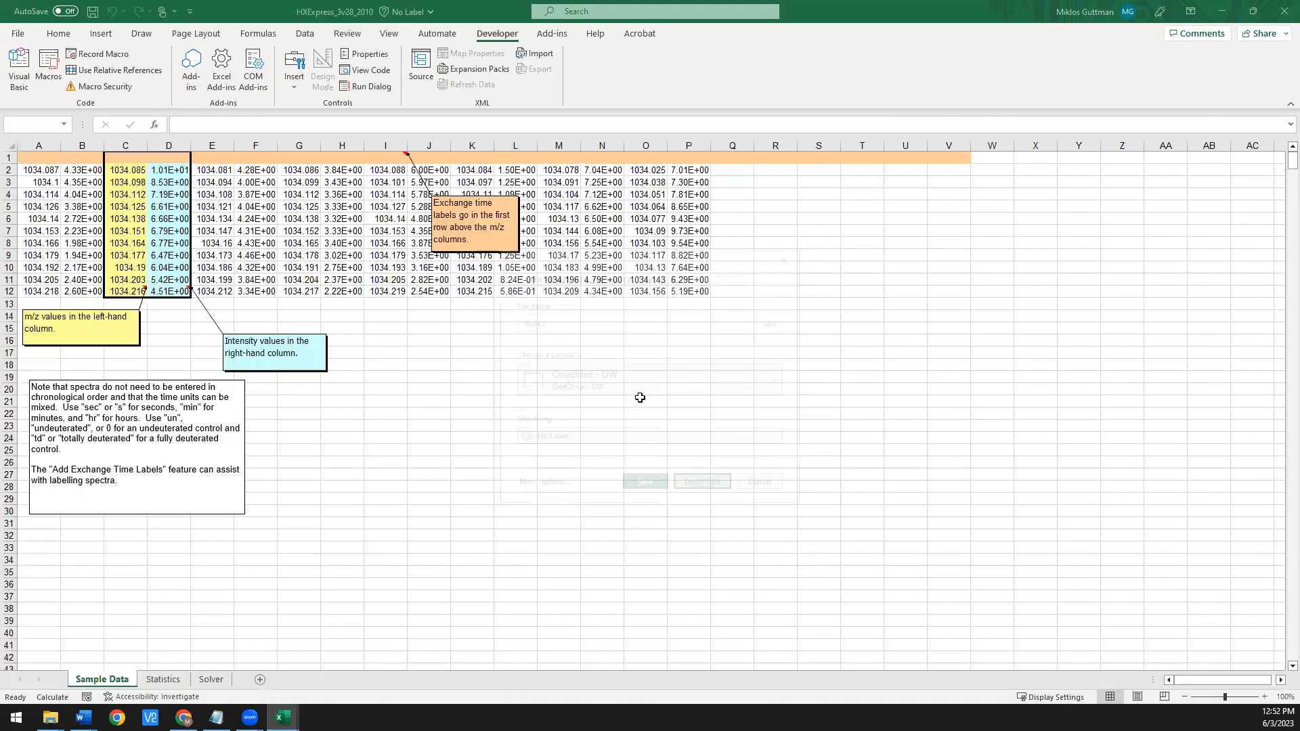
pyautogui.moveTo(51, 718)
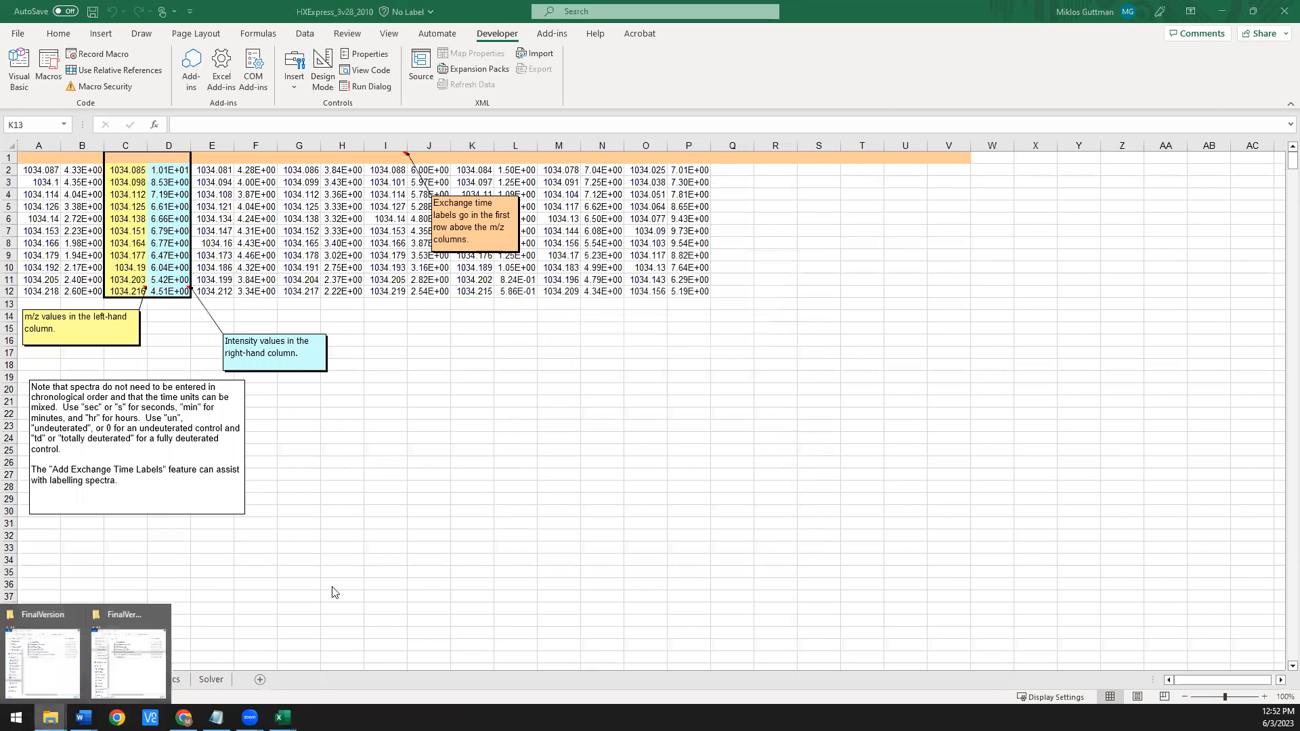
pyautogui.click(130, 666)
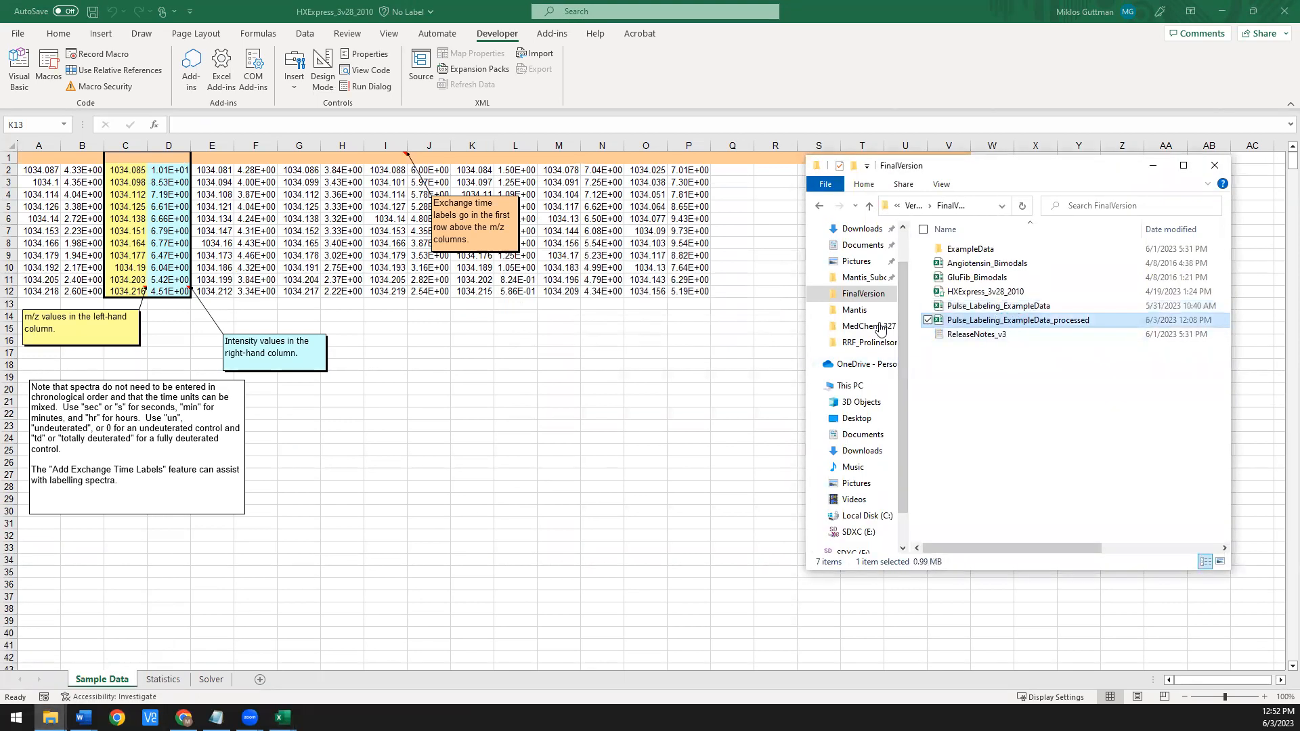
pyautogui.click(575, 352)
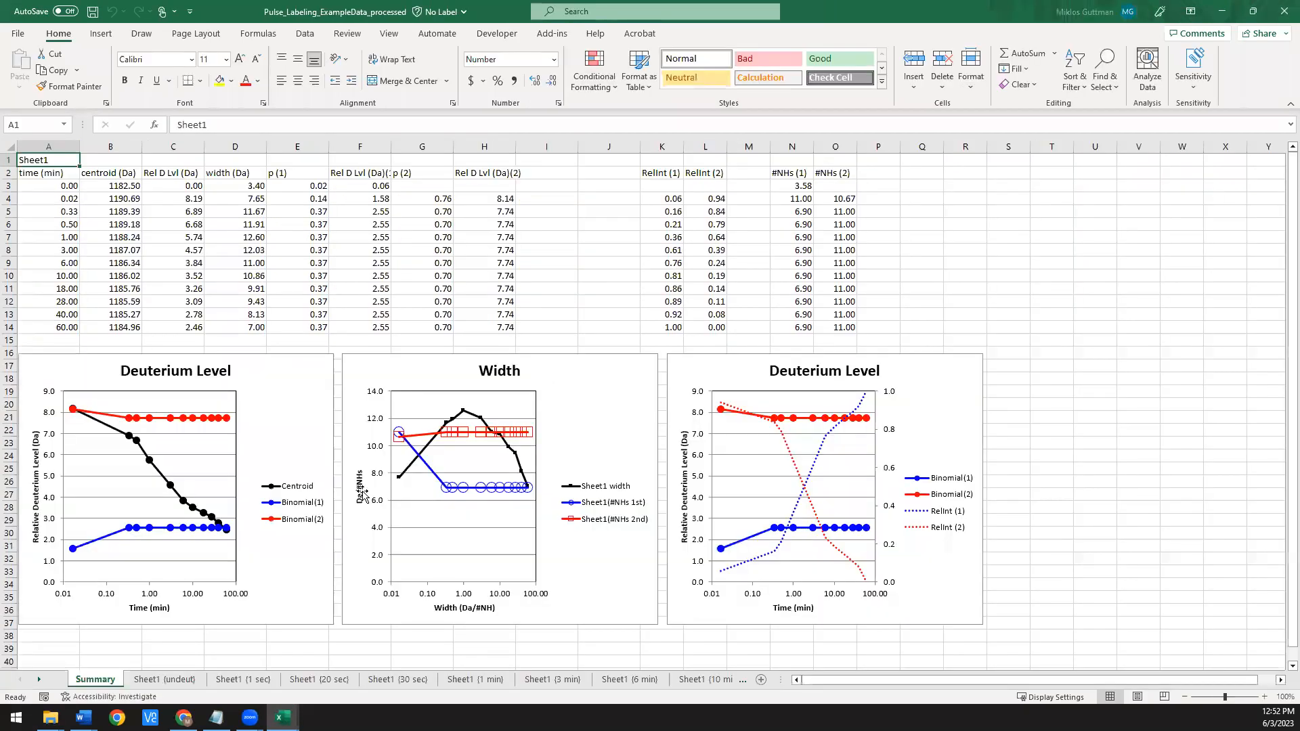
# - Look through the bimodal fits on the time-point sheets from 1 sec to 60 min
pyautogui.click(249, 680)
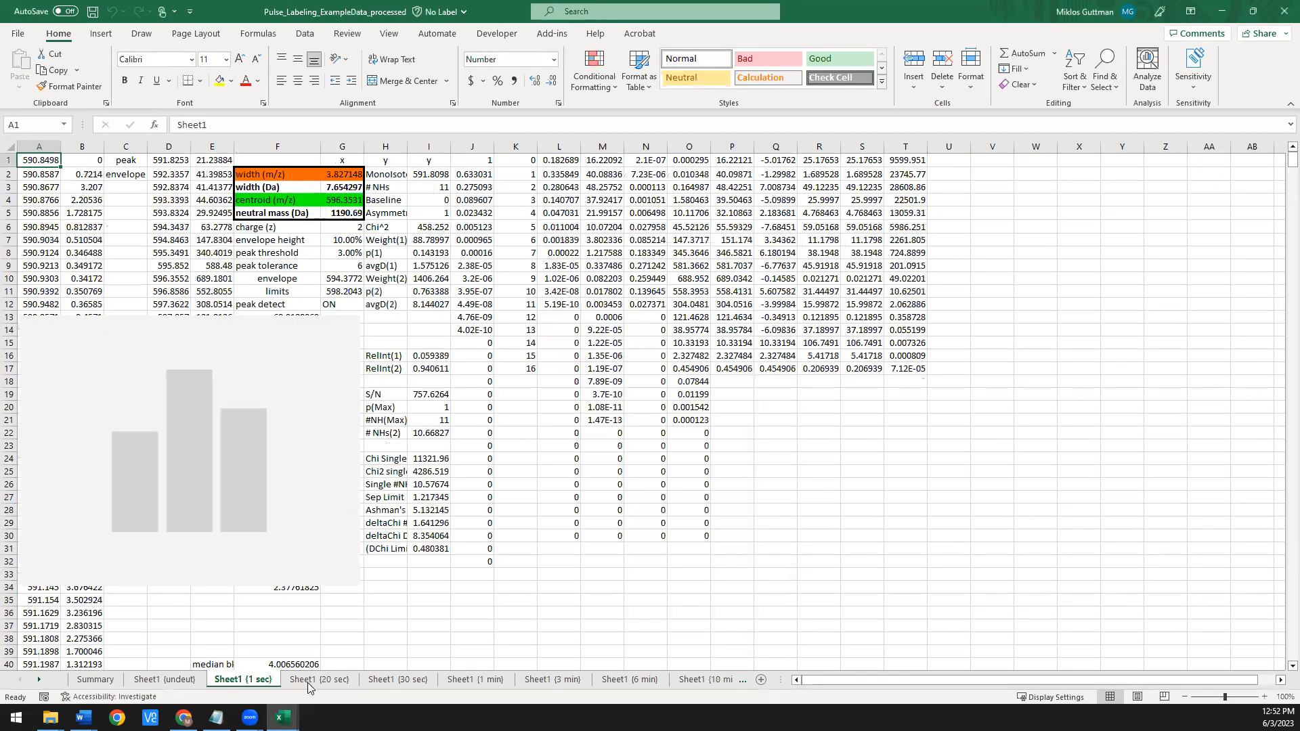
pyautogui.click(308, 681)
pyautogui.click(372, 681)
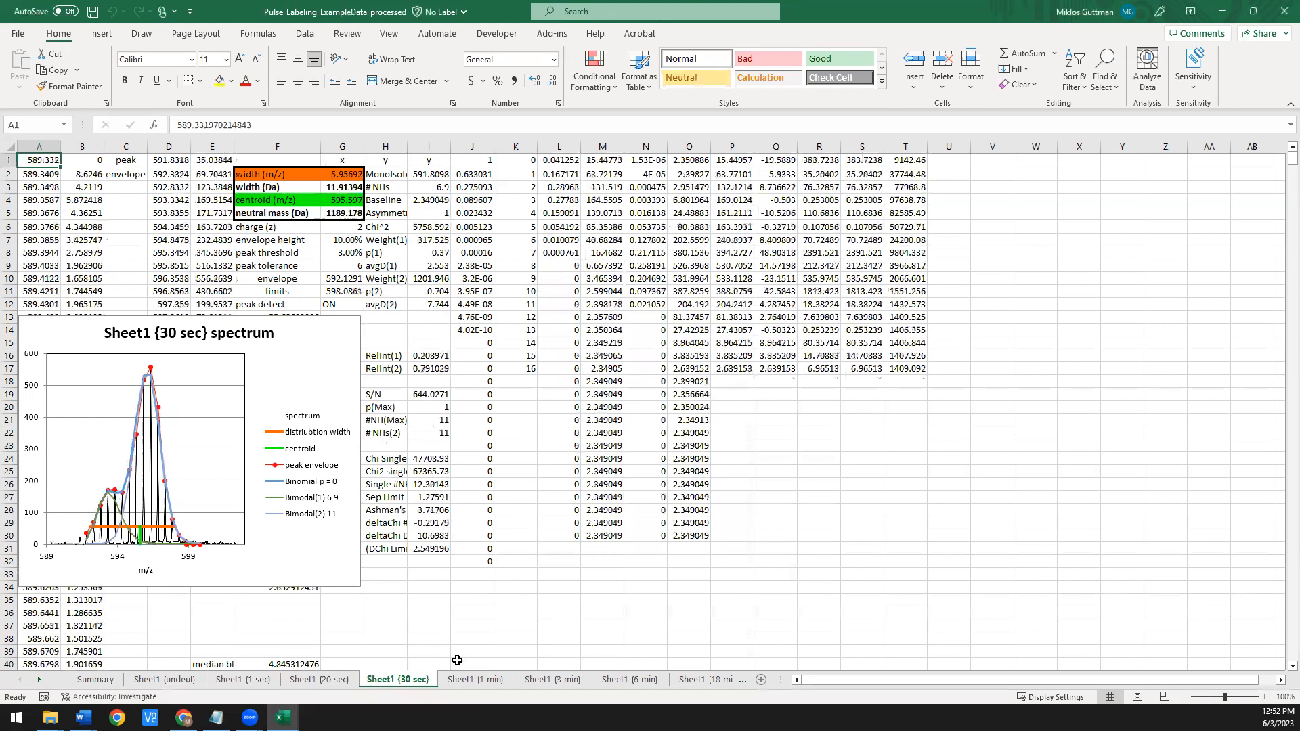
pyautogui.click(491, 683)
pyautogui.click(557, 680)
pyautogui.click(630, 680)
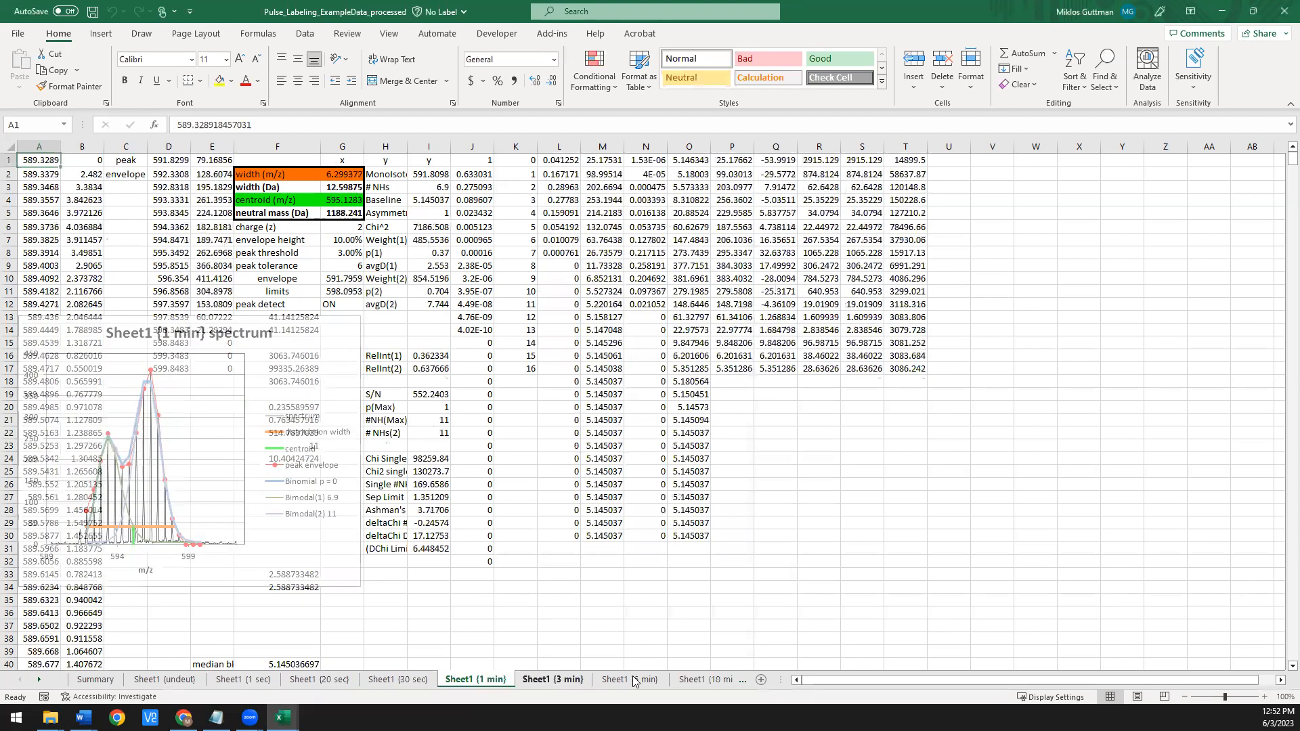
pyautogui.click(699, 682)
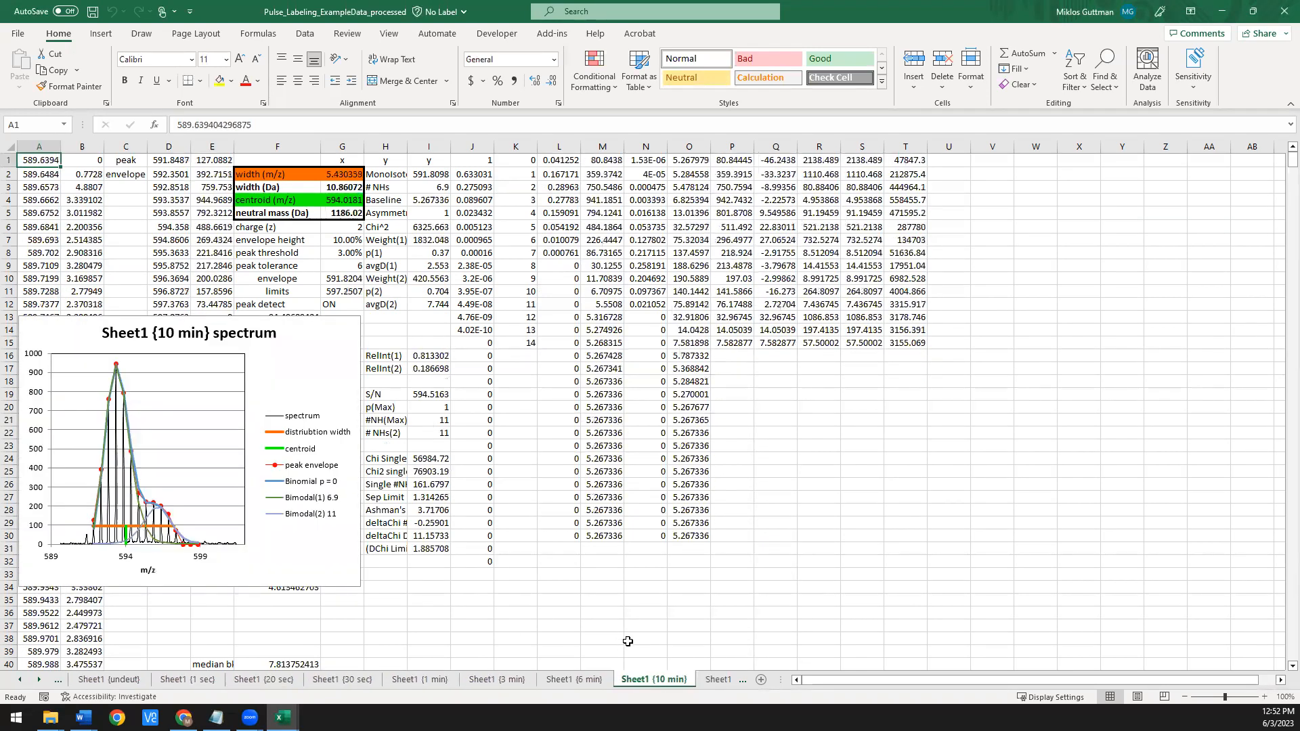
pyautogui.click(719, 684)
pyautogui.click(719, 683)
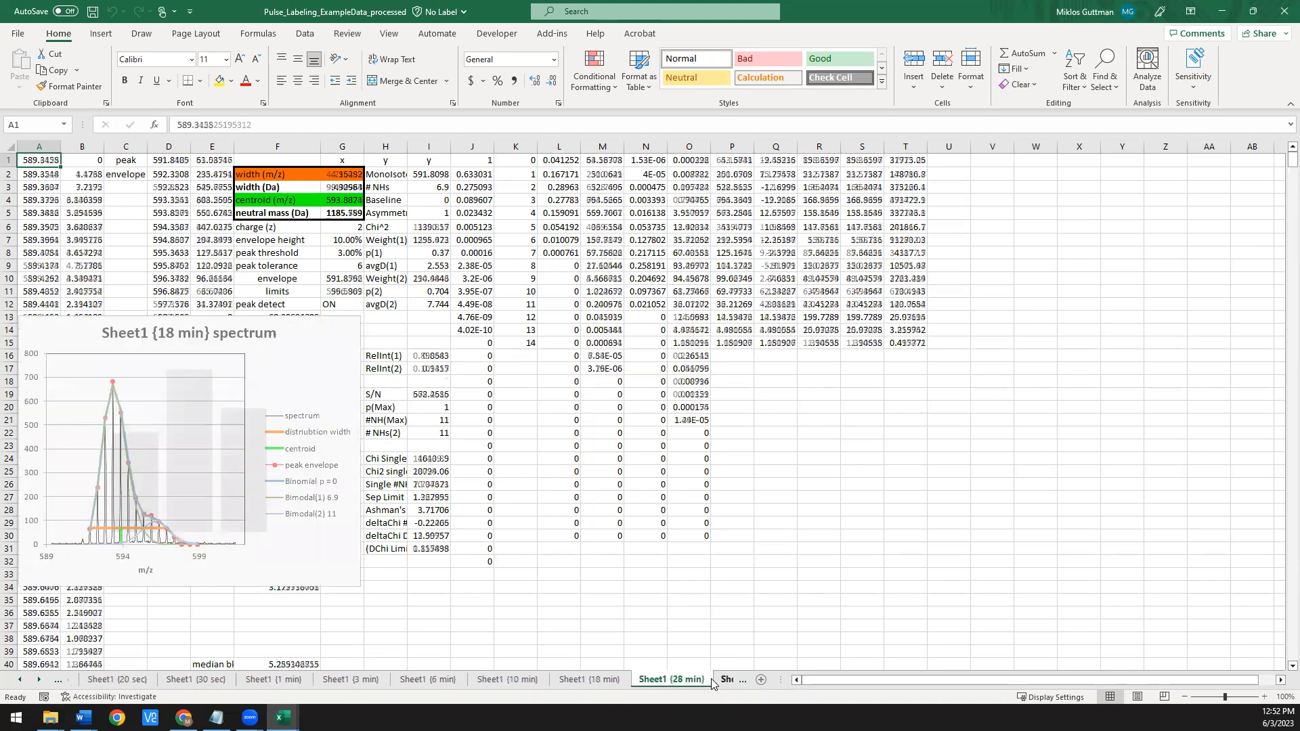
pyautogui.click(715, 683)
pyautogui.click(715, 683)
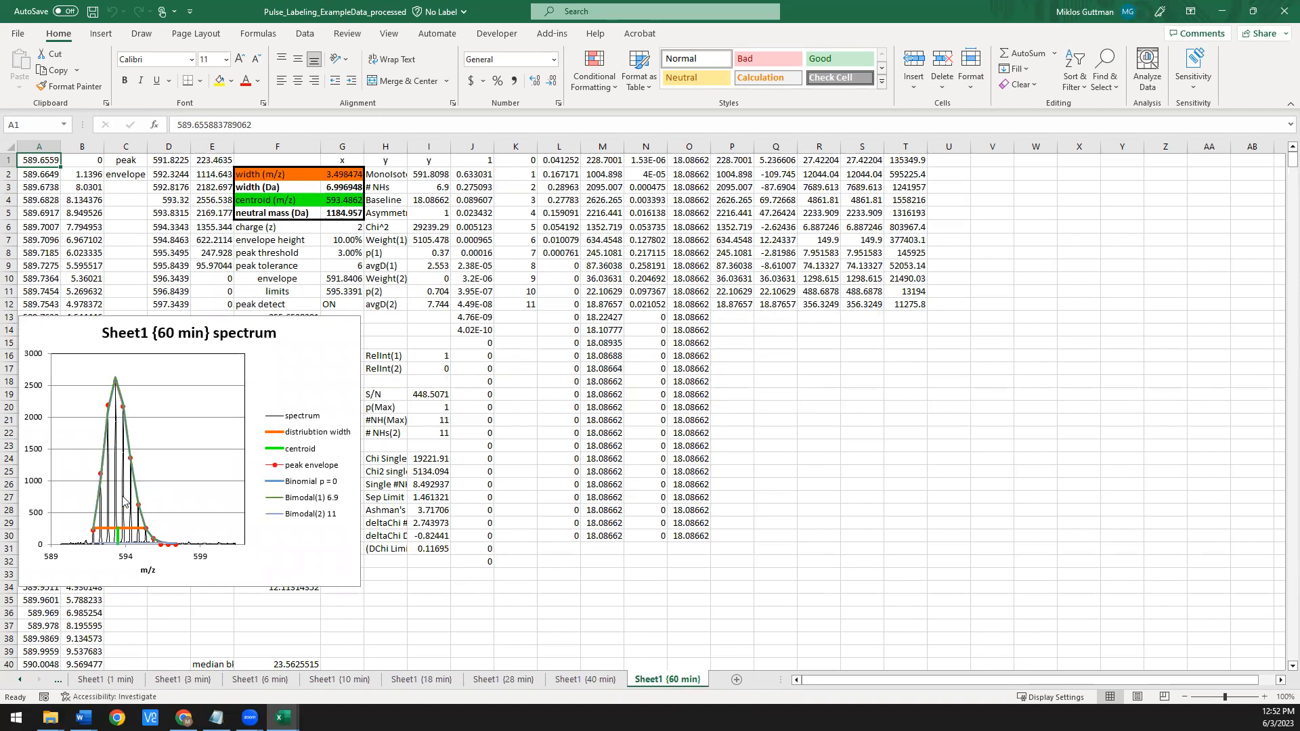
# - Summarize the double binomial deconvolution results of all time points with HX-Express
pyautogui.click(550, 34)
pyautogui.click(42, 52)
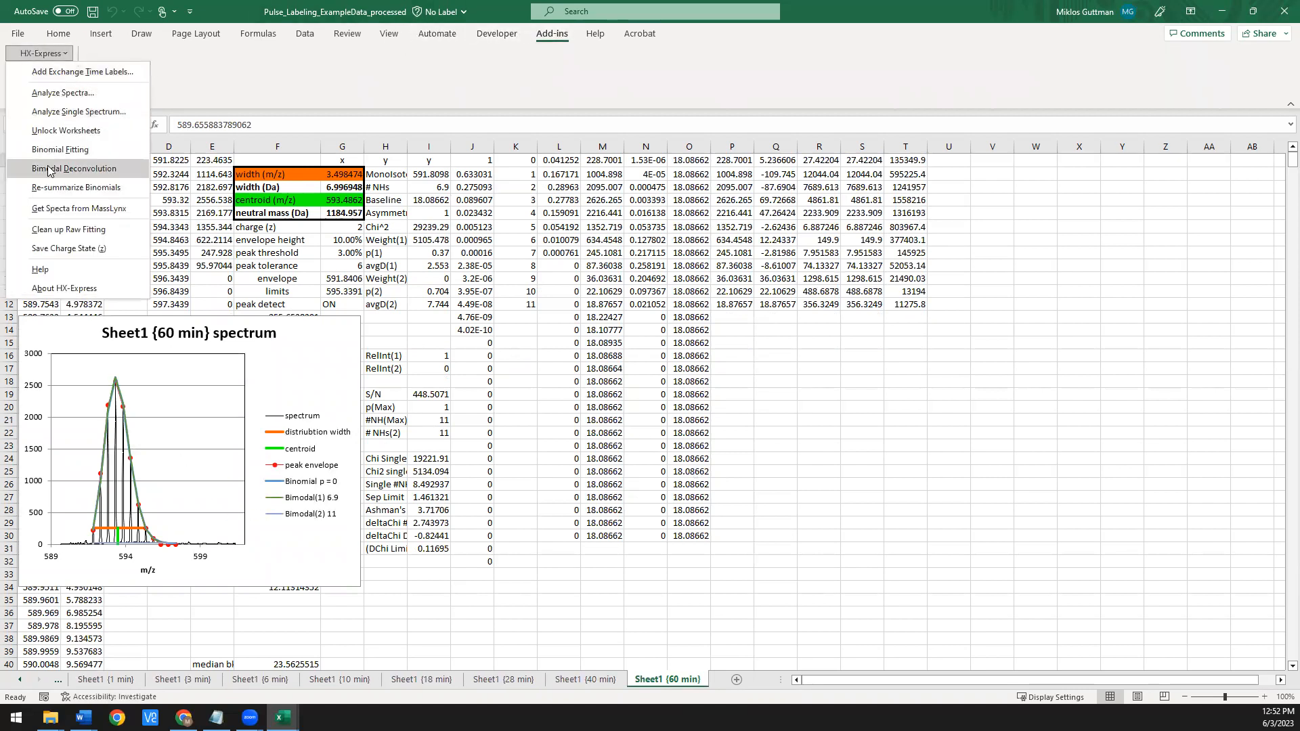
pyautogui.click(73, 174)
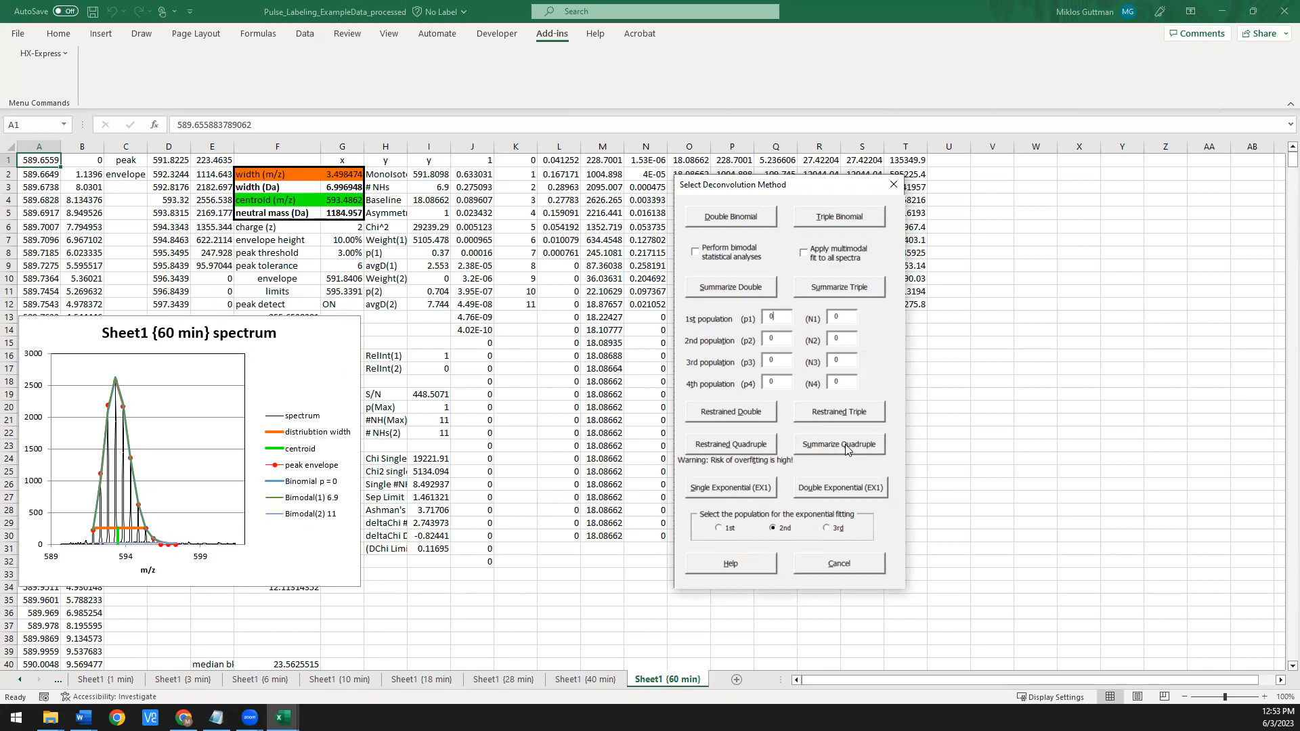
pyautogui.click(732, 288)
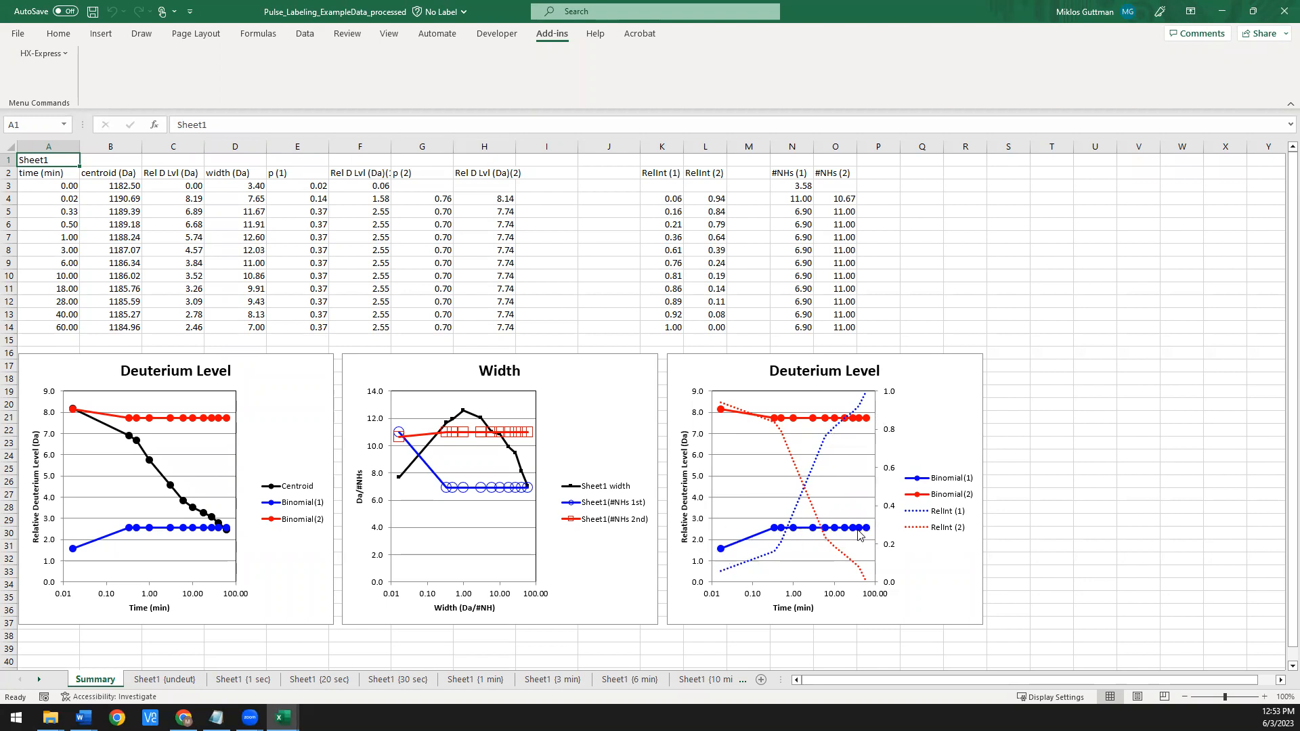
# - Examine the Summary sheet's deuterium level chart and its RelInt, p (1) and Rel D Lvl columns for the two populations
pyautogui.moveTo(859, 535)
pyautogui.moveTo(806, 487)
pyautogui.moveTo(739, 560)
pyautogui.moveTo(720, 401)
pyautogui.click(674, 198)
pyautogui.moveTo(677, 201); pyautogui.dragTo(704, 328)
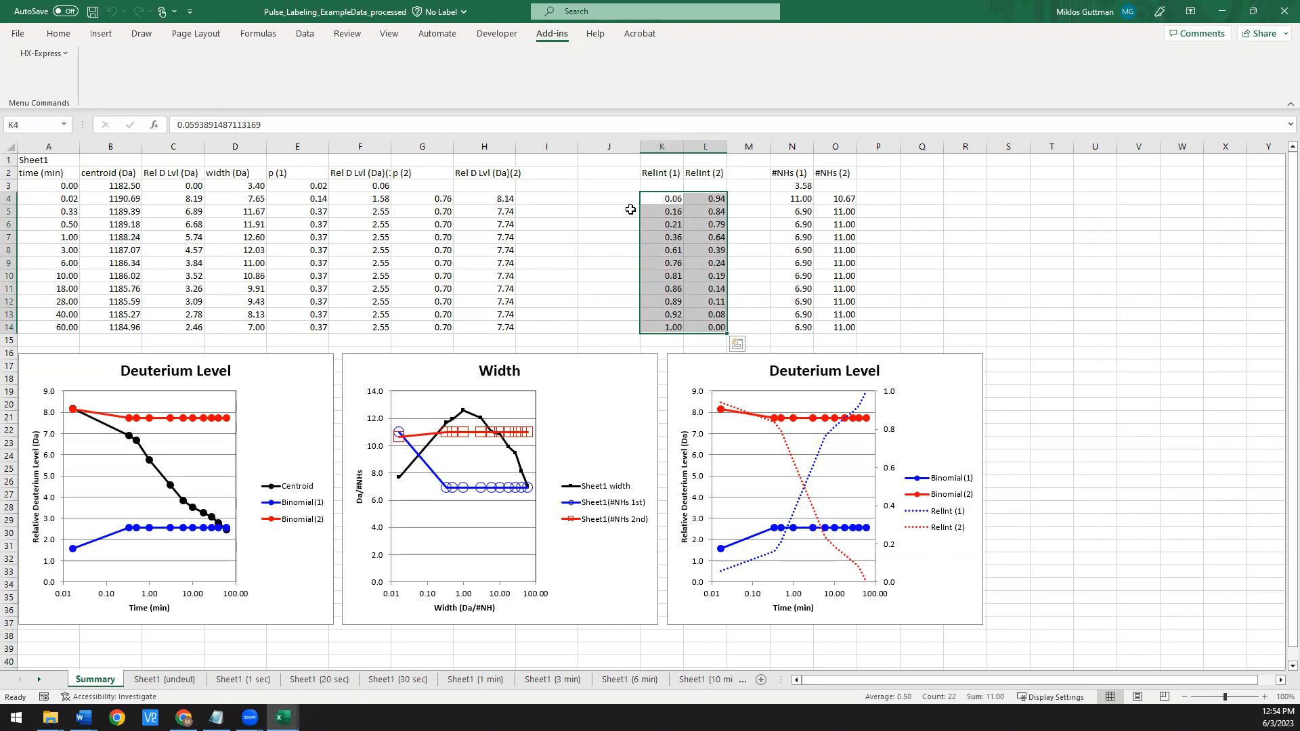
pyautogui.moveTo(316, 189); pyautogui.dragTo(379, 329)
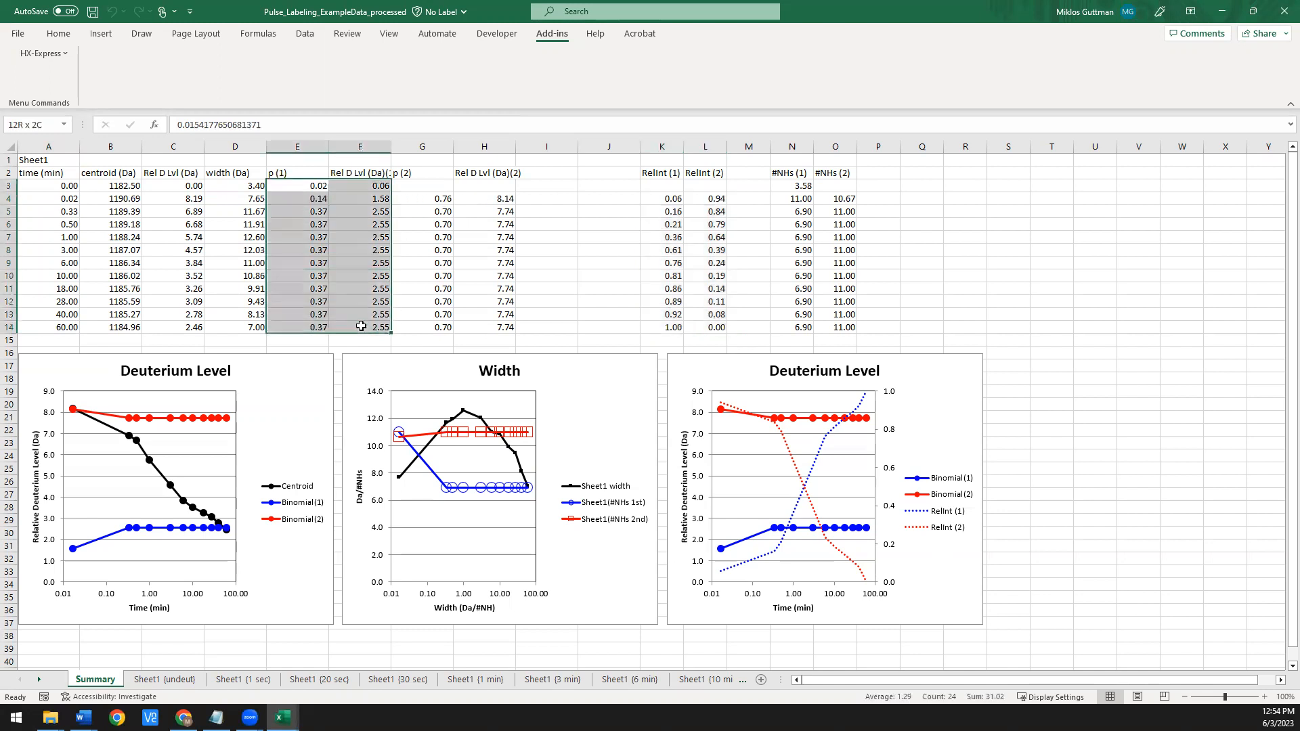
pyautogui.moveTo(376, 186); pyautogui.dragTo(379, 329)
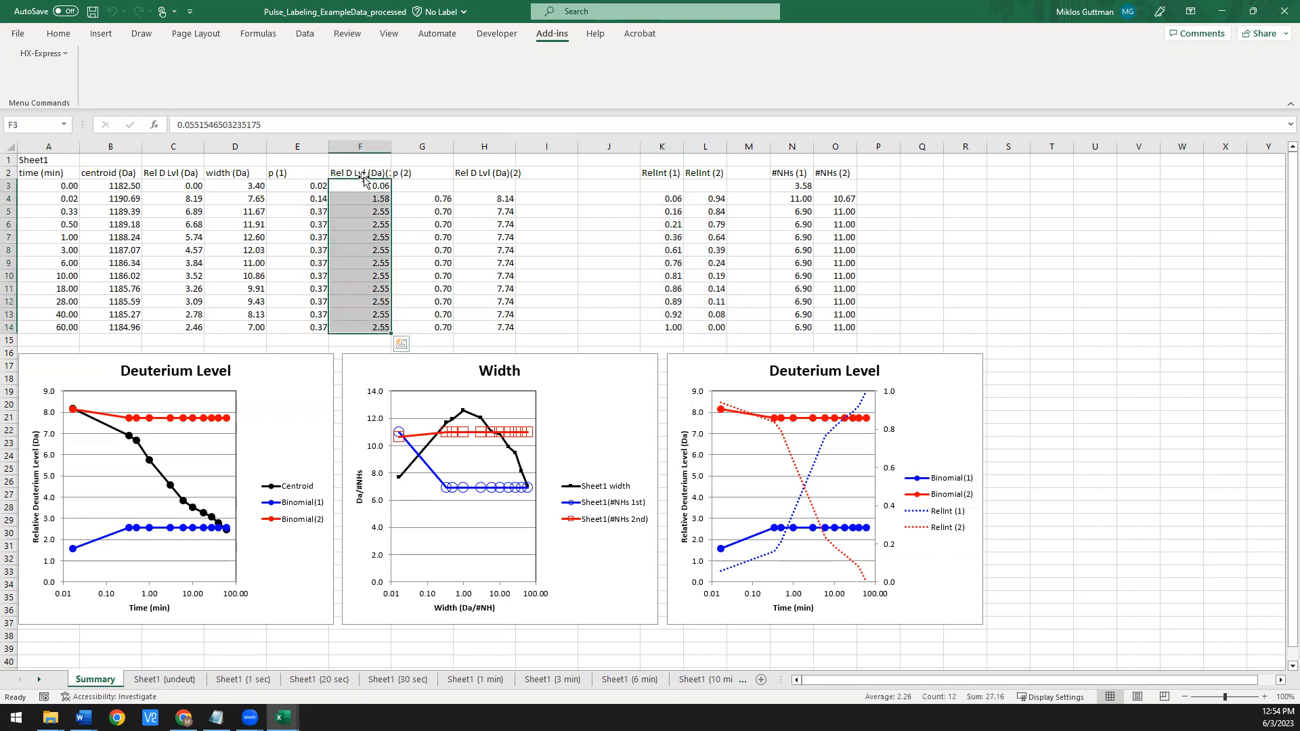
pyautogui.moveTo(481, 174); pyautogui.dragTo(482, 327)
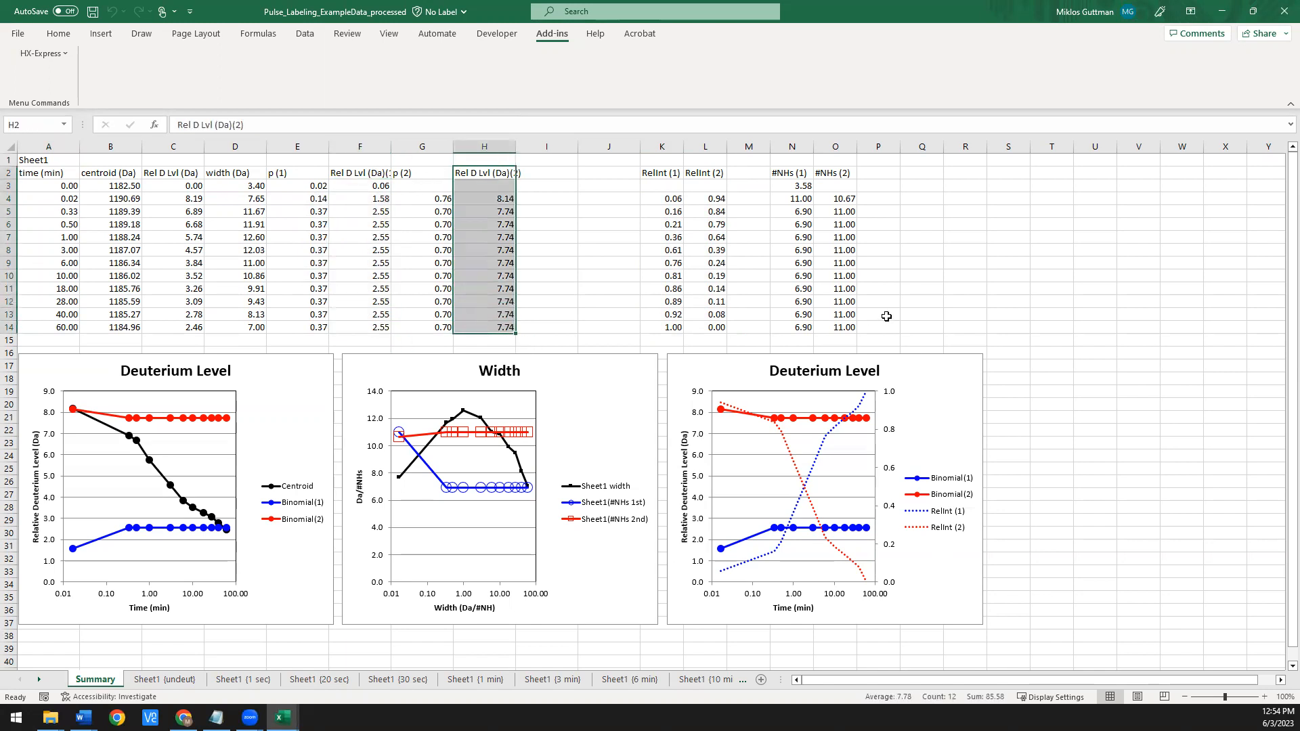
# - Run a Single Exponential (EX1) fit on the 1st population and view the EX1 Fits chart
pyautogui.click(42, 54)
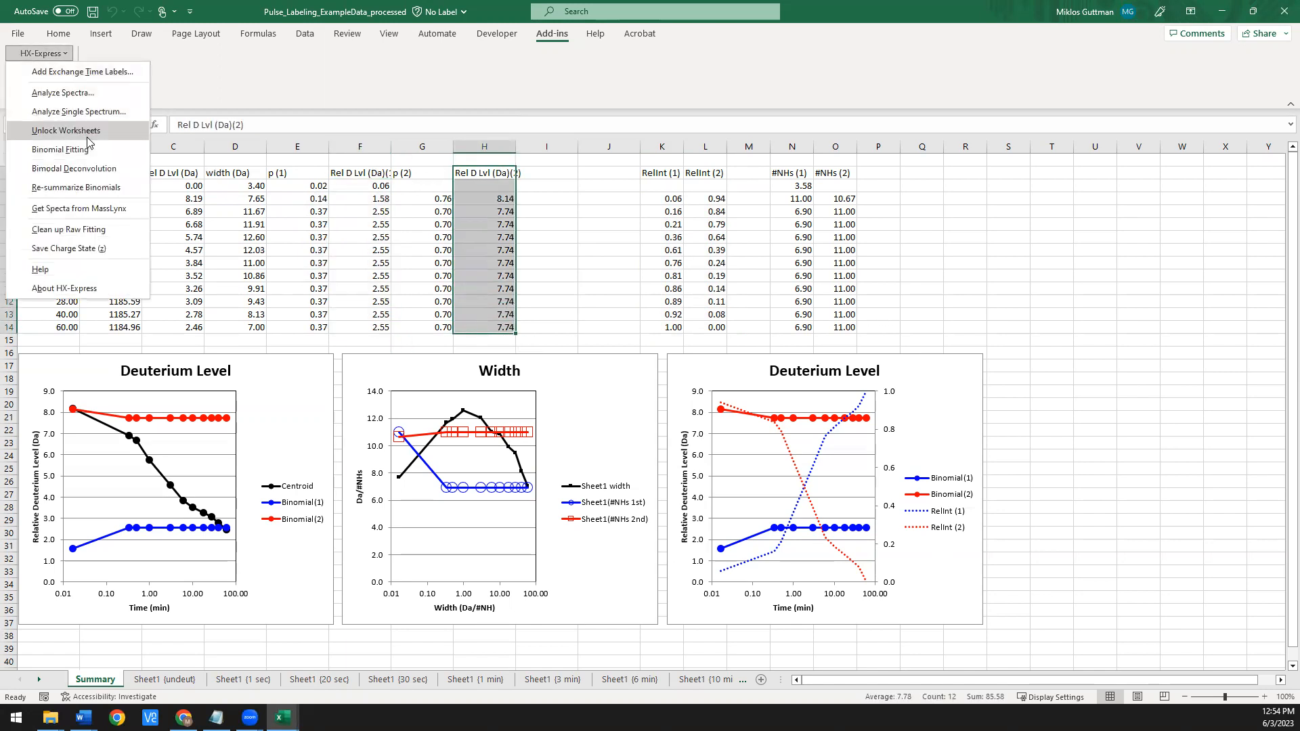
pyautogui.click(67, 169)
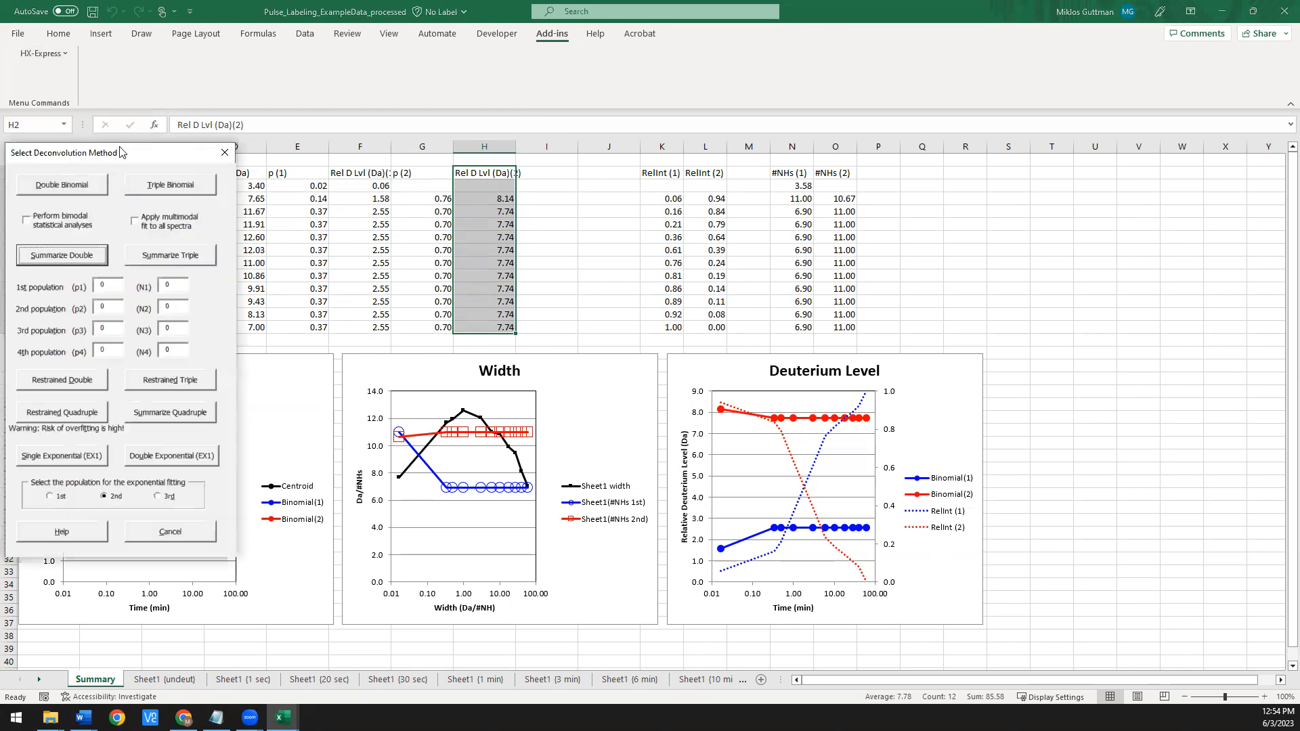
pyautogui.moveTo(123, 152); pyautogui.dragTo(514, 240)
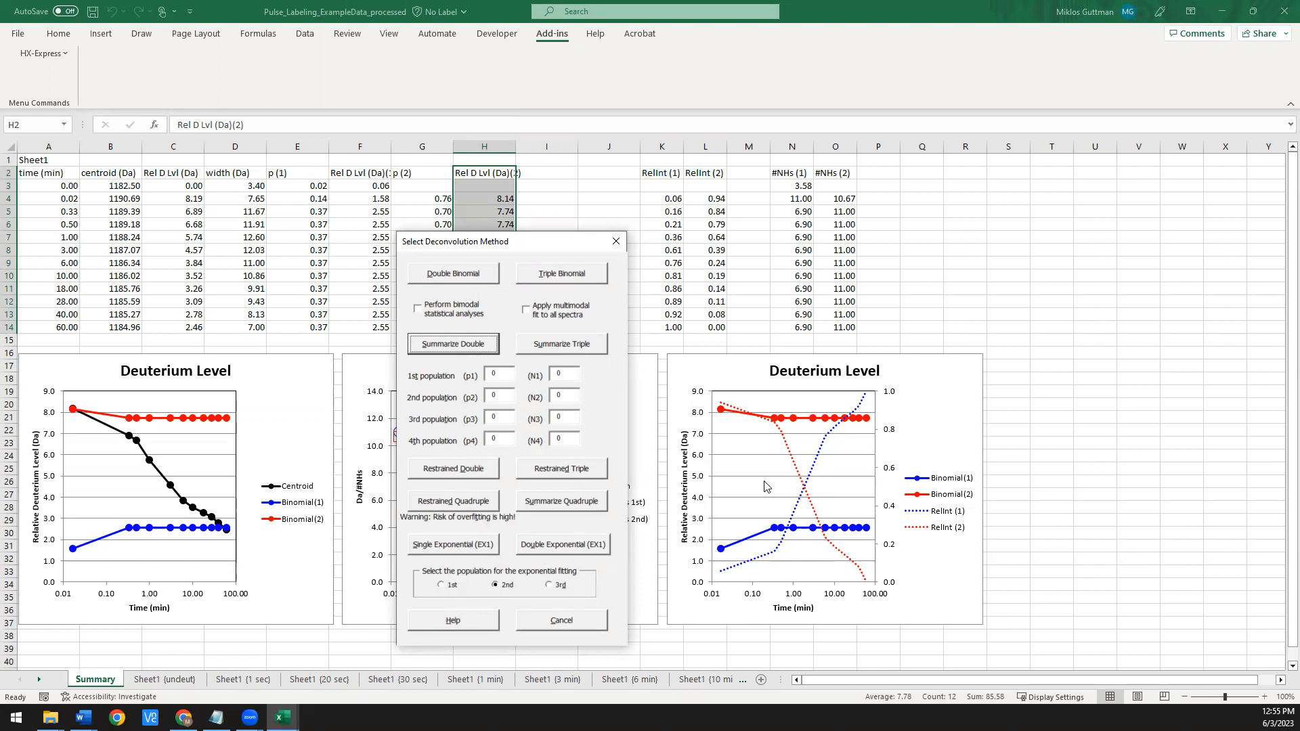
pyautogui.click(439, 586)
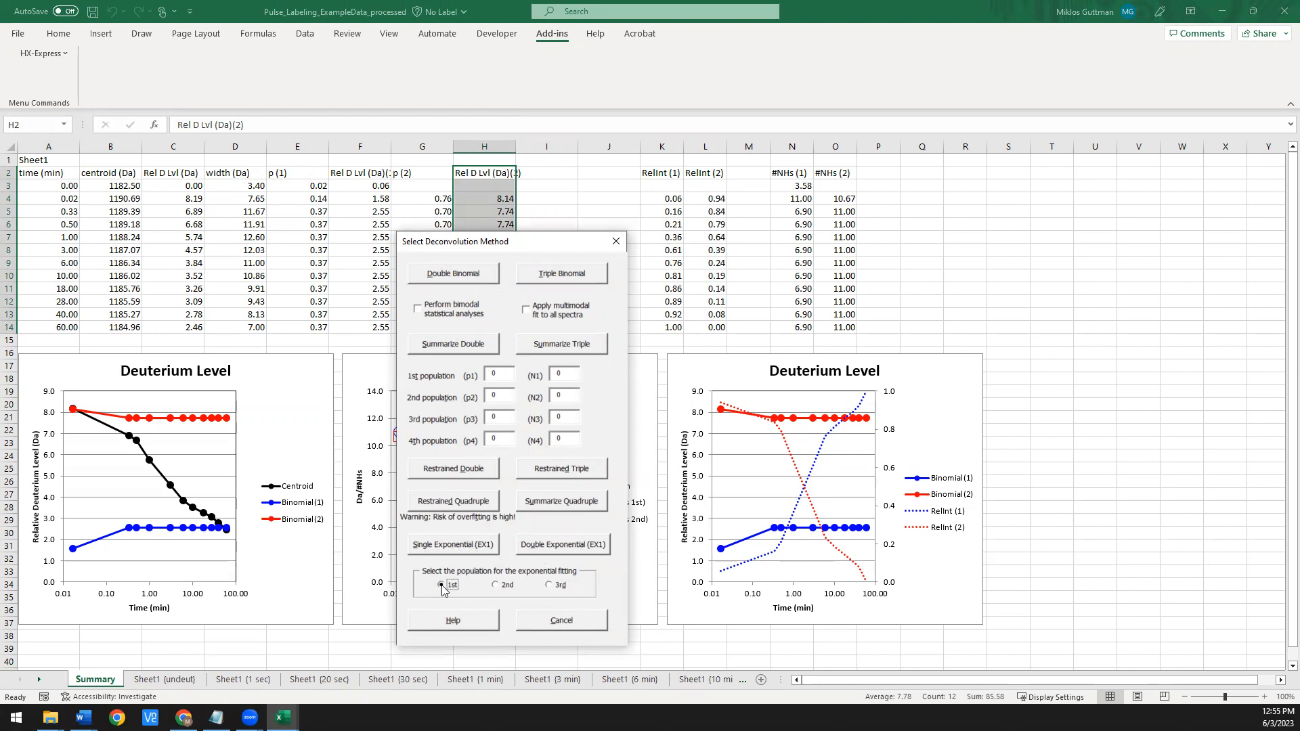
pyautogui.click(449, 550)
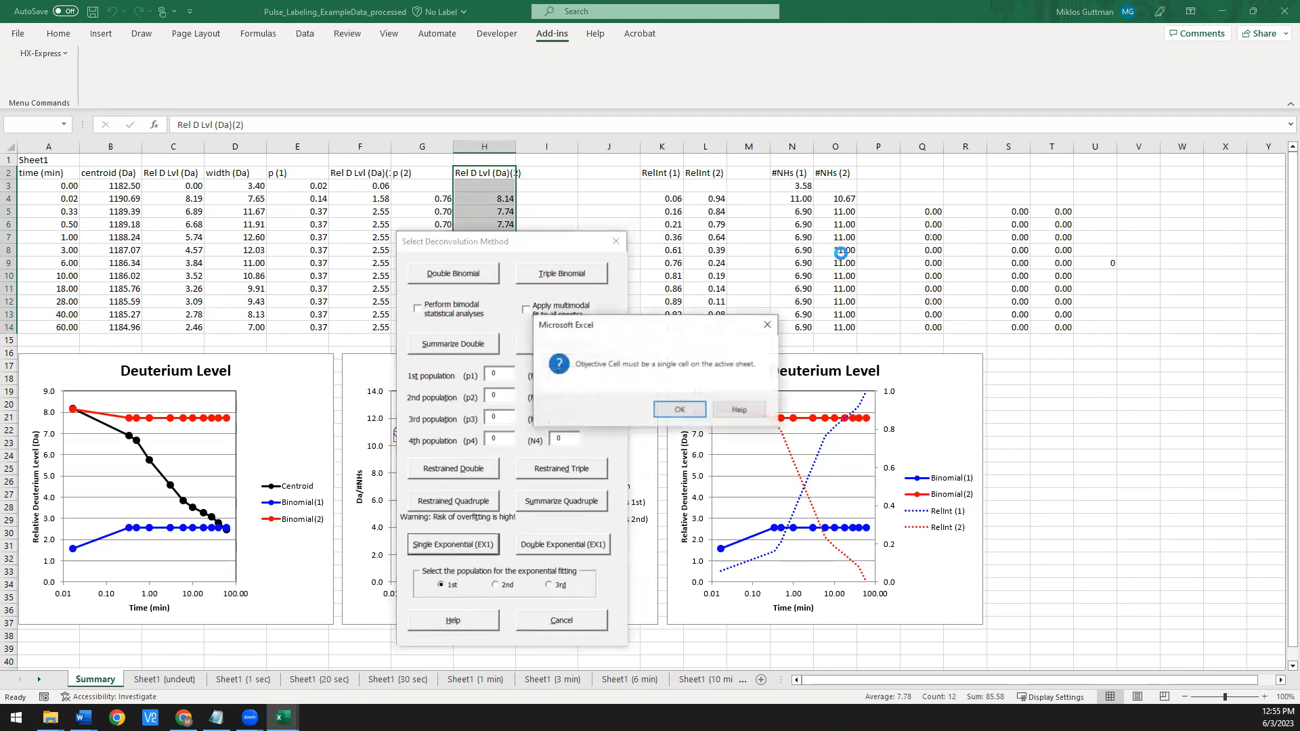
pyautogui.click(680, 409)
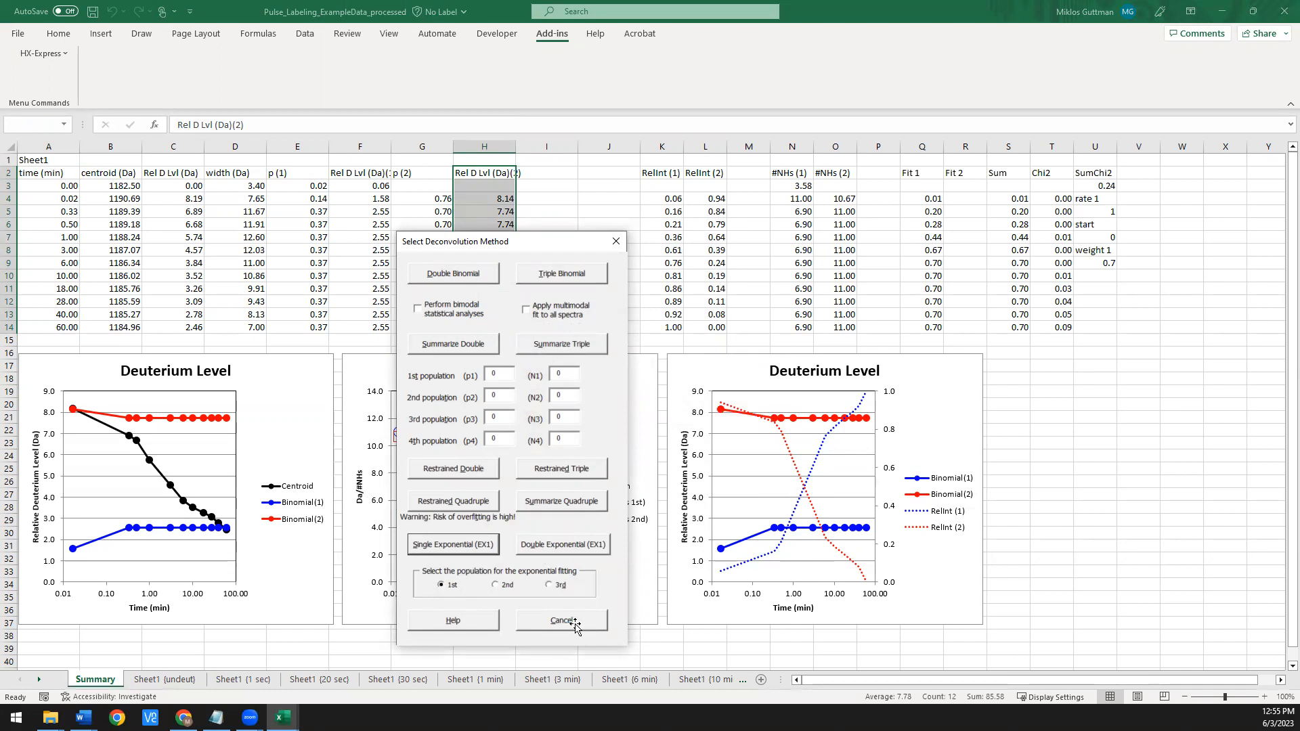
pyautogui.click(562, 622)
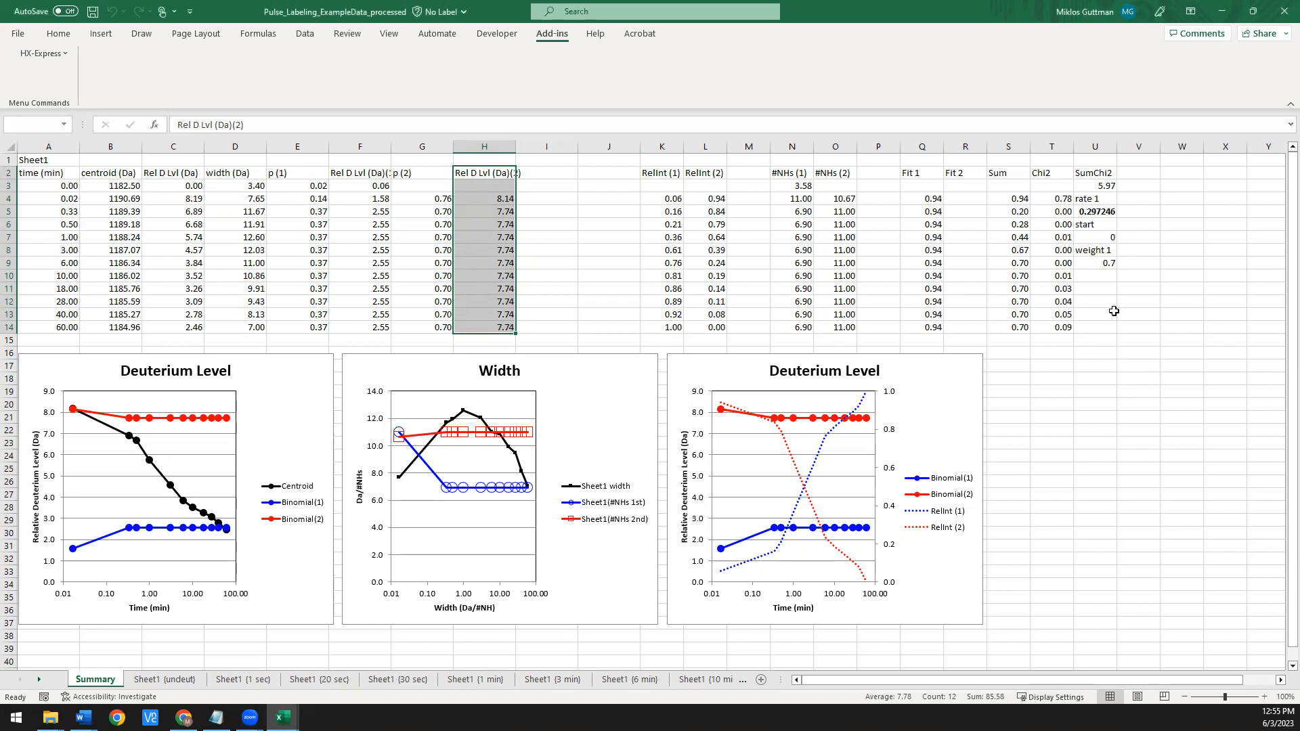
pyautogui.moveTo(1076, 679); pyautogui.dragTo(1211, 677)
pyautogui.click(1090, 263)
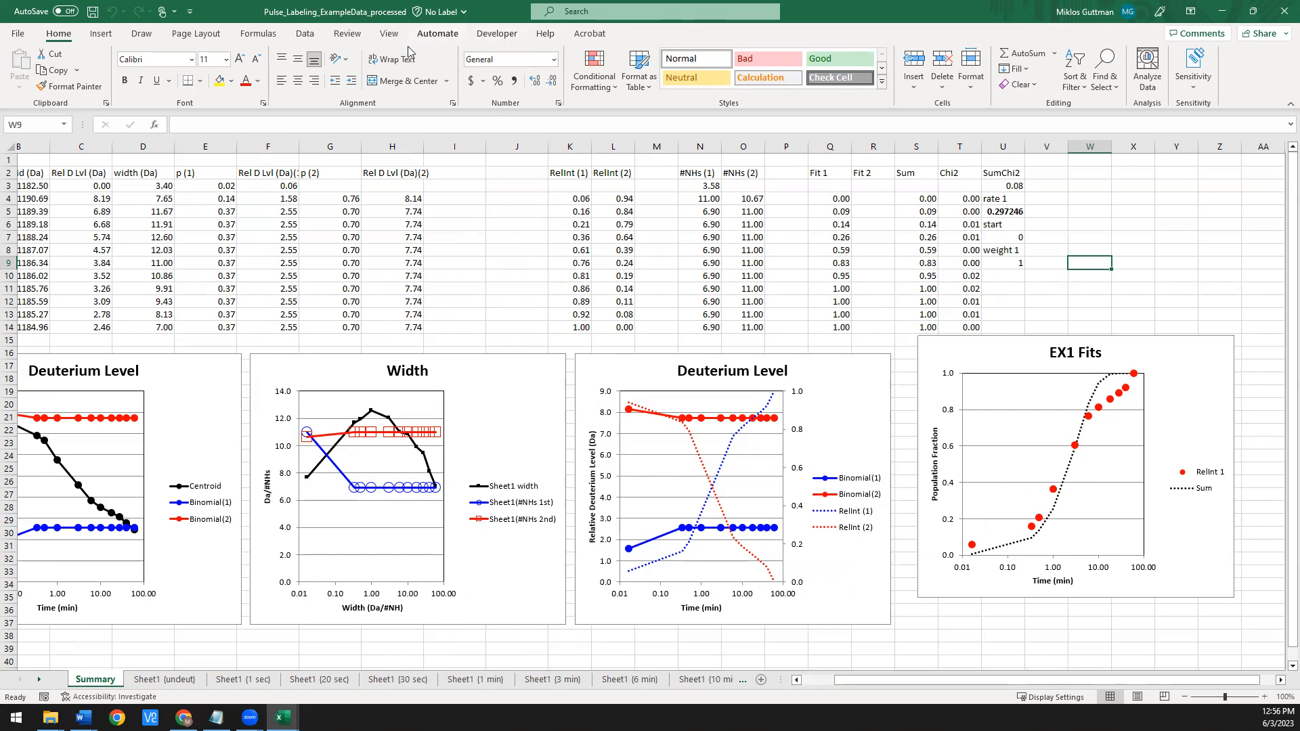
# - Run a Double Exponential (EX1) fit on the 1st population's relative intensities in the Summary sheet
pyautogui.click(674, 212)
pyautogui.click(552, 33)
pyautogui.click(42, 53)
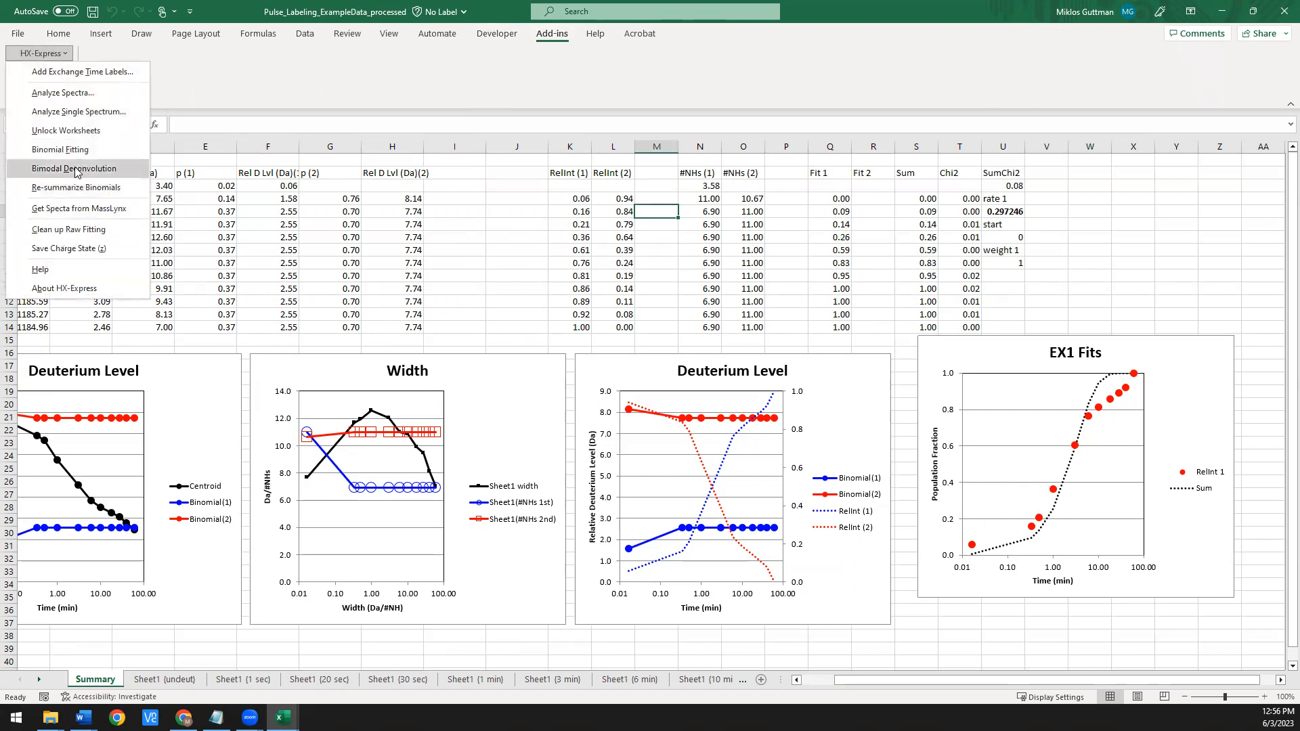
pyautogui.click(75, 169)
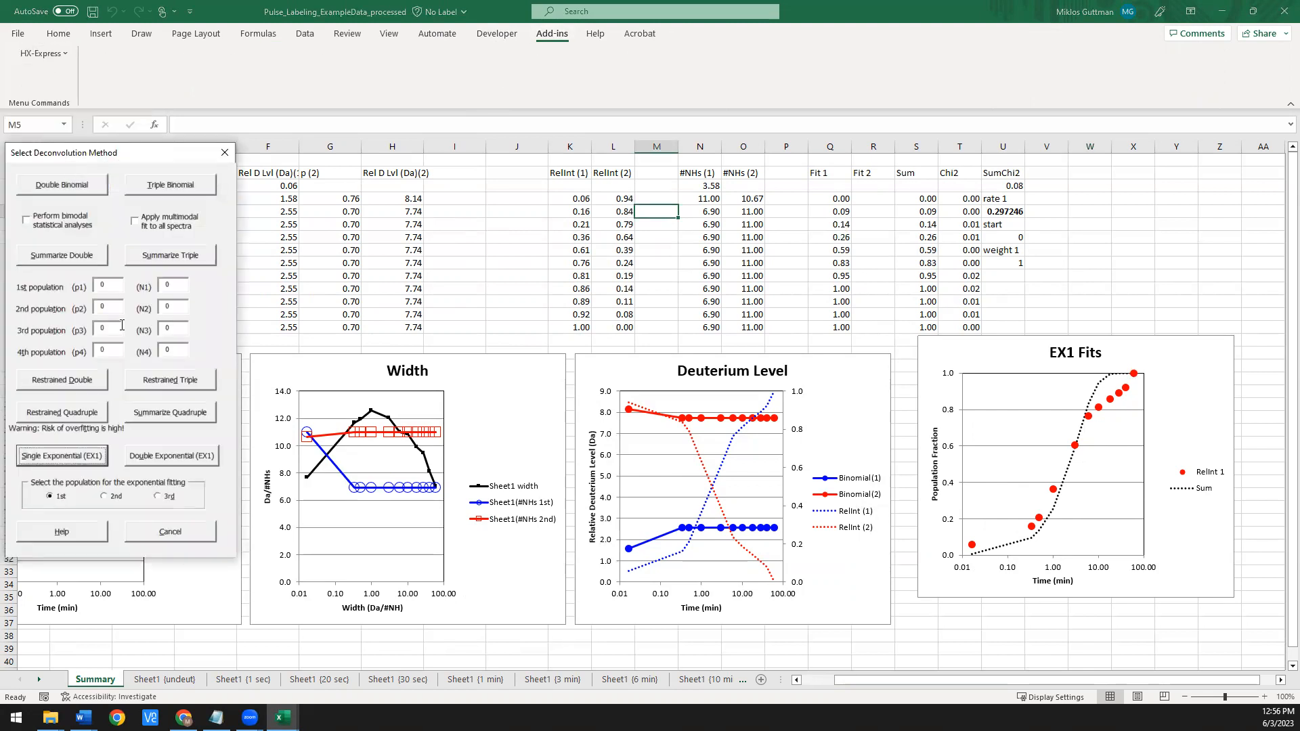
pyautogui.click(162, 458)
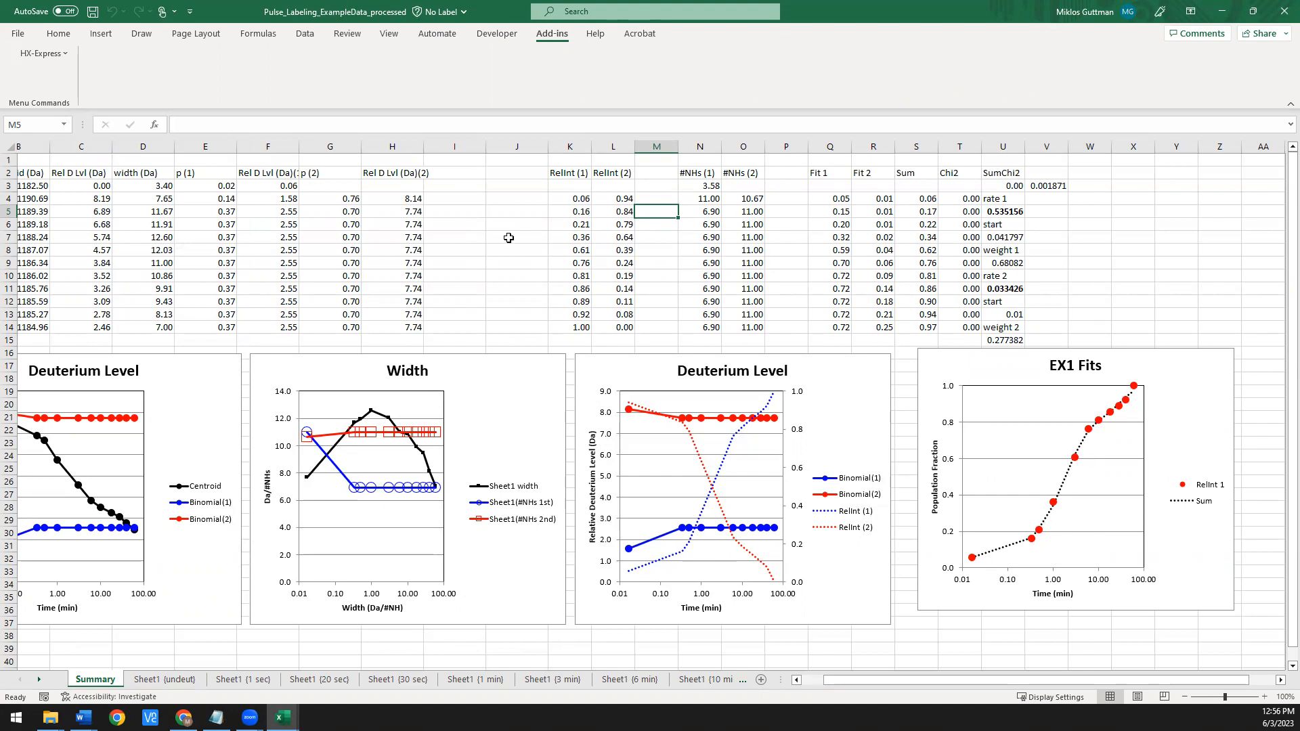
pyautogui.moveTo(920, 683); pyautogui.dragTo(897, 682)
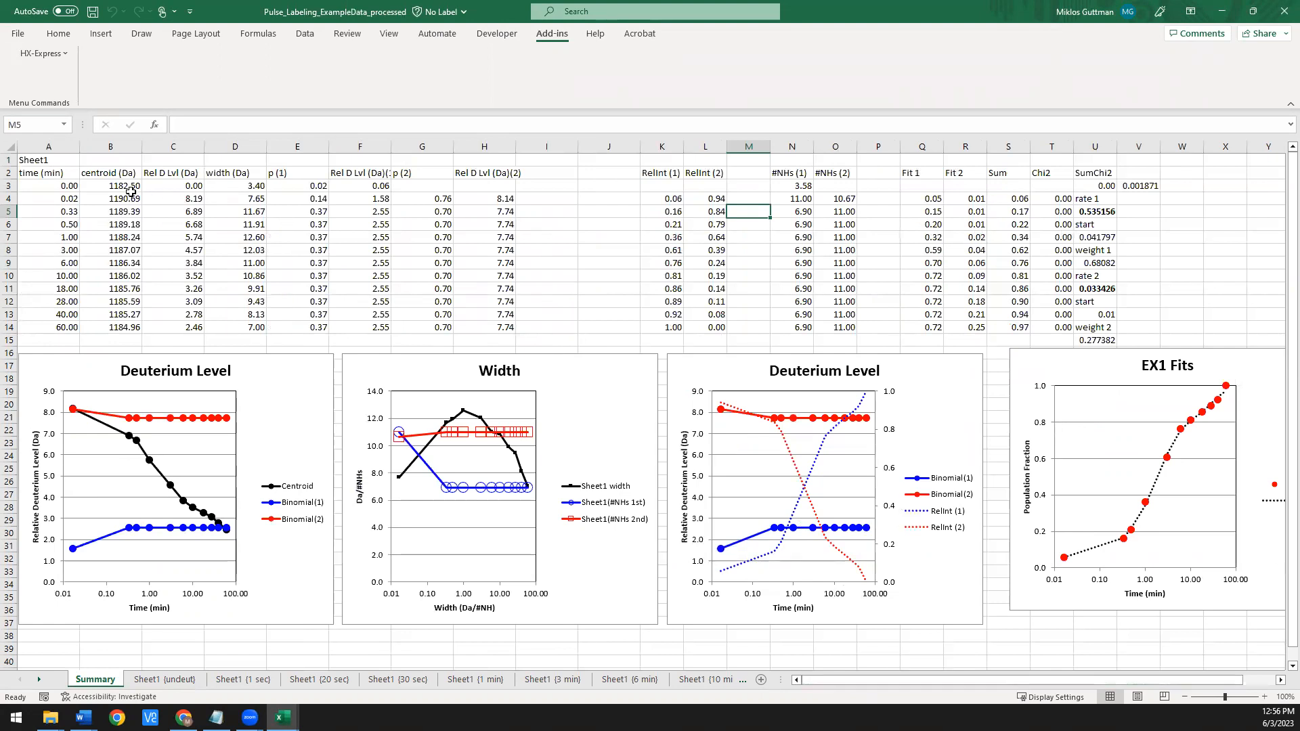